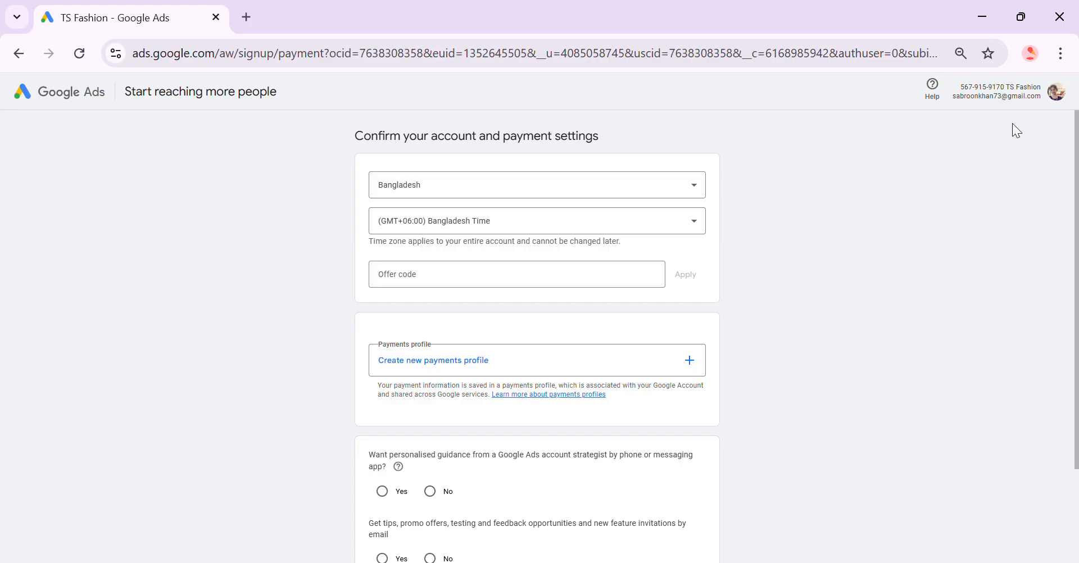
- Review the signed-in account details and the account, payments profile and contact preference settings on the sign-up page
{"action": "left_click", "coordinate": [1058, 102]}
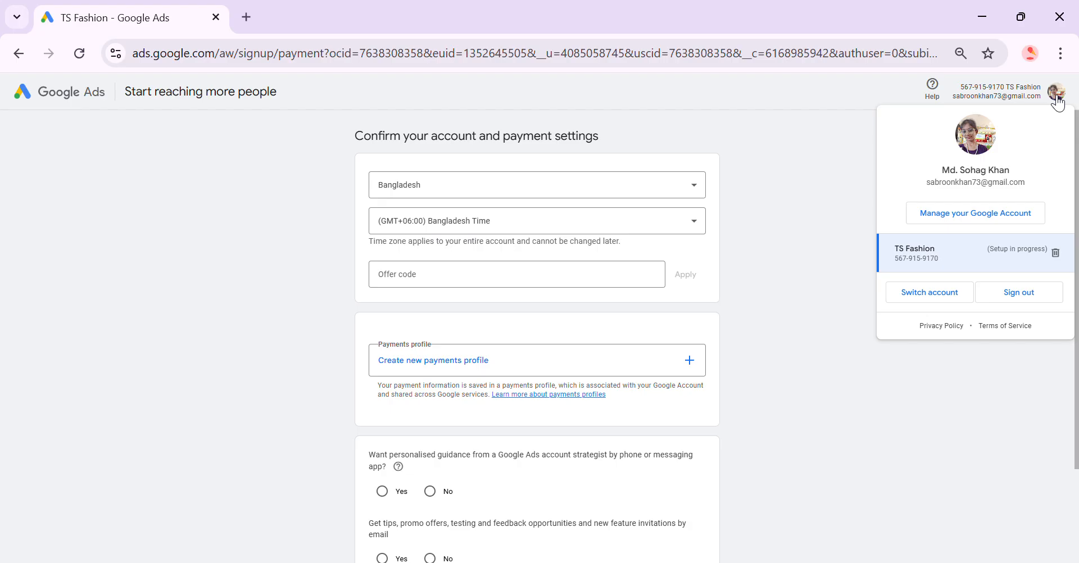
{"action": "left_click", "coordinate": [816, 315]}
{"action": "scroll", "coordinate": [682, 309], "scroll_direction": "down", "scroll_amount": 3}
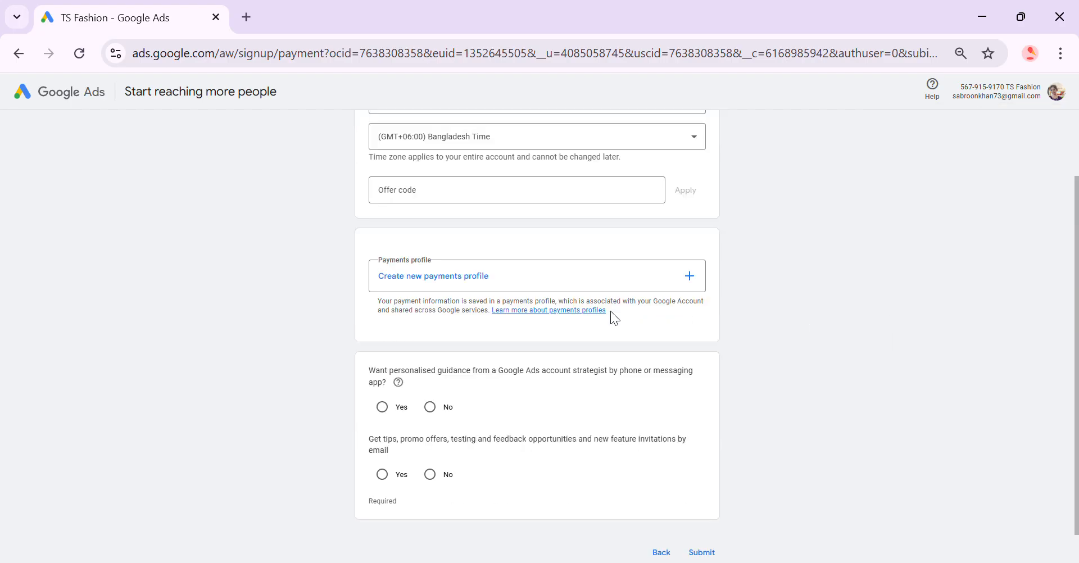
{"action": "scroll", "coordinate": [611, 306], "scroll_direction": "up", "scroll_amount": 2}
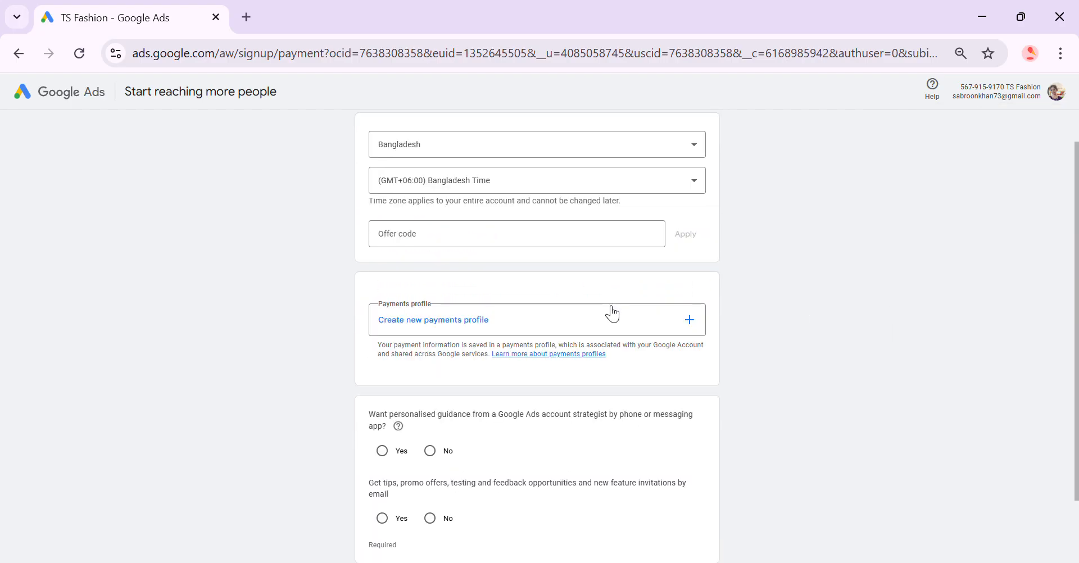
{"action": "scroll", "coordinate": [613, 302], "scroll_direction": "up", "scroll_amount": 1}
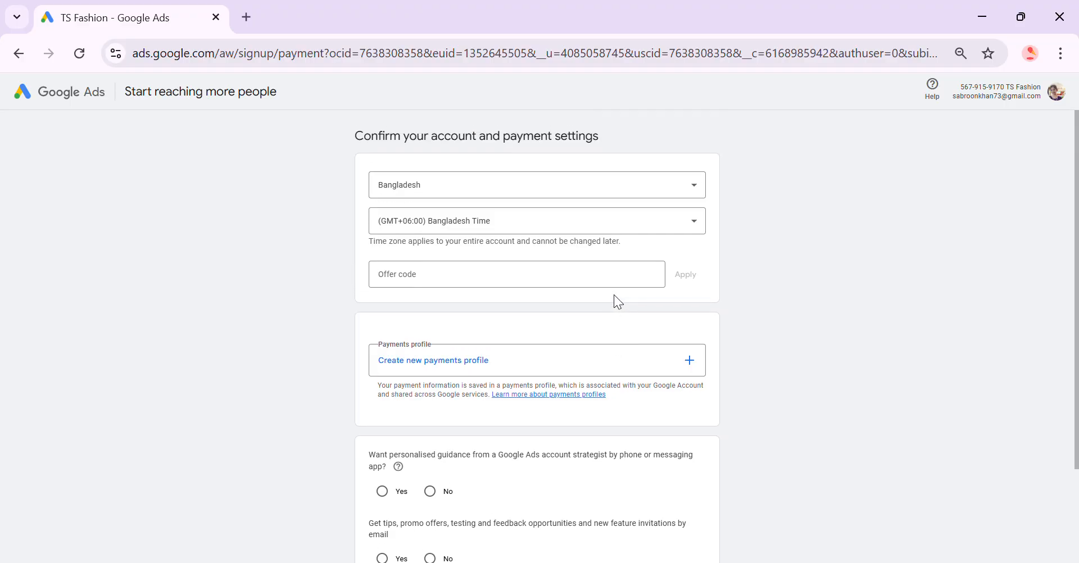
{"action": "scroll", "coordinate": [614, 294], "scroll_direction": "down", "scroll_amount": 2}
{"action": "scroll", "coordinate": [615, 292], "scroll_direction": "down", "scroll_amount": 1}
{"action": "scroll", "coordinate": [615, 292], "scroll_direction": "up", "scroll_amount": 2}
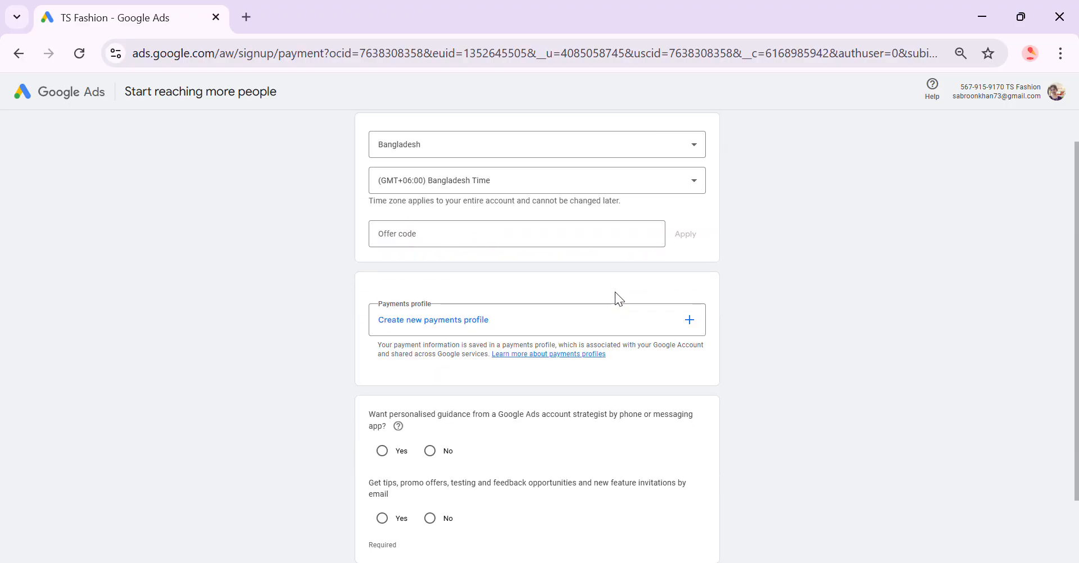
{"action": "scroll", "coordinate": [616, 292], "scroll_direction": "up", "scroll_amount": 1}
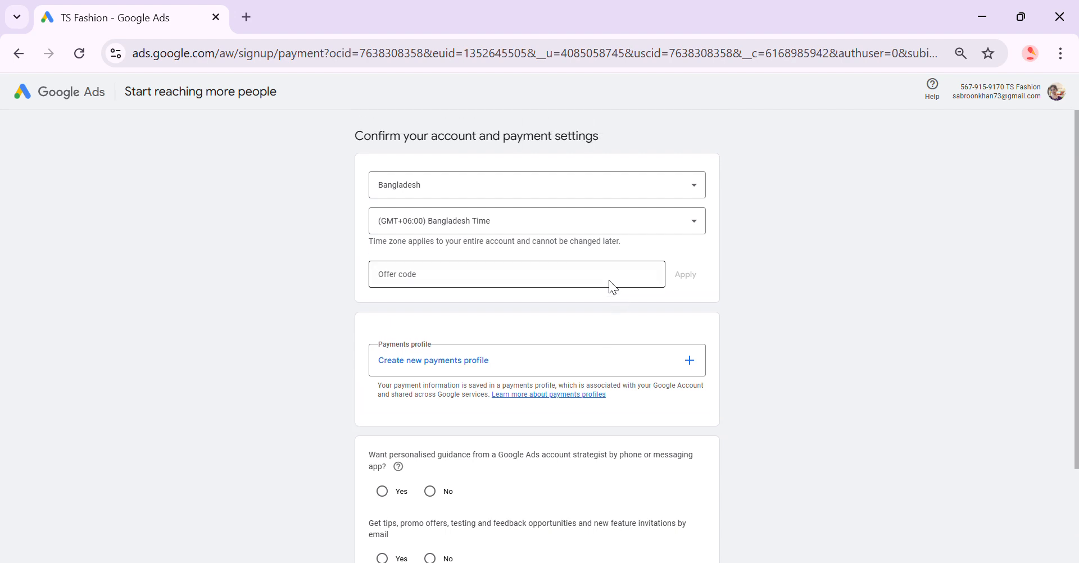
{"action": "scroll", "coordinate": [604, 303], "scroll_direction": "down", "scroll_amount": 2}
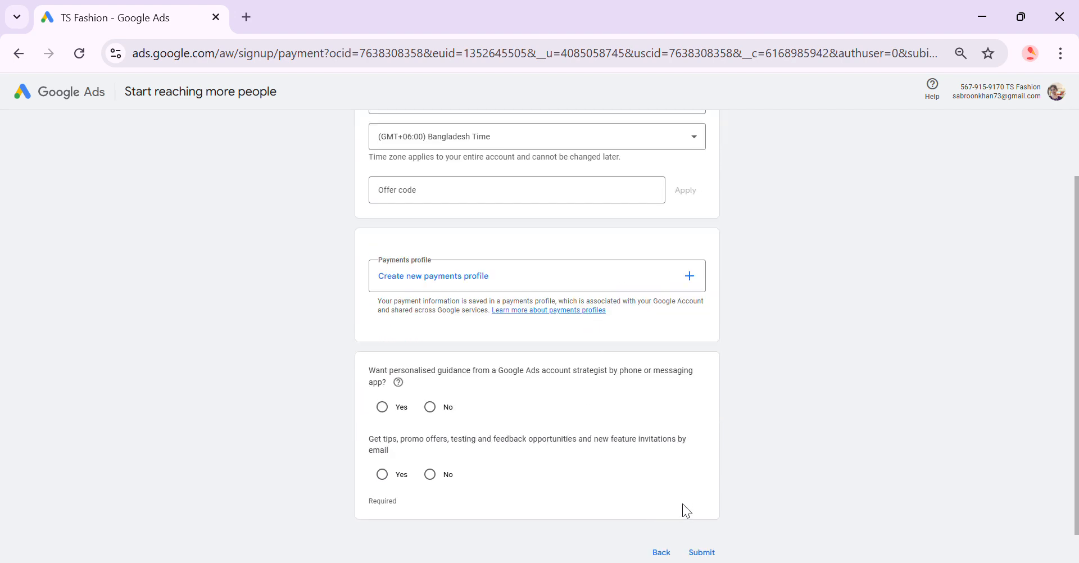
{"action": "scroll", "coordinate": [605, 397], "scroll_direction": "up", "scroll_amount": 2}
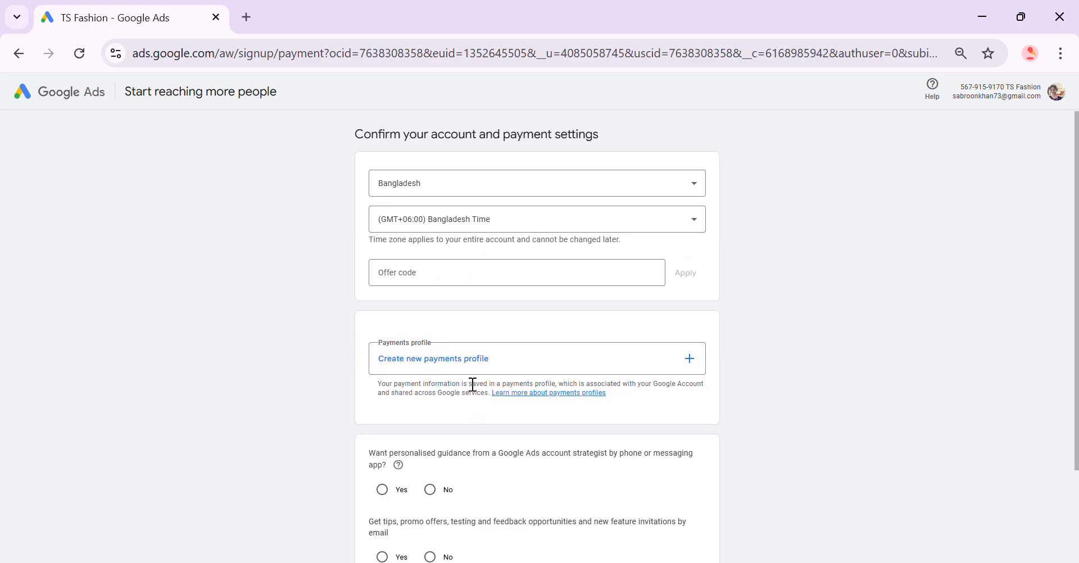
{"action": "scroll", "coordinate": [472, 384], "scroll_direction": "down", "scroll_amount": 2}
{"action": "scroll", "coordinate": [475, 390], "scroll_direction": "down", "scroll_amount": 1}
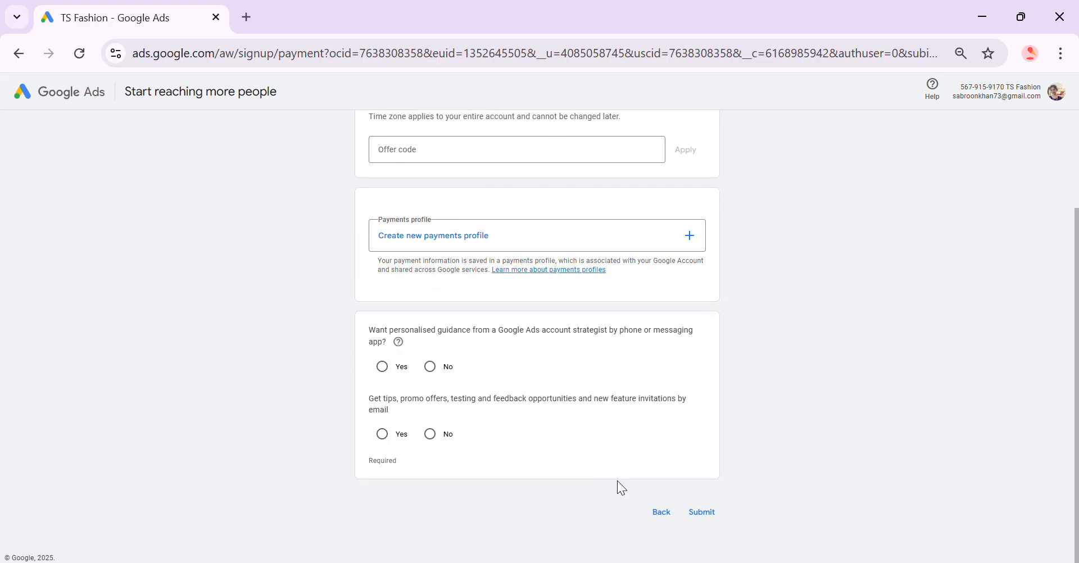
{"action": "left_click", "coordinate": [697, 519]}
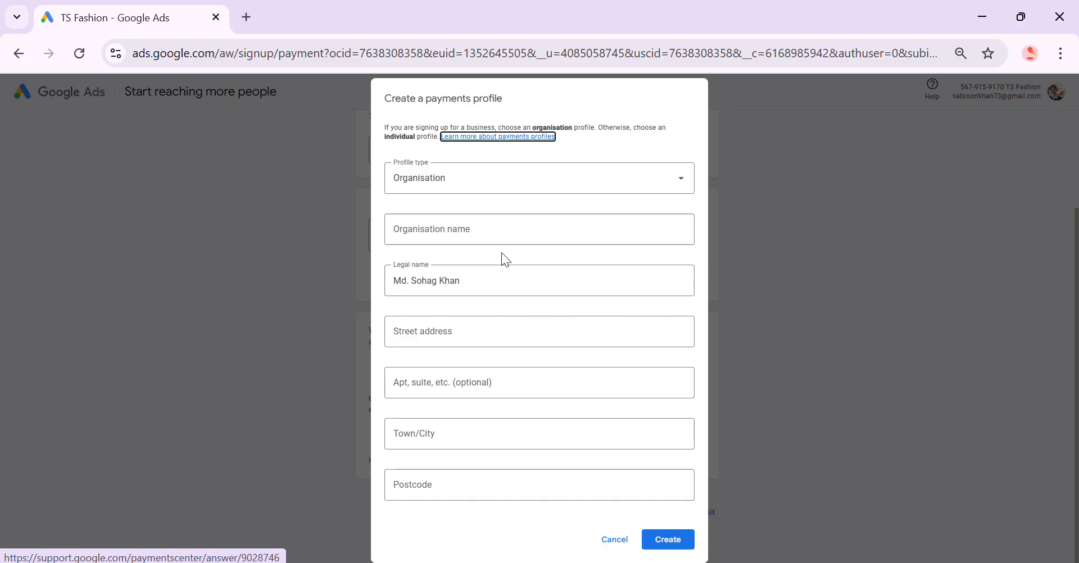
{"action": "left_click", "coordinate": [233, 212]}
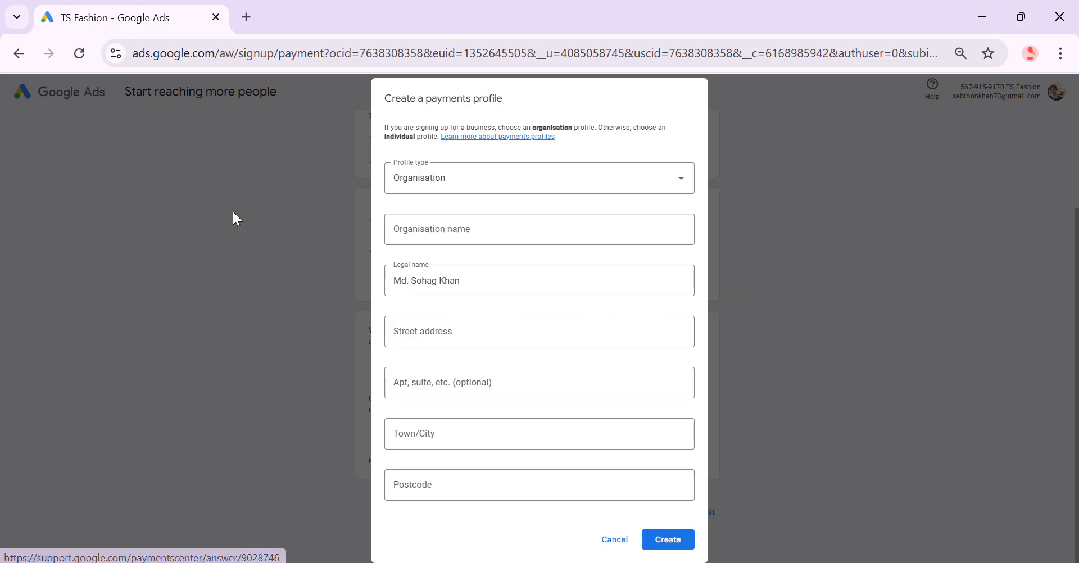
{"action": "left_click", "coordinate": [606, 543]}
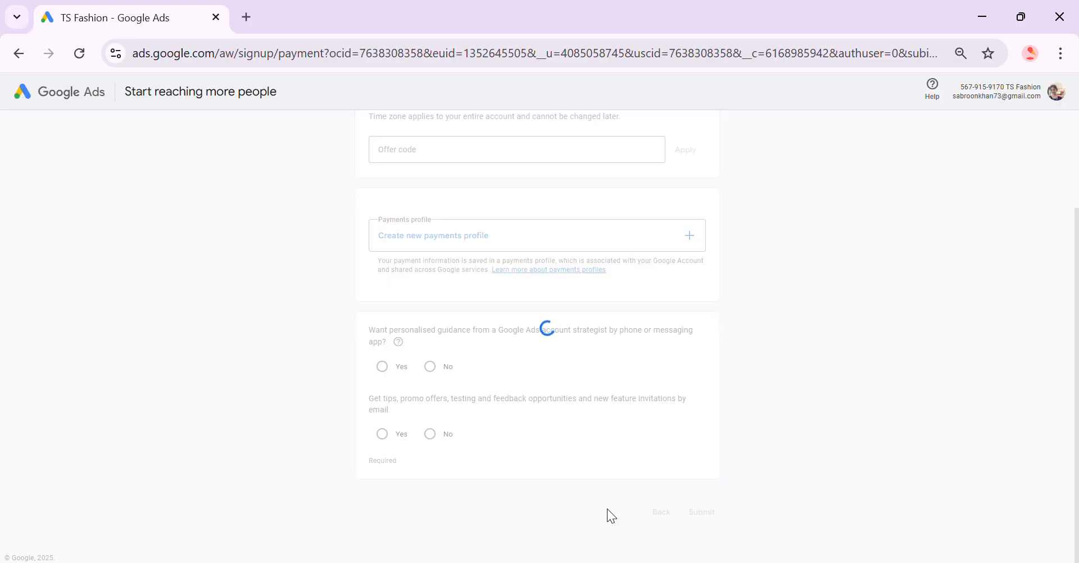
- Search the quick help for "campaign" and open the "Create a campaign" article
{"action": "left_click", "coordinate": [932, 87]}
{"action": "left_click", "coordinate": [935, 124]}
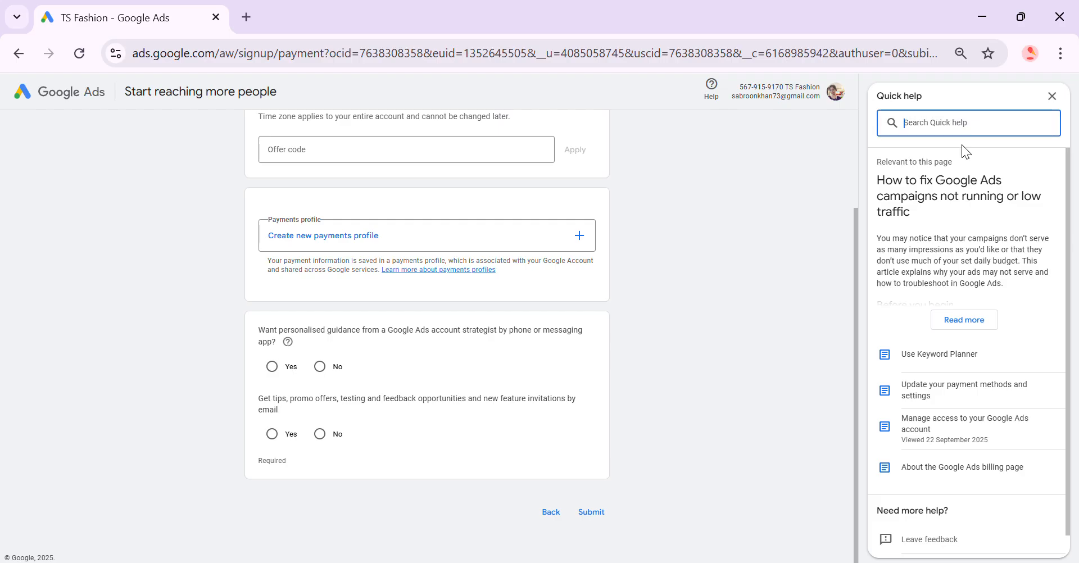
{"action": "type", "text": "cam"}
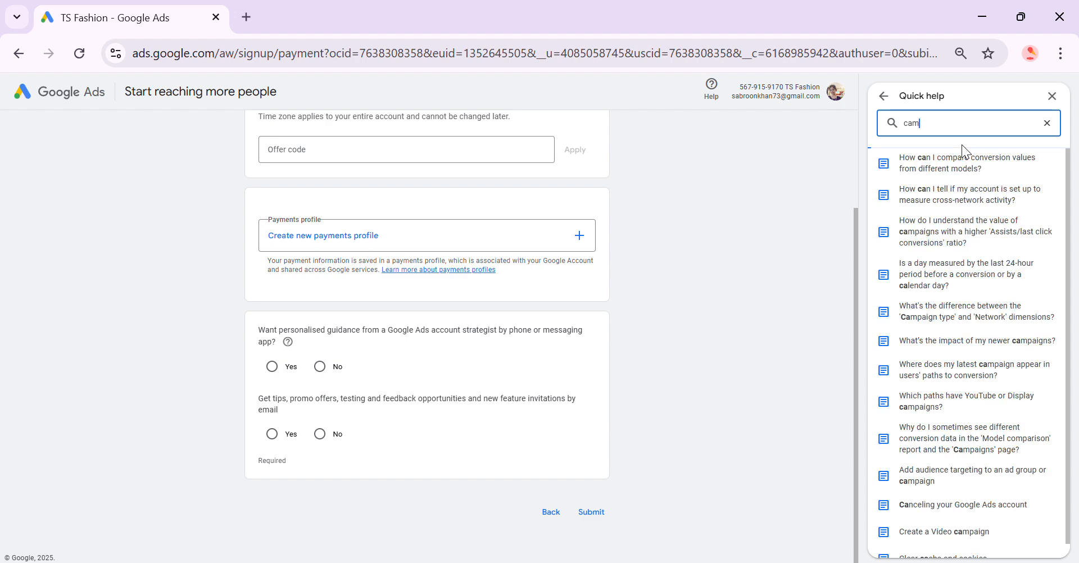
{"action": "type", "text": "paig"}
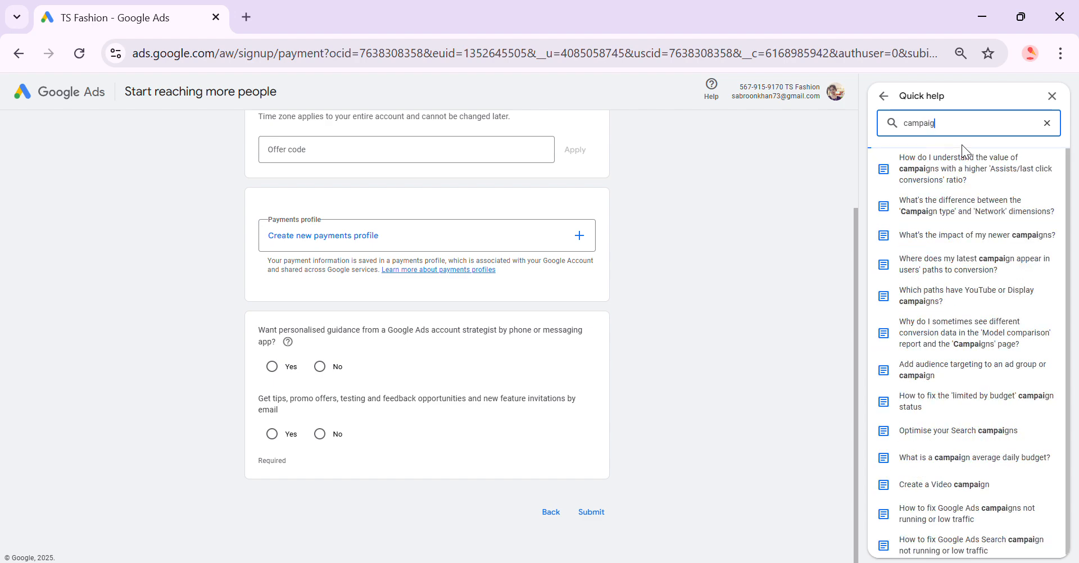
{"action": "type", "text": "n"}
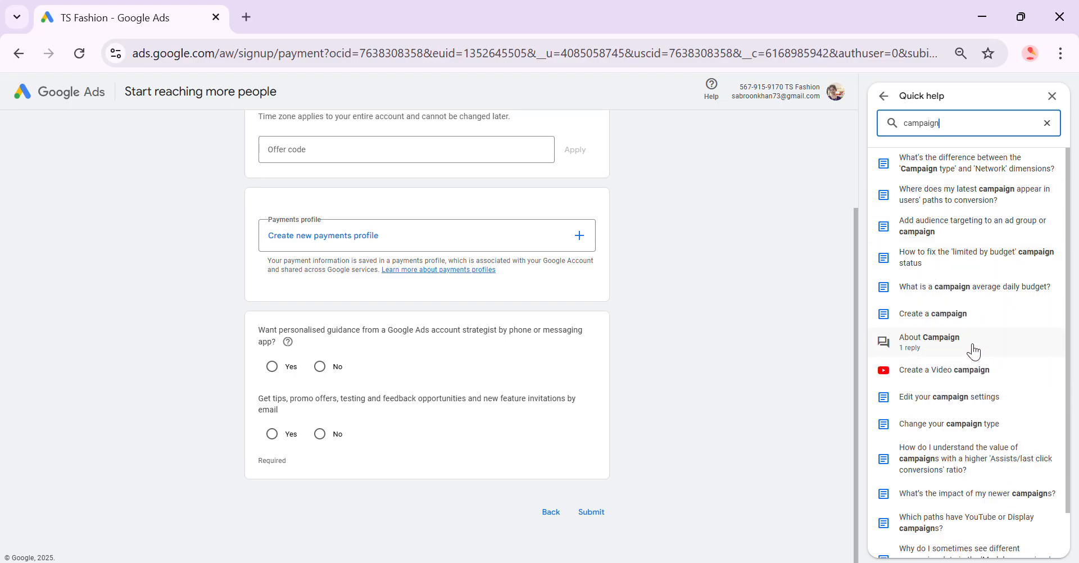
{"action": "left_click", "coordinate": [950, 325]}
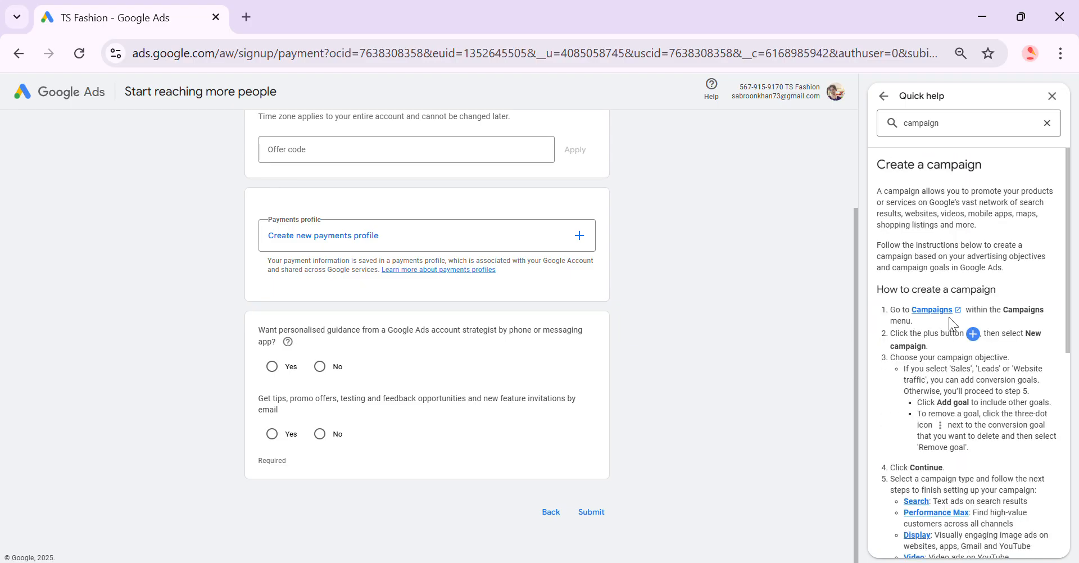
- Go to the Campaigns page through the help article's link and start a new campaign, closing the quick help
{"action": "left_click", "coordinate": [936, 312]}
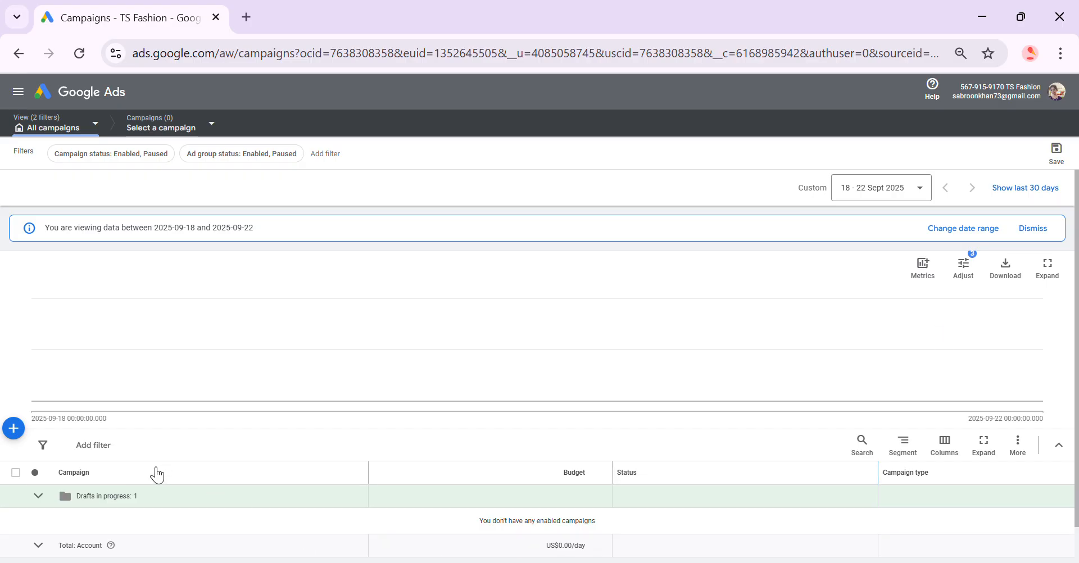
{"action": "scroll", "coordinate": [115, 400], "scroll_direction": "down", "scroll_amount": 1}
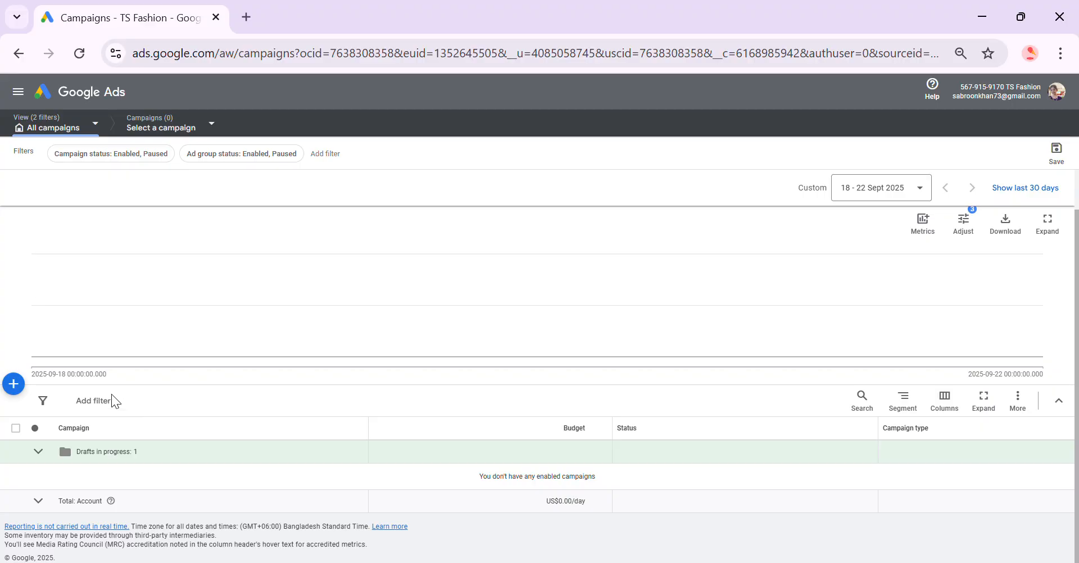
{"action": "left_click", "coordinate": [12, 388]}
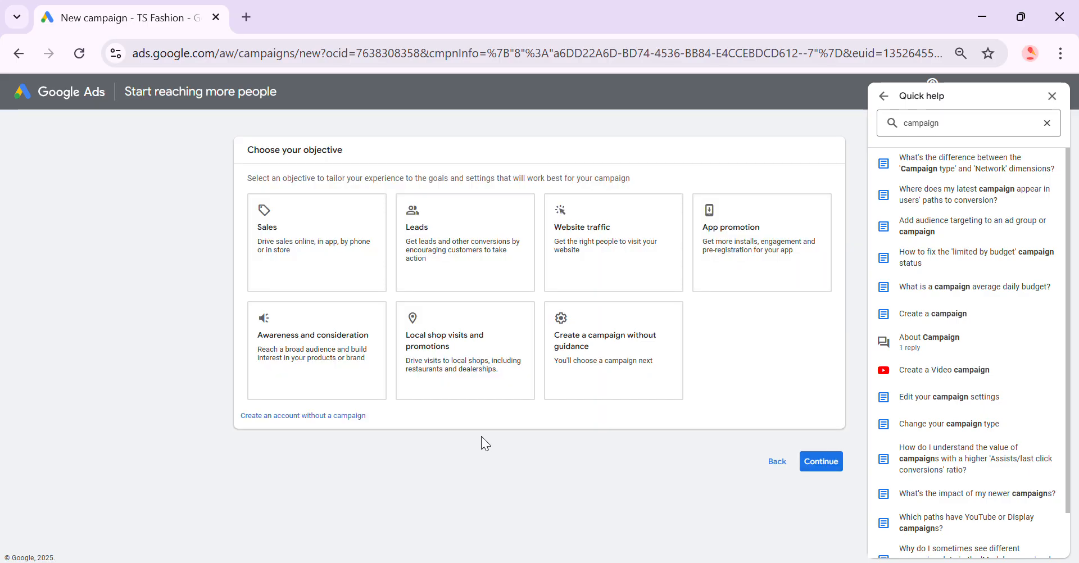
{"action": "left_click", "coordinate": [1053, 97]}
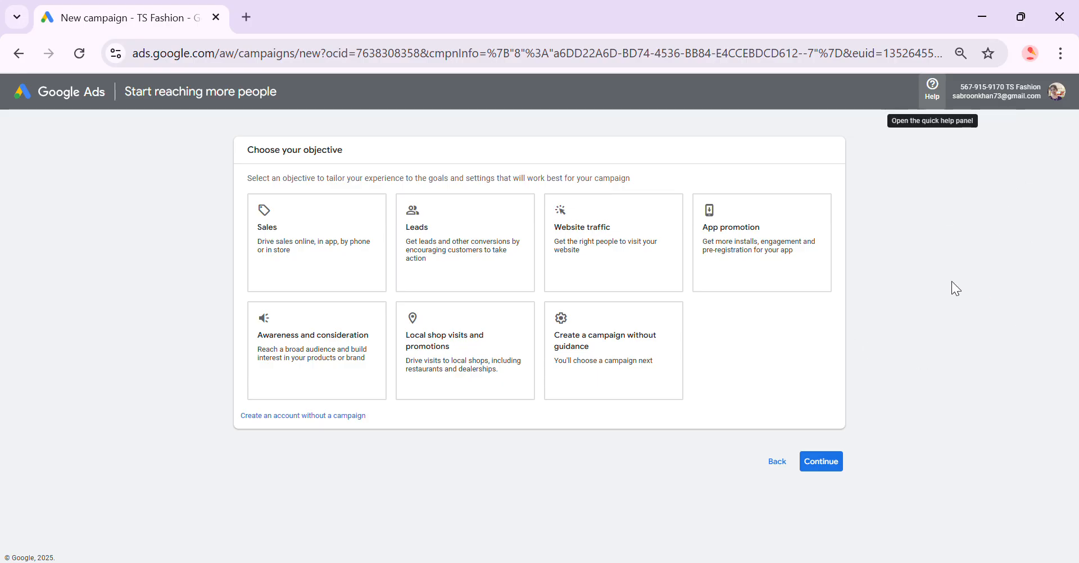
- Set up the new campaign with the Awareness and consideration objective, the Video views goal and the Video campaign type
{"action": "left_click", "coordinate": [345, 244]}
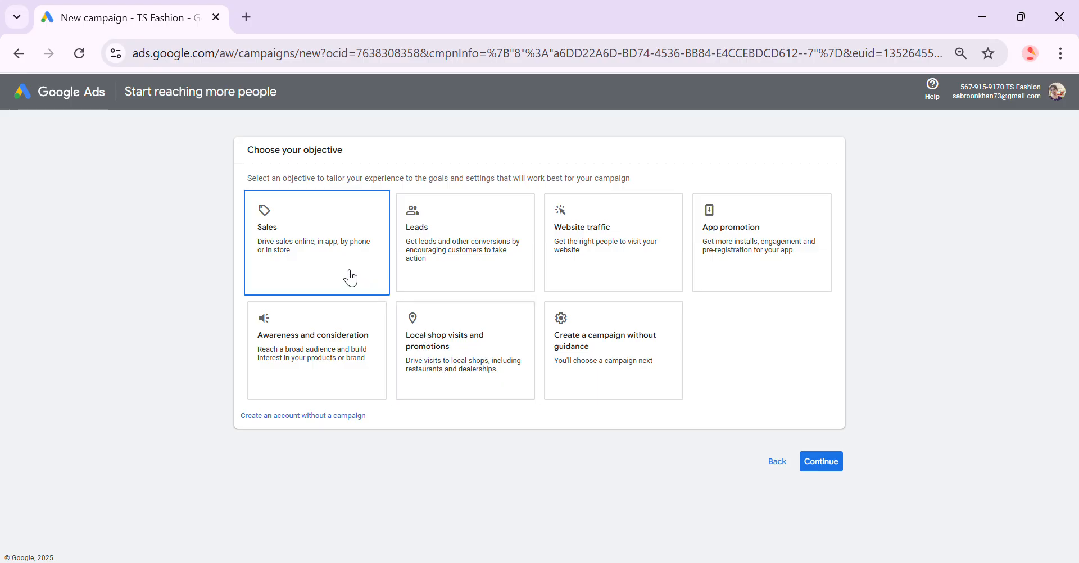
{"action": "left_click", "coordinate": [330, 371]}
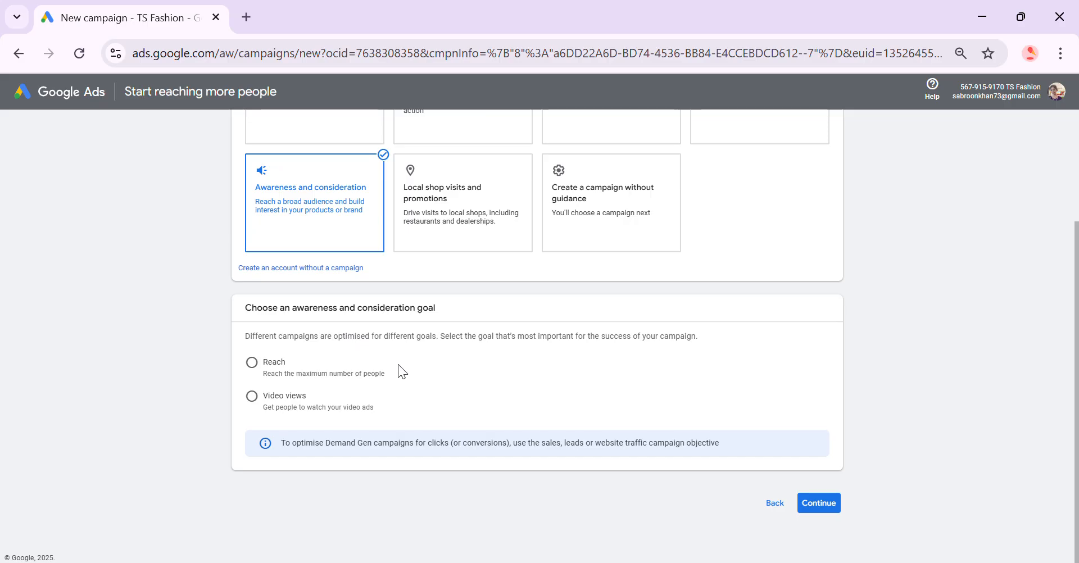
{"action": "left_click", "coordinate": [253, 396]}
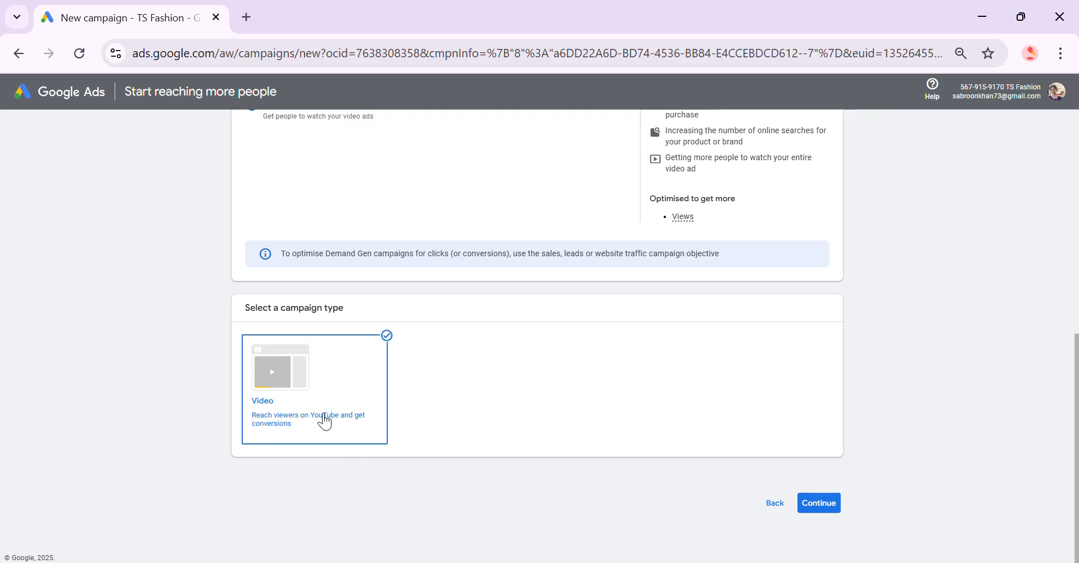
{"action": "left_click", "coordinate": [822, 505]}
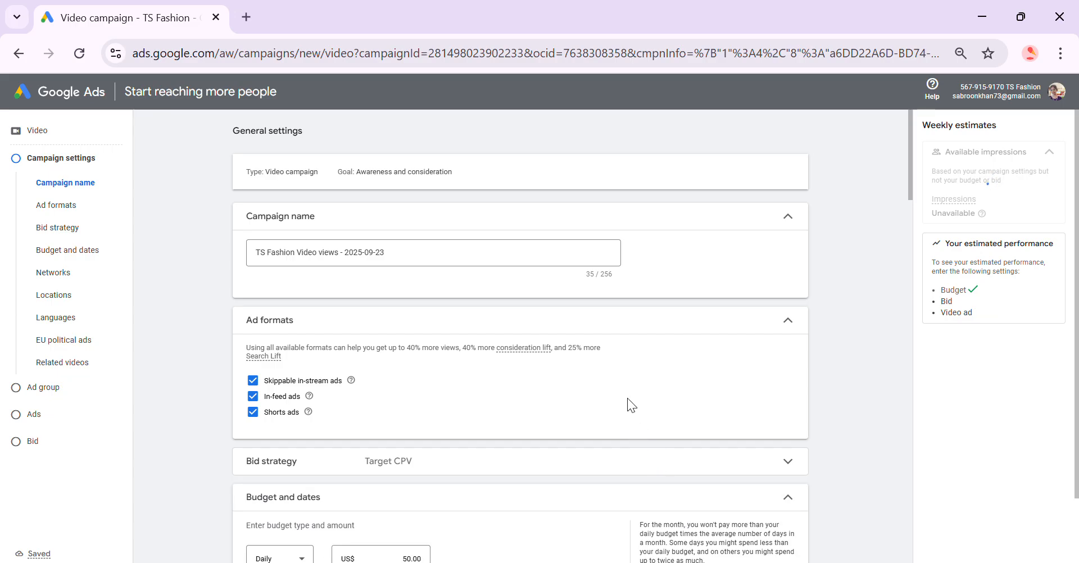
- Switch to the "YouTube Ads Campaign" document in Word and read the customer requirements and YouTube video ad formats
{"action": "left_click", "coordinate": [403, 252]}
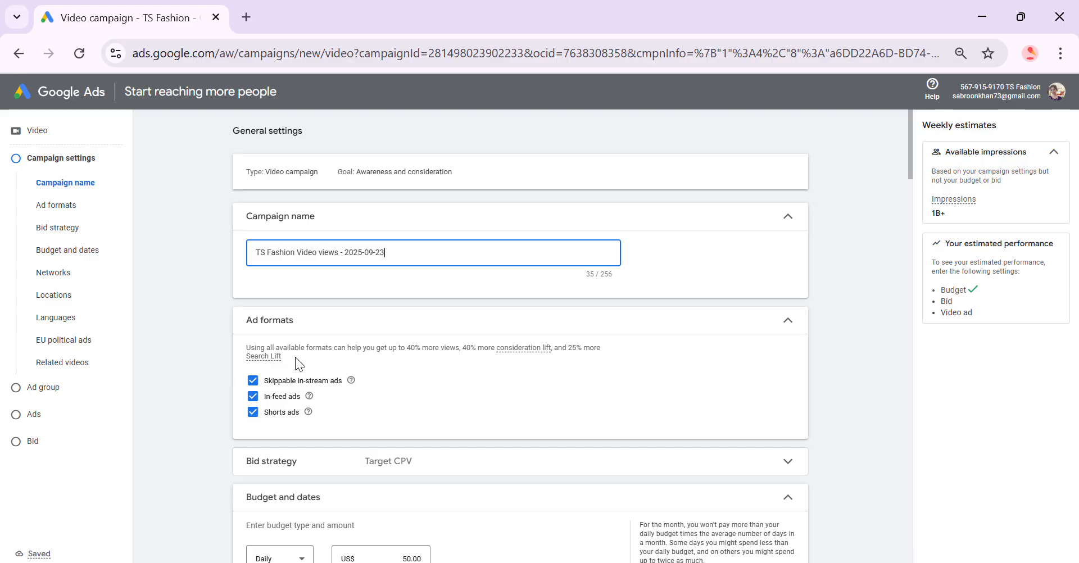
{"action": "mouse_move", "coordinate": [285, 359]}
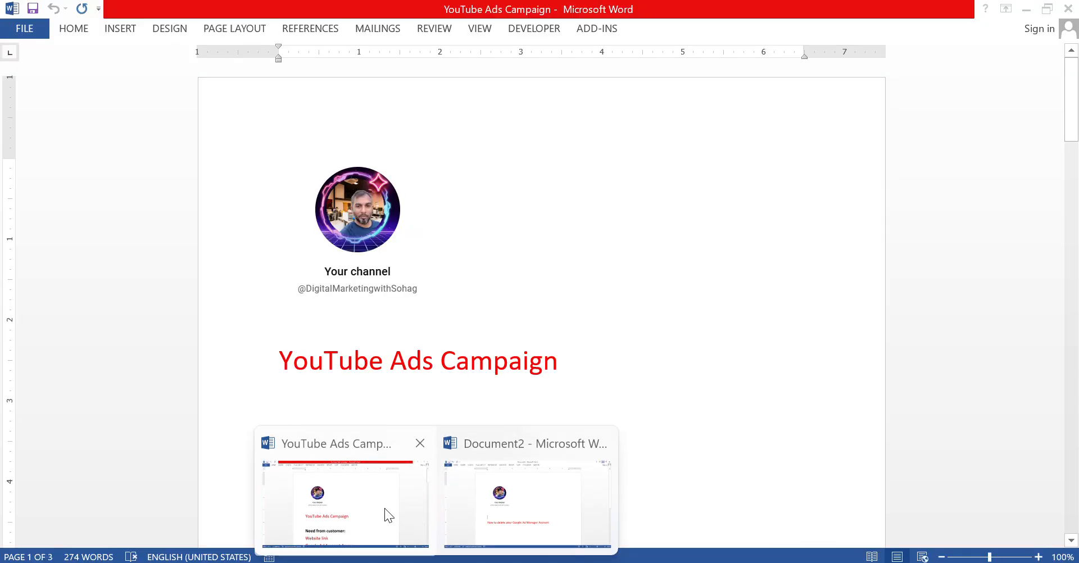
{"action": "left_click", "coordinate": [385, 508]}
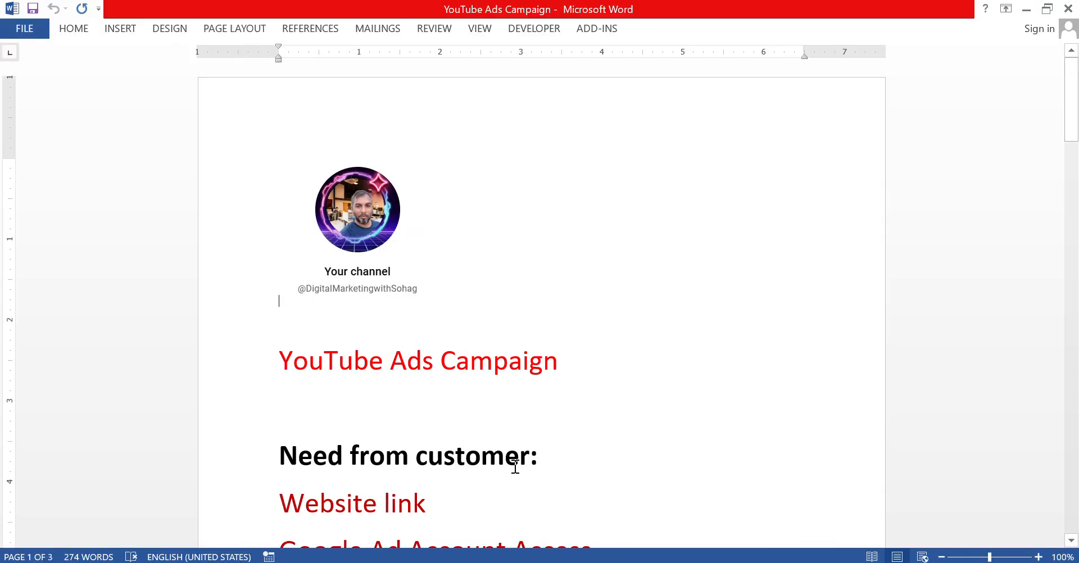
{"action": "scroll", "coordinate": [509, 466], "scroll_direction": "down", "scroll_amount": 10}
{"action": "scroll", "coordinate": [506, 453], "scroll_direction": "down", "scroll_amount": 2}
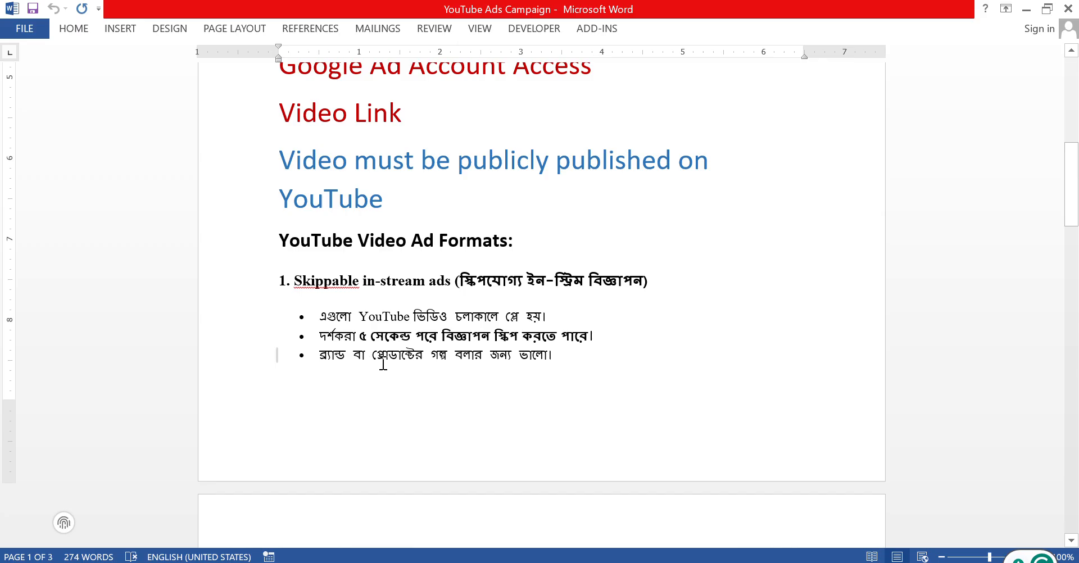
{"action": "scroll", "coordinate": [484, 404], "scroll_direction": "down", "scroll_amount": 2}
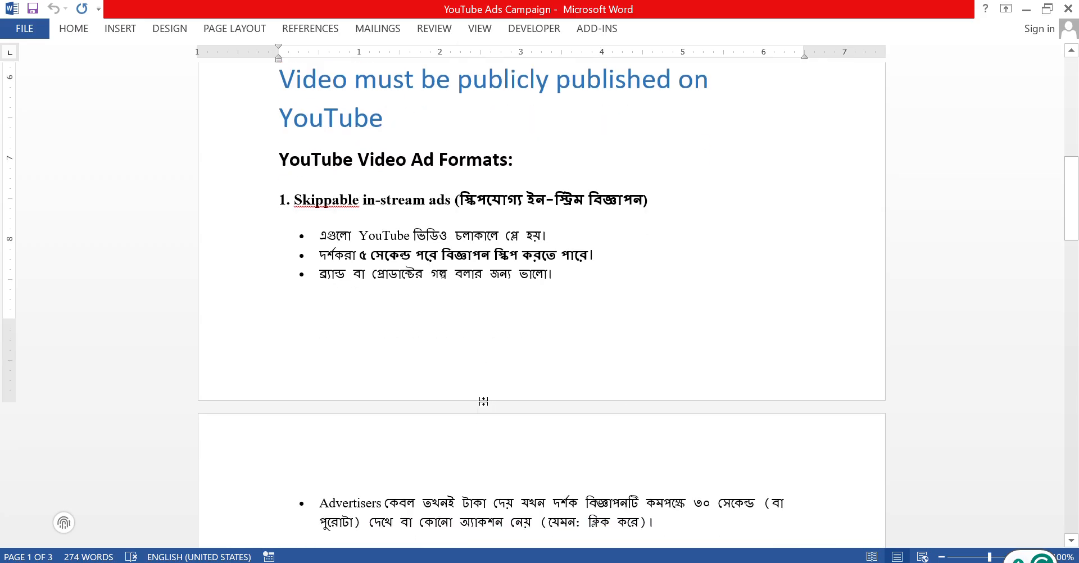
{"action": "scroll", "coordinate": [482, 401], "scroll_direction": "down", "scroll_amount": 7}
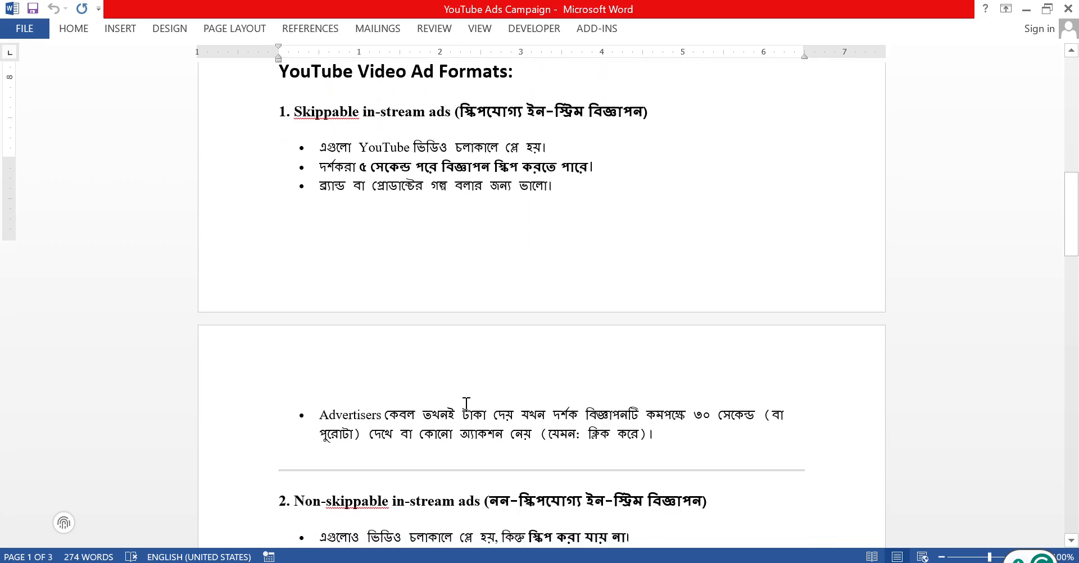
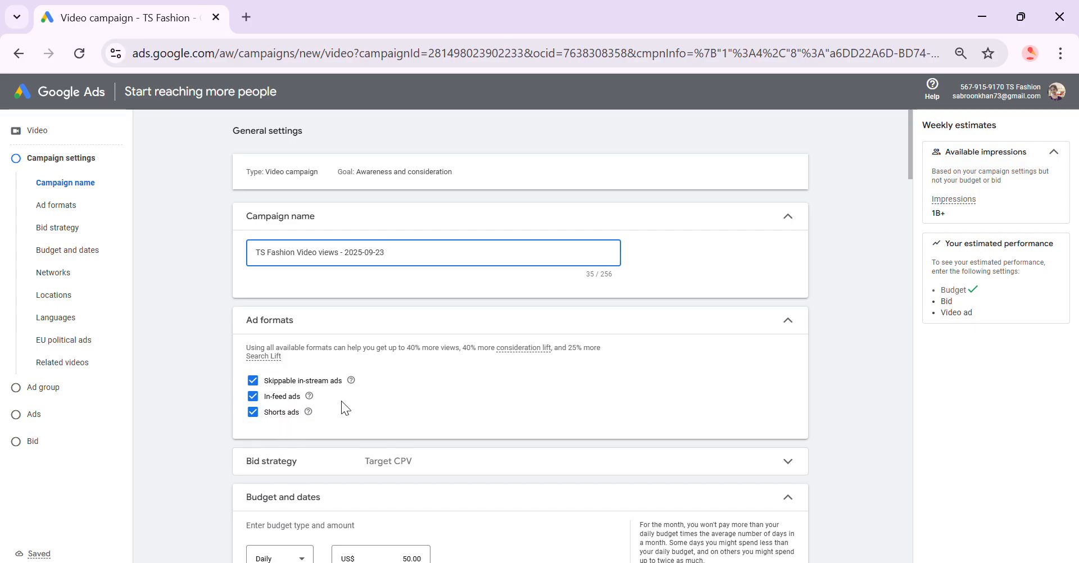
- Return to the video campaign in Google Ads and check the budget type options under Budget and dates
{"action": "scroll", "coordinate": [417, 385], "scroll_direction": "down", "scroll_amount": 1}
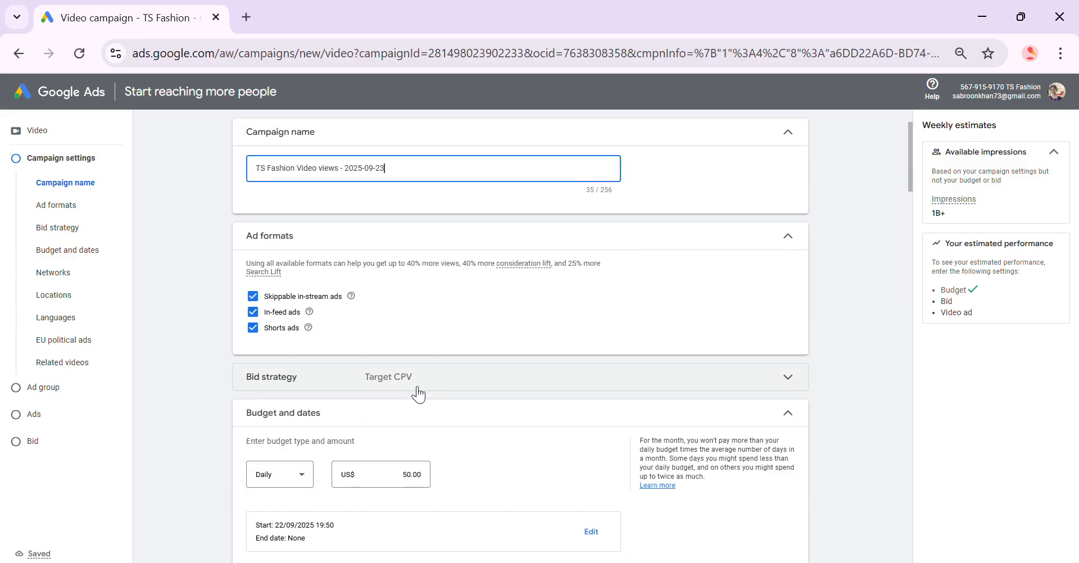
{"action": "scroll", "coordinate": [416, 388], "scroll_direction": "down", "scroll_amount": 1}
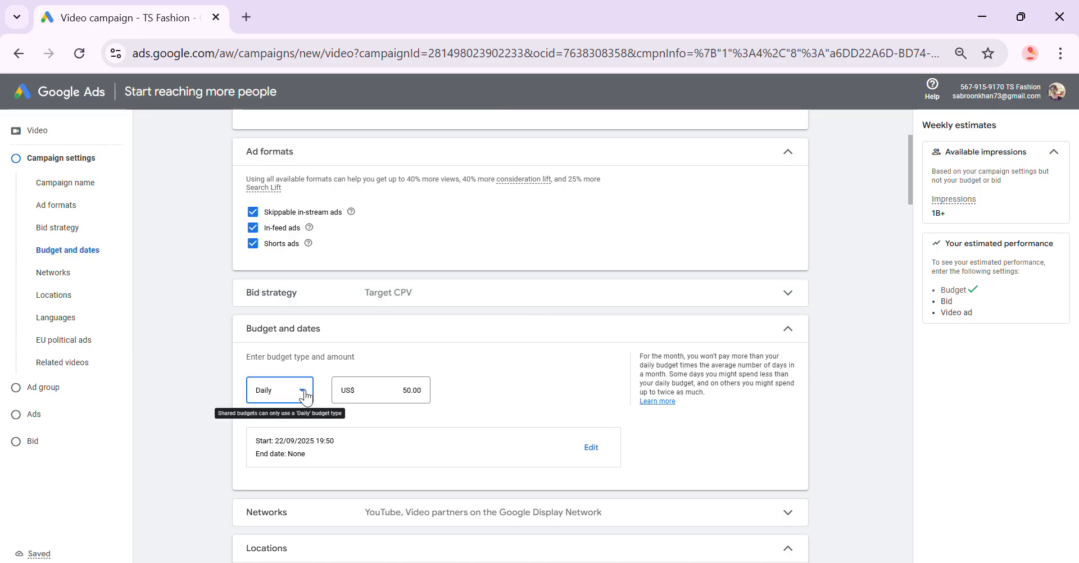
{"action": "left_click", "coordinate": [302, 394]}
{"action": "left_click", "coordinate": [307, 398]}
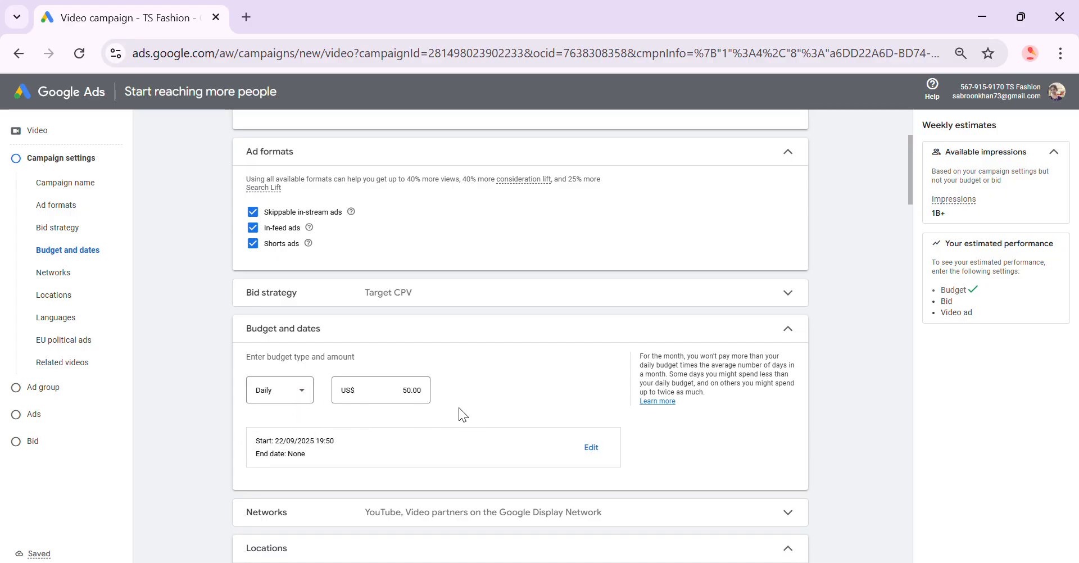
- Set the campaign's start date to 23 Sept 2025 and its end date to 30 Sept 2025 under Budget and dates
{"action": "scroll", "coordinate": [454, 410], "scroll_direction": "down", "scroll_amount": 2}
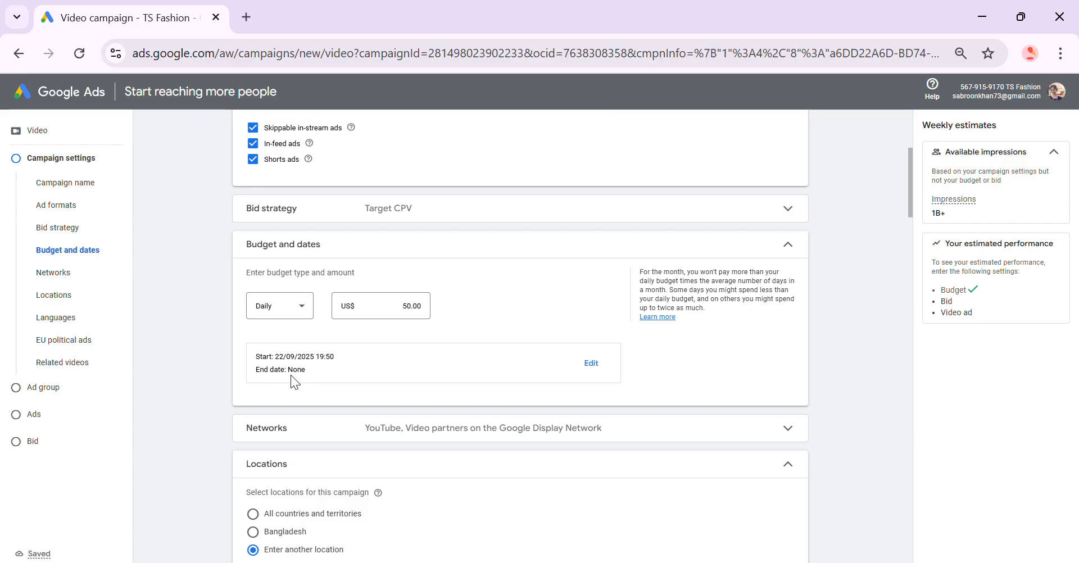
{"action": "left_click", "coordinate": [591, 370]}
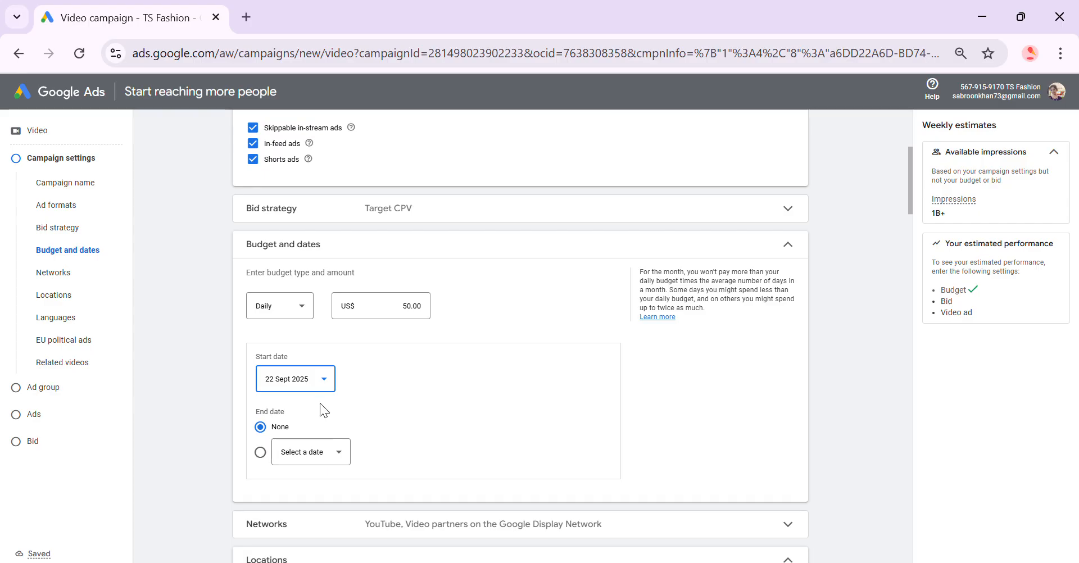
{"action": "left_click", "coordinate": [327, 381]}
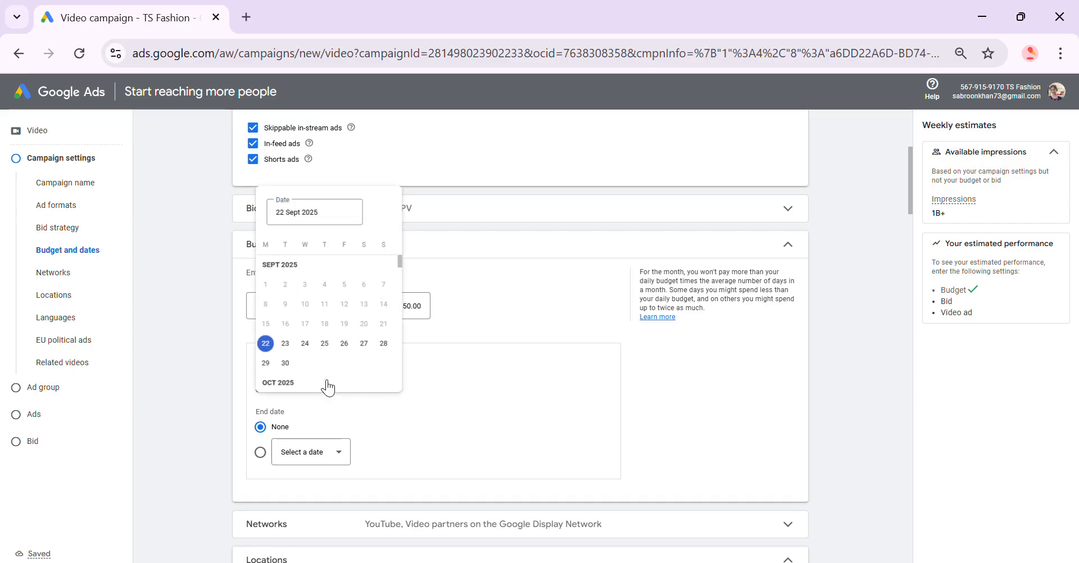
{"action": "left_click", "coordinate": [285, 344]}
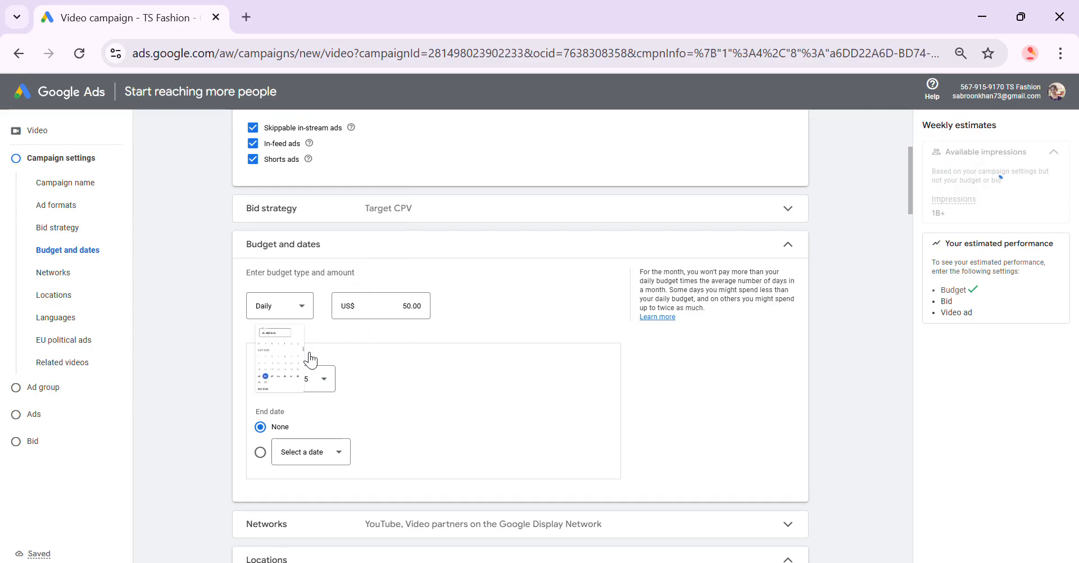
{"action": "left_click", "coordinate": [339, 456]}
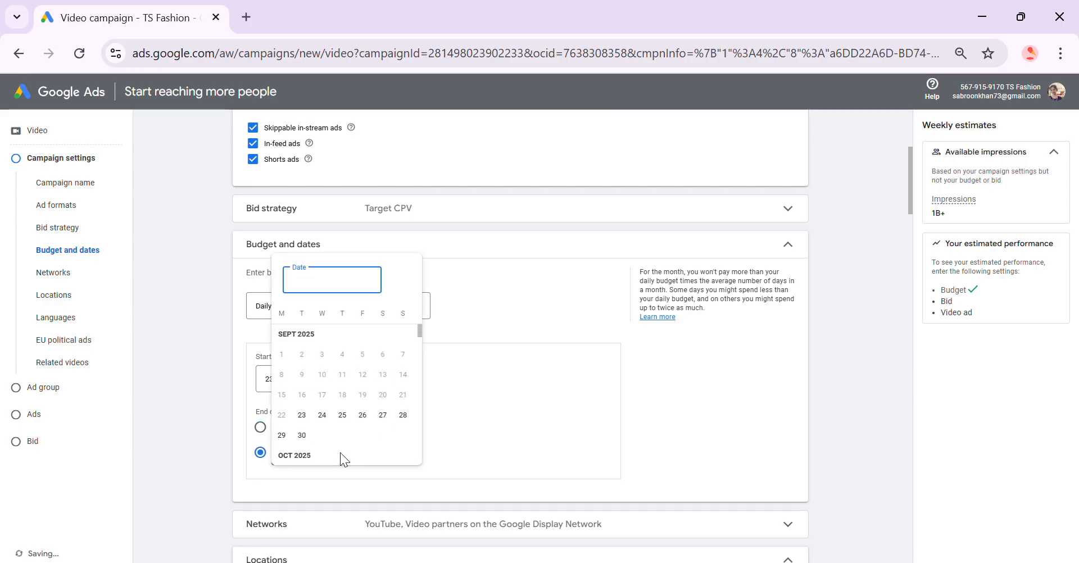
{"action": "left_click", "coordinate": [467, 422]}
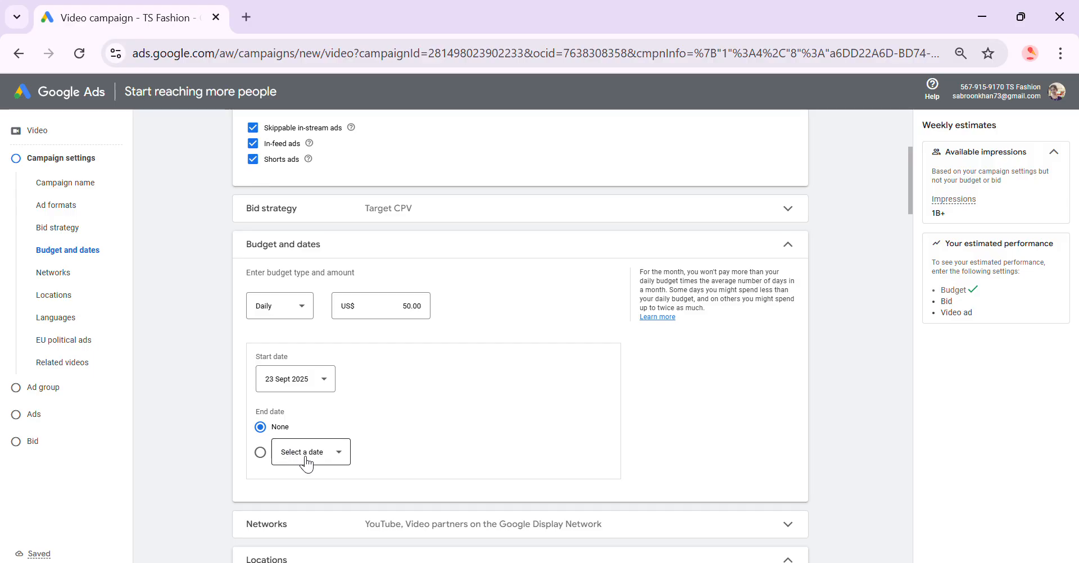
{"action": "left_click", "coordinate": [261, 453]}
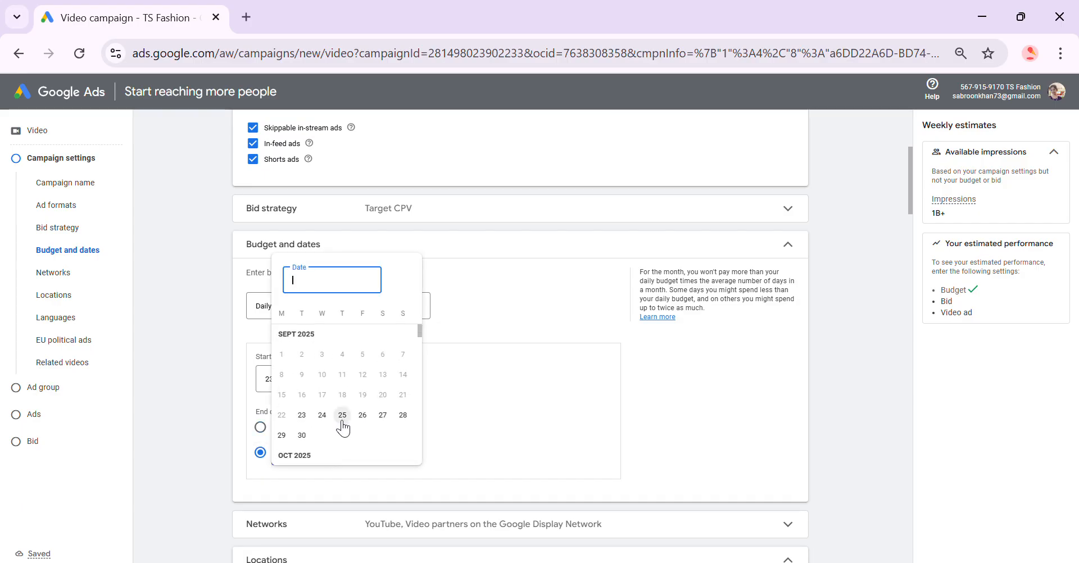
{"action": "left_click", "coordinate": [301, 440]}
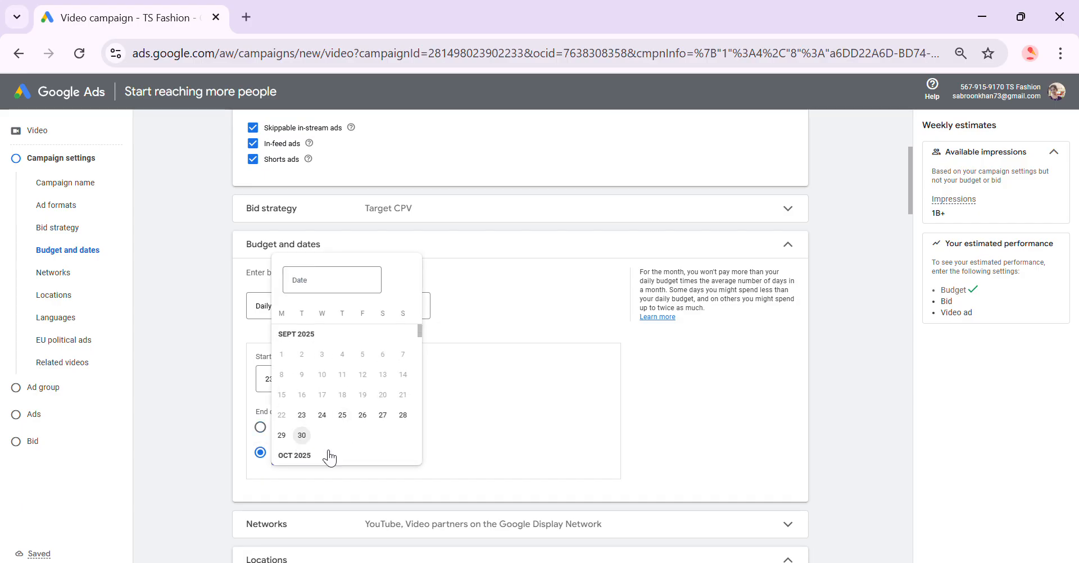
- Search the campaign locations for "rajshahi" and include the province Rajshahi Division, Bangladesh
{"action": "scroll", "coordinate": [471, 450], "scroll_direction": "down", "scroll_amount": 3}
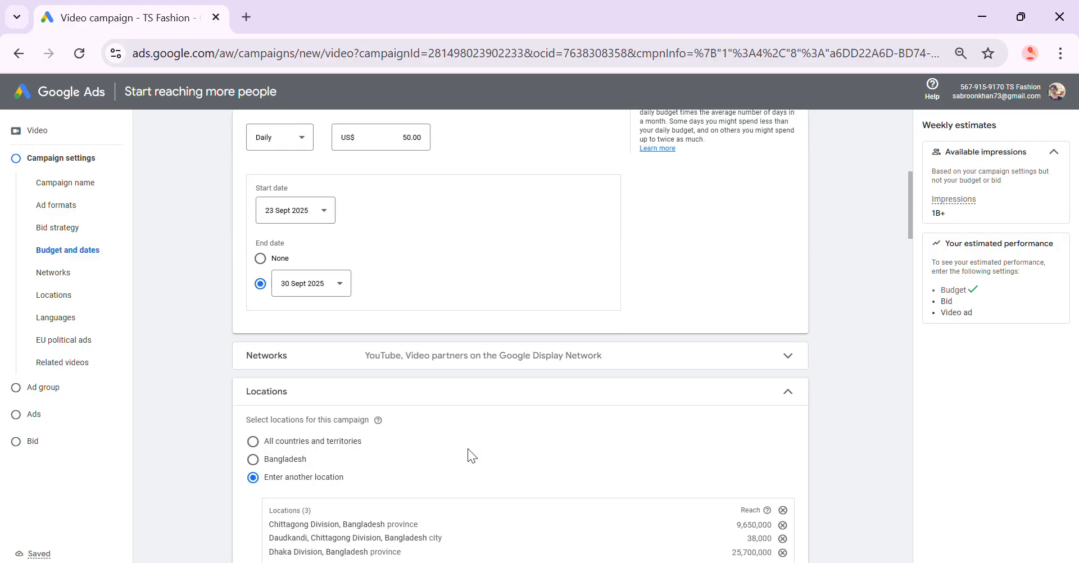
{"action": "scroll", "coordinate": [468, 449], "scroll_direction": "down", "scroll_amount": 2}
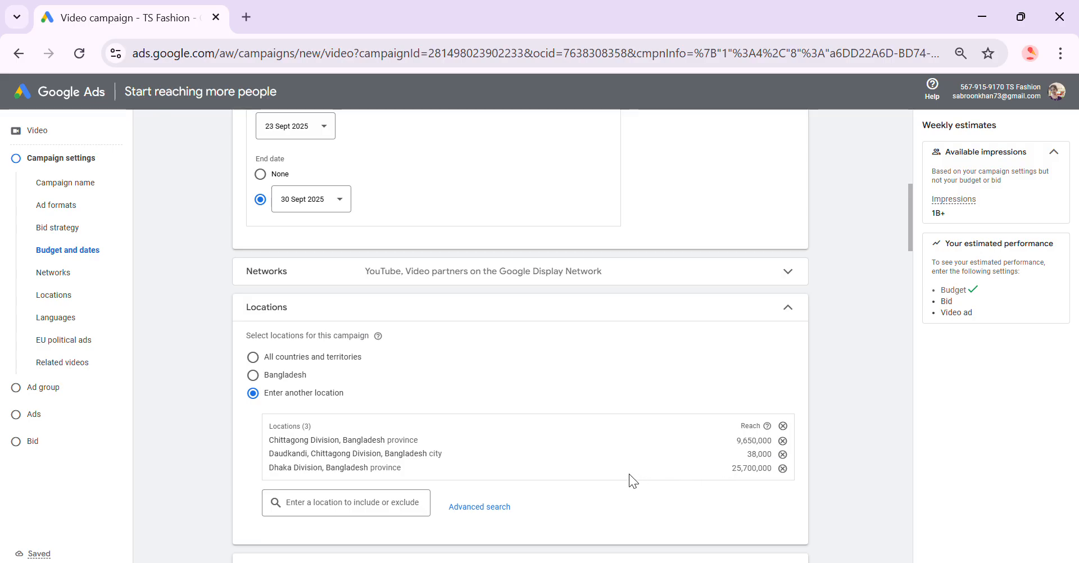
{"action": "left_click", "coordinate": [371, 503]}
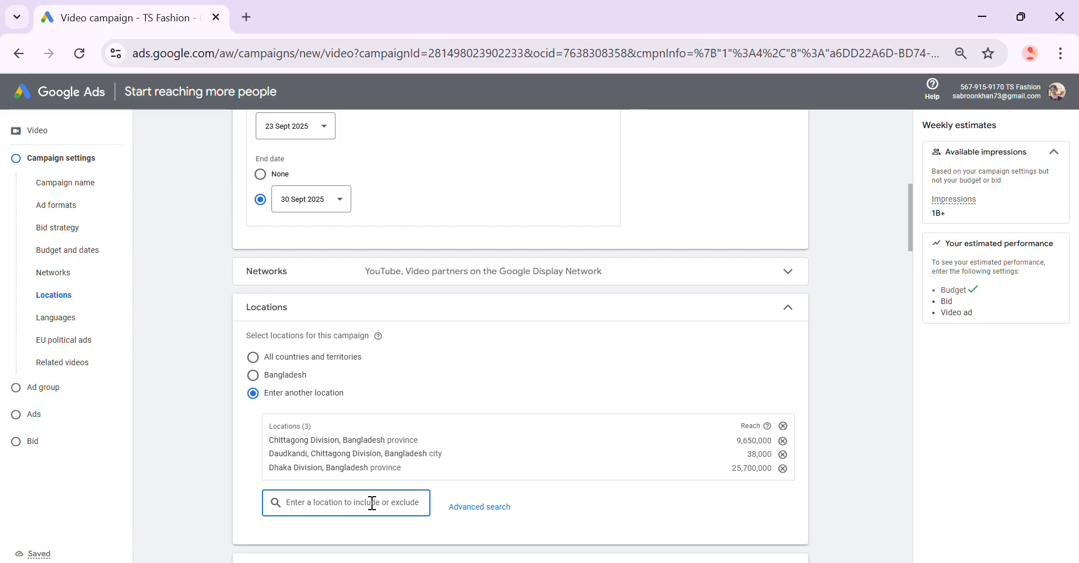
{"action": "type", "text": "ra"}
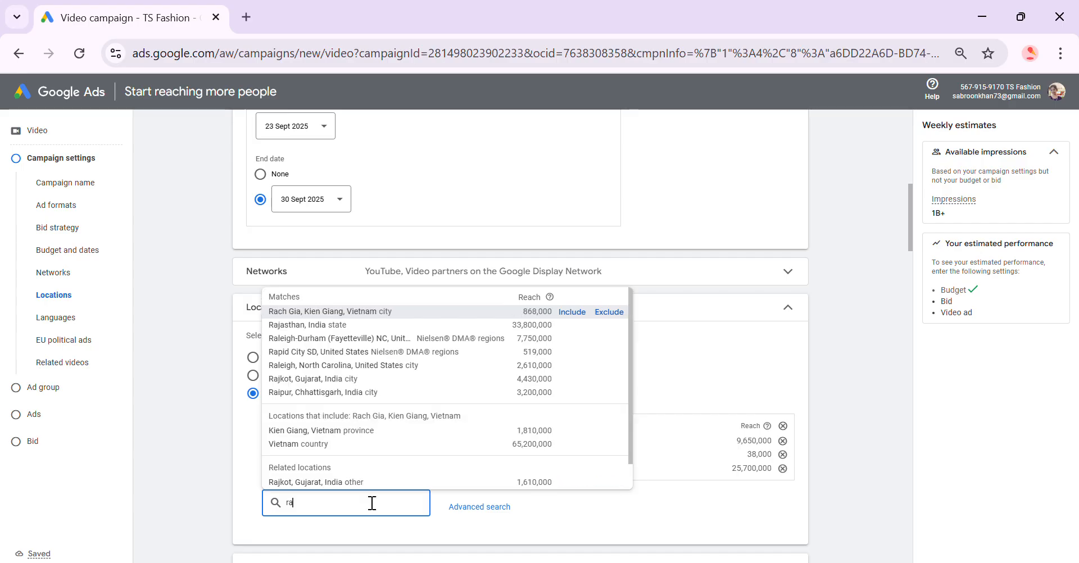
{"action": "type", "text": "jshahi"}
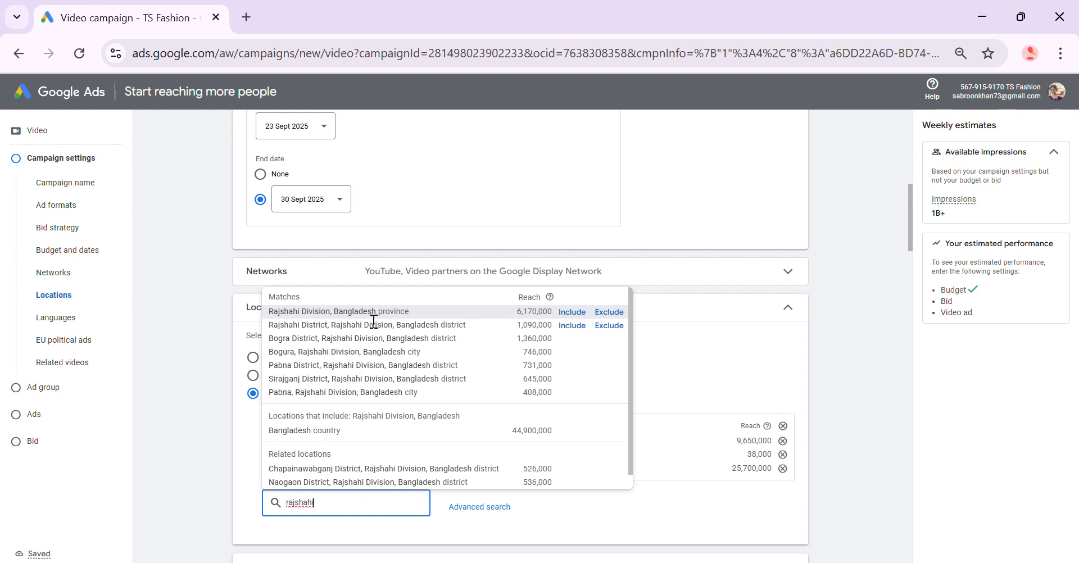
{"action": "left_click", "coordinate": [571, 313]}
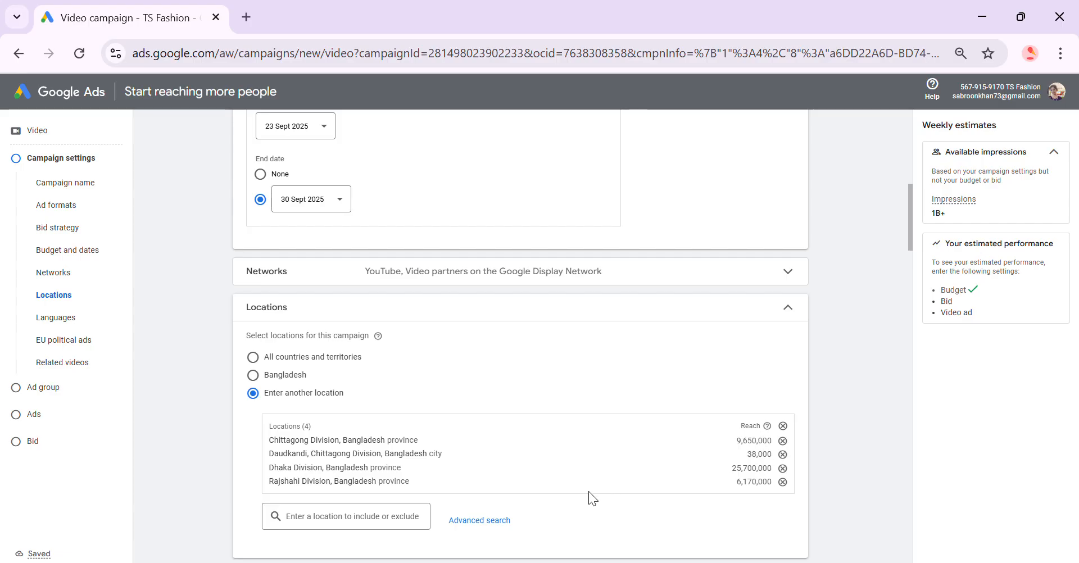
- In the advanced location search, include a 20 mi radius around Sylhet Railway Station, Sylhet
{"action": "left_click", "coordinate": [493, 528]}
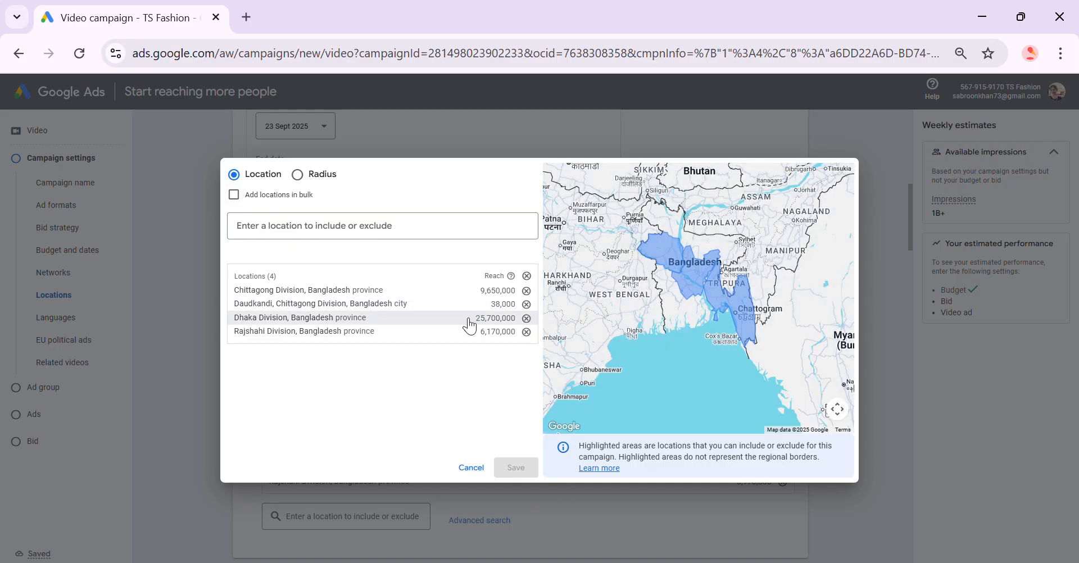
{"action": "left_click", "coordinate": [297, 175]}
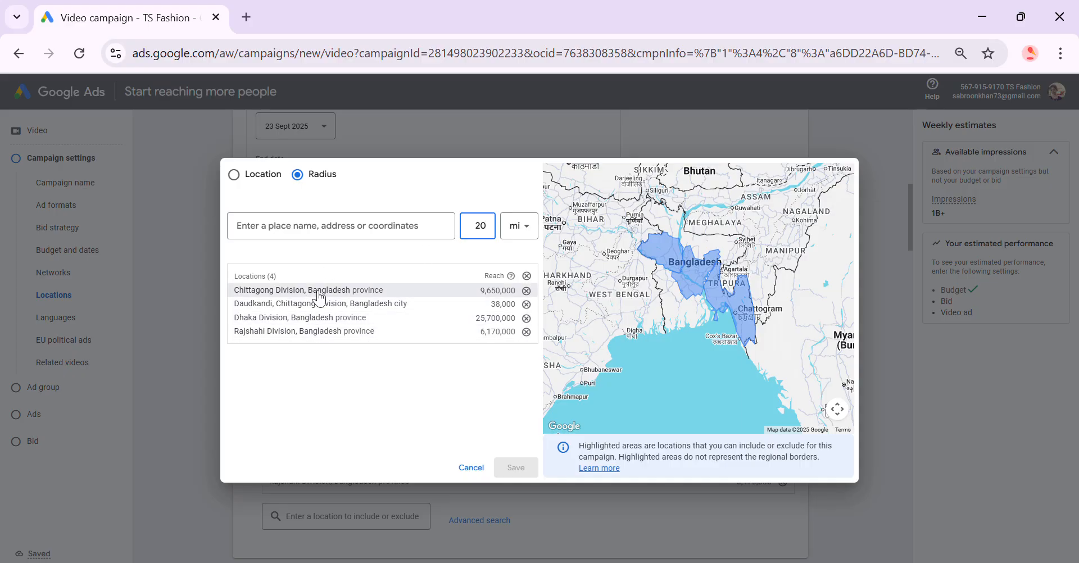
{"action": "left_click", "coordinate": [321, 225]}
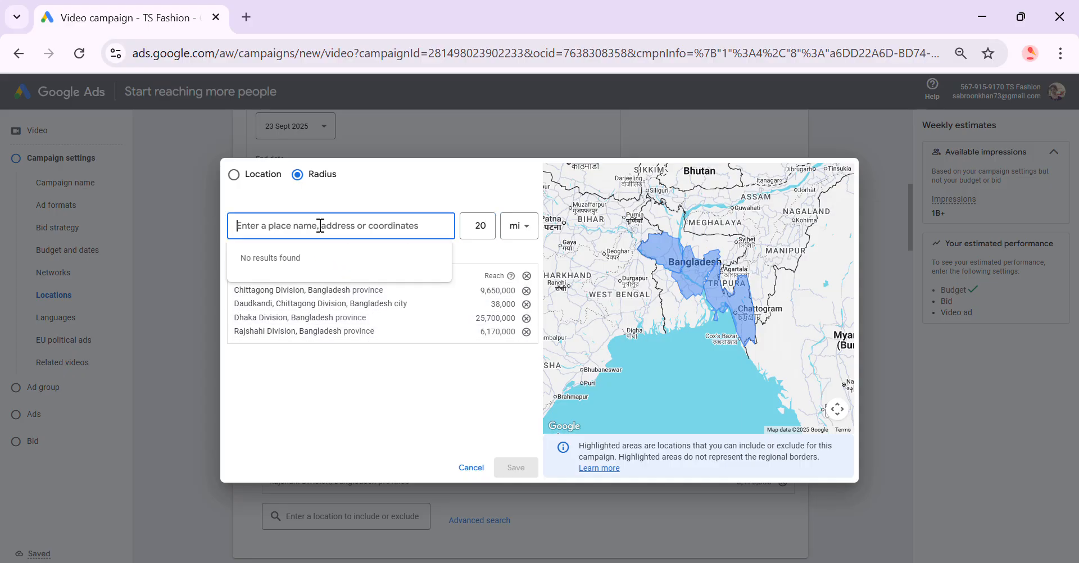
{"action": "type", "text": "sy"}
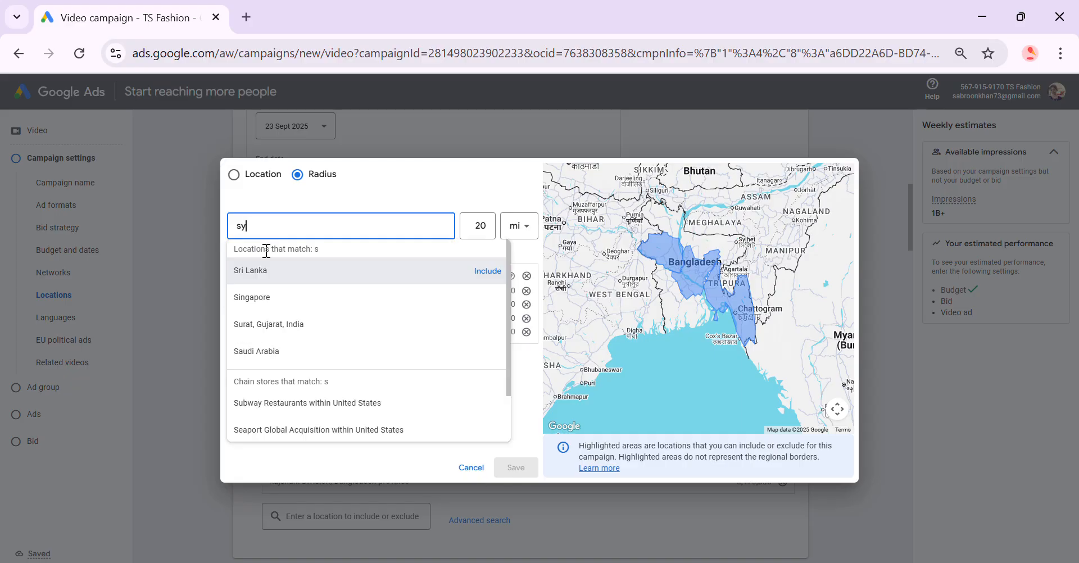
{"action": "type", "text": "lhet"}
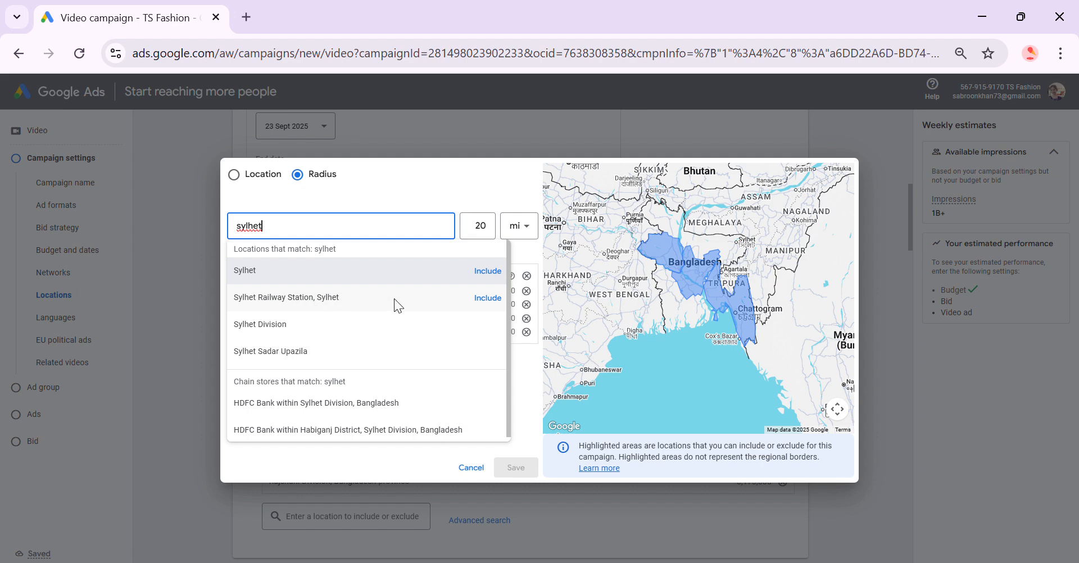
{"action": "left_click", "coordinate": [486, 301]}
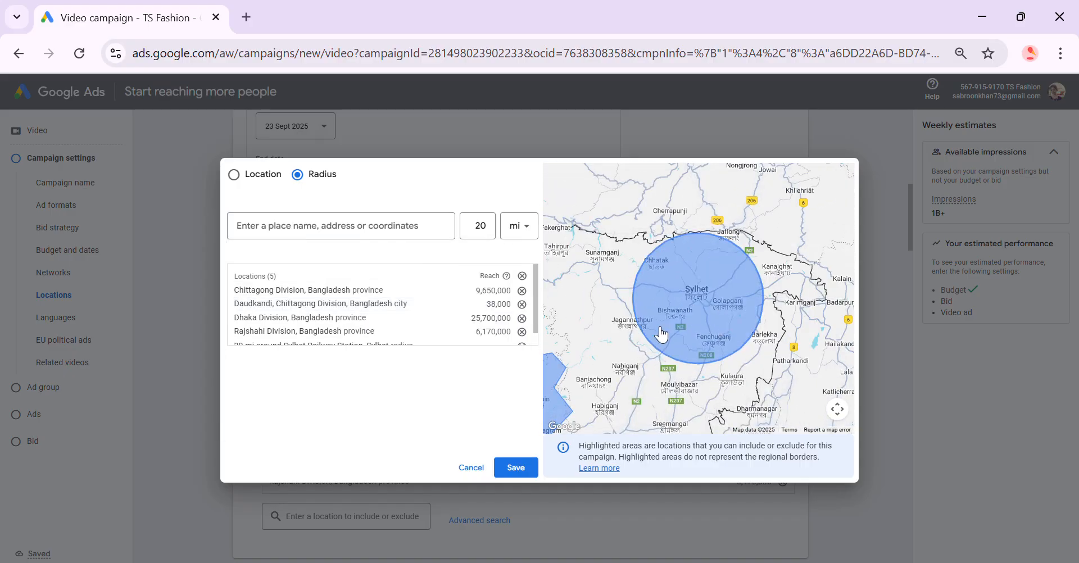
- Set the radius value to 10 mi in the advanced location search and save the locations
{"action": "left_click", "coordinate": [491, 230]}
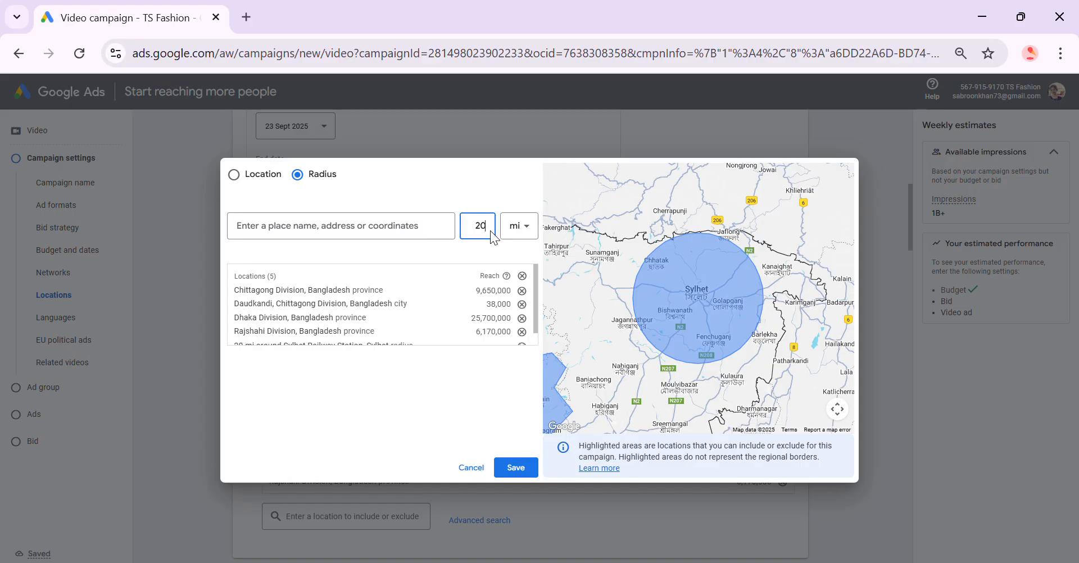
{"action": "key", "text": "BackSpace"}
{"action": "key", "text": "BackSpace"}
{"action": "type", "text": "10"}
{"action": "left_click", "coordinate": [516, 468]}
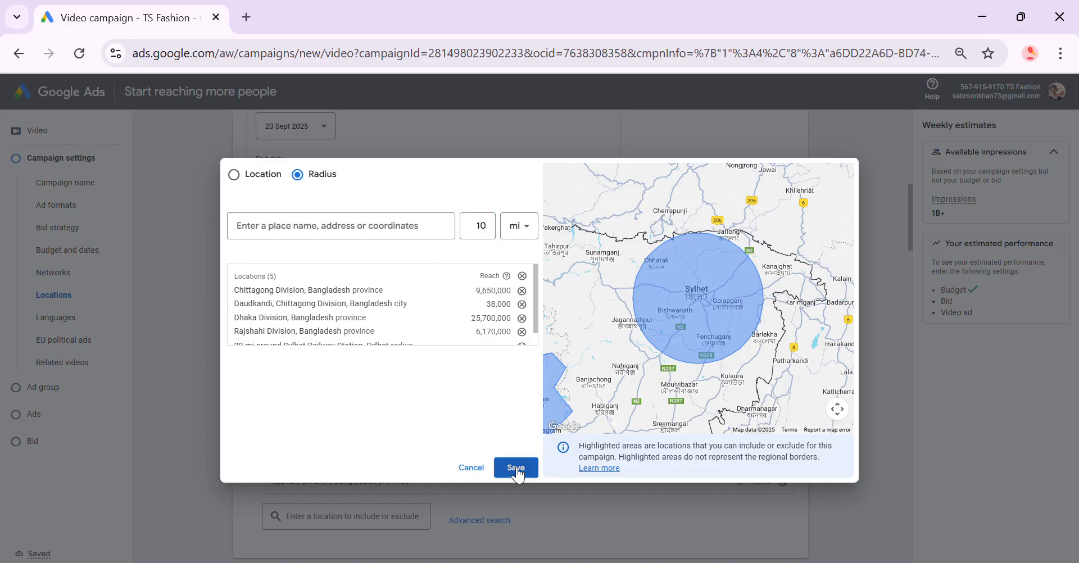
- Check the saved target locations and the available customer languages without selecting a language
{"action": "scroll", "coordinate": [491, 431], "scroll_direction": "down", "scroll_amount": 1}
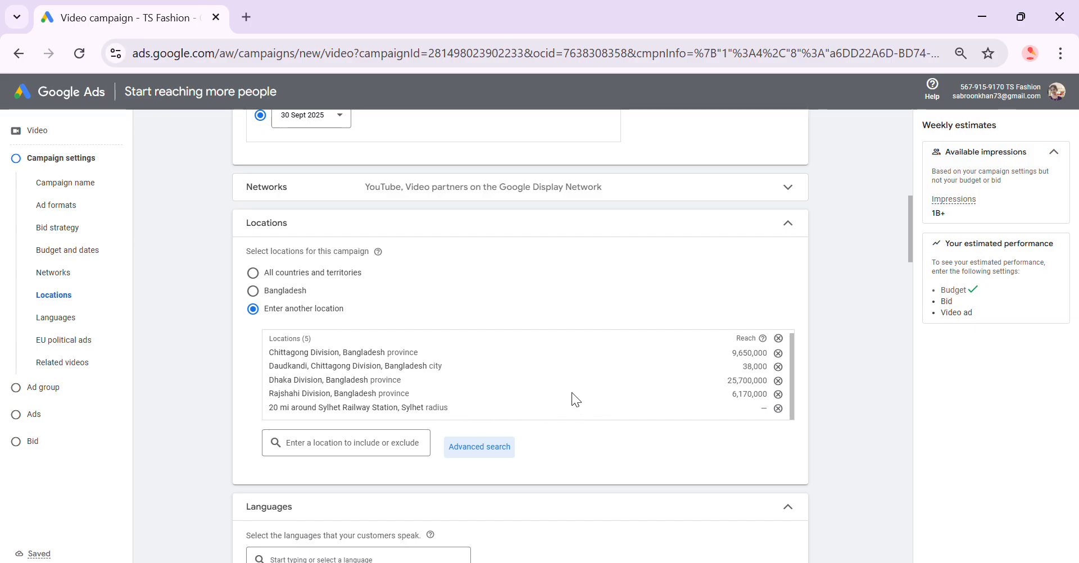
{"action": "scroll", "coordinate": [572, 392], "scroll_direction": "down", "scroll_amount": 1}
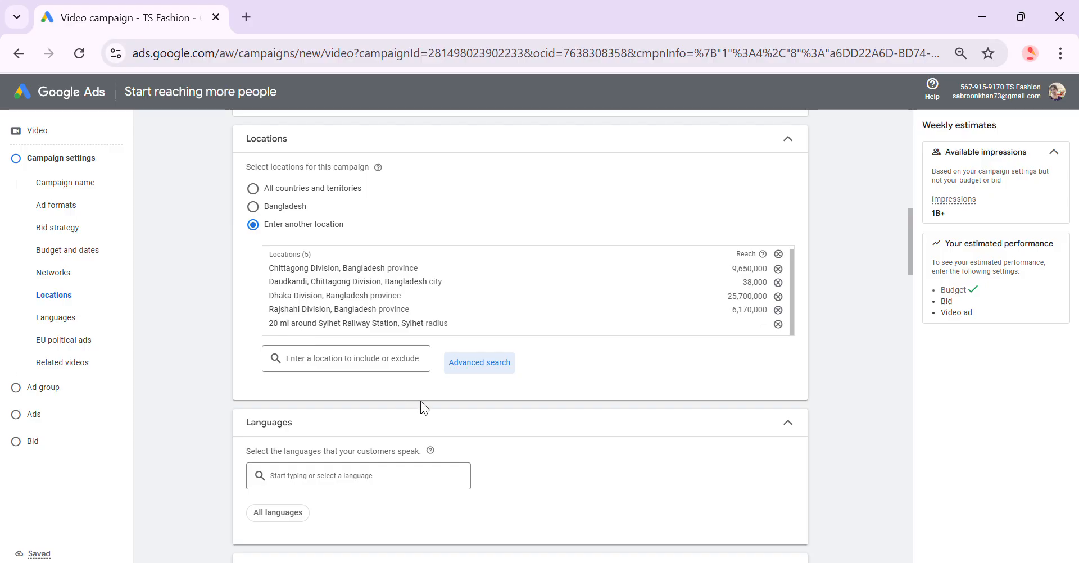
{"action": "scroll", "coordinate": [478, 404], "scroll_direction": "down", "scroll_amount": 1}
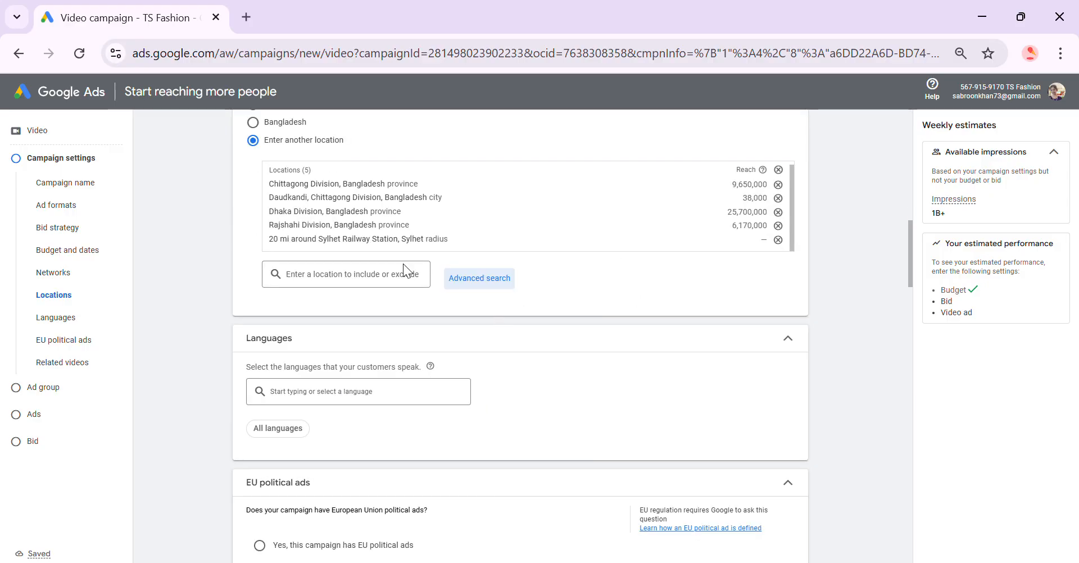
{"action": "left_click", "coordinate": [383, 393]}
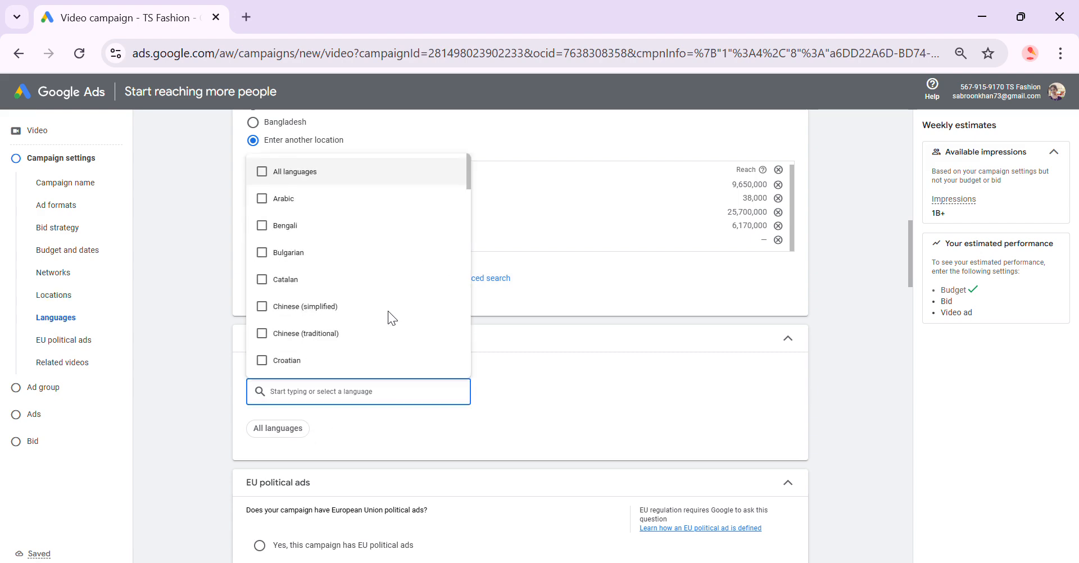
{"action": "left_click", "coordinate": [601, 380]}
- Review the EU political ads answer and expand the Related videos section to view the videos added to the ads
{"action": "scroll", "coordinate": [320, 445], "scroll_direction": "down", "scroll_amount": 1}
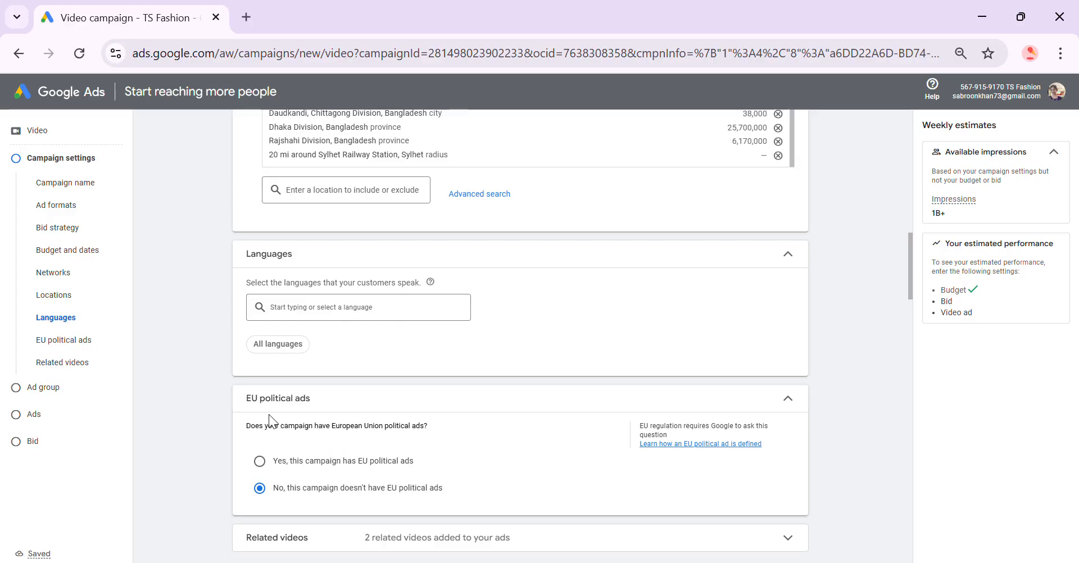
{"action": "scroll", "coordinate": [340, 430], "scroll_direction": "down", "scroll_amount": 1}
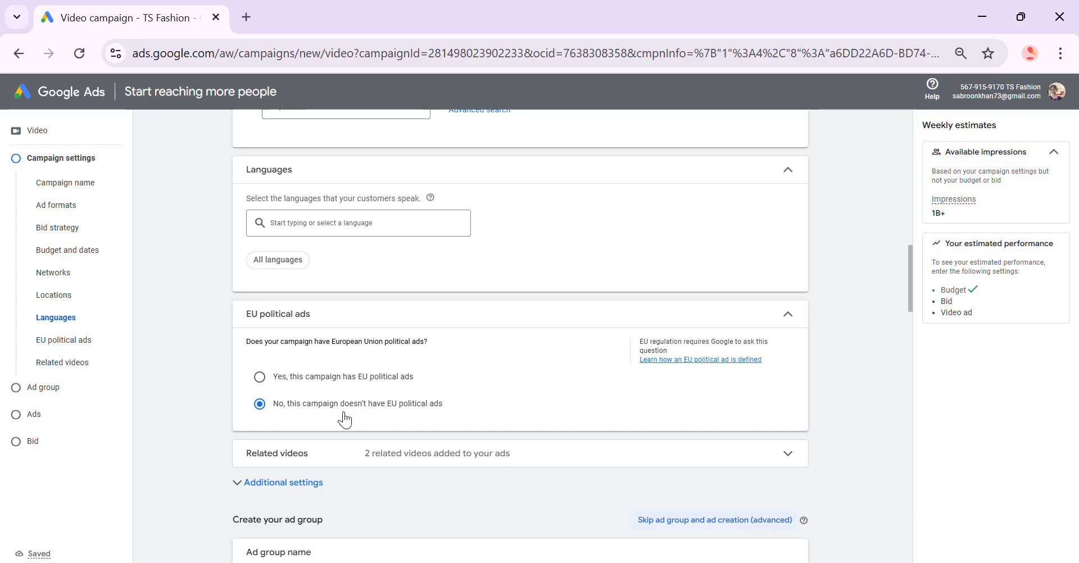
{"action": "scroll", "coordinate": [444, 411], "scroll_direction": "down", "scroll_amount": 2}
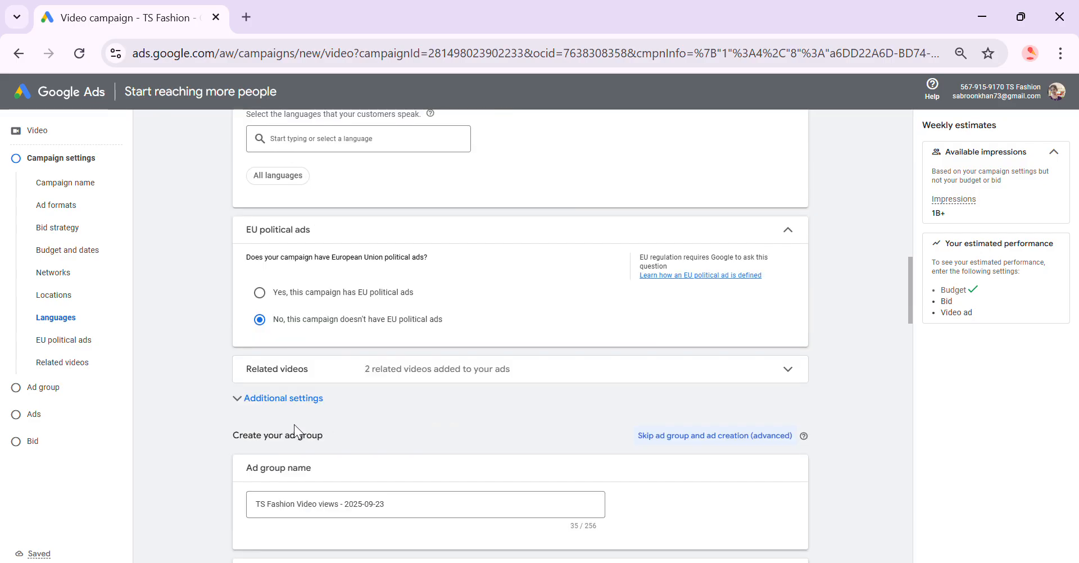
{"action": "scroll", "coordinate": [368, 416], "scroll_direction": "down", "scroll_amount": 2}
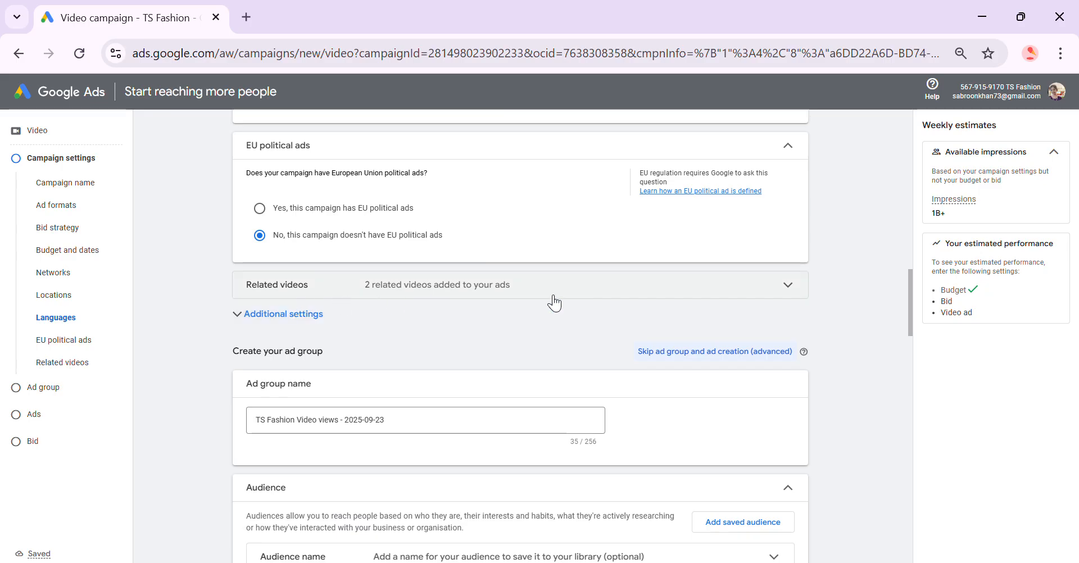
{"action": "left_click", "coordinate": [790, 290]}
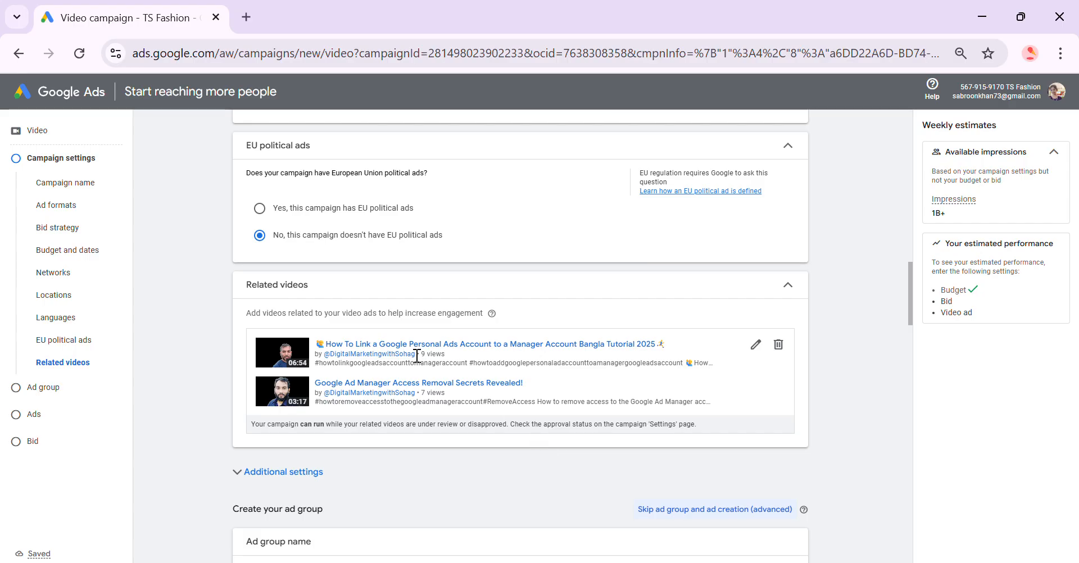
- Switch to YouTube Studio, open the video about linking a Google personal ads account on YouTube, pause it and select its URL
{"action": "key", "text": "alt+Tab"}
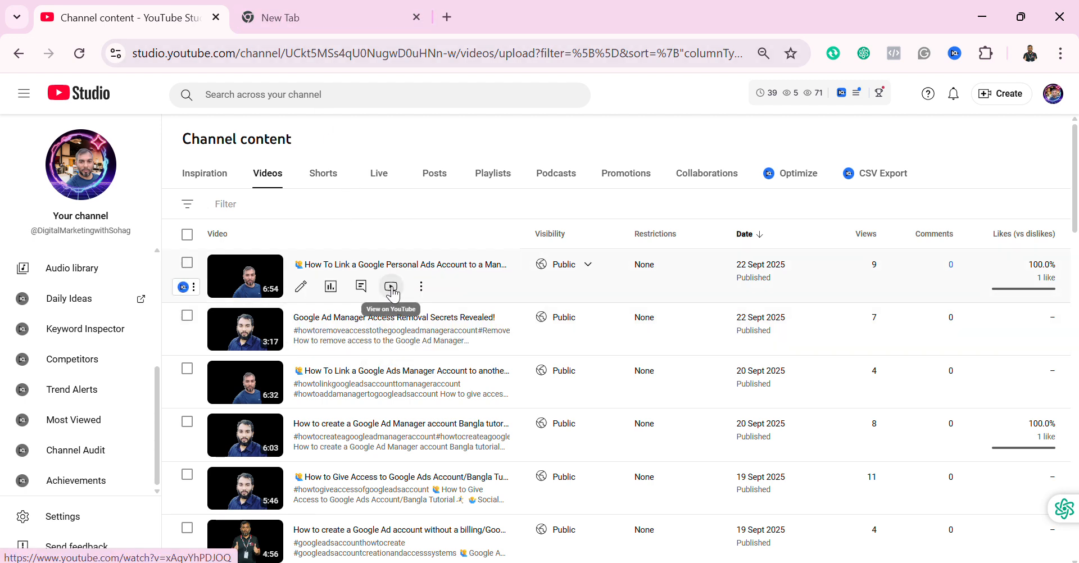
{"action": "left_click", "coordinate": [391, 288]}
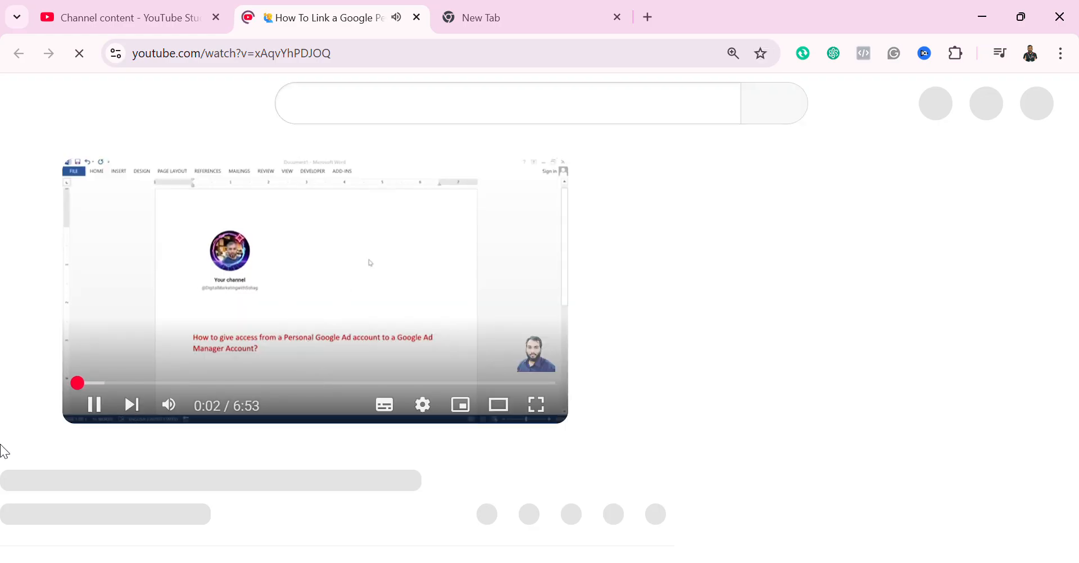
{"action": "left_click", "coordinate": [96, 411]}
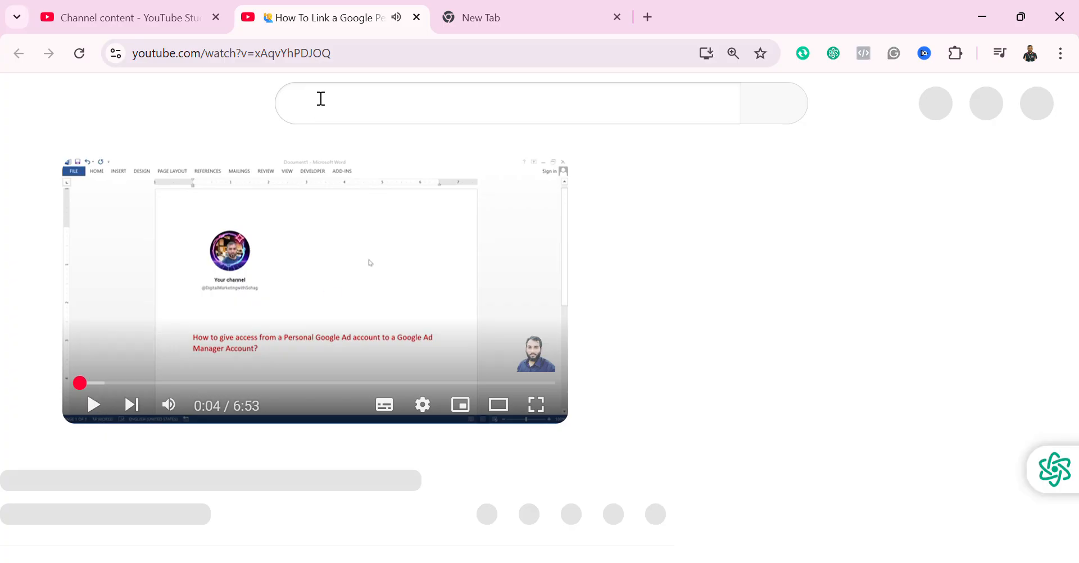
{"action": "left_click", "coordinate": [390, 58]}
{"action": "left_click", "coordinate": [402, 59]}
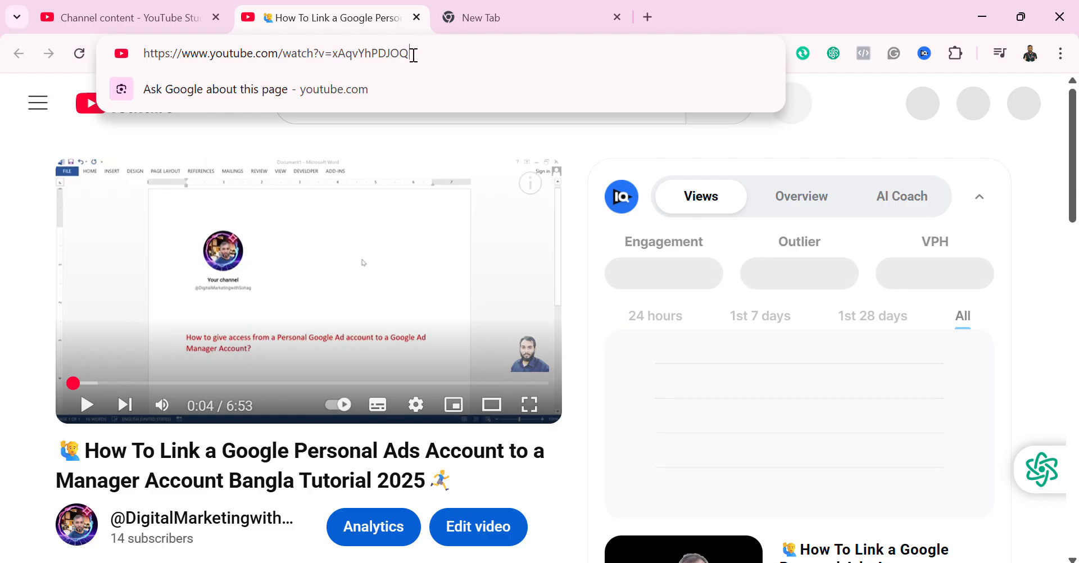
{"action": "left_click_drag", "start_coordinate": [414, 55], "coordinate": [113, 54]}
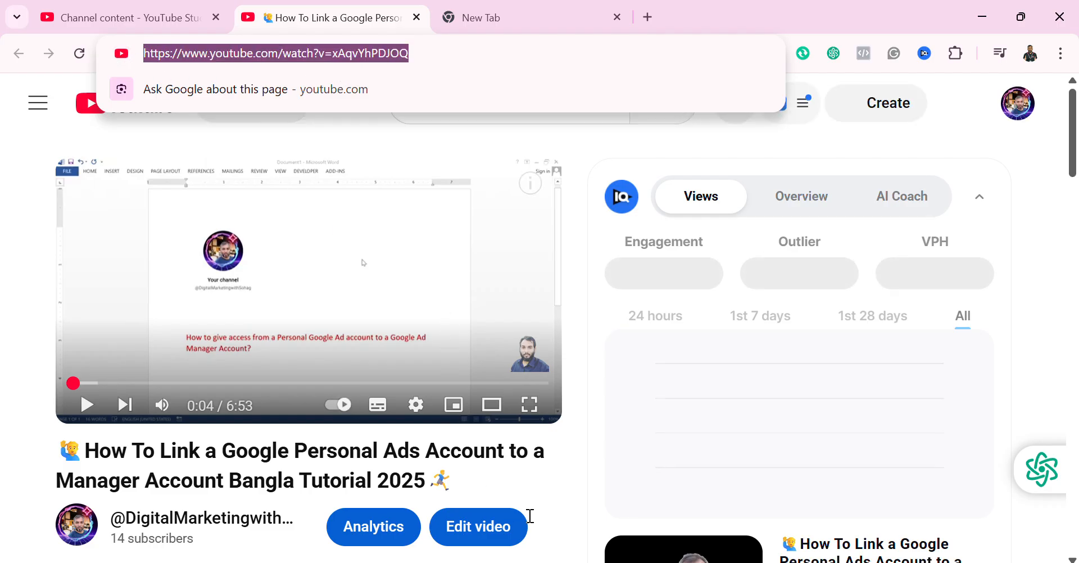
{"action": "left_click", "coordinate": [590, 509]}
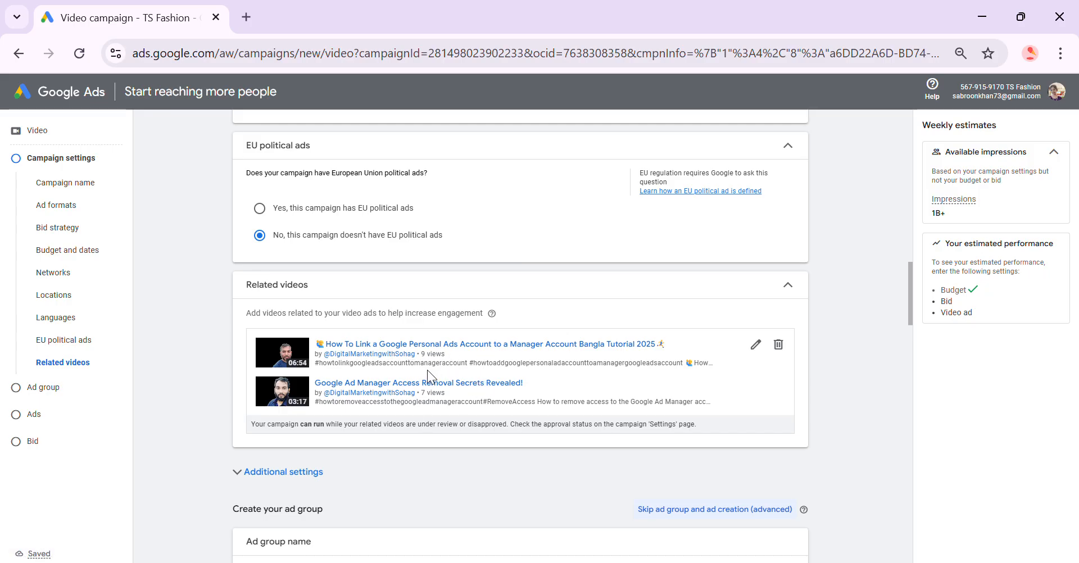
- Back in Google Ads, open the related videos for editing, check the video search field and finish without changing the list
{"action": "scroll", "coordinate": [459, 392], "scroll_direction": "down", "scroll_amount": 1}
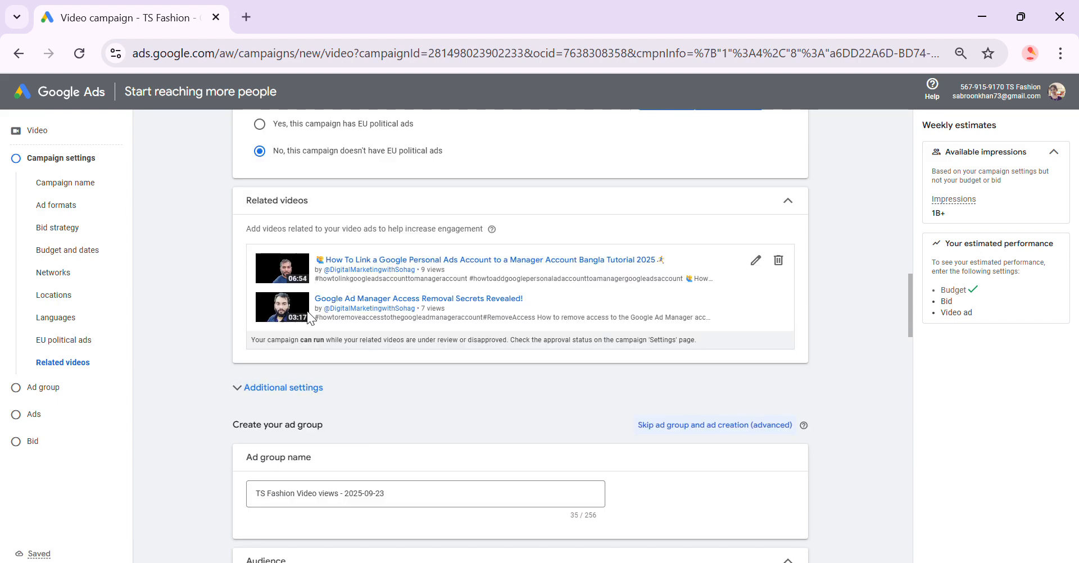
{"action": "left_click", "coordinate": [756, 262]}
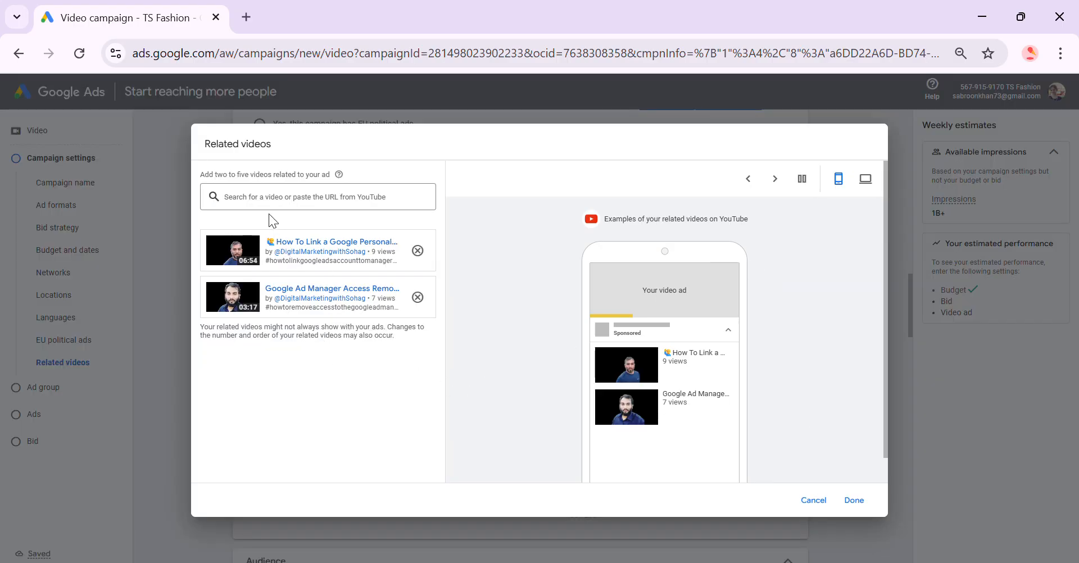
{"action": "left_click", "coordinate": [256, 198]}
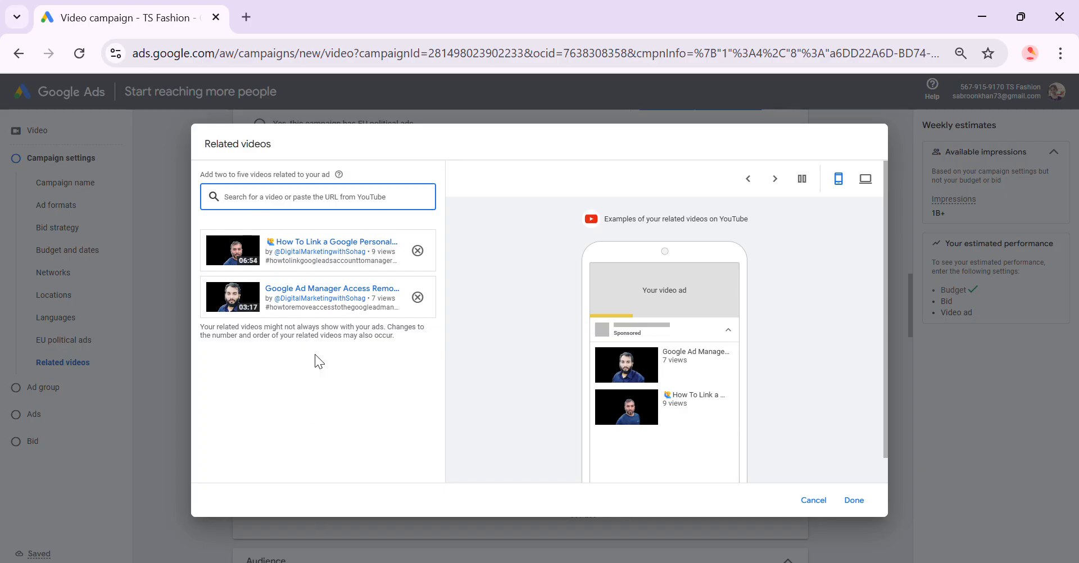
{"action": "left_click", "coordinate": [174, 167]}
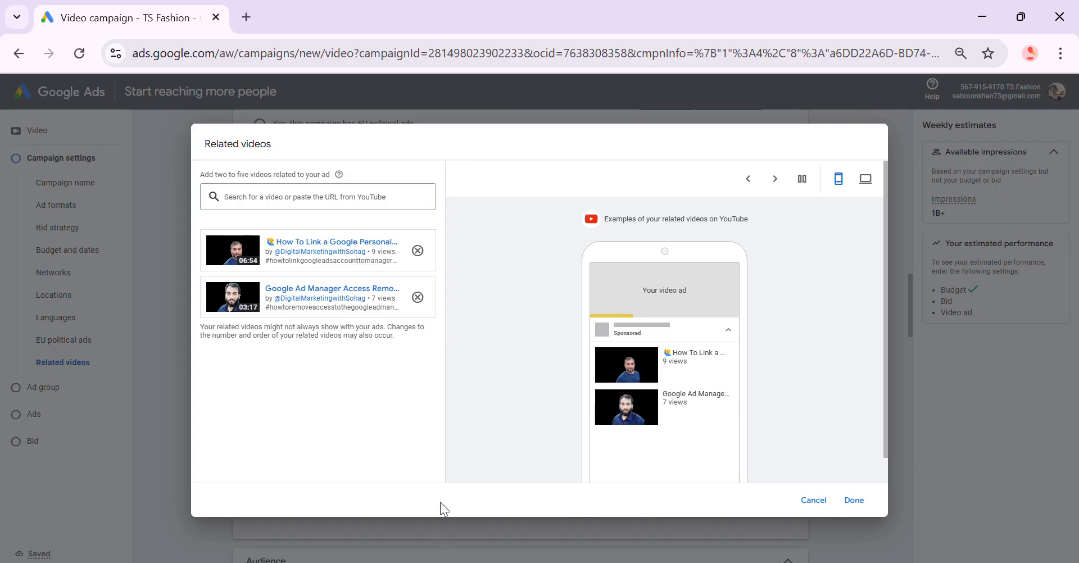
{"action": "left_click", "coordinate": [855, 503]}
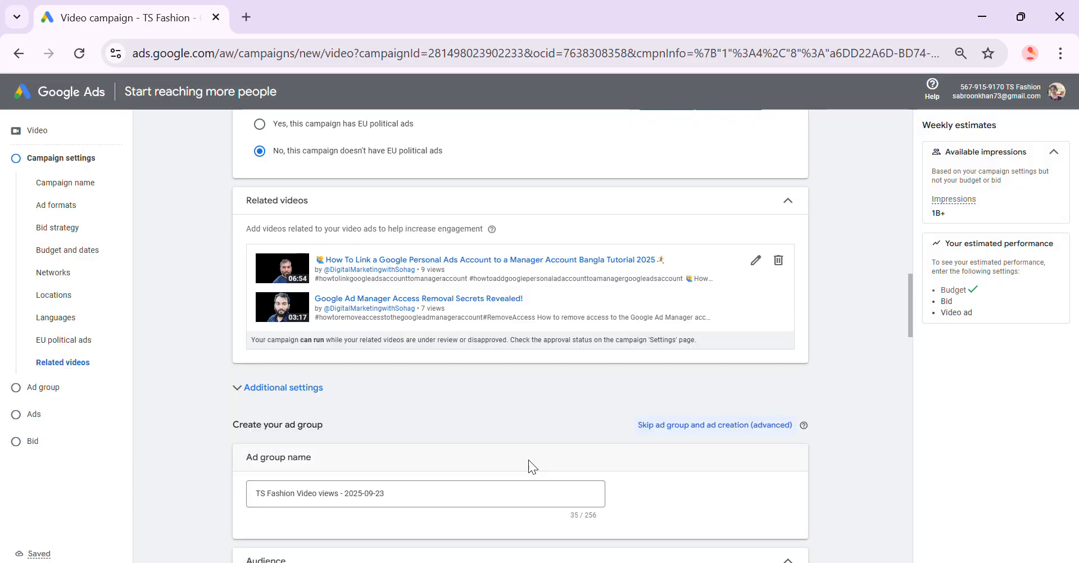
- Expand the additional settings and review the Devices, Frequency capping and Ad schedule options
{"action": "scroll", "coordinate": [445, 372], "scroll_direction": "down", "scroll_amount": 1}
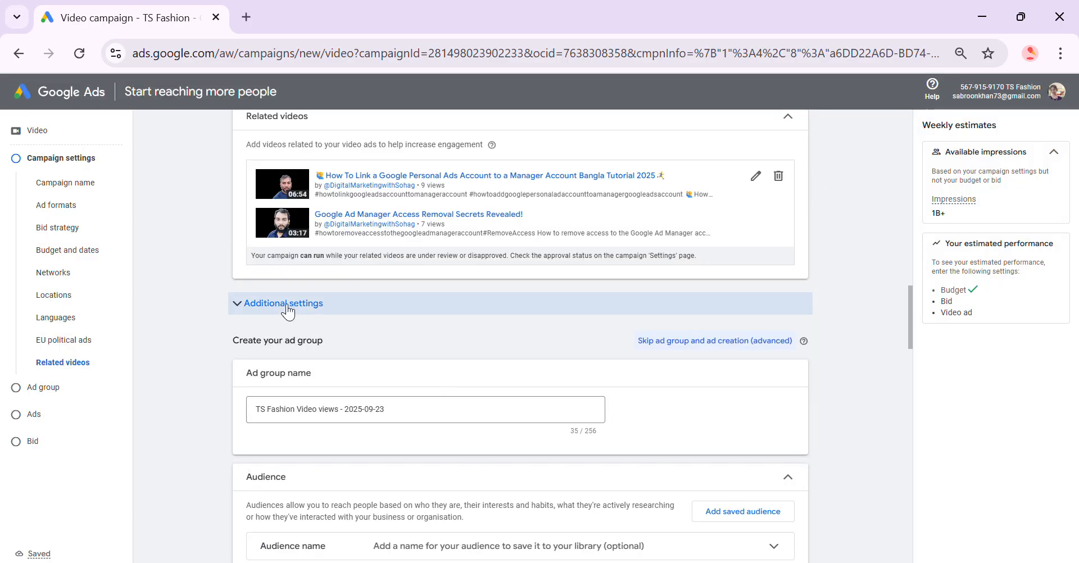
{"action": "left_click", "coordinate": [287, 310]}
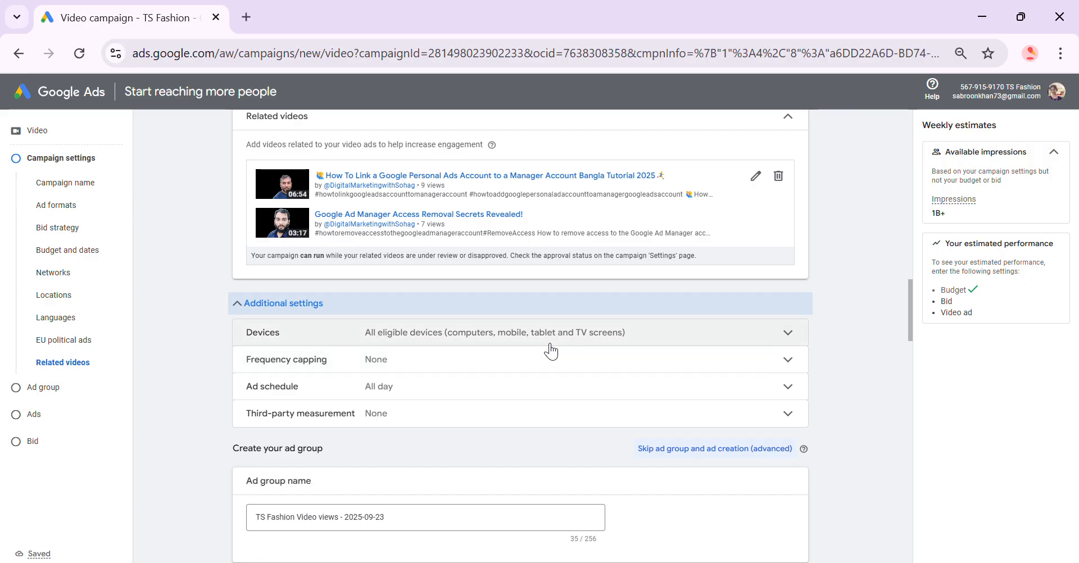
{"action": "left_click", "coordinate": [787, 334]}
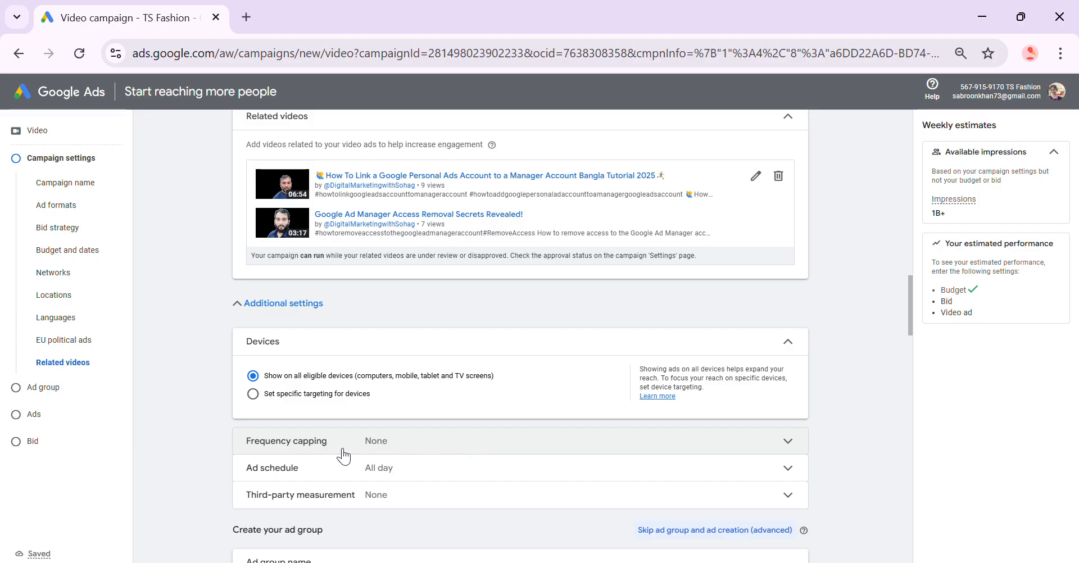
{"action": "left_click", "coordinate": [788, 446]}
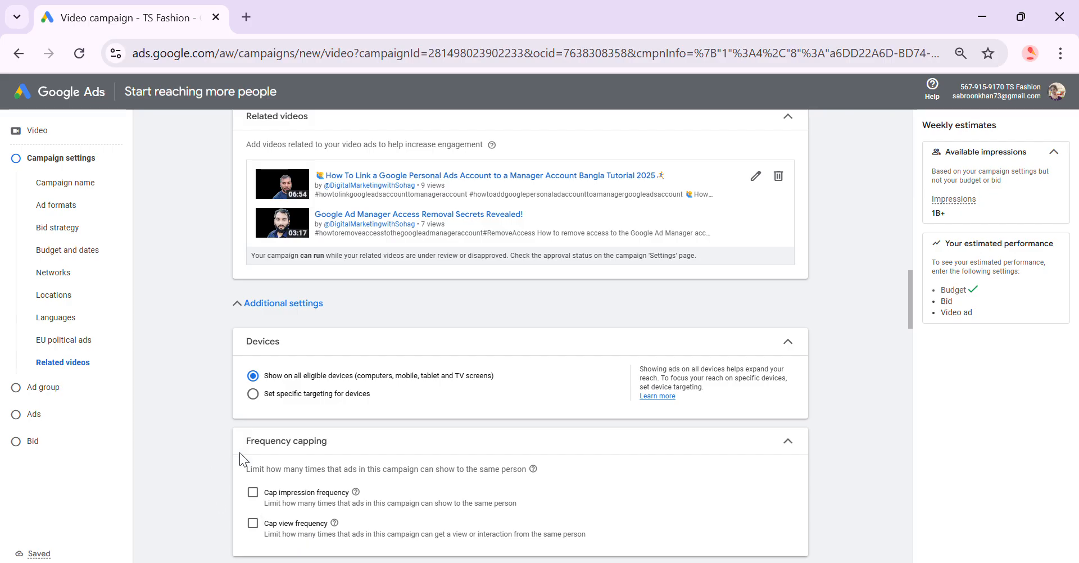
{"action": "scroll", "coordinate": [239, 453], "scroll_direction": "down", "scroll_amount": 3}
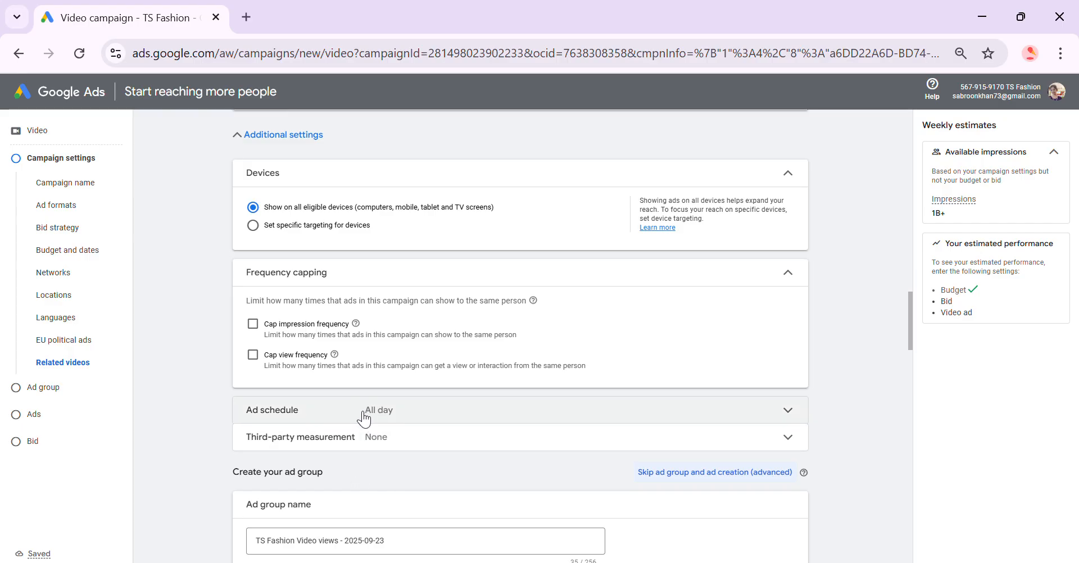
{"action": "left_click", "coordinate": [787, 413]}
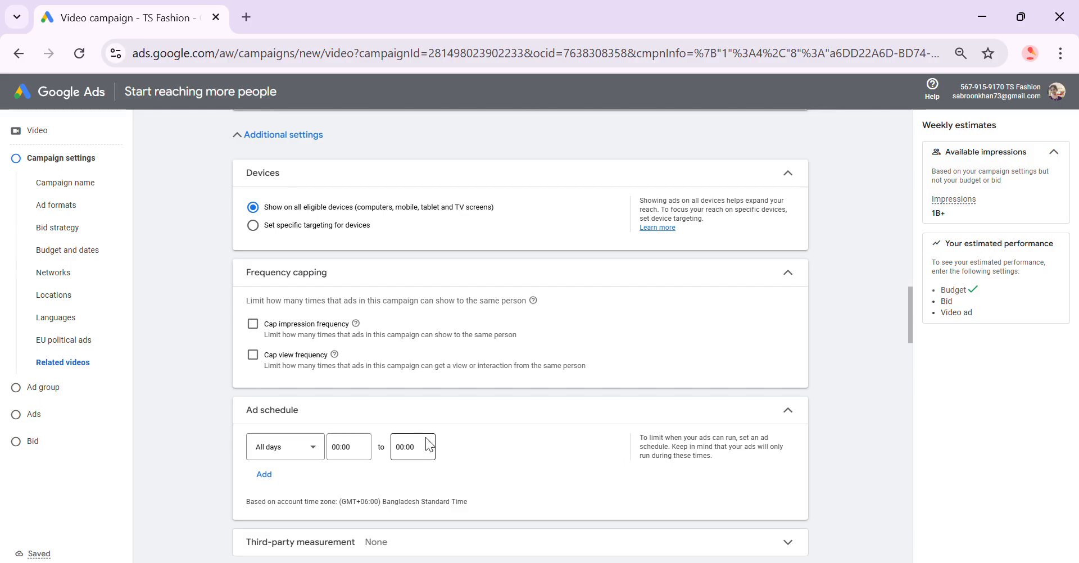
{"action": "scroll", "coordinate": [428, 445], "scroll_direction": "down", "scroll_amount": 2}
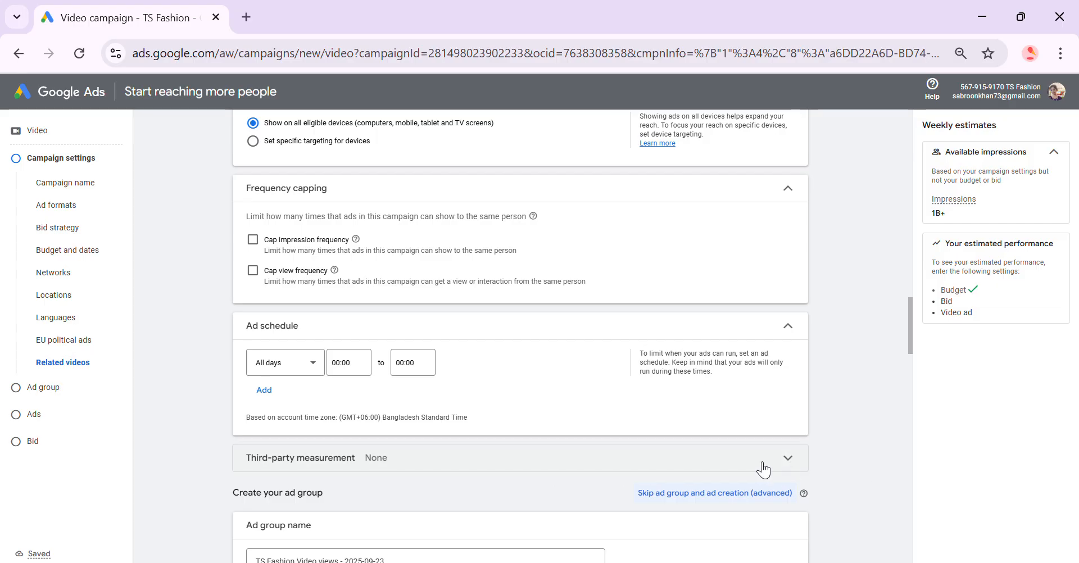
- Review the ad group name, collapse the Audience section and check the audience expansion and content targeting options
{"action": "scroll", "coordinate": [338, 477], "scroll_direction": "down", "scroll_amount": 2}
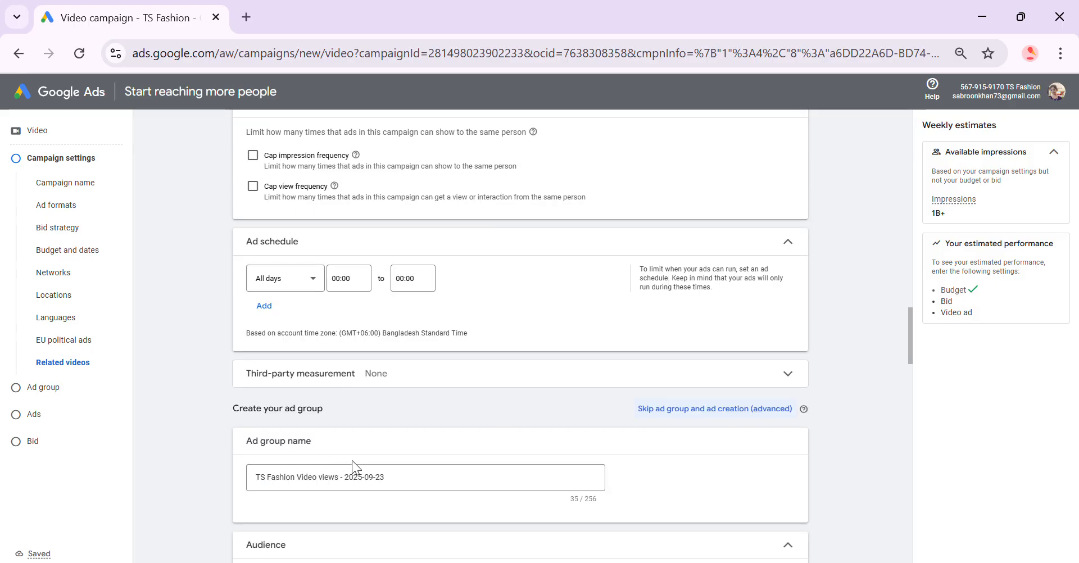
{"action": "scroll", "coordinate": [481, 469], "scroll_direction": "down", "scroll_amount": 2}
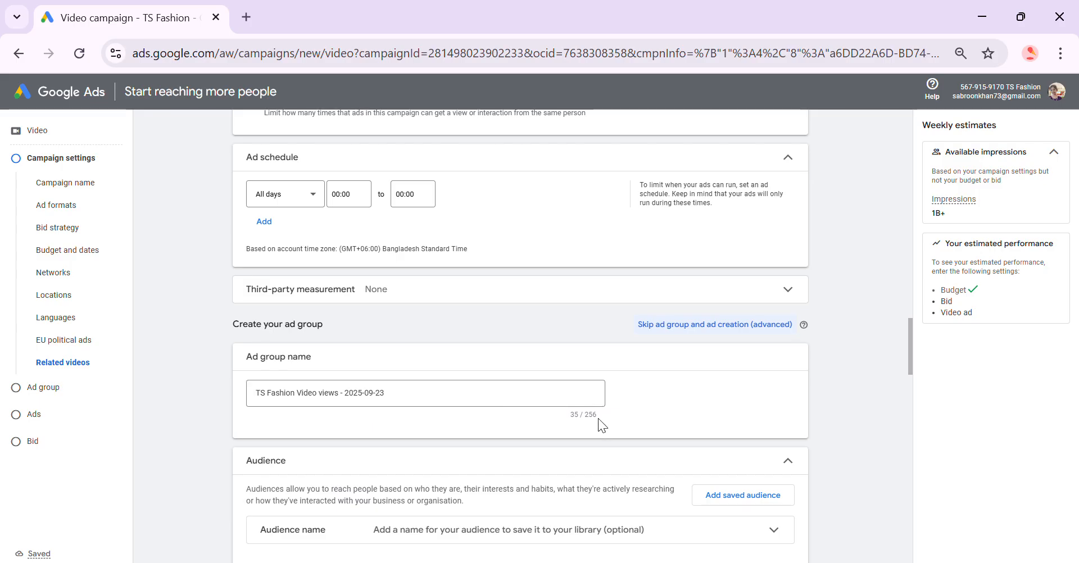
{"action": "scroll", "coordinate": [460, 402], "scroll_direction": "down", "scroll_amount": 1}
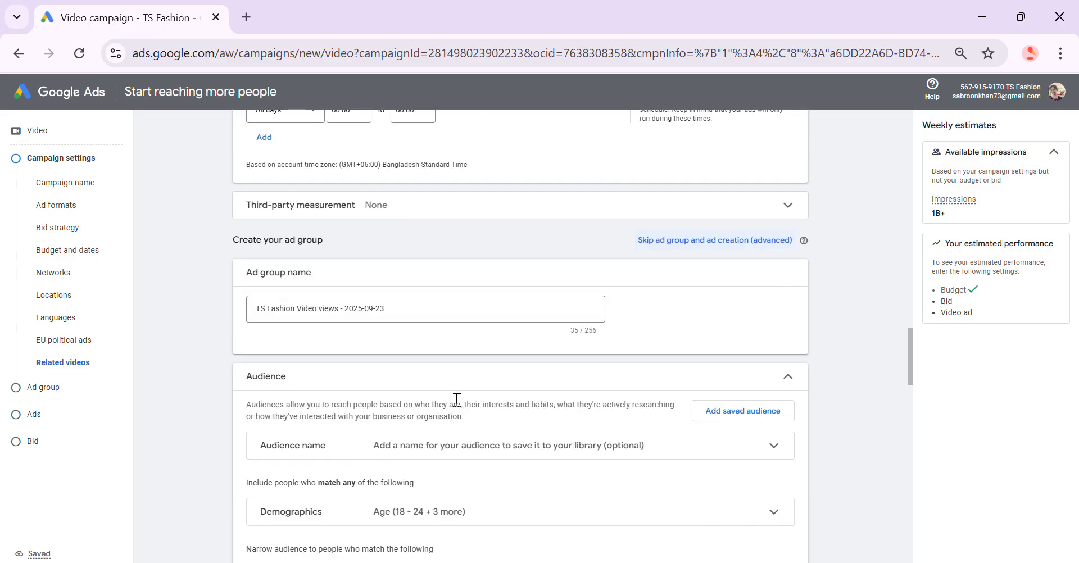
{"action": "left_click", "coordinate": [790, 380]}
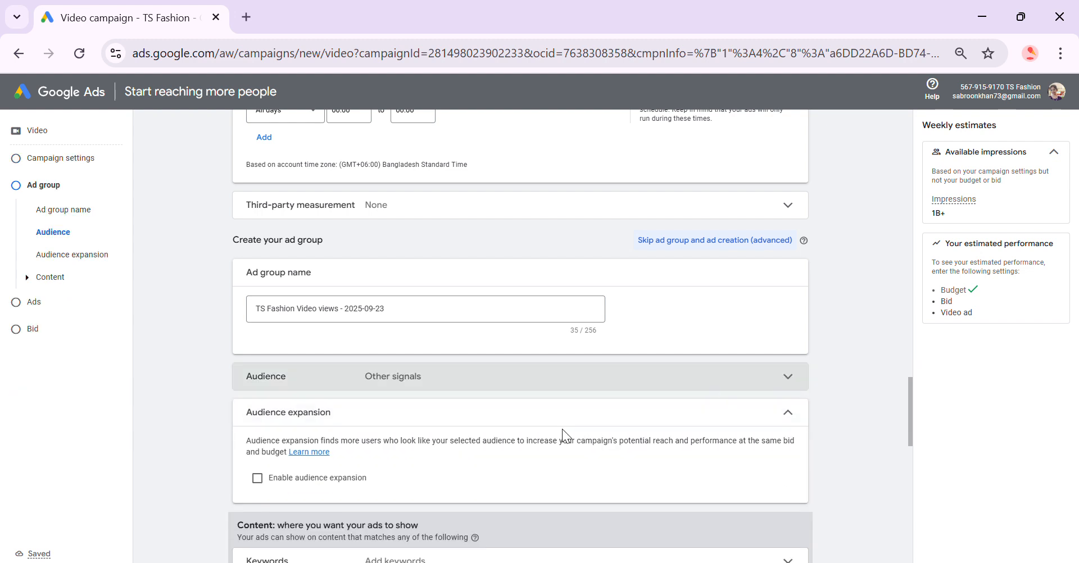
{"action": "scroll", "coordinate": [462, 441], "scroll_direction": "down", "scroll_amount": 1}
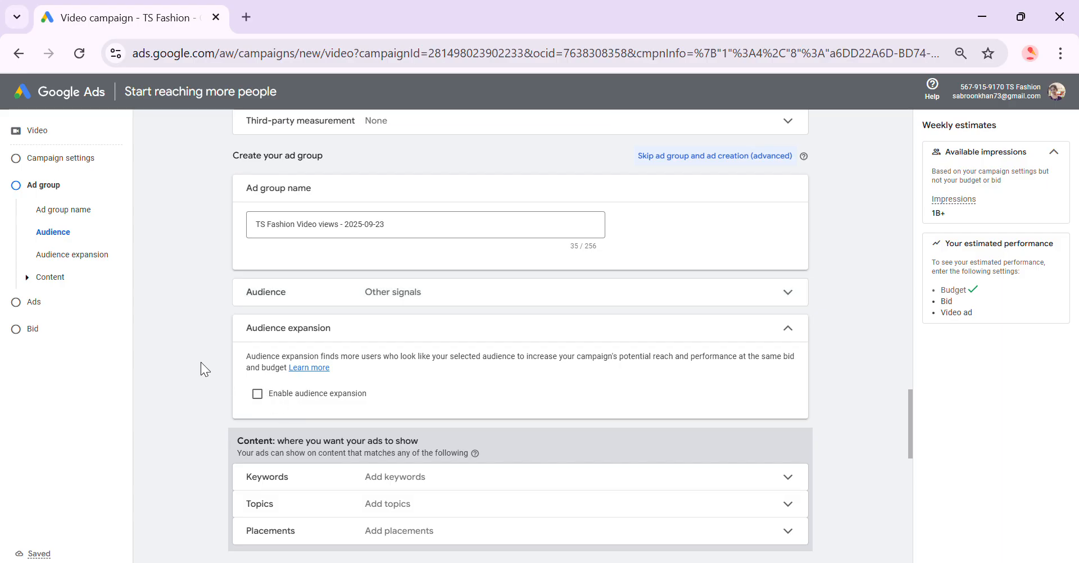
{"action": "scroll", "coordinate": [523, 413], "scroll_direction": "down", "scroll_amount": 2}
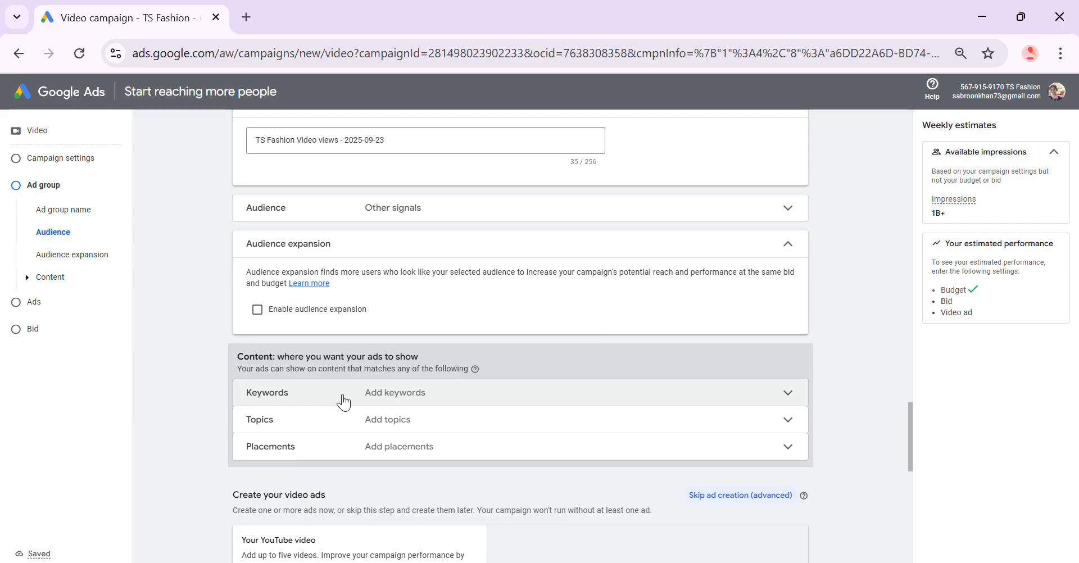
- Expand the Keywords section of the content targeting and enter "Under Garments" as the first keyword on its own line
{"action": "left_click", "coordinate": [406, 396]}
{"action": "scroll", "coordinate": [515, 415], "scroll_direction": "down", "scroll_amount": 1}
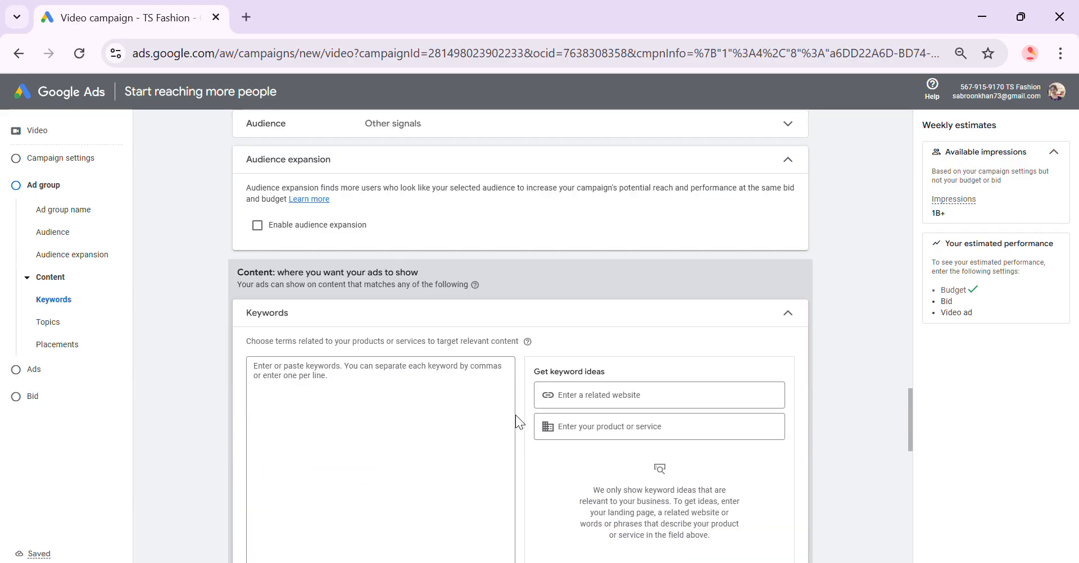
{"action": "scroll", "coordinate": [422, 442], "scroll_direction": "down", "scroll_amount": 1}
{"action": "scroll", "coordinate": [390, 446], "scroll_direction": "up", "scroll_amount": 1}
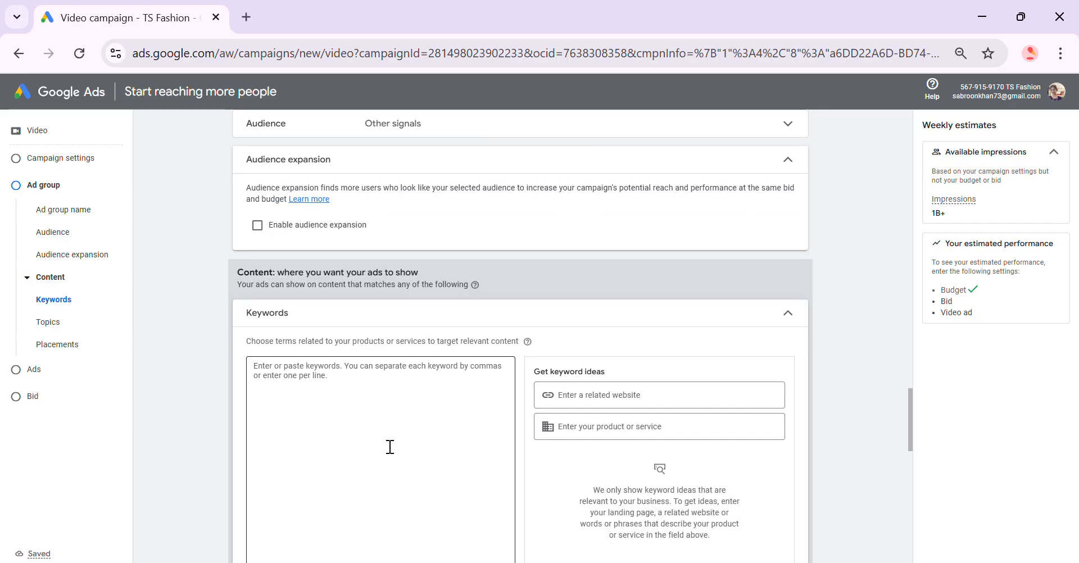
{"action": "left_click", "coordinate": [341, 389]}
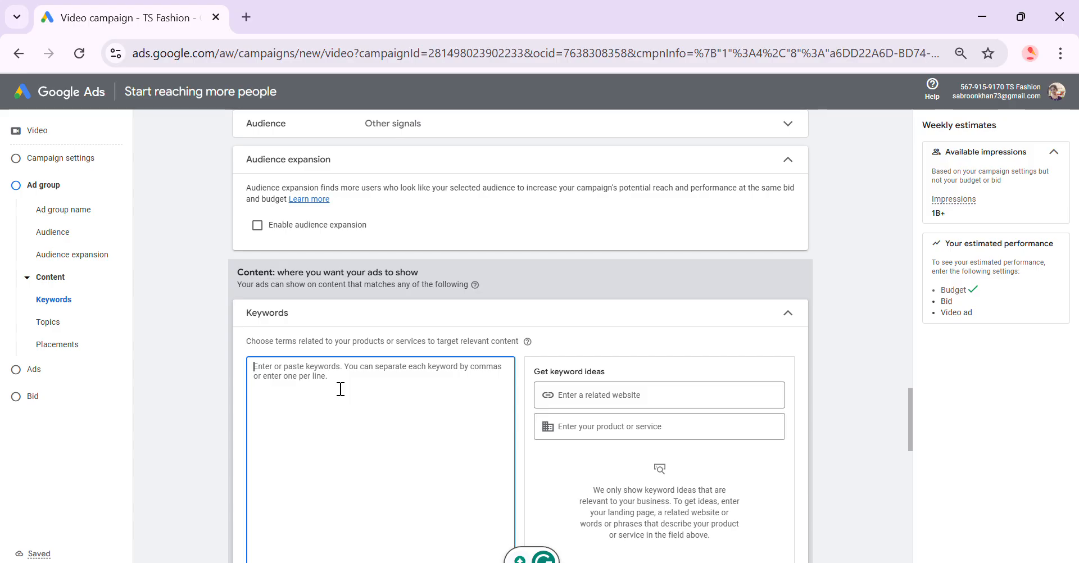
{"action": "type", "text": "Under"}
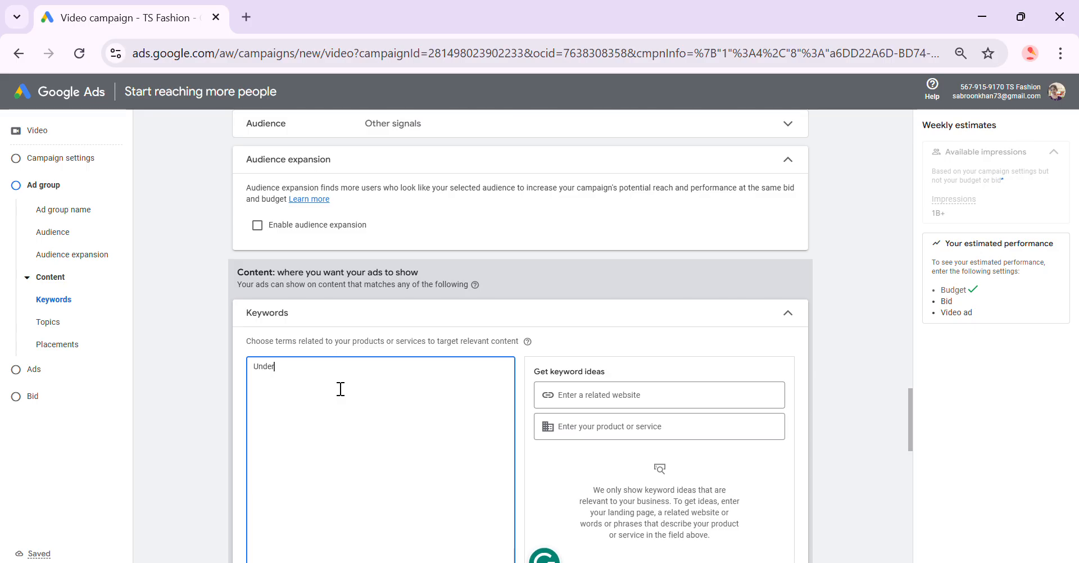
{"action": "type", "text": " Garments"}
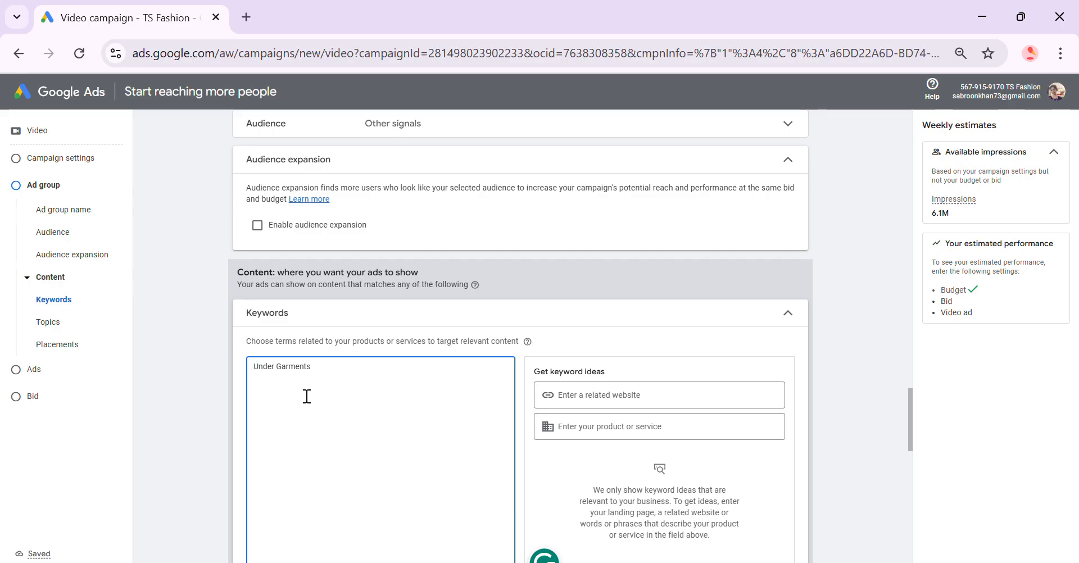
{"action": "key", "text": "Return"}
{"action": "type", "text": "P"}
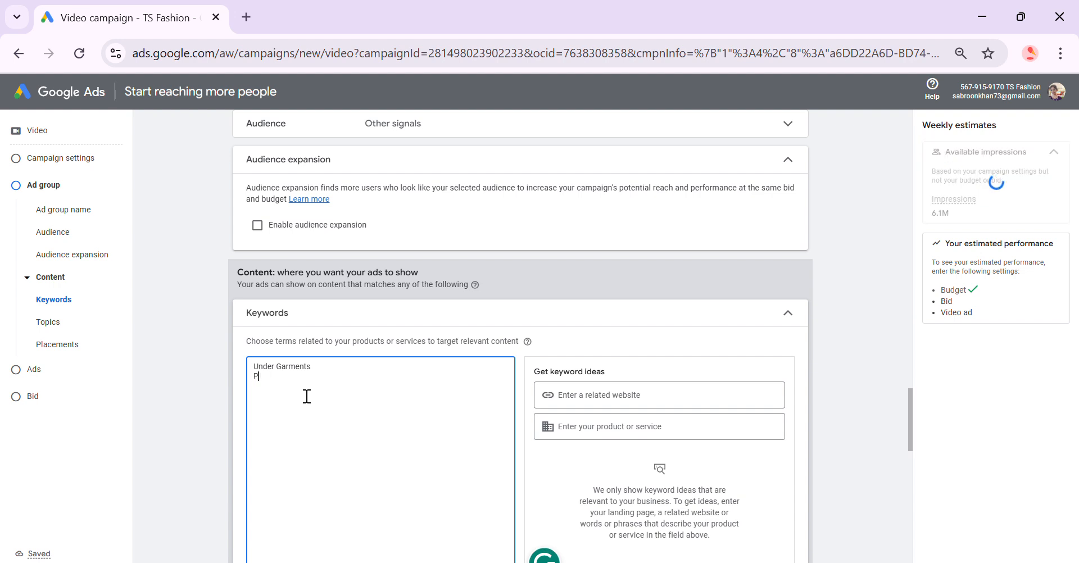
{"action": "type", "text": "hase"}
{"action": "key", "text": "BackSpace"}
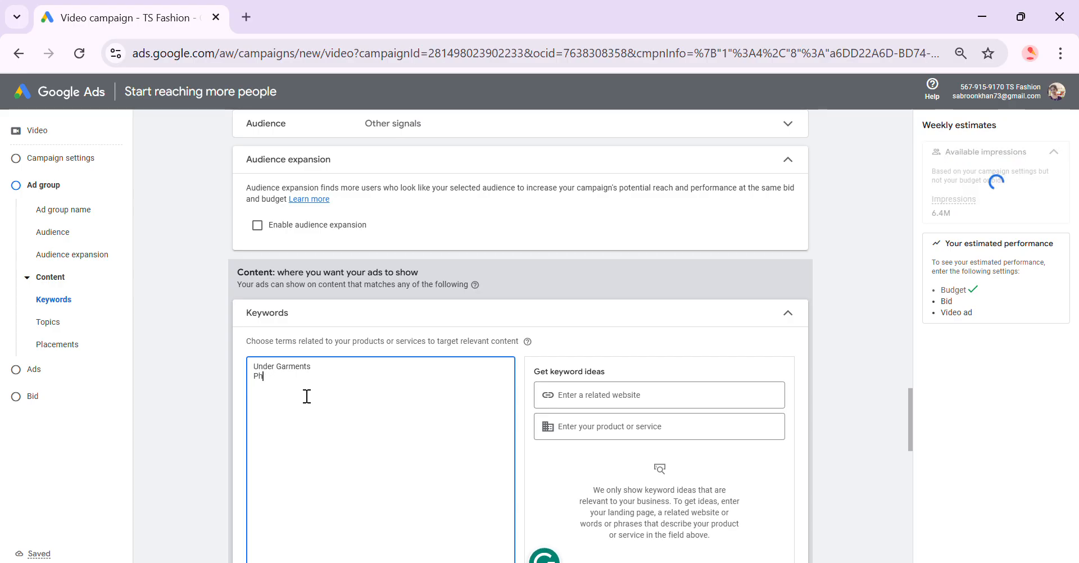
{"action": "key", "text": "BackSpace"}
{"action": "key", "text": "BackSpace"}
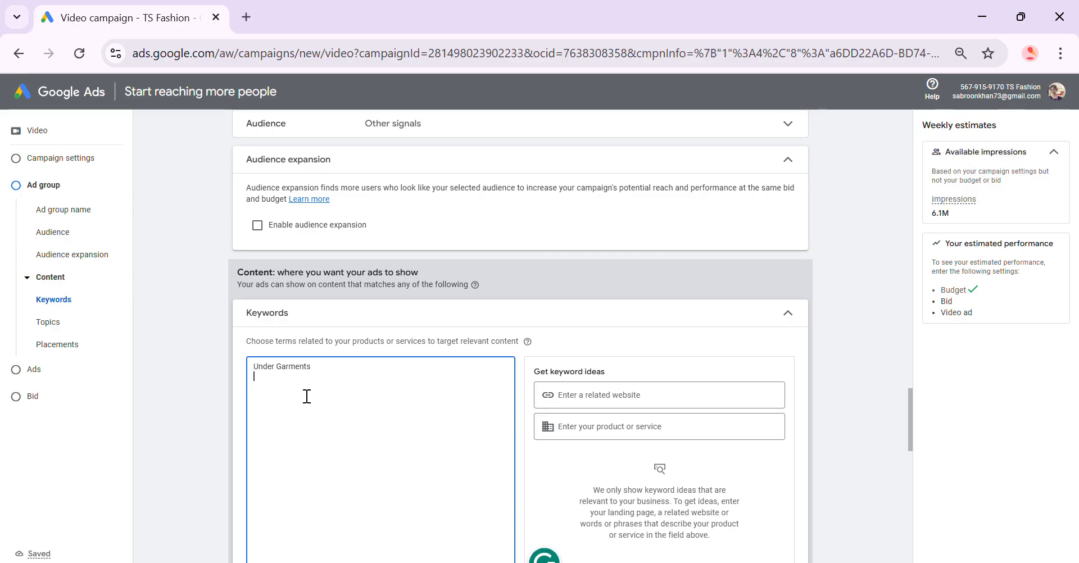
- Enter "Womens Under germents" in double quotation marks as the second keyword, below "Under Garments"
{"action": "type", "text": "\""}
{"action": "type", "text": "W"}
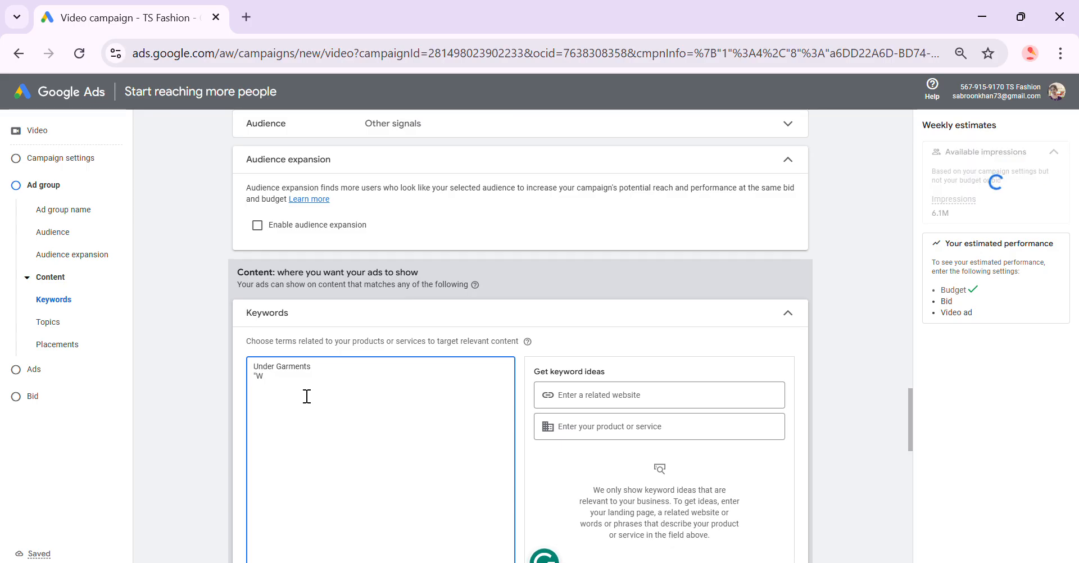
{"action": "type", "text": "omen"}
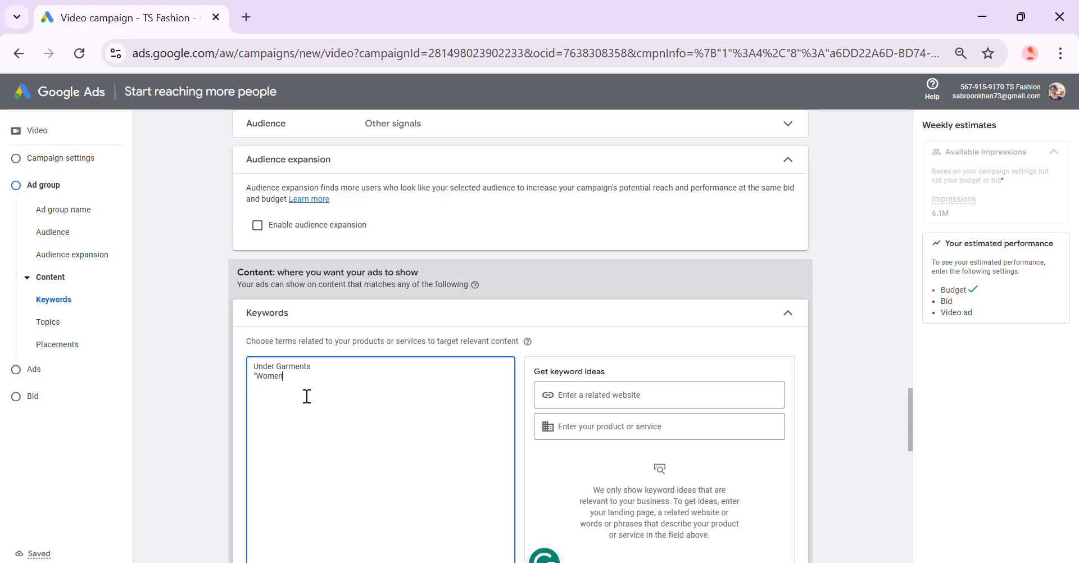
{"action": "type", "text": "s Under germe"}
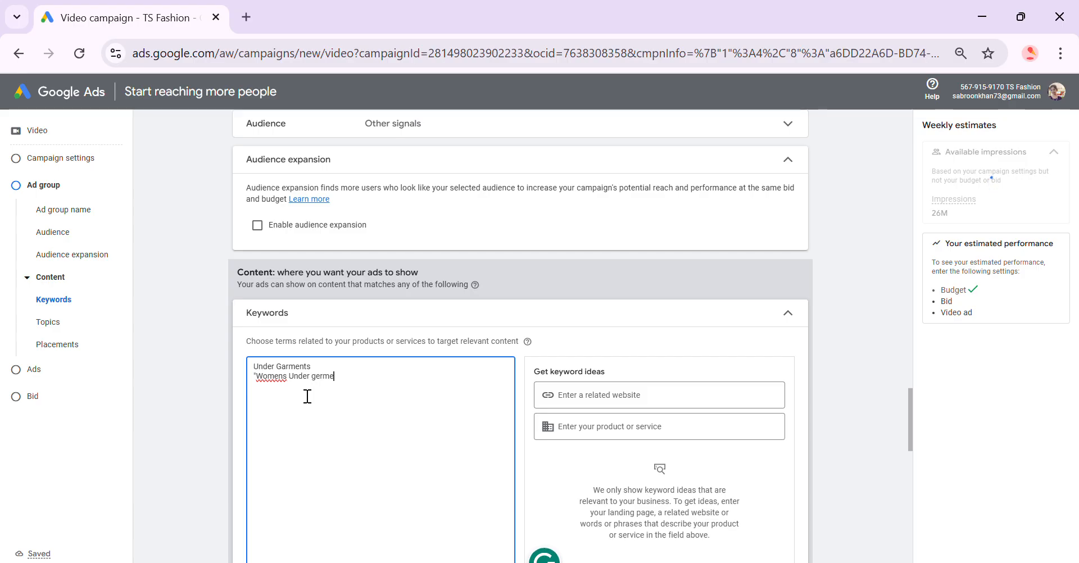
{"action": "type", "text": "nts"}
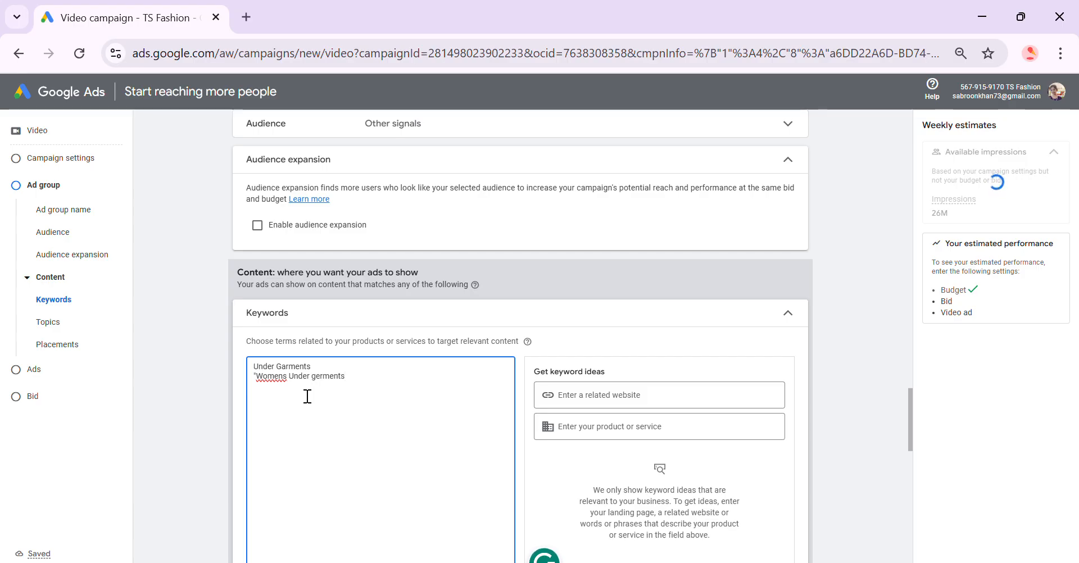
{"action": "type", "text": "\""}
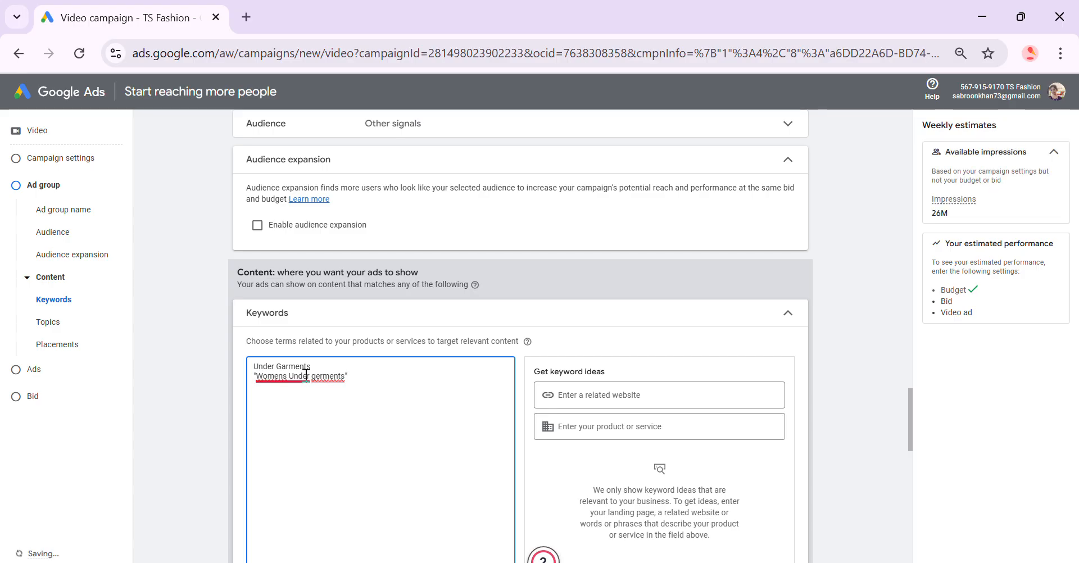
- Apply the spelling corrections to the second keyword so it reads "Women's garments" within its quotation marks
{"action": "mouse_move", "coordinate": [301, 377]}
{"action": "left_click", "coordinate": [305, 419]}
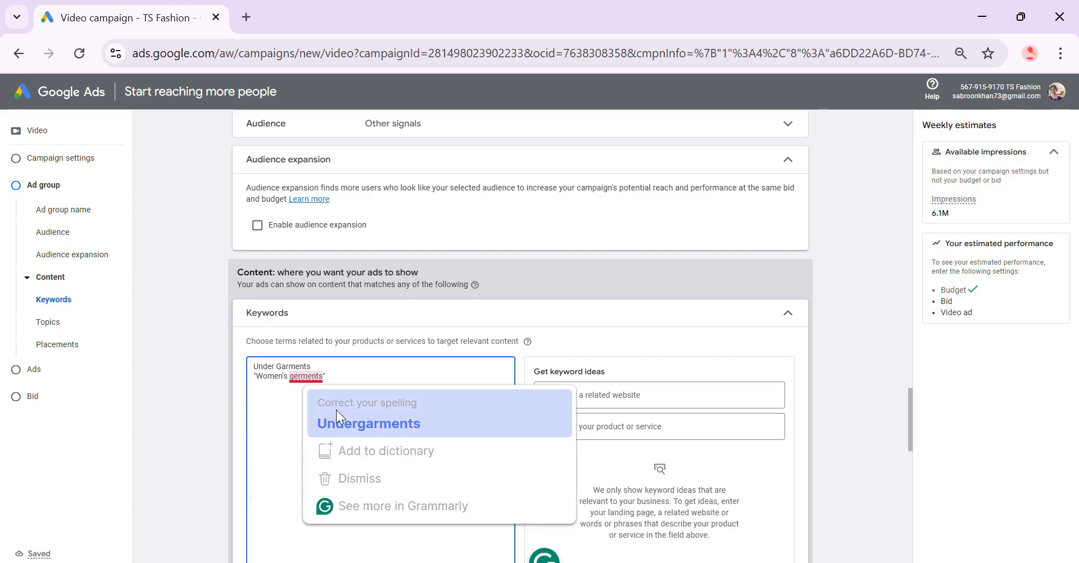
{"action": "right_click", "coordinate": [305, 376]}
{"action": "left_click", "coordinate": [342, 167]}
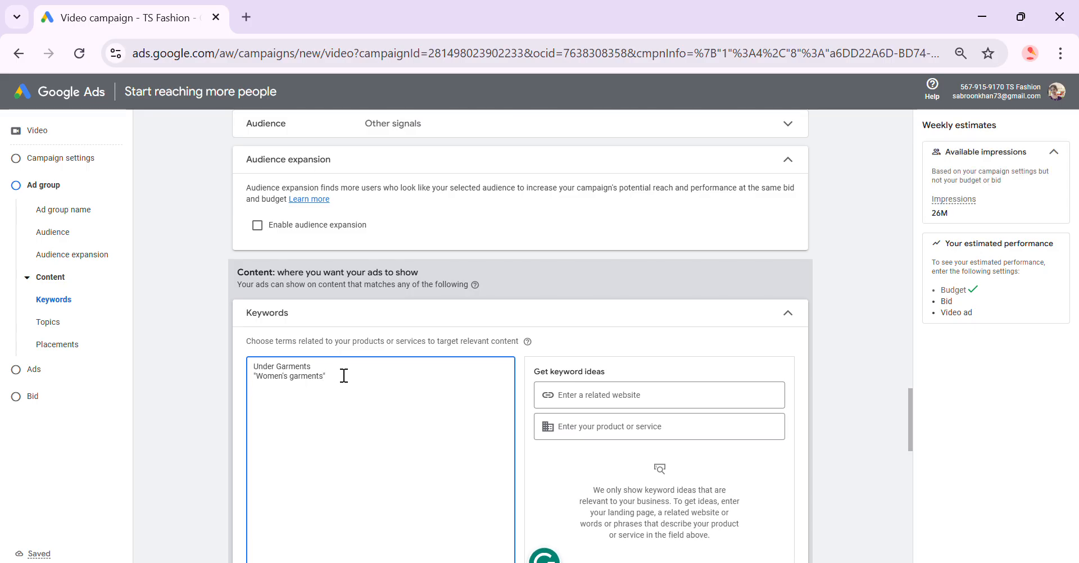
- Begin a third keyword on a new line with an opening square bracket and the words "slimming shapper"
{"action": "key", "text": "Return"}
{"action": "type", "text": "("}
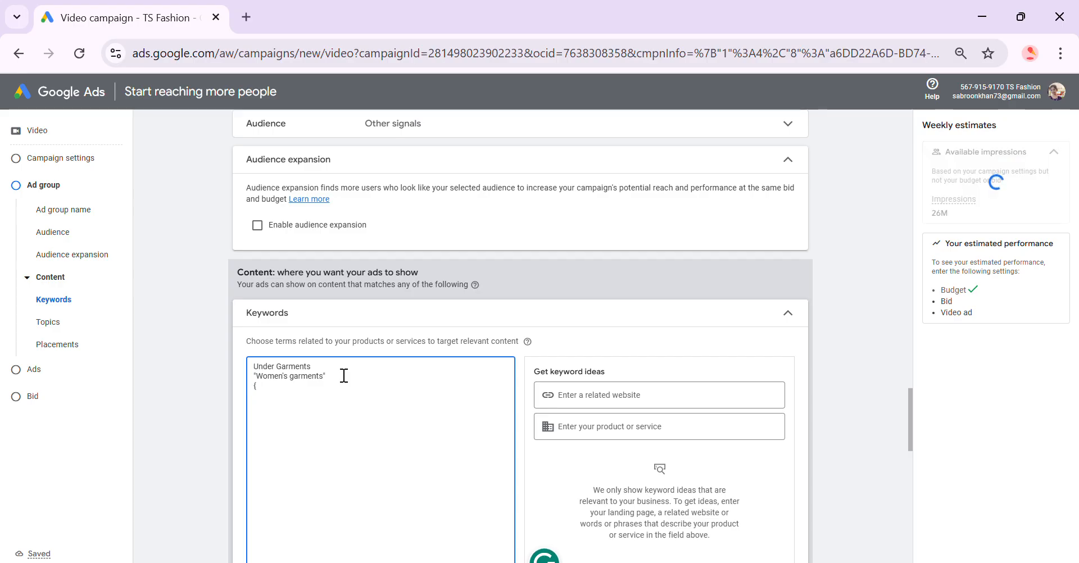
{"action": "key", "text": "BackSpace"}
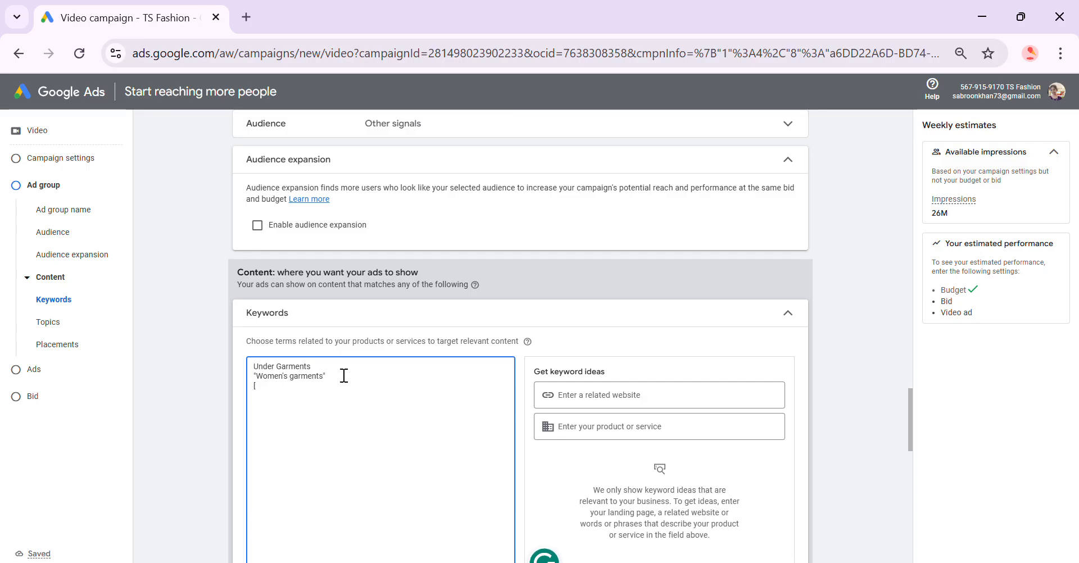
{"action": "type", "text": "slimm"}
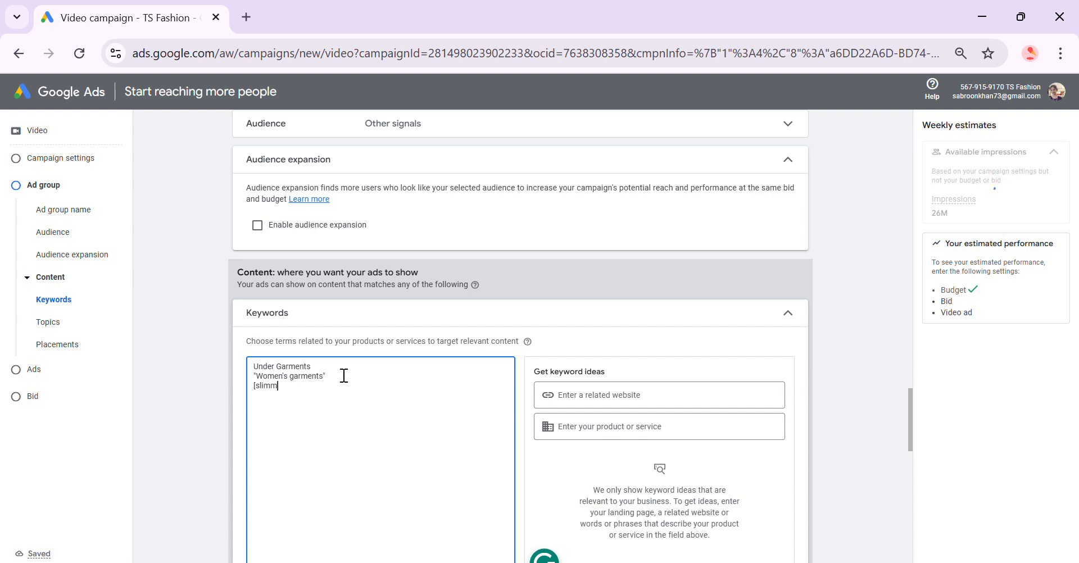
{"action": "type", "text": "ing "}
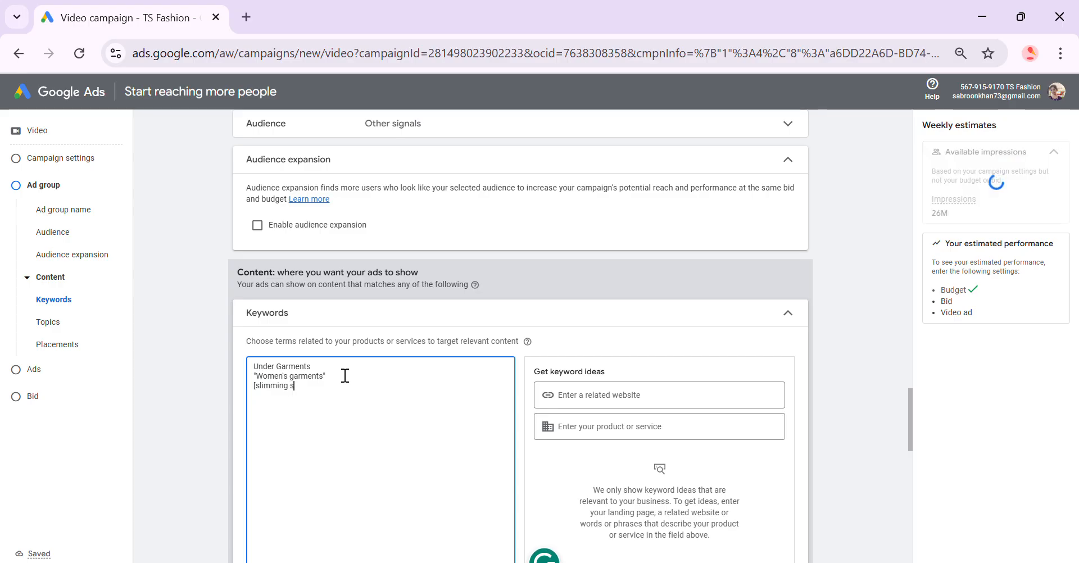
{"action": "type", "text": "shapper"}
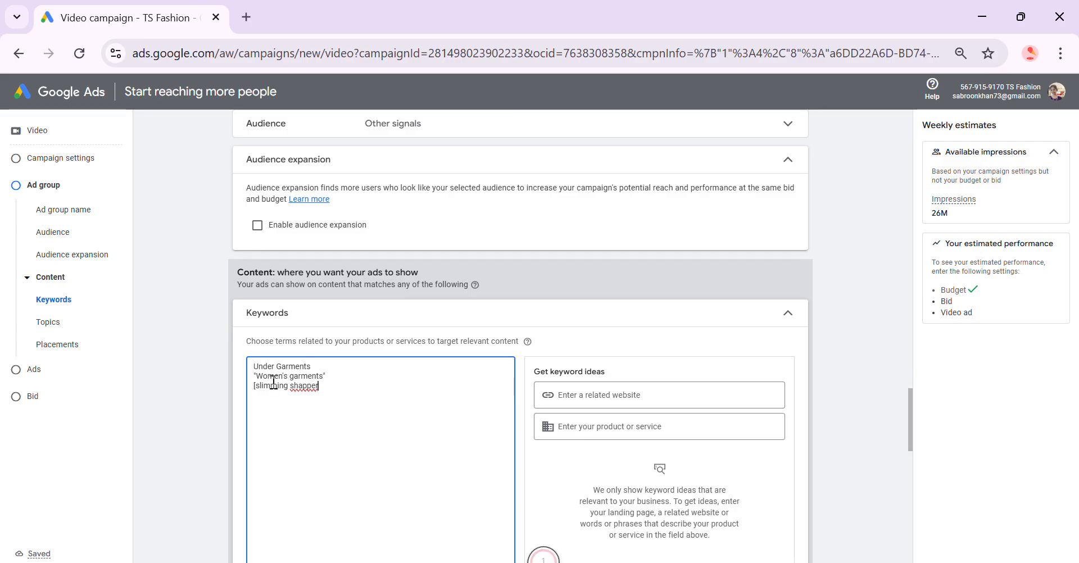
{"action": "left_click", "coordinate": [255, 386]}
{"action": "type", "text": "["}
{"action": "key", "text": "BackSpace"}
{"action": "type", "text": "gir"}
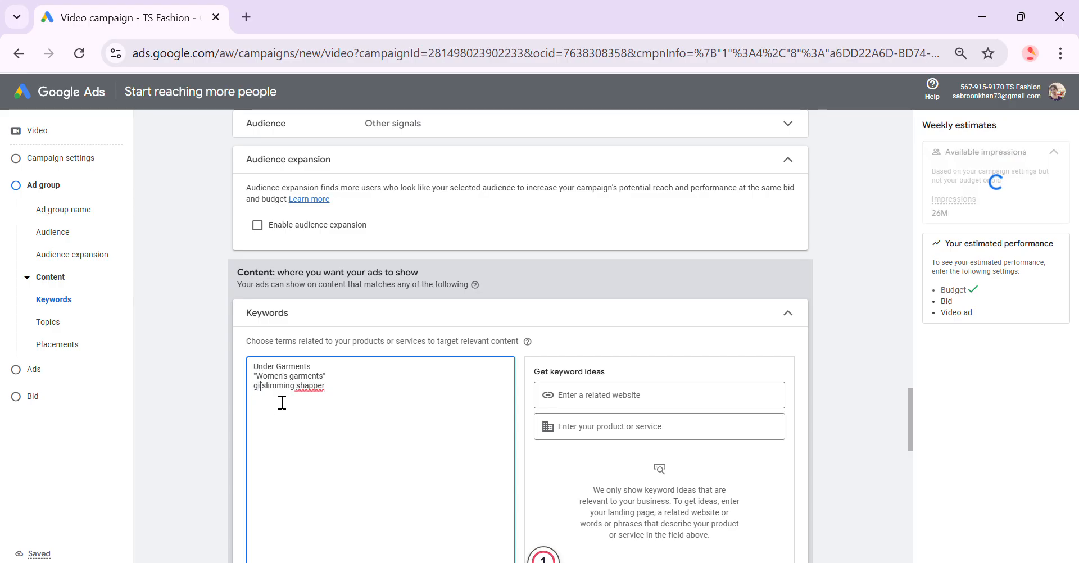
{"action": "type", "text": "l"}
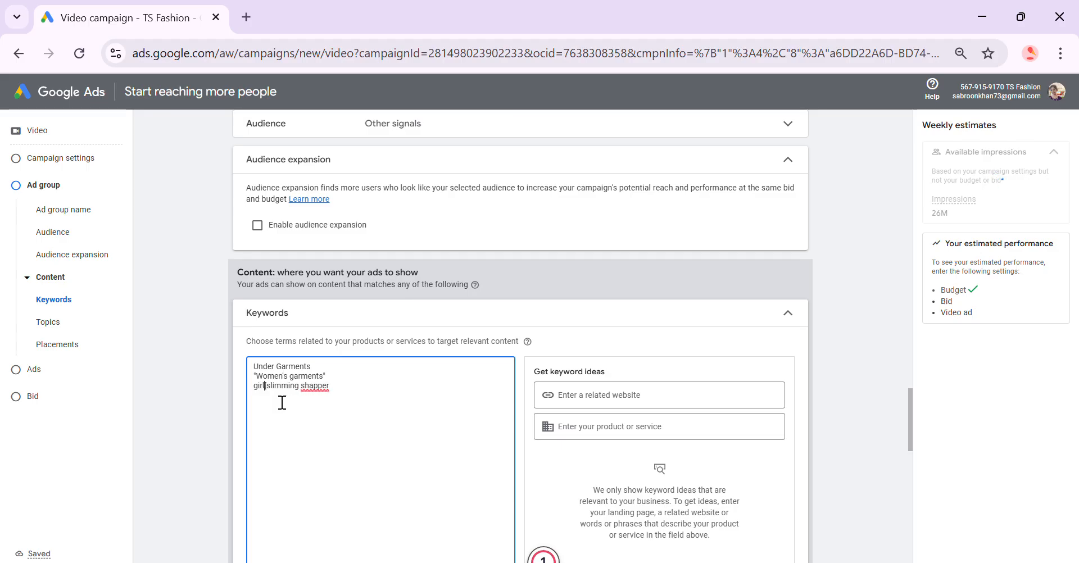
{"action": "key", "text": "BackSpace"}
{"action": "key", "text": "BackSpace"}
{"action": "key", "text": "BackSpace"}
{"action": "key", "text": "BackSpace"}
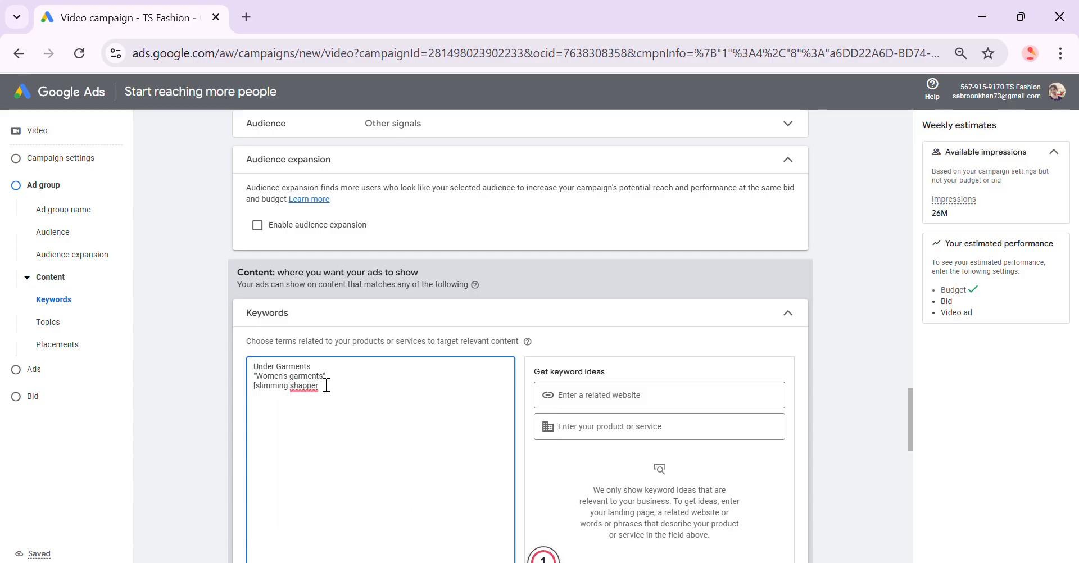
- Complete the third keyword with "girls" and a closing square bracket, and correct the spelling of "shapper" to "shaper"
{"action": "type", "text": "g"}
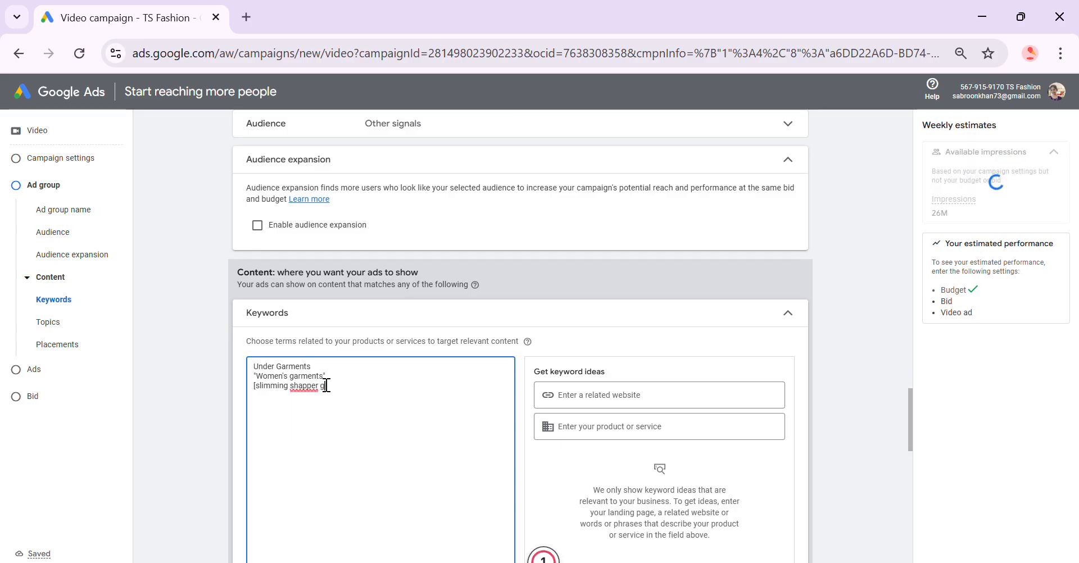
{"action": "type", "text": "irls"}
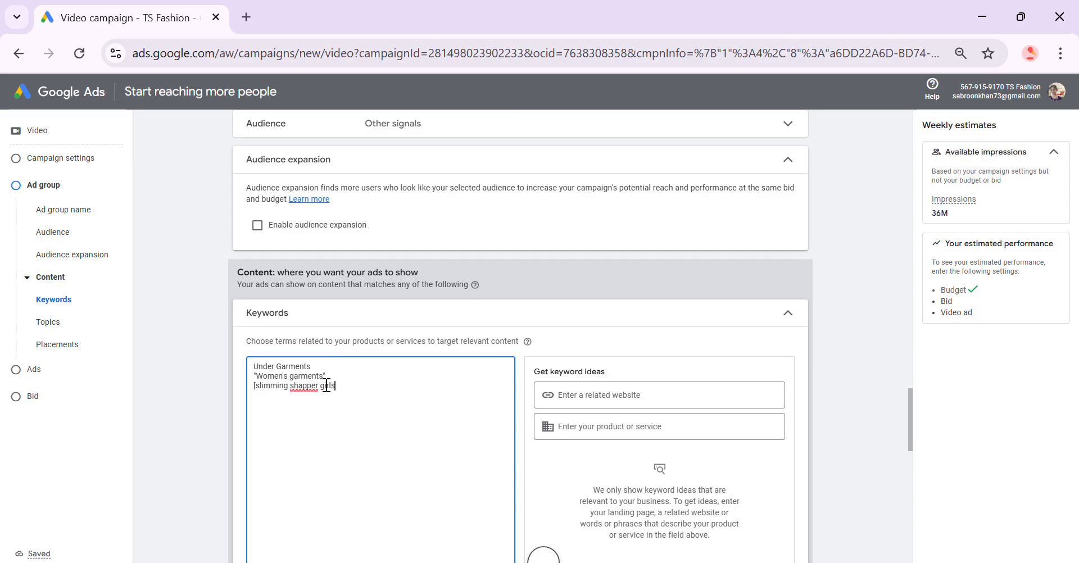
{"action": "type", "text": "]"}
{"action": "left_click", "coordinate": [304, 386]}
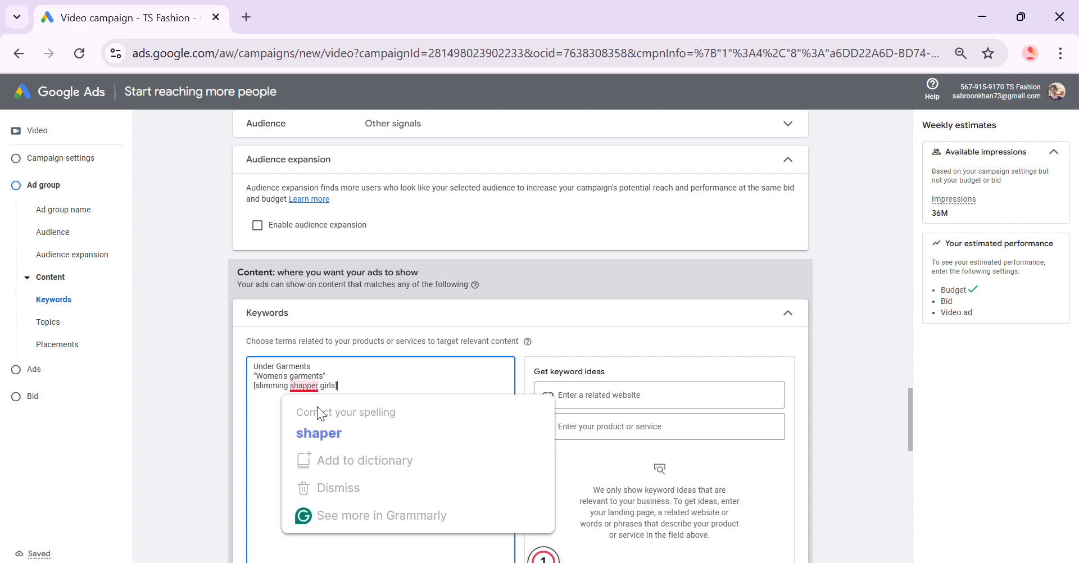
{"action": "left_click", "coordinate": [323, 433]}
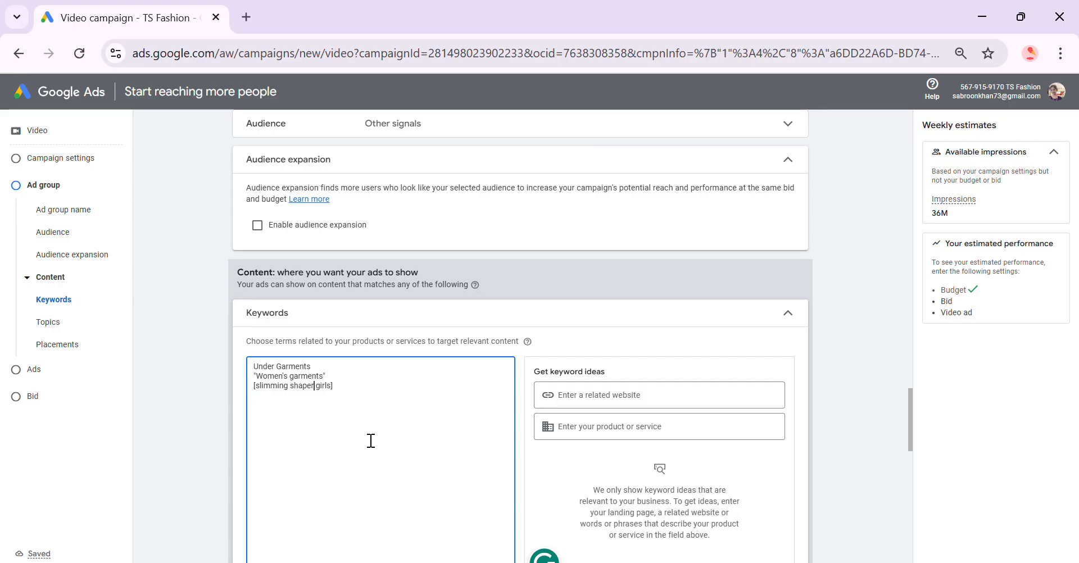
- Expand the Topics section of the content targeting and switch from searching to browsing the topic categories
{"action": "scroll", "coordinate": [369, 440], "scroll_direction": "down", "scroll_amount": 2}
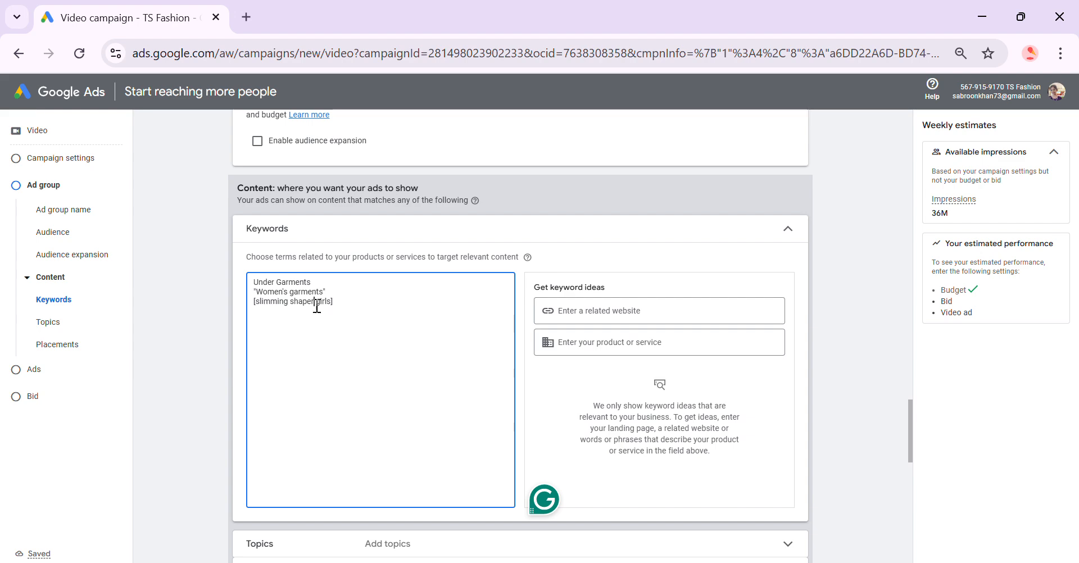
{"action": "scroll", "coordinate": [399, 343], "scroll_direction": "down", "scroll_amount": 3}
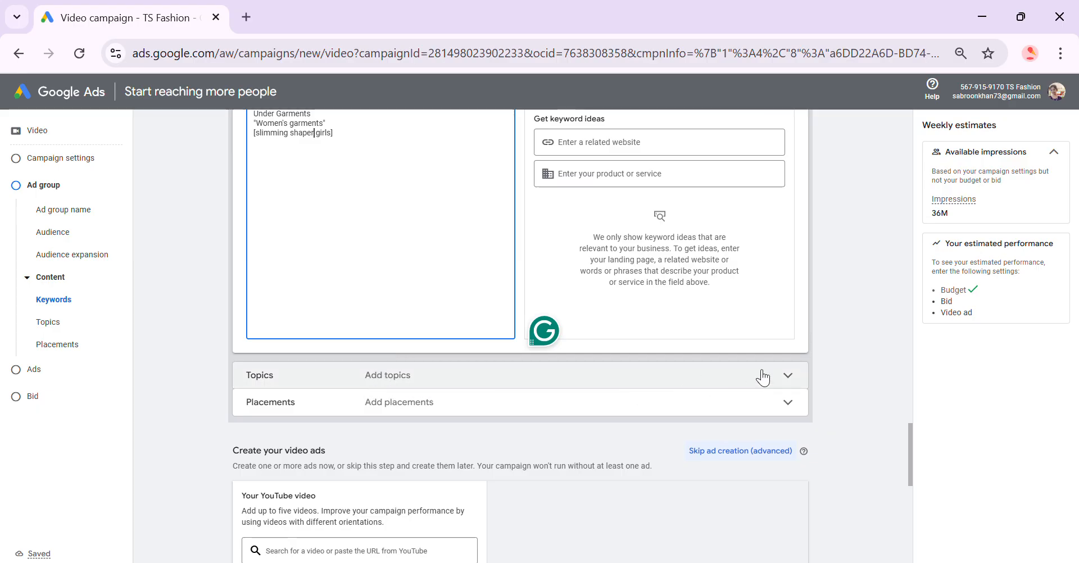
{"action": "left_click", "coordinate": [785, 376]}
{"action": "scroll", "coordinate": [606, 403], "scroll_direction": "down", "scroll_amount": 1}
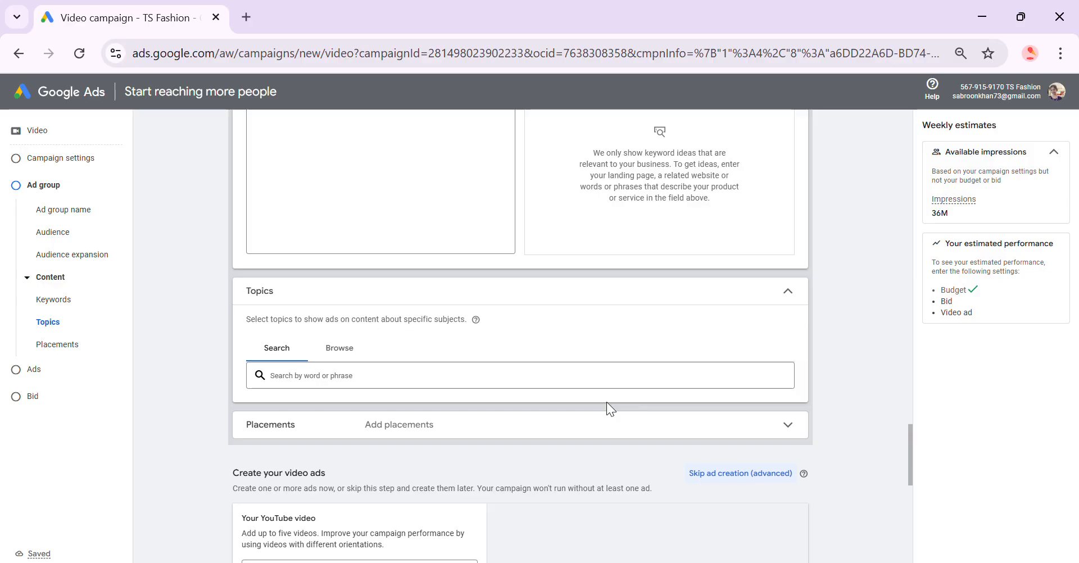
{"action": "left_click", "coordinate": [334, 374]}
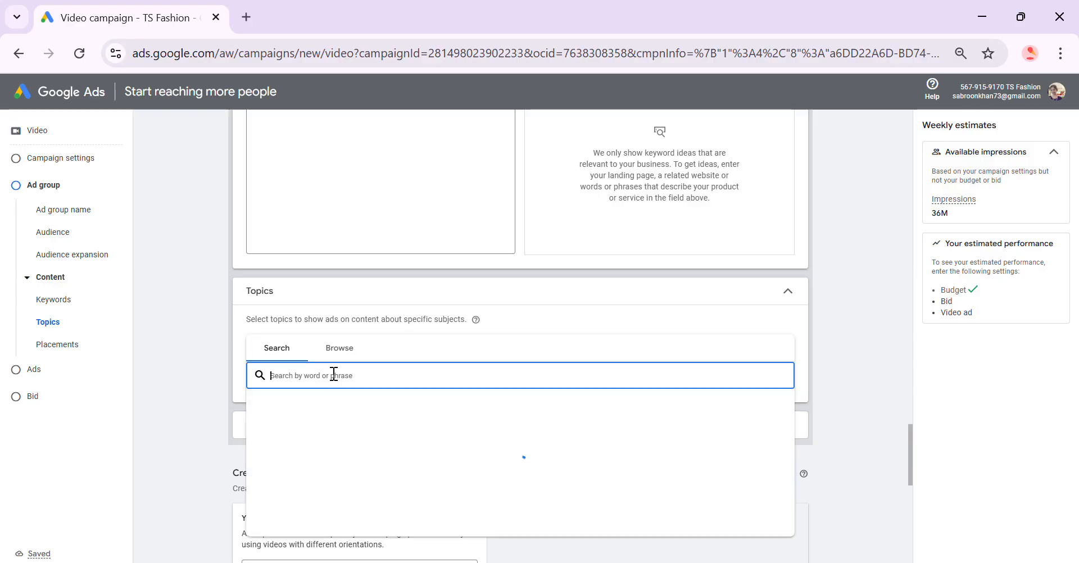
{"action": "left_click", "coordinate": [344, 355]}
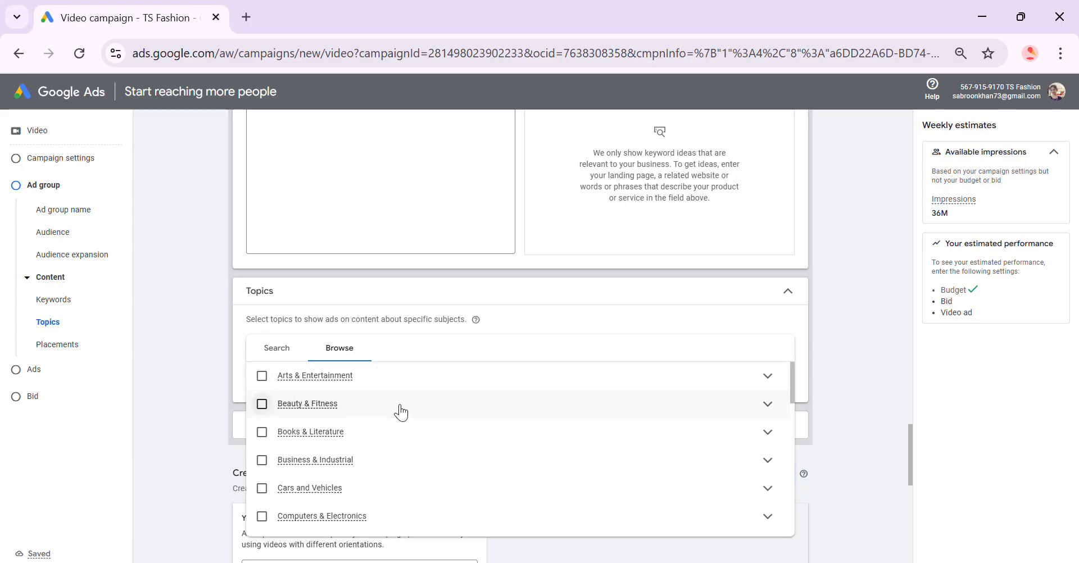
- Select the People & Society topic from the category list and collapse the Topics section
{"action": "scroll", "coordinate": [405, 404], "scroll_direction": "down", "scroll_amount": 2}
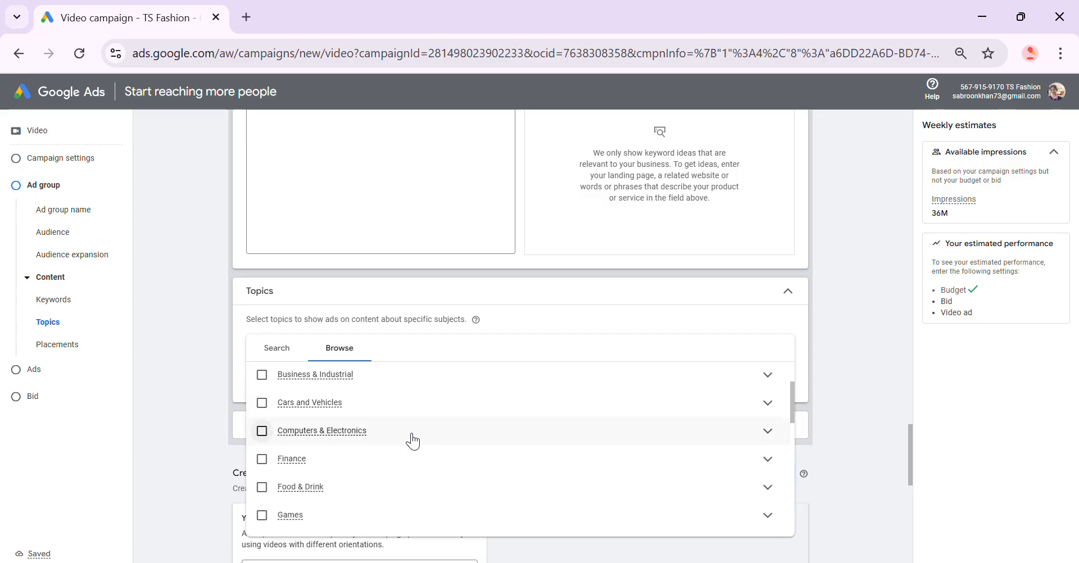
{"action": "scroll", "coordinate": [412, 441], "scroll_direction": "down", "scroll_amount": 2}
{"action": "scroll", "coordinate": [410, 422], "scroll_direction": "down", "scroll_amount": 2}
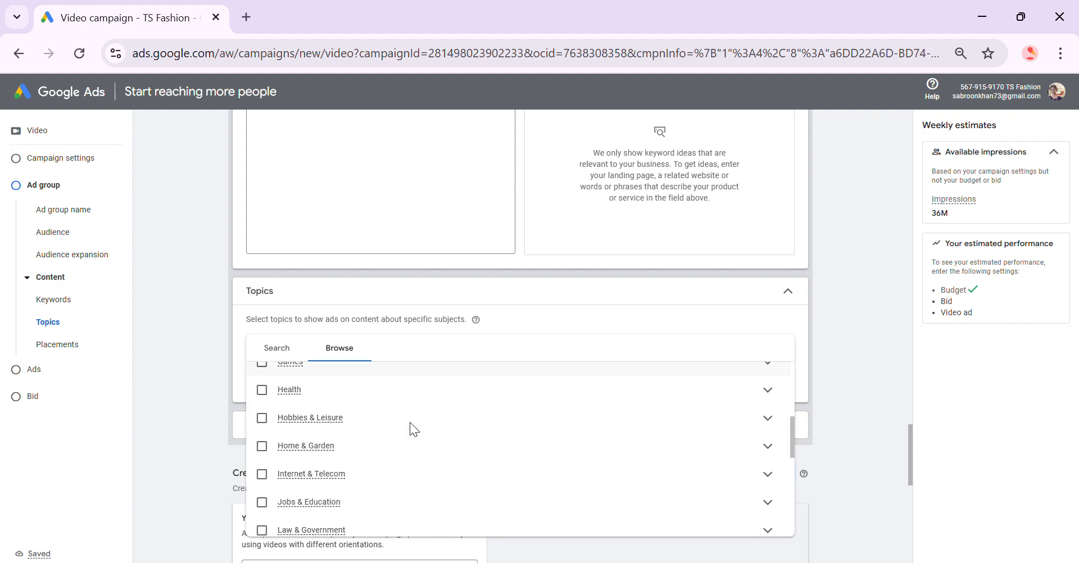
{"action": "scroll", "coordinate": [414, 433], "scroll_direction": "down", "scroll_amount": 2}
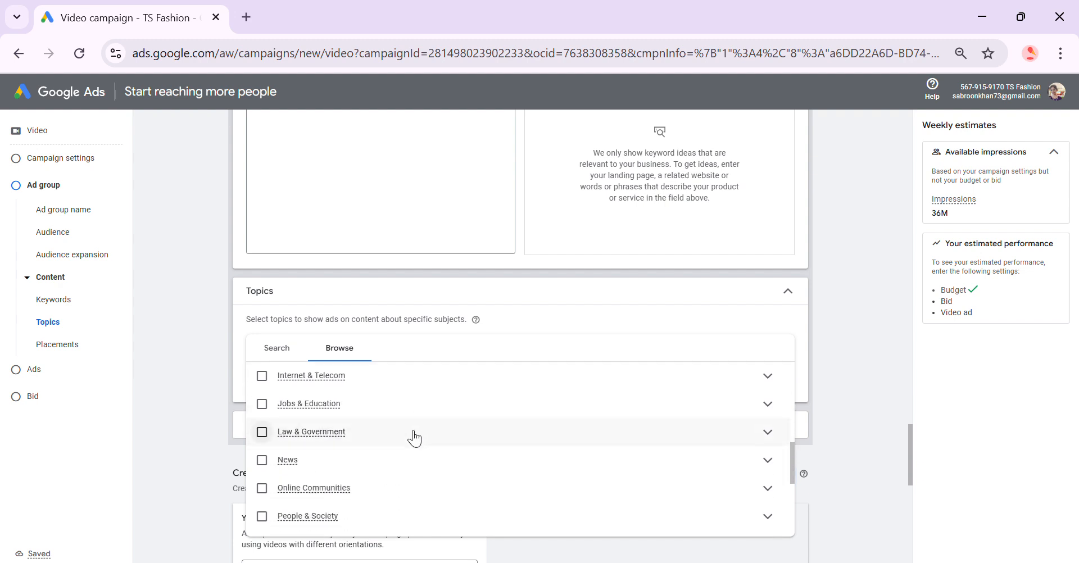
{"action": "left_click", "coordinate": [262, 516]}
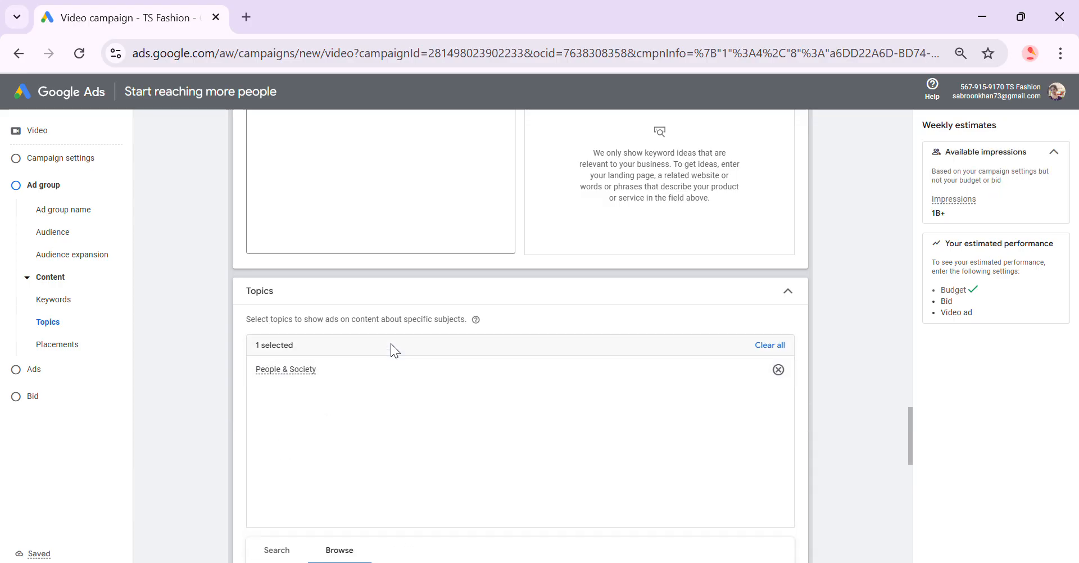
{"action": "scroll", "coordinate": [417, 374], "scroll_direction": "up", "scroll_amount": 1}
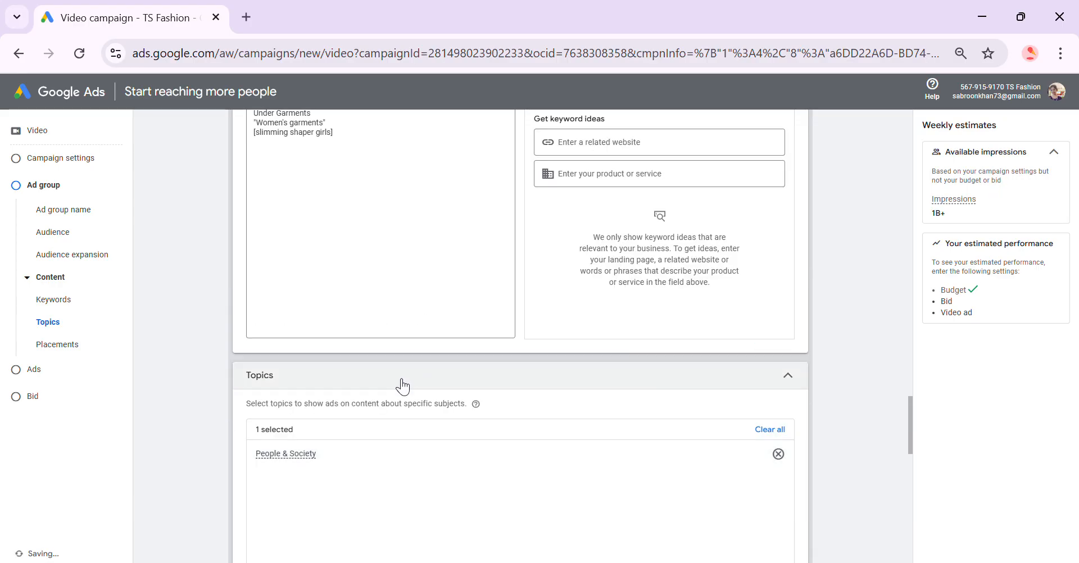
{"action": "left_click", "coordinate": [788, 378]}
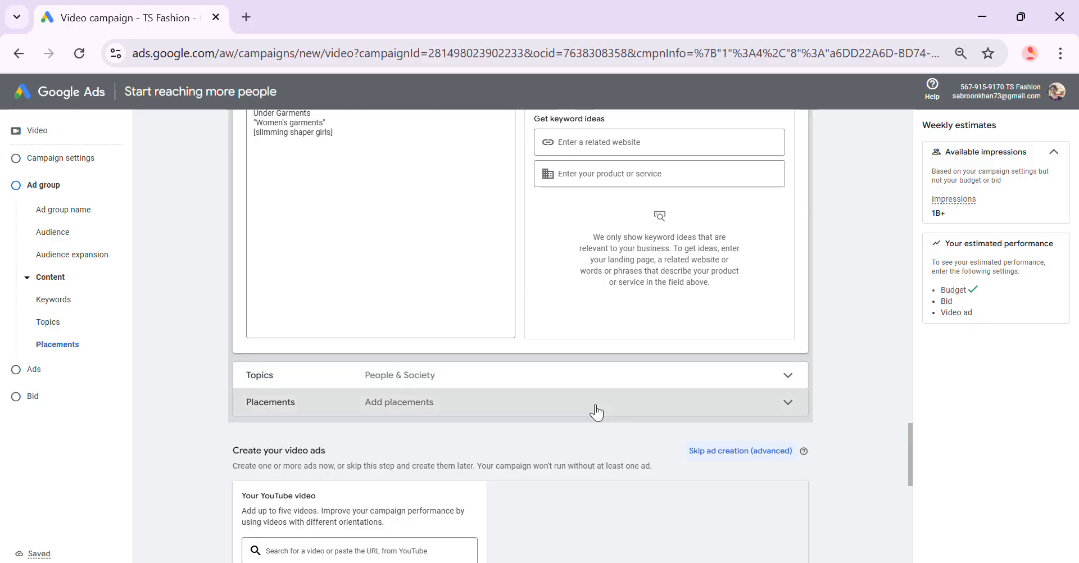
- Reopen the Topics section and review the selected topic and the topic search option
{"action": "triple_click", "coordinate": [617, 403]}
{"action": "left_click", "coordinate": [676, 387]}
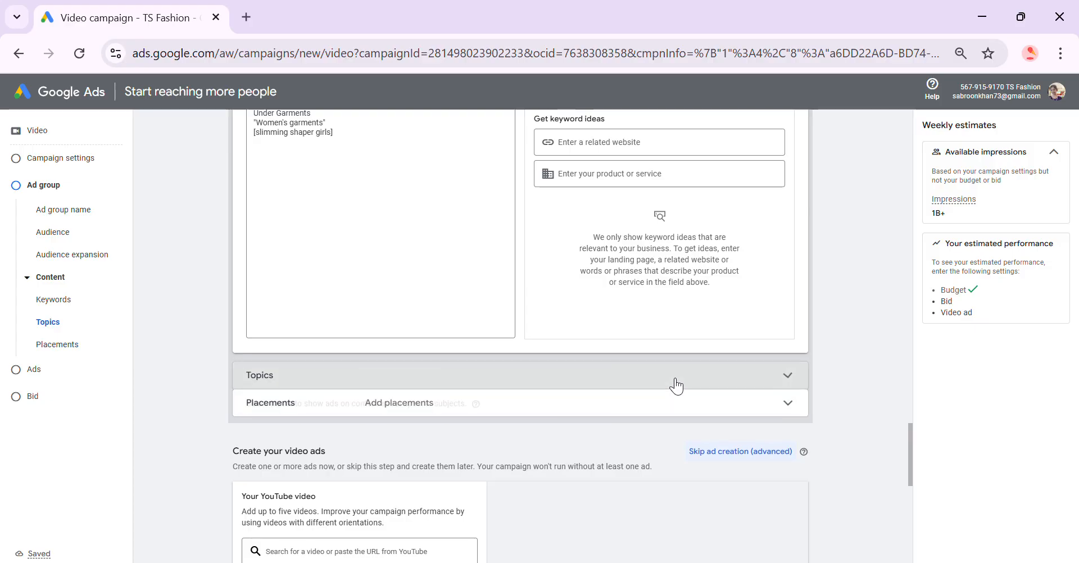
{"action": "scroll", "coordinate": [349, 466], "scroll_direction": "down", "scroll_amount": 3}
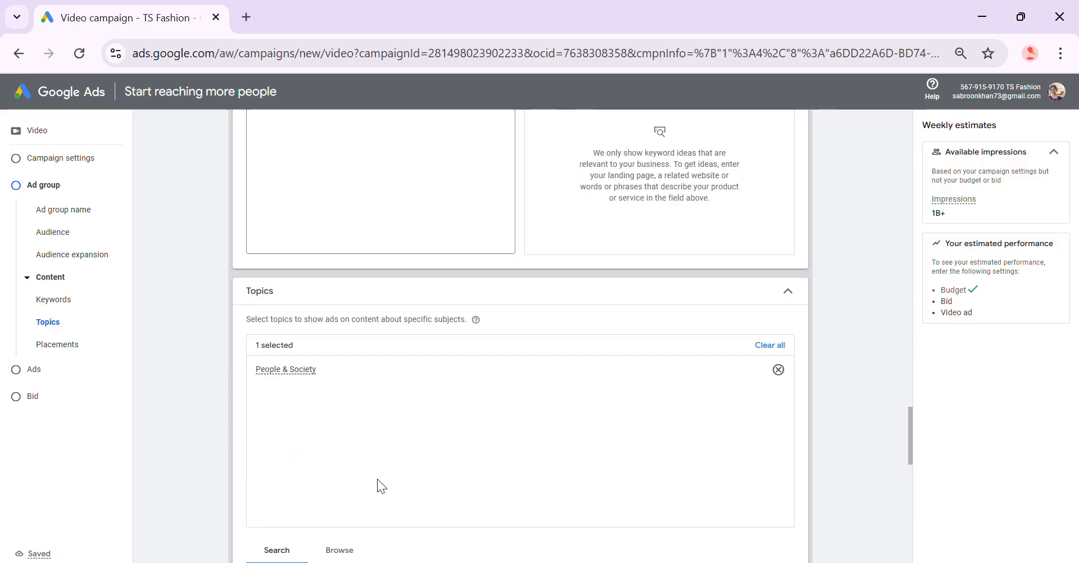
{"action": "scroll", "coordinate": [345, 379], "scroll_direction": "up", "scroll_amount": 2}
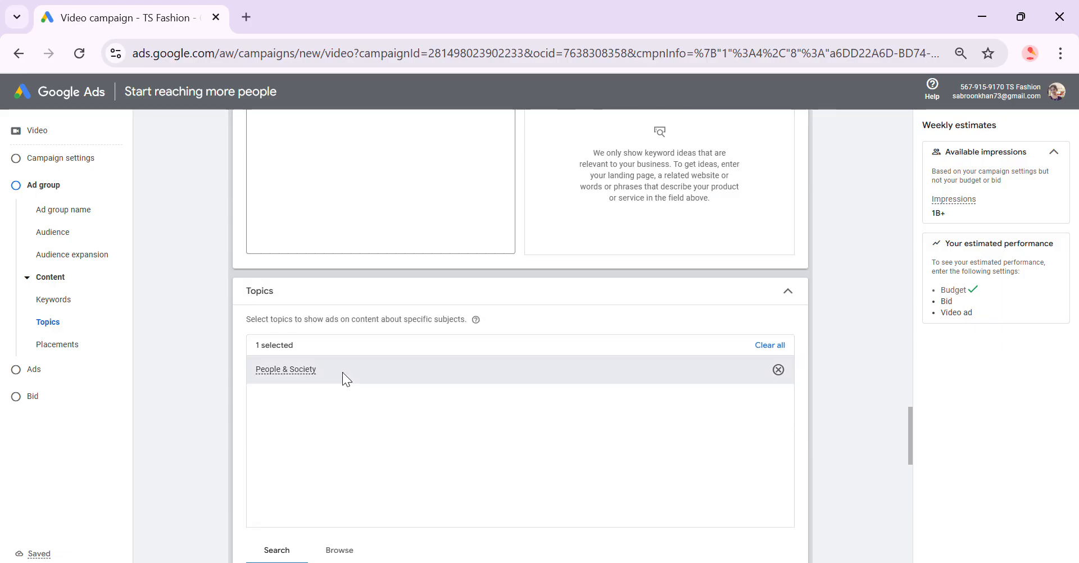
{"action": "scroll", "coordinate": [340, 511], "scroll_direction": "down", "scroll_amount": 2}
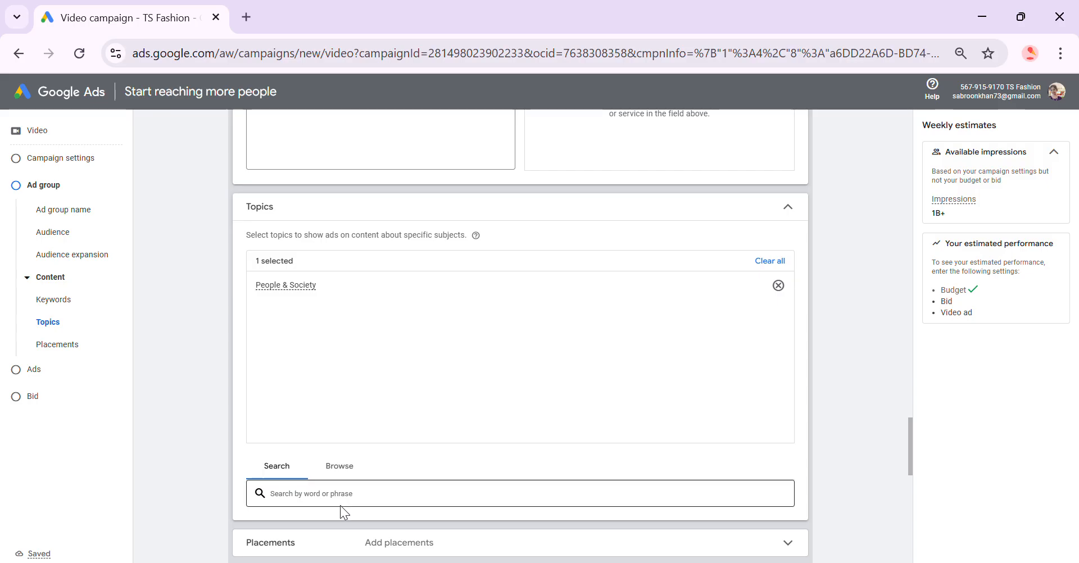
{"action": "left_click", "coordinate": [277, 473]}
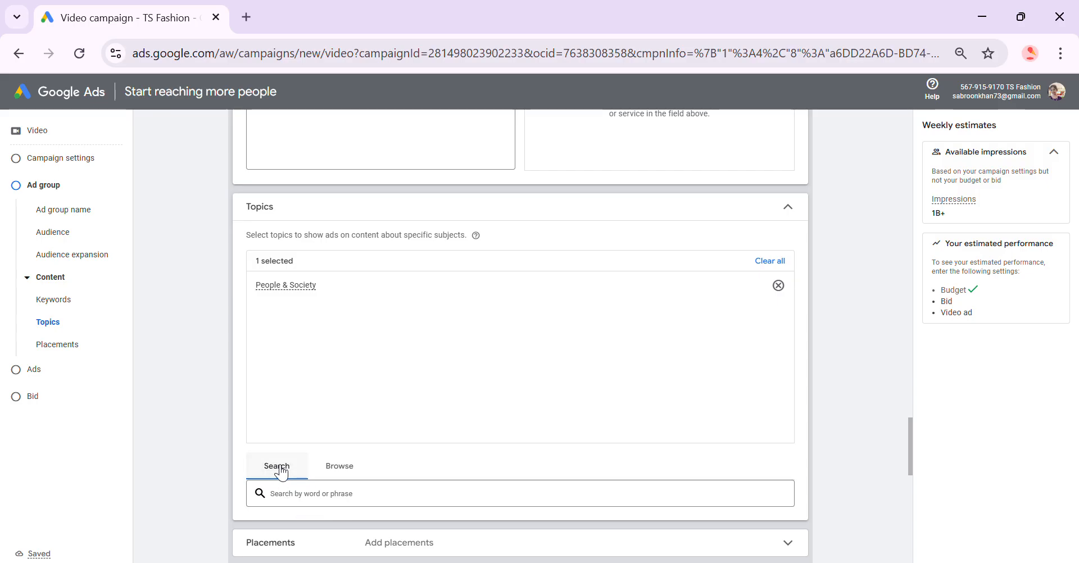
- Browse the topic categories, add Business & Industrial and Games to the selected topics, and collapse the Topics section
{"action": "left_click", "coordinate": [330, 474]}
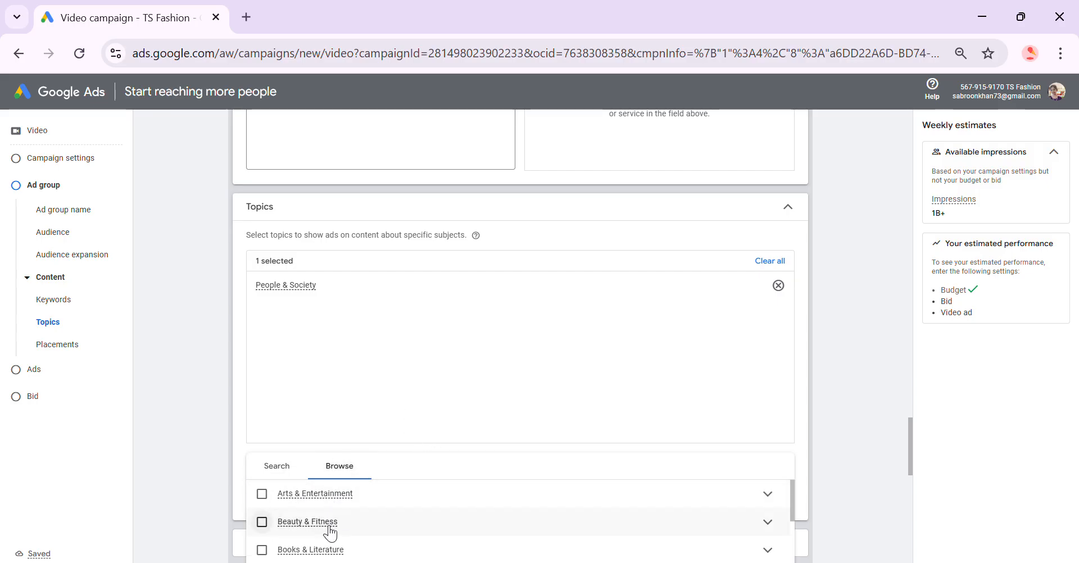
{"action": "scroll", "coordinate": [330, 528], "scroll_direction": "down", "scroll_amount": 3}
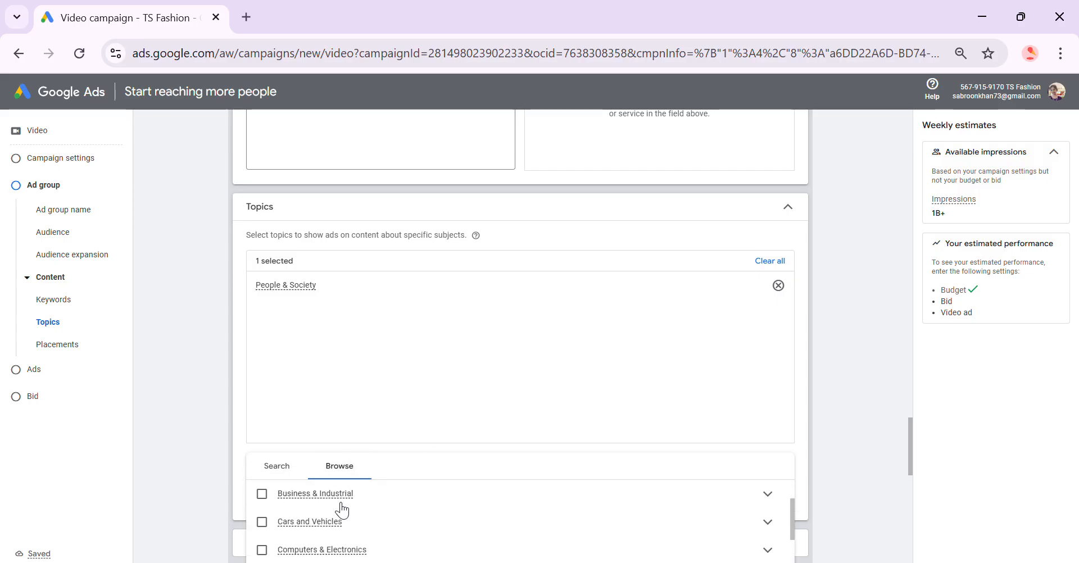
{"action": "left_click", "coordinate": [262, 494]}
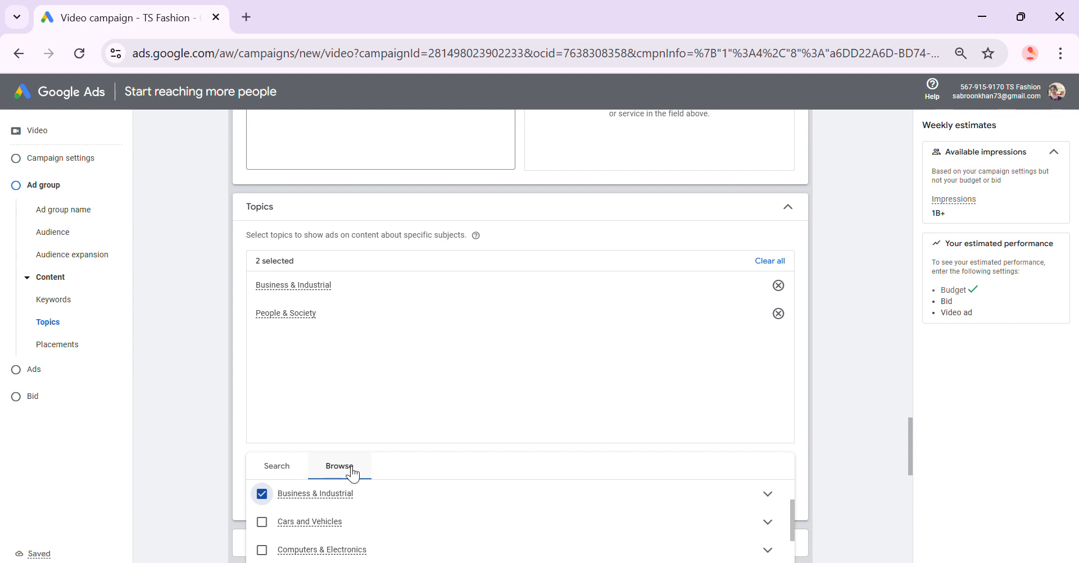
{"action": "scroll", "coordinate": [347, 490], "scroll_direction": "down", "scroll_amount": 2}
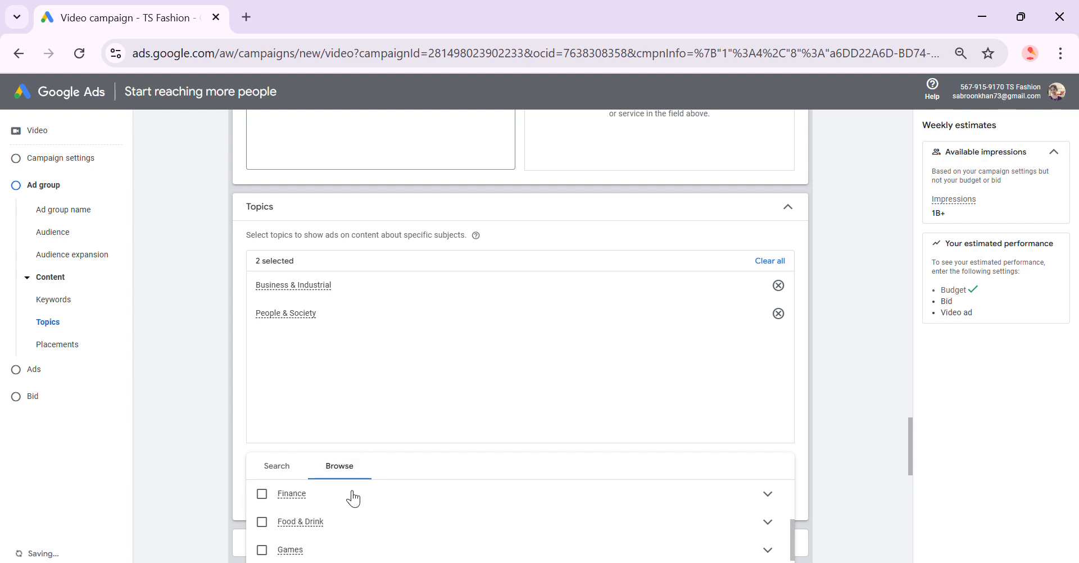
{"action": "left_click", "coordinate": [263, 550]}
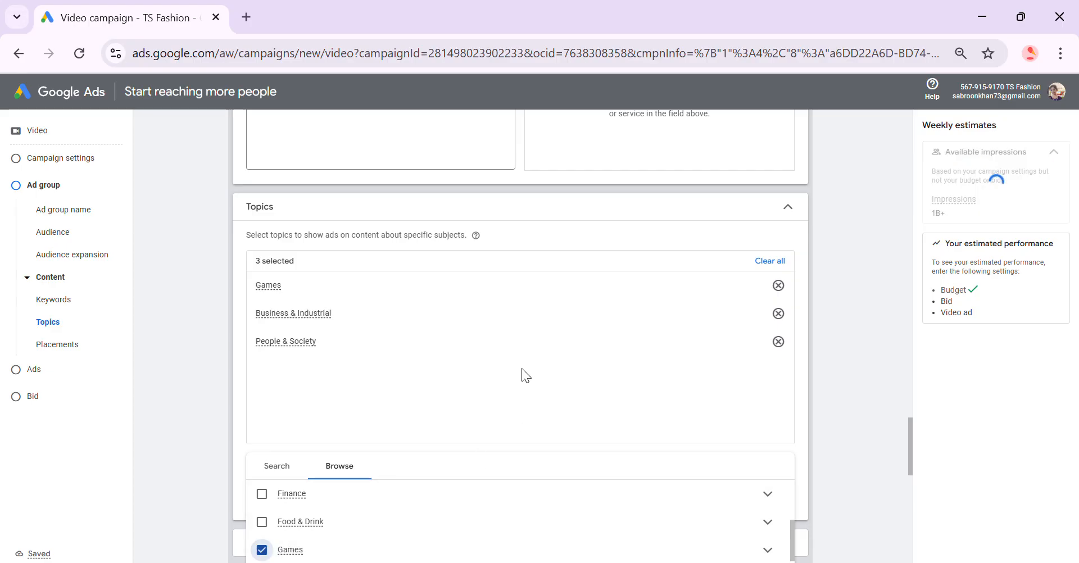
{"action": "left_click", "coordinate": [559, 216]}
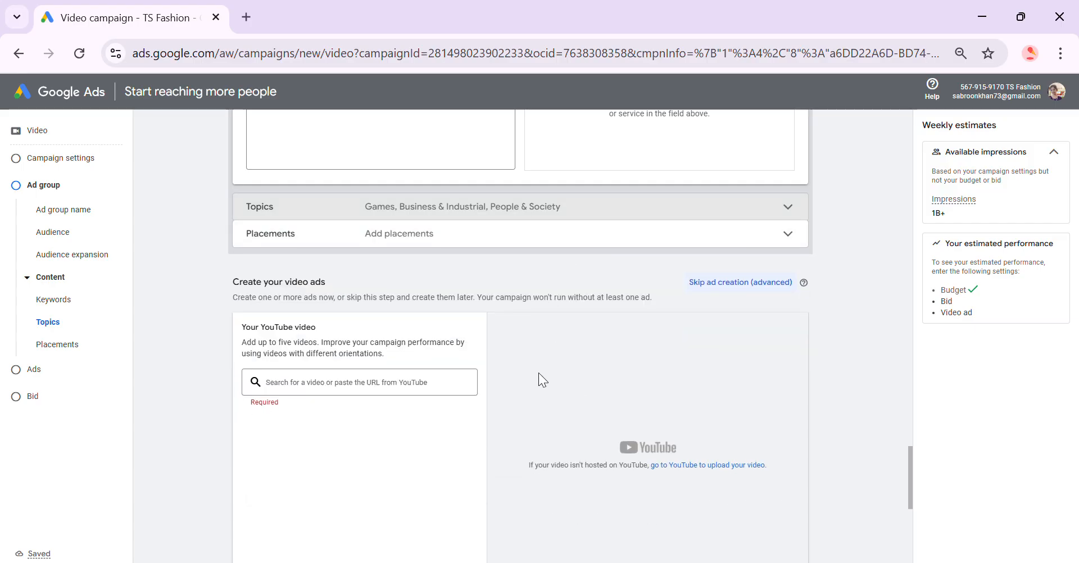
- Expand the Placements section and copy its explanatory text about where the ad can appear
{"action": "left_click", "coordinate": [787, 236]}
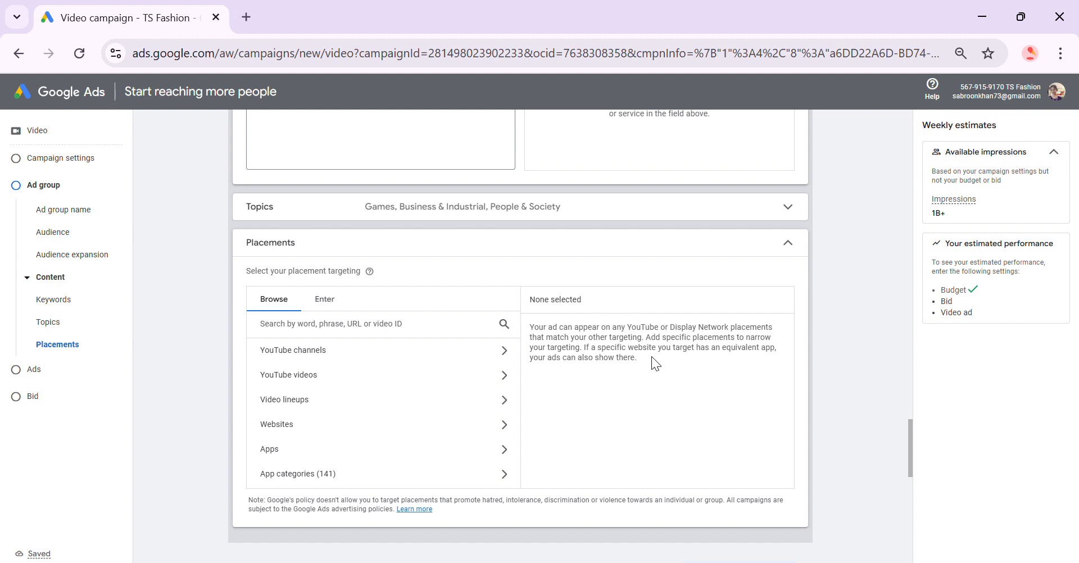
{"action": "left_click_drag", "start_coordinate": [639, 357], "coordinate": [531, 329]}
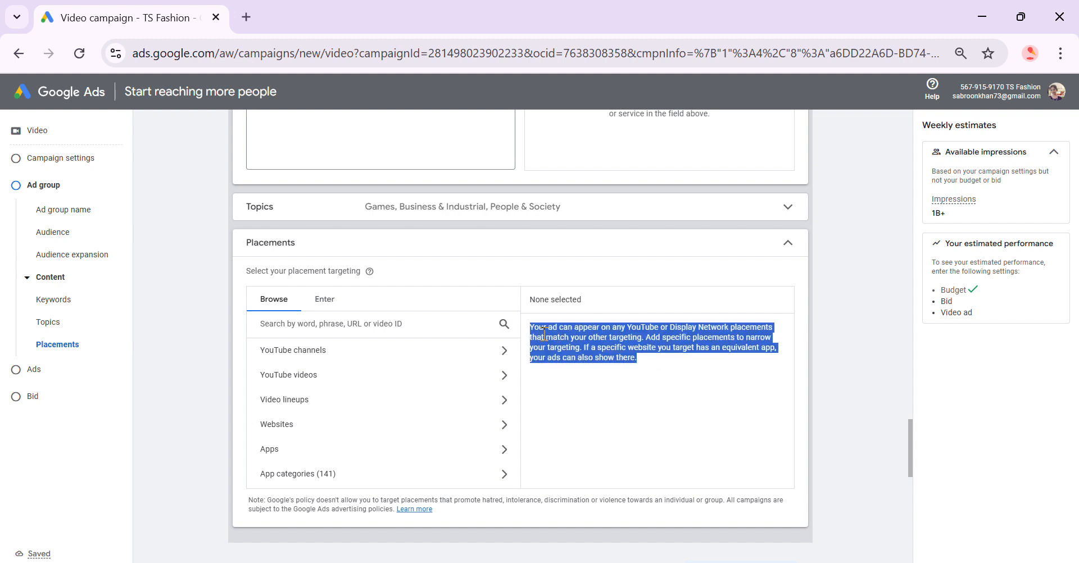
{"action": "right_click", "coordinate": [555, 335]}
{"action": "left_click", "coordinate": [585, 358]}
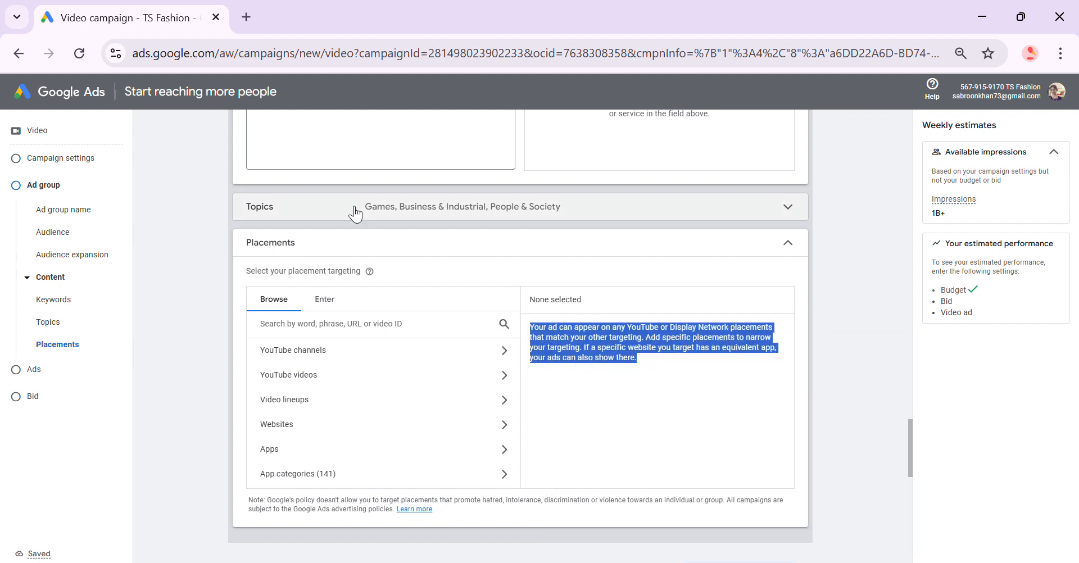
- Open a new browser tab and search Google for "google translate"
{"action": "left_click", "coordinate": [248, 19]}
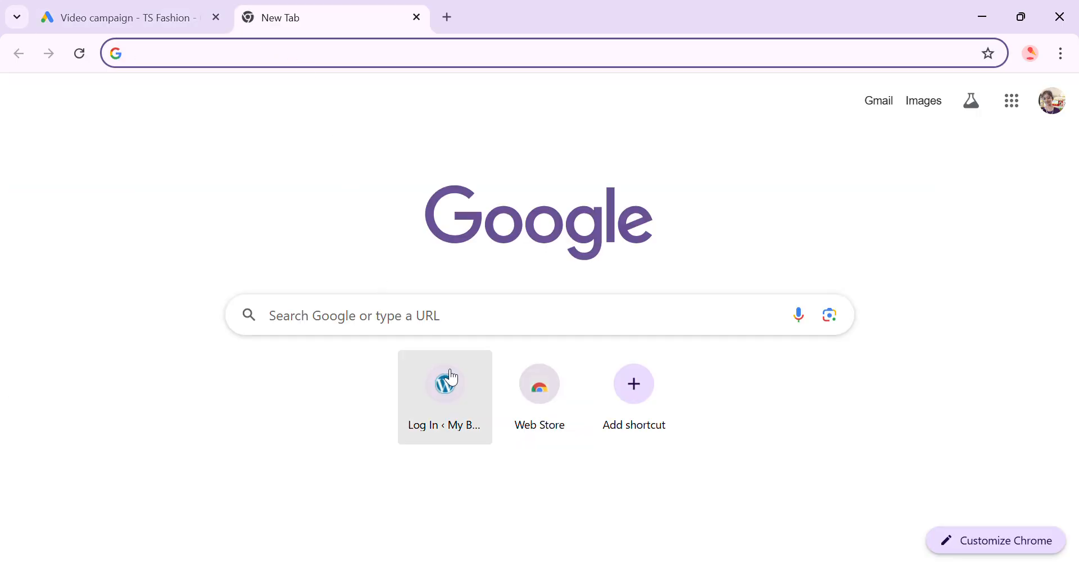
{"action": "left_click", "coordinate": [344, 322]}
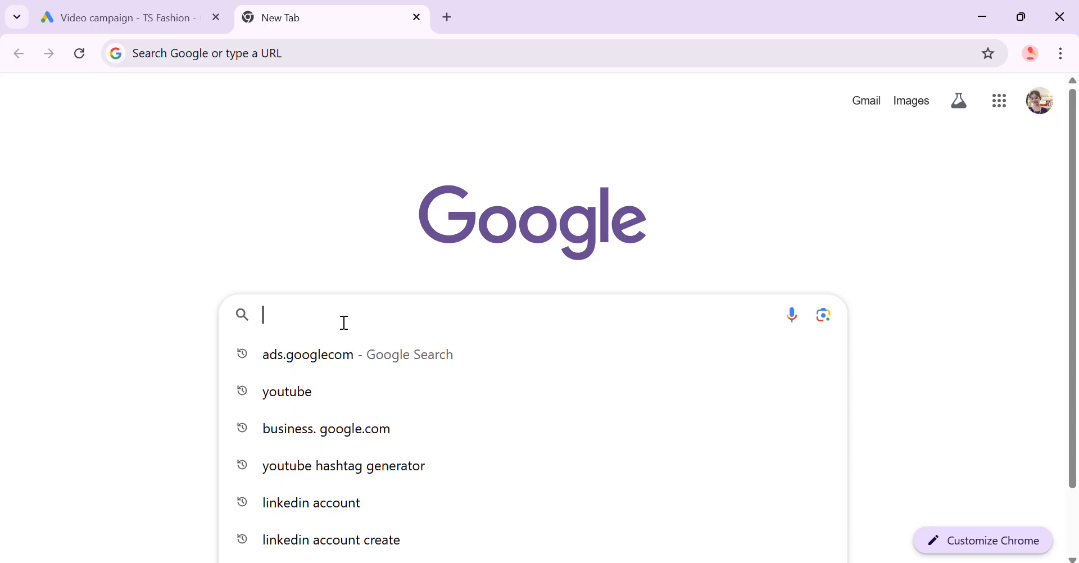
{"action": "type", "text": "g"}
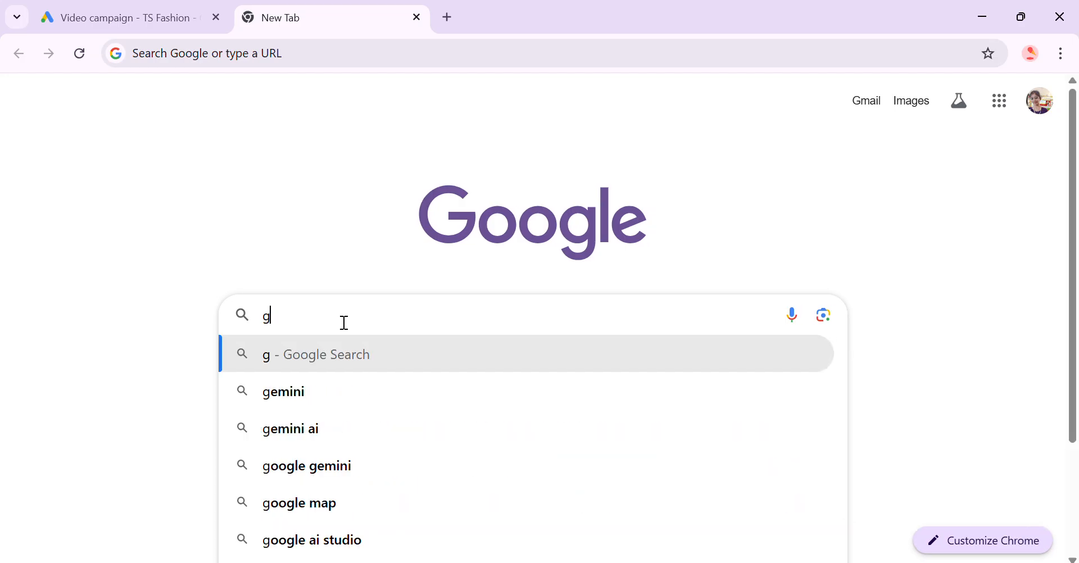
{"action": "type", "text": "oo"}
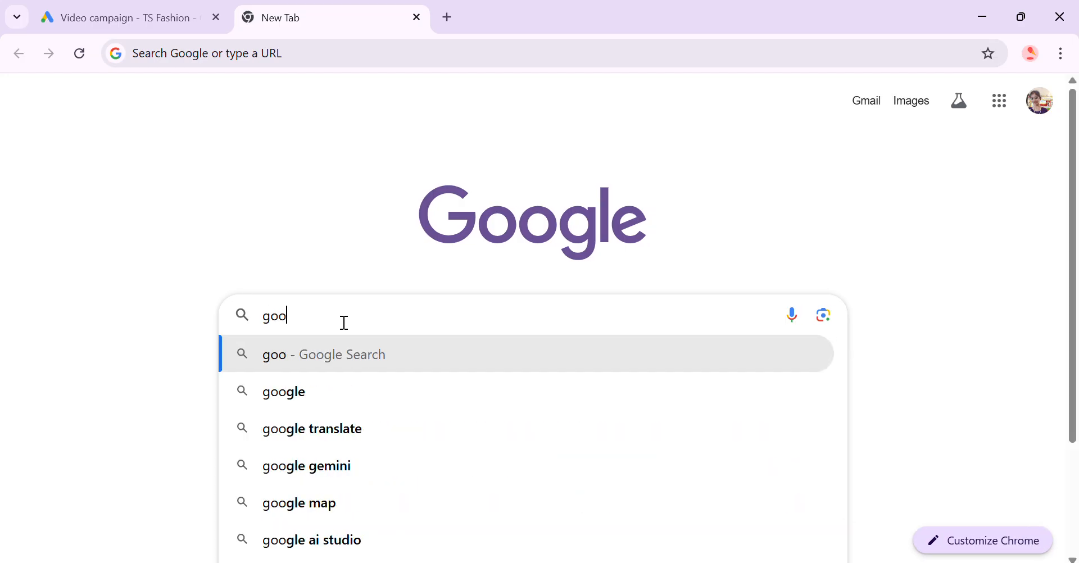
{"action": "left_click", "coordinate": [371, 429]}
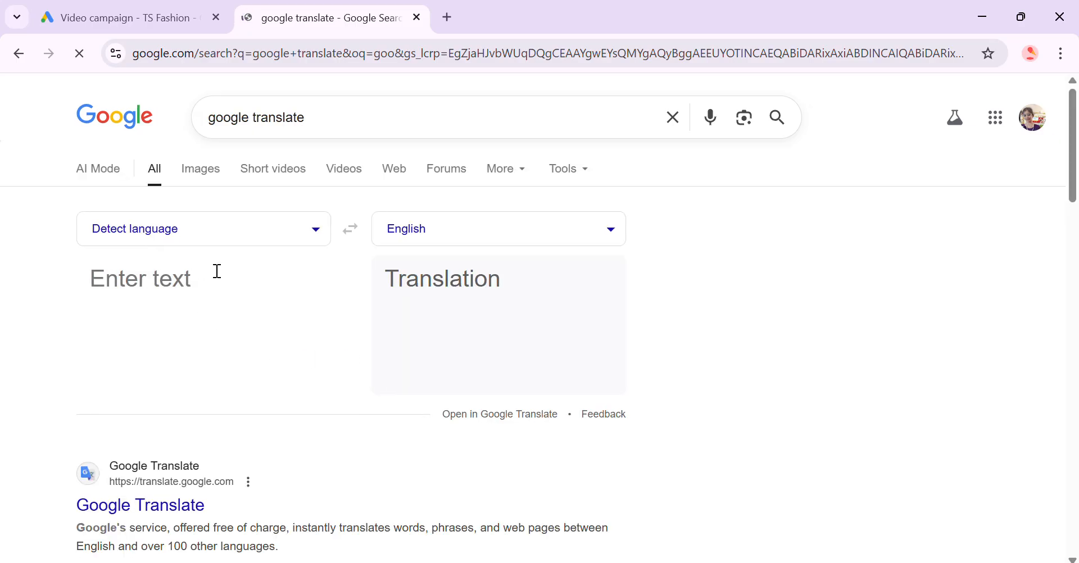
- Paste the copied placements text into the translator, translate it into Bangla and read the translation through
{"action": "right_click", "coordinate": [191, 301]}
{"action": "left_click", "coordinate": [127, 344]}
{"action": "key", "text": "ctrl+v"}
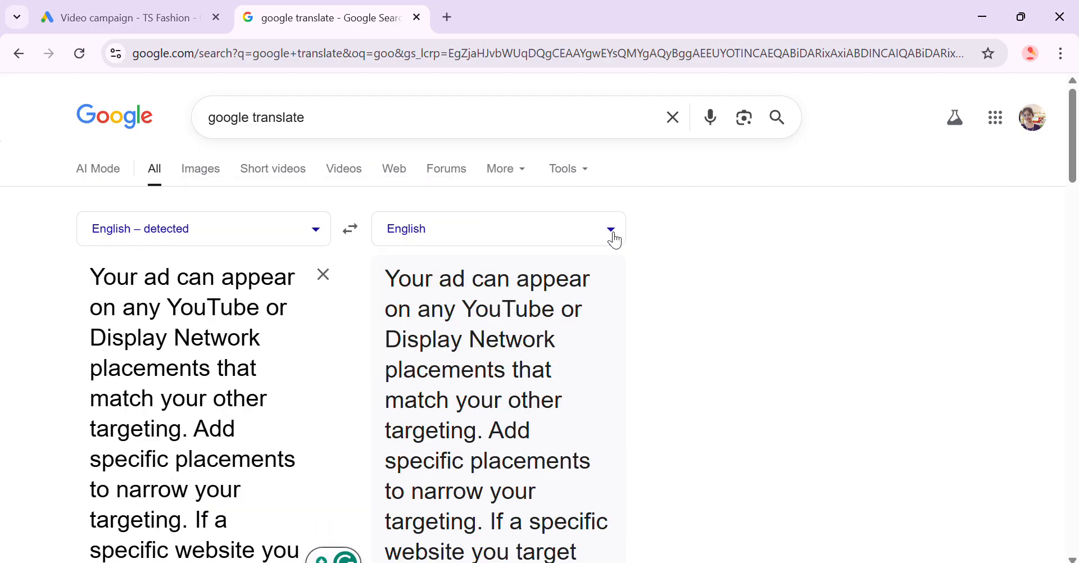
{"action": "left_click", "coordinate": [612, 231]}
{"action": "scroll", "coordinate": [138, 450], "scroll_direction": "down", "scroll_amount": 6}
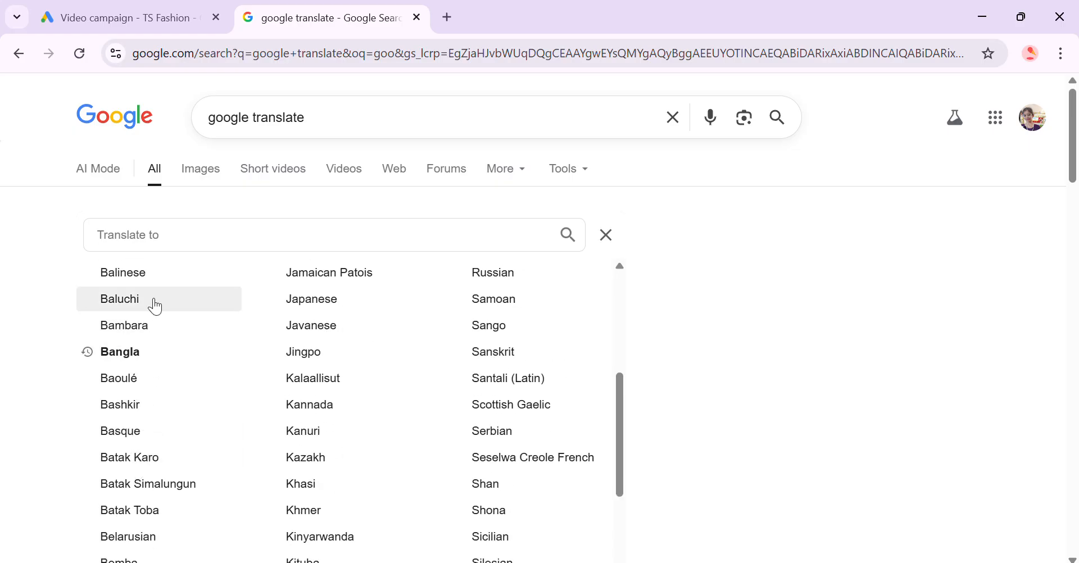
{"action": "scroll", "coordinate": [157, 307], "scroll_direction": "up", "scroll_amount": 1}
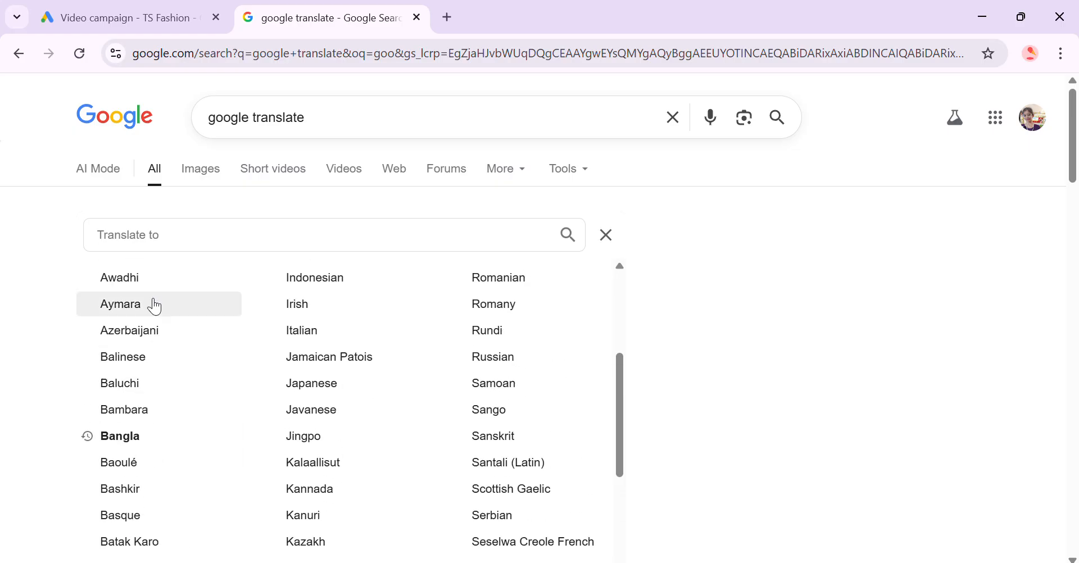
{"action": "left_click", "coordinate": [138, 443]}
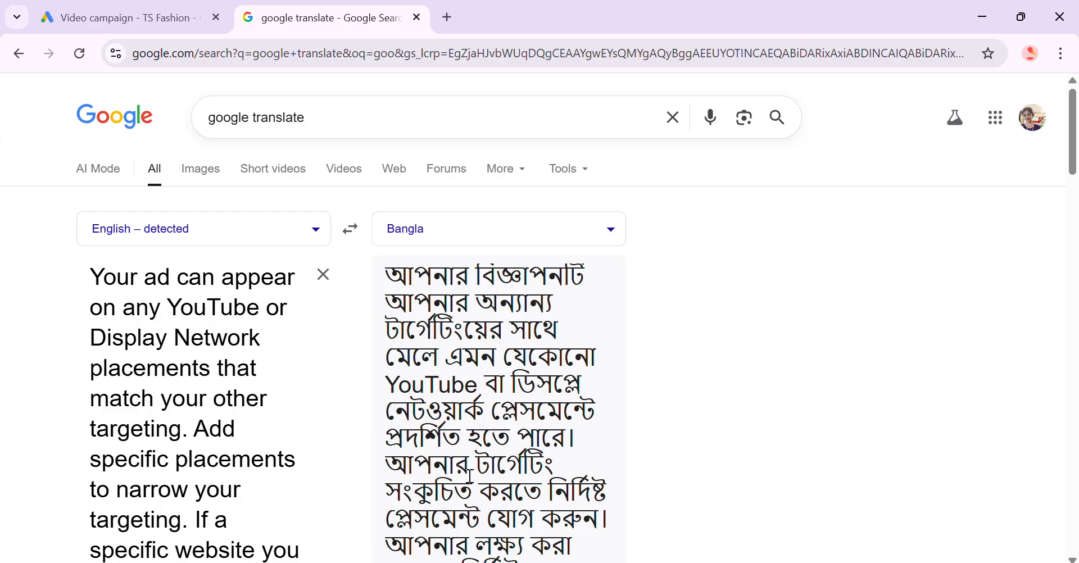
{"action": "scroll", "coordinate": [469, 477], "scroll_direction": "down", "scroll_amount": 2}
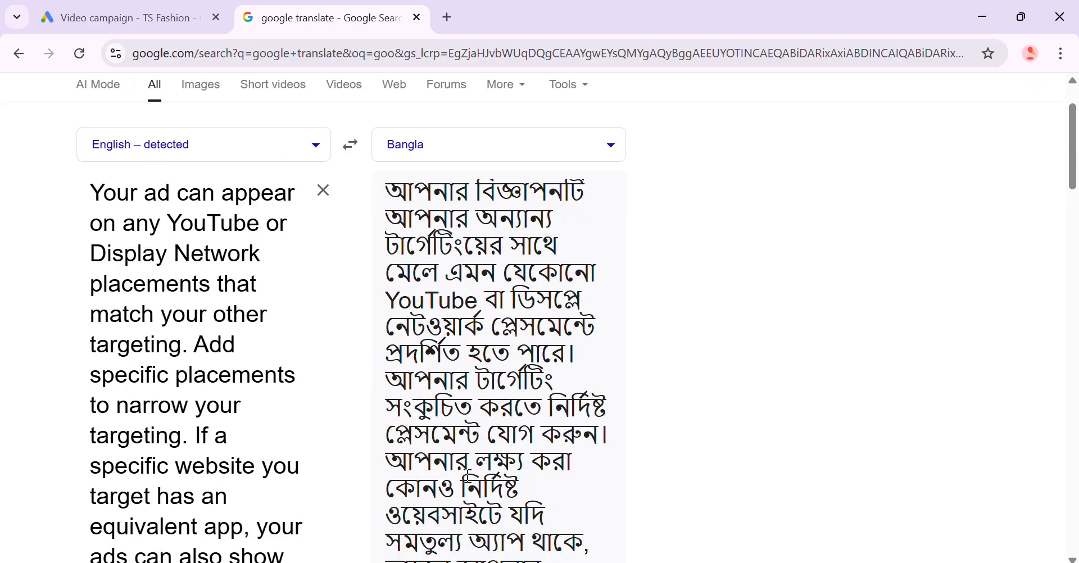
{"action": "scroll", "coordinate": [461, 475], "scroll_direction": "down", "scroll_amount": 2}
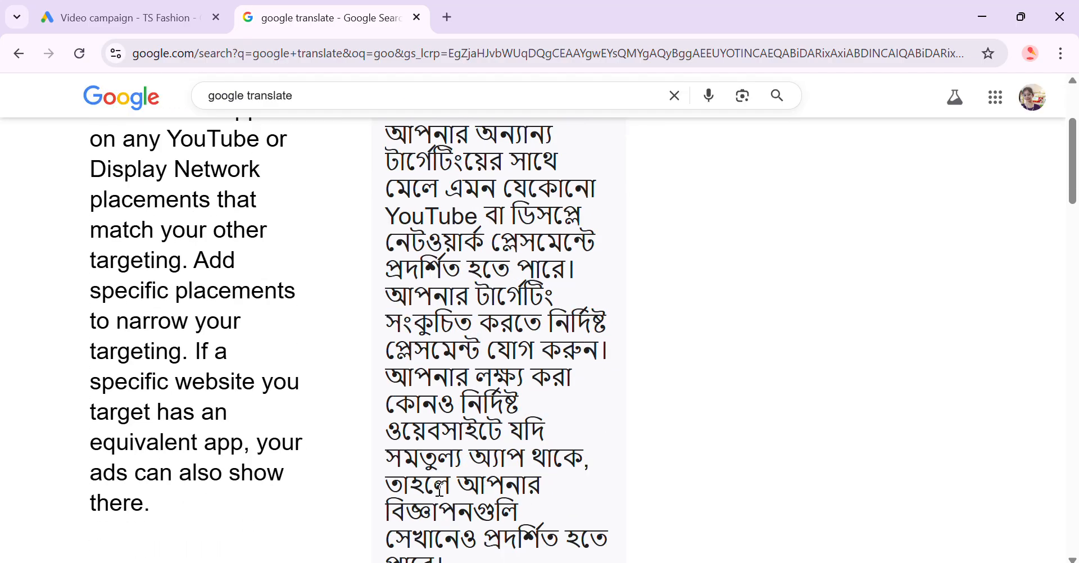
{"action": "scroll", "coordinate": [441, 484], "scroll_direction": "up", "scroll_amount": 4}
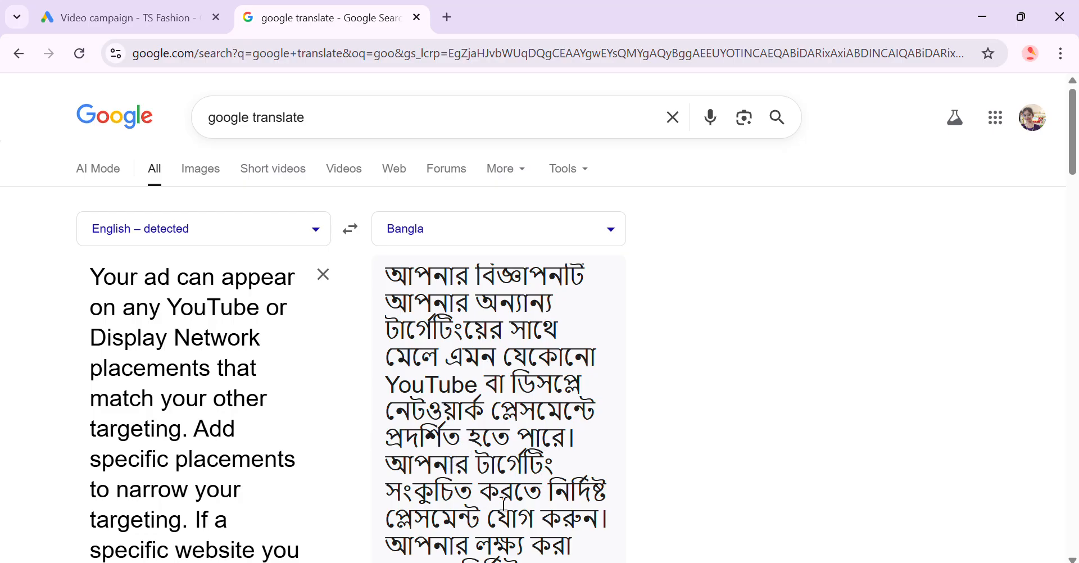
- Return to the Google Ads campaign, look at the YouTube videos placement category and switch to entering multiple placements
{"action": "left_click", "coordinate": [586, 562]}
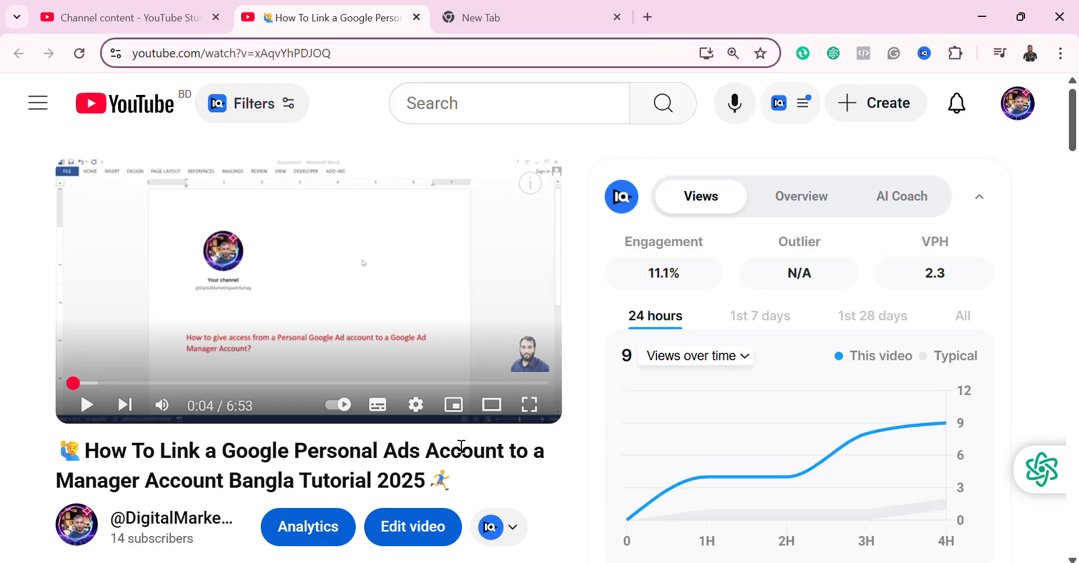
{"action": "left_click", "coordinate": [585, 562]}
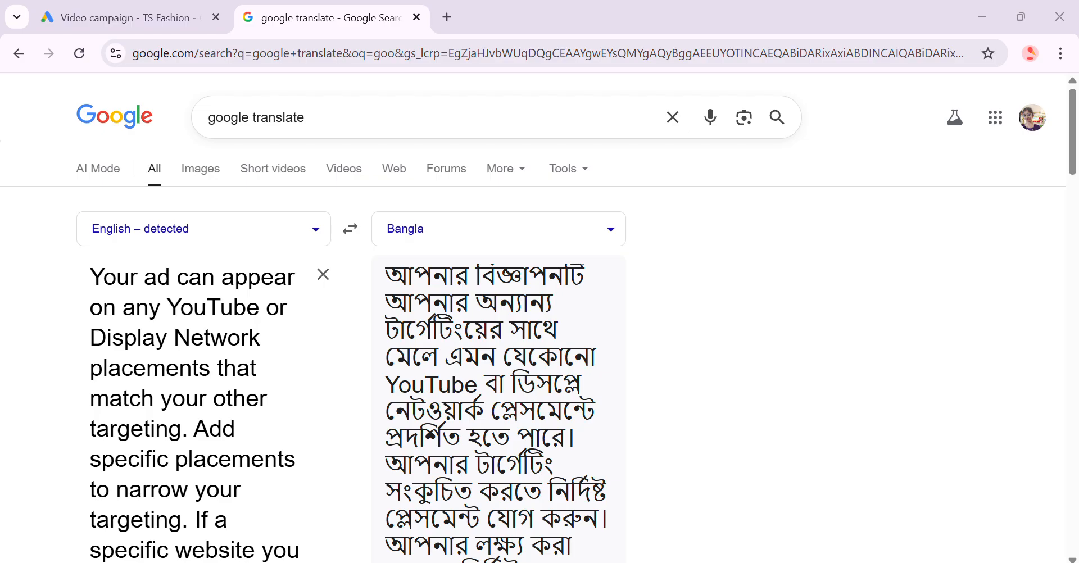
{"action": "left_click", "coordinate": [126, 18]}
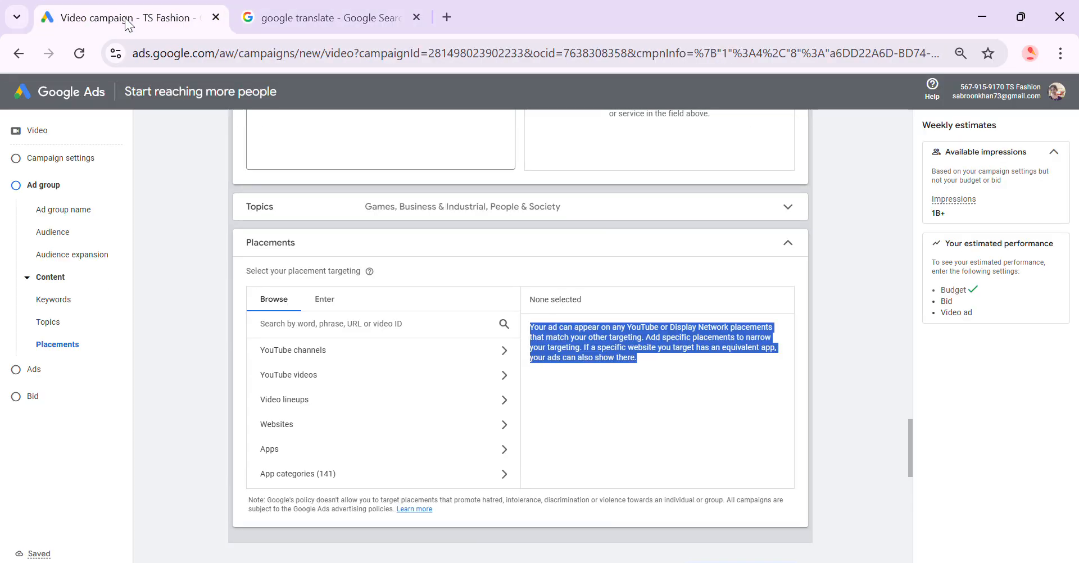
{"action": "left_click", "coordinate": [395, 377]}
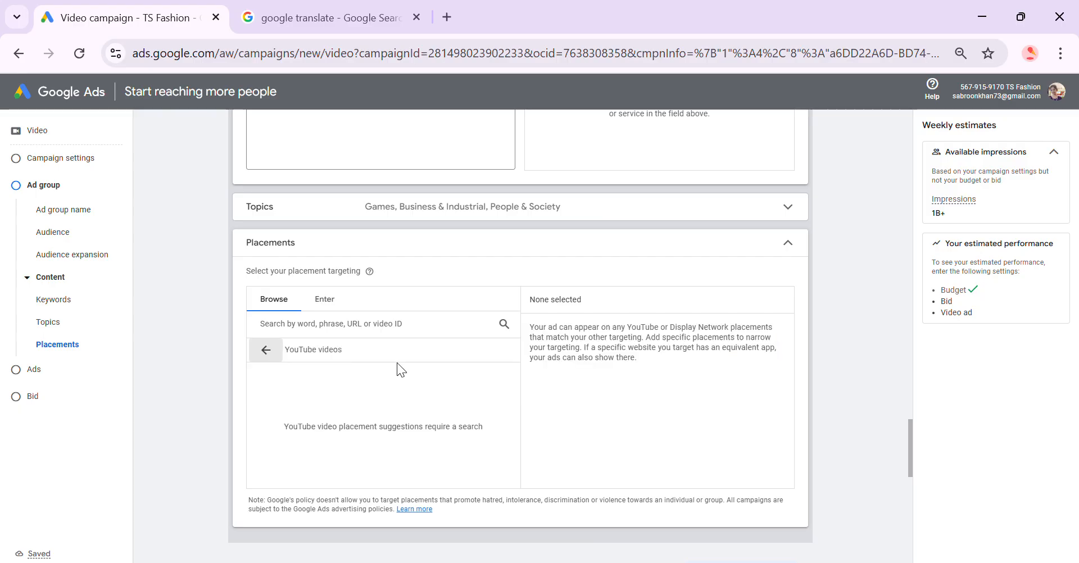
{"action": "scroll", "coordinate": [421, 410], "scroll_direction": "down", "scroll_amount": 1}
{"action": "scroll", "coordinate": [422, 411], "scroll_direction": "down", "scroll_amount": 2}
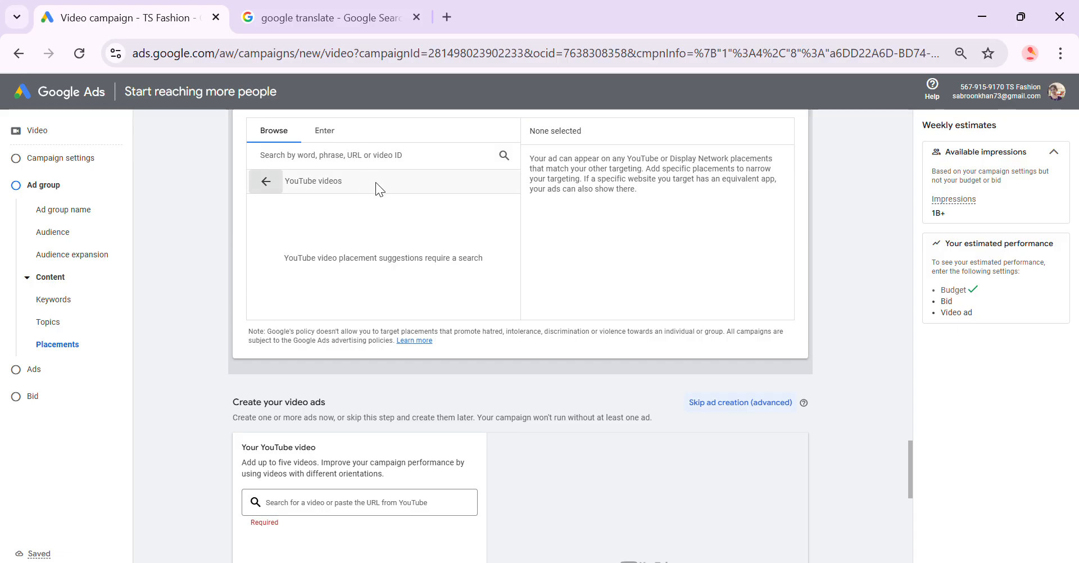
{"action": "scroll", "coordinate": [381, 191], "scroll_direction": "up", "scroll_amount": 2}
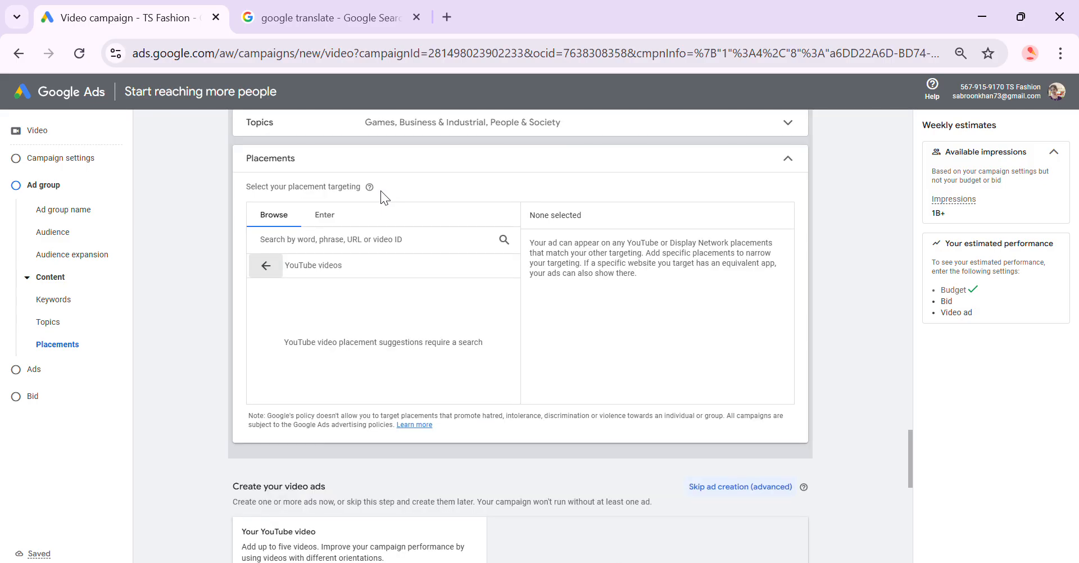
{"action": "left_click", "coordinate": [325, 214]}
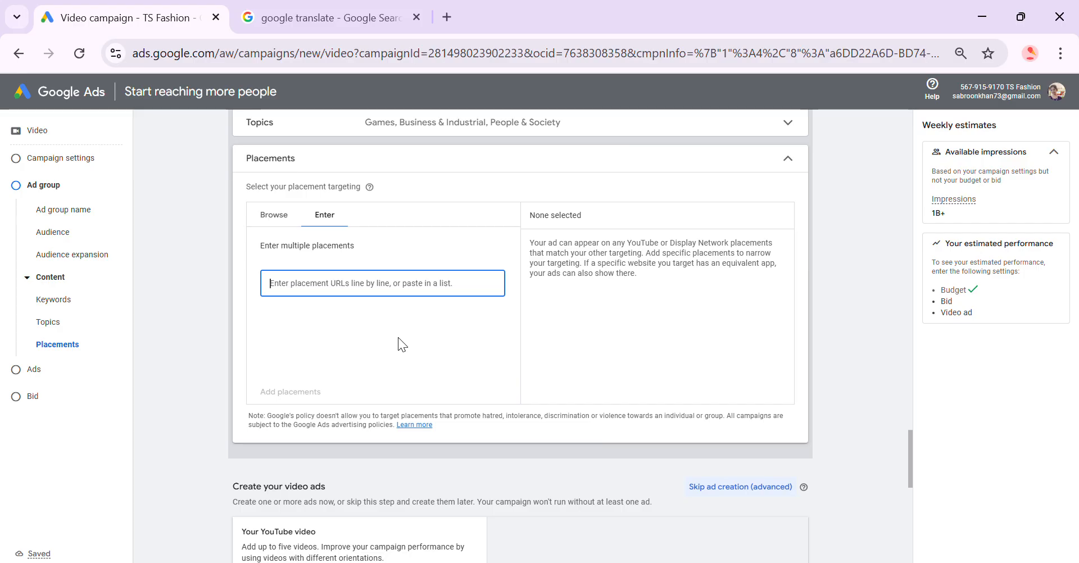
- Copy the URL of the YouTube video about linking a personal Google Ads account to a manager account and enter it as a placement URL
{"action": "mouse_move", "coordinate": [585, 562]}
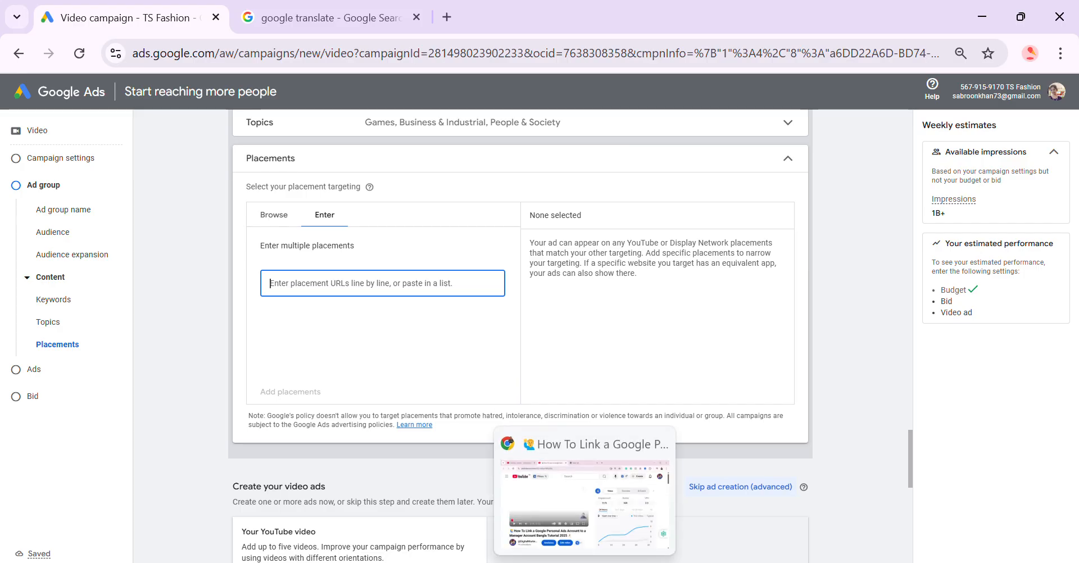
{"action": "left_click", "coordinate": [585, 562]}
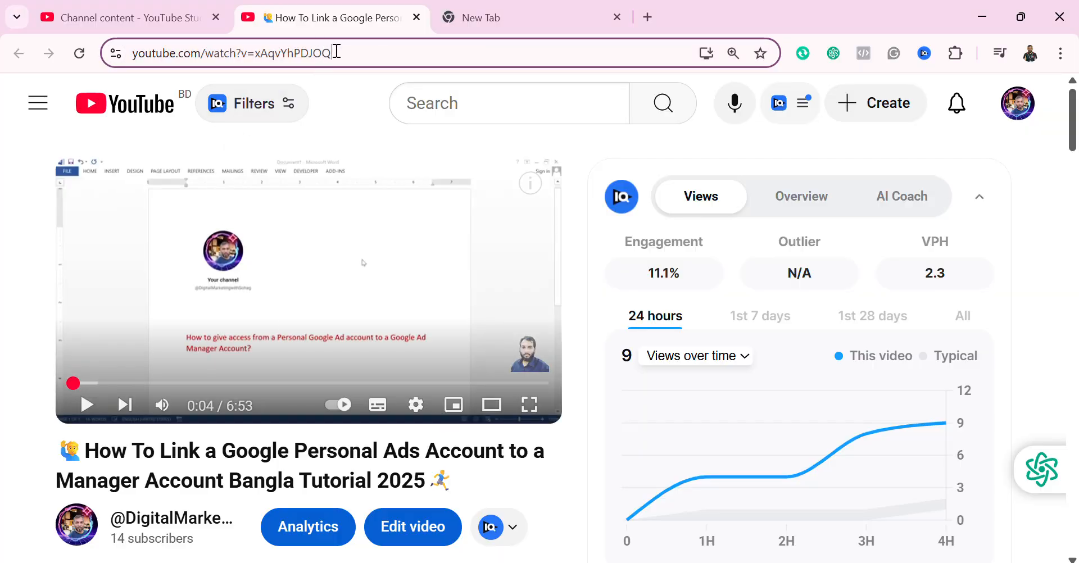
{"action": "left_click", "coordinate": [354, 53]}
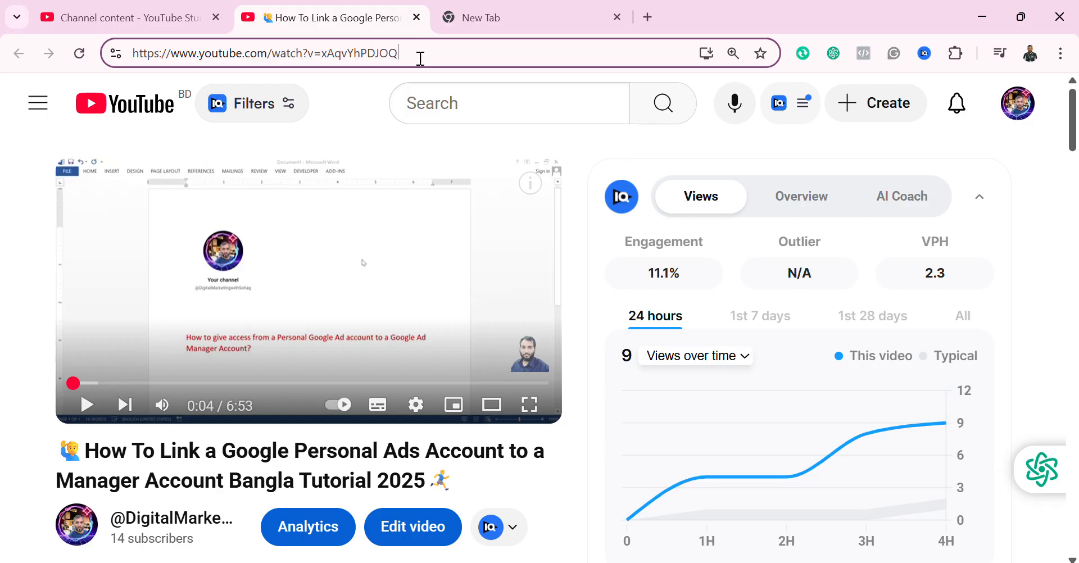
{"action": "left_click_drag", "start_coordinate": [420, 58], "coordinate": [113, 54]}
{"action": "key", "text": "ctrl+c"}
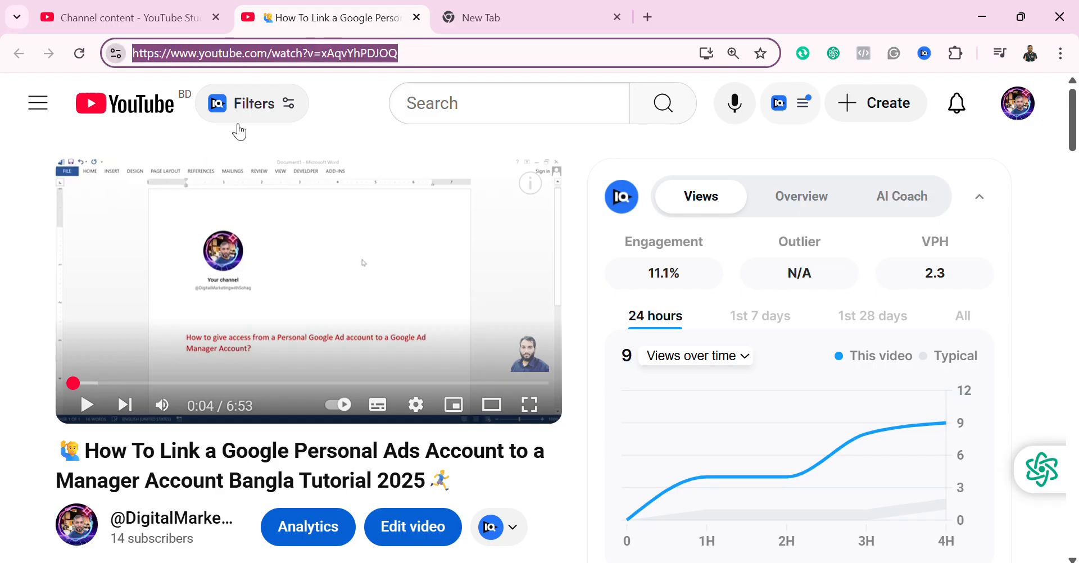
{"action": "left_click", "coordinate": [159, 19]}
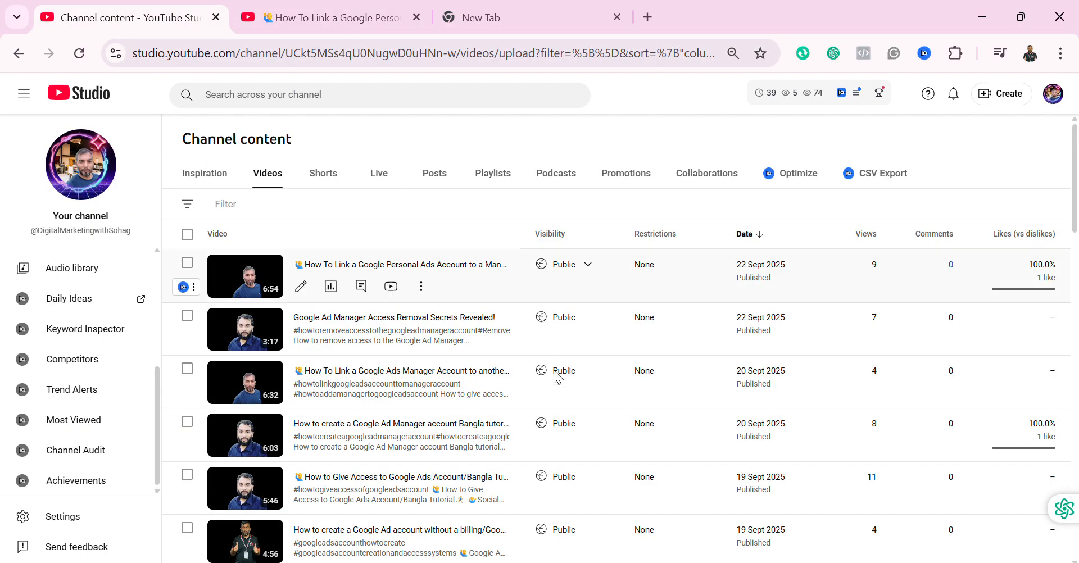
{"action": "left_click", "coordinate": [494, 562]}
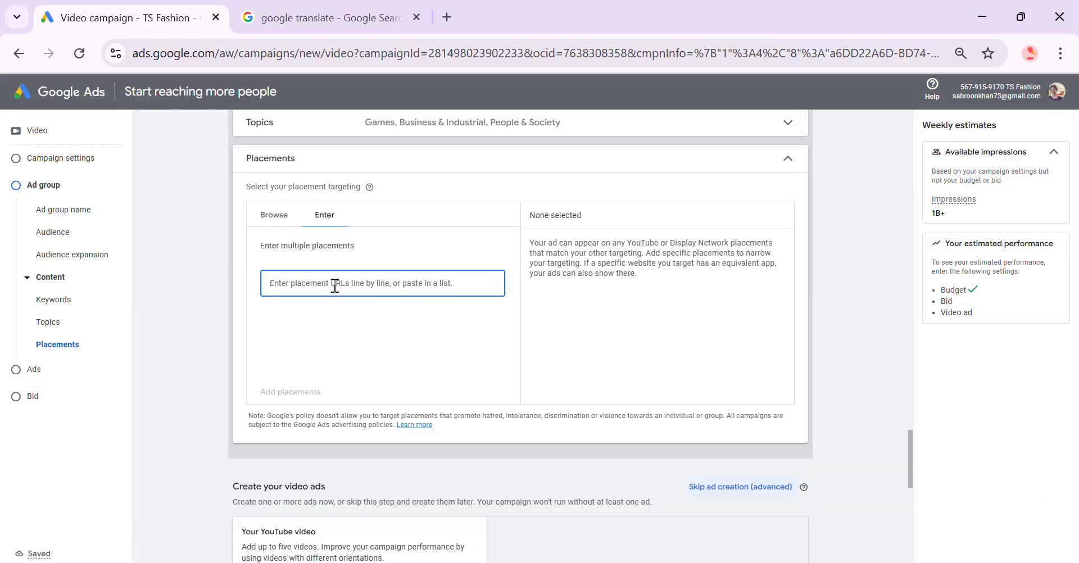
{"action": "key", "text": "ctrl+v"}
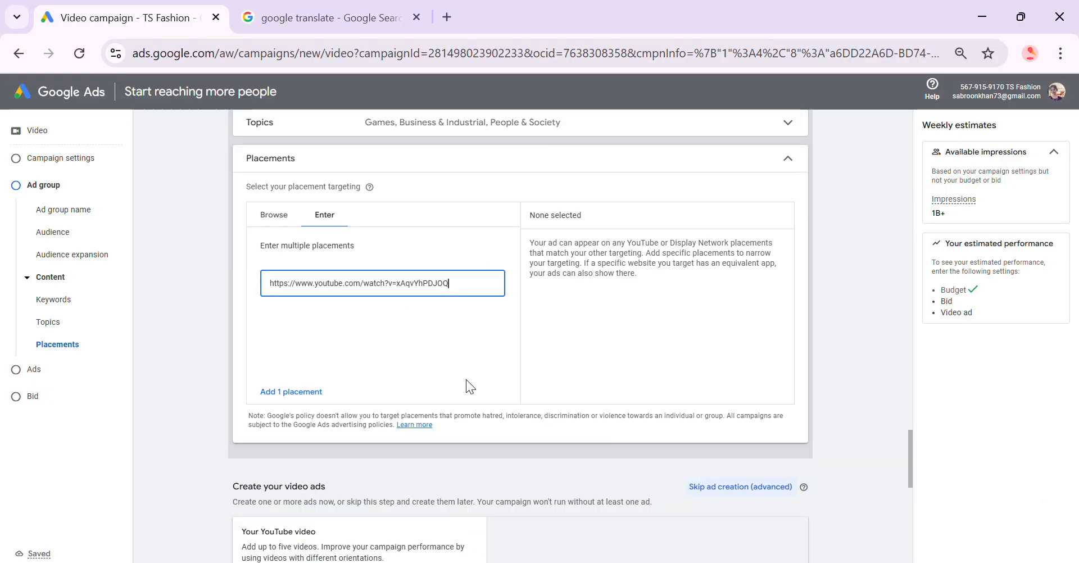
- Add the entered YouTube video URL to the ad group's selected placements and go to the video ad creation section
{"action": "left_click", "coordinate": [298, 395]}
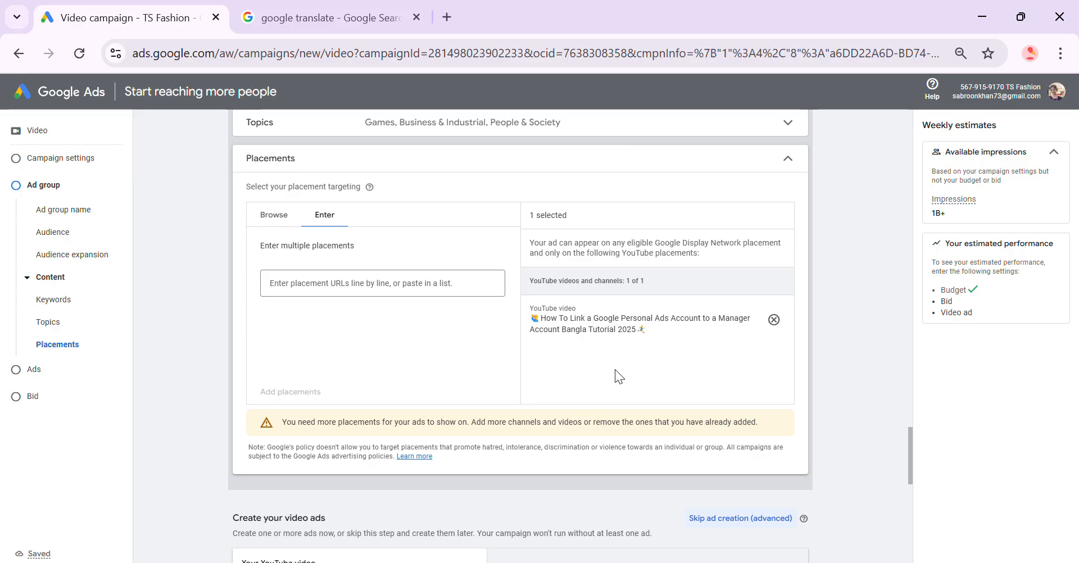
{"action": "scroll", "coordinate": [584, 410], "scroll_direction": "down", "scroll_amount": 3}
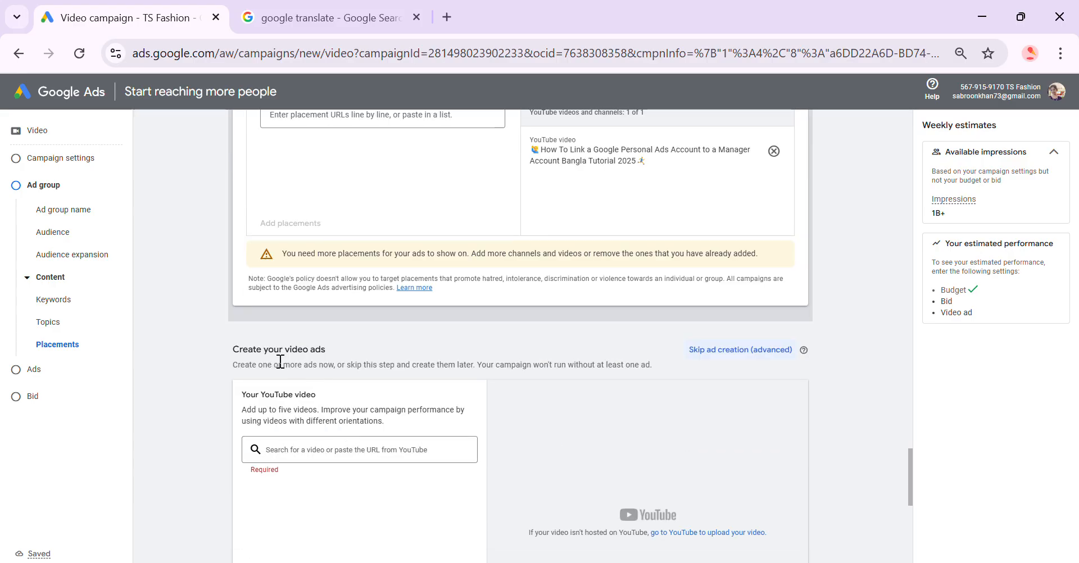
{"action": "scroll", "coordinate": [366, 421], "scroll_direction": "down", "scroll_amount": 2}
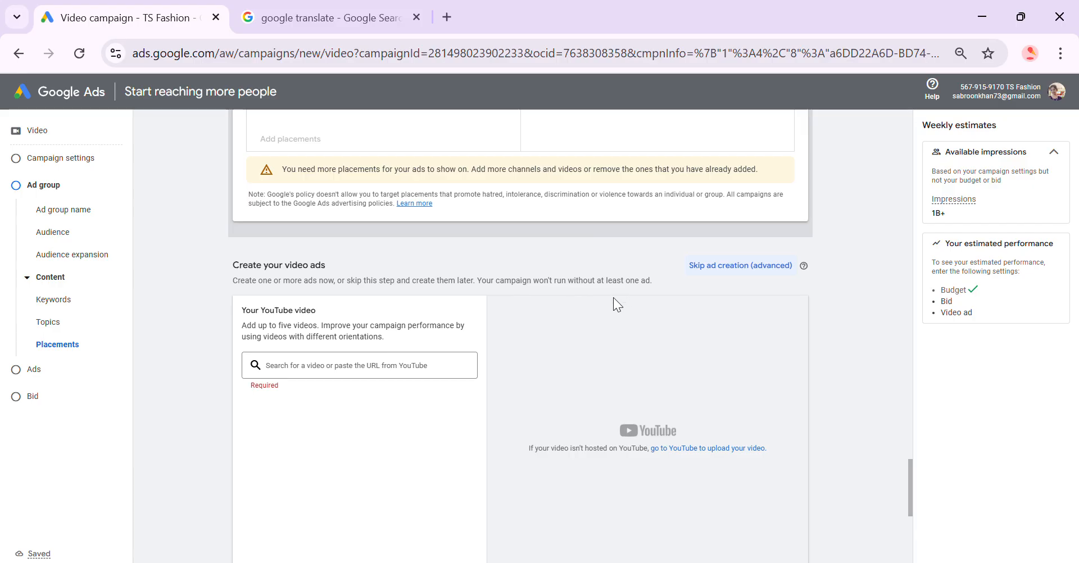
- Switch to YouTube Studio, open the video "Google Ad Manager Access Removal Secrets Revealed!", pause it and copy its full URL
{"action": "left_click", "coordinate": [395, 366]}
{"action": "key", "text": "alt+Tab"}
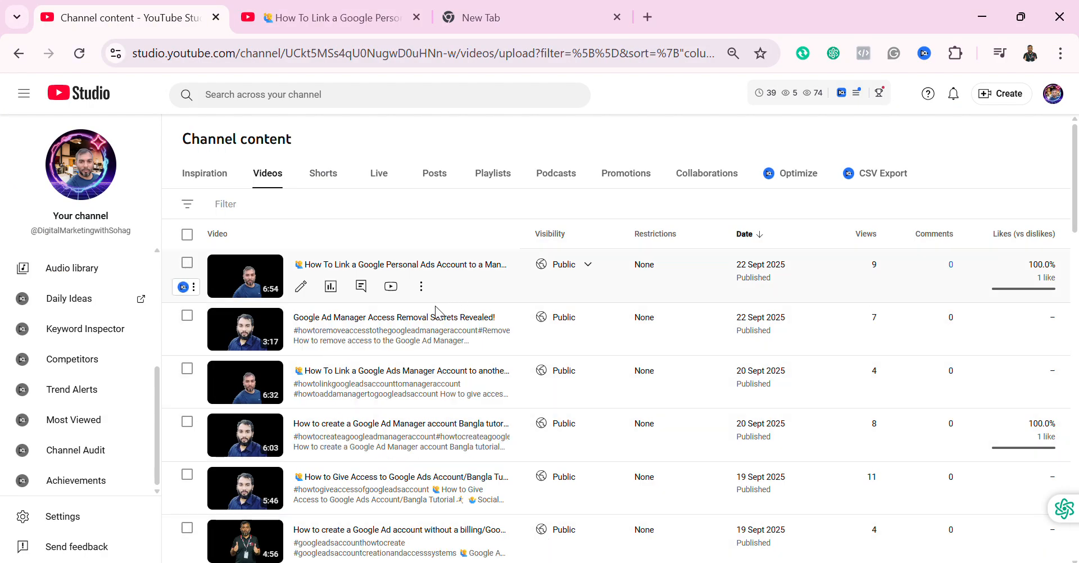
{"action": "scroll", "coordinate": [364, 414], "scroll_direction": "down", "scroll_amount": 2}
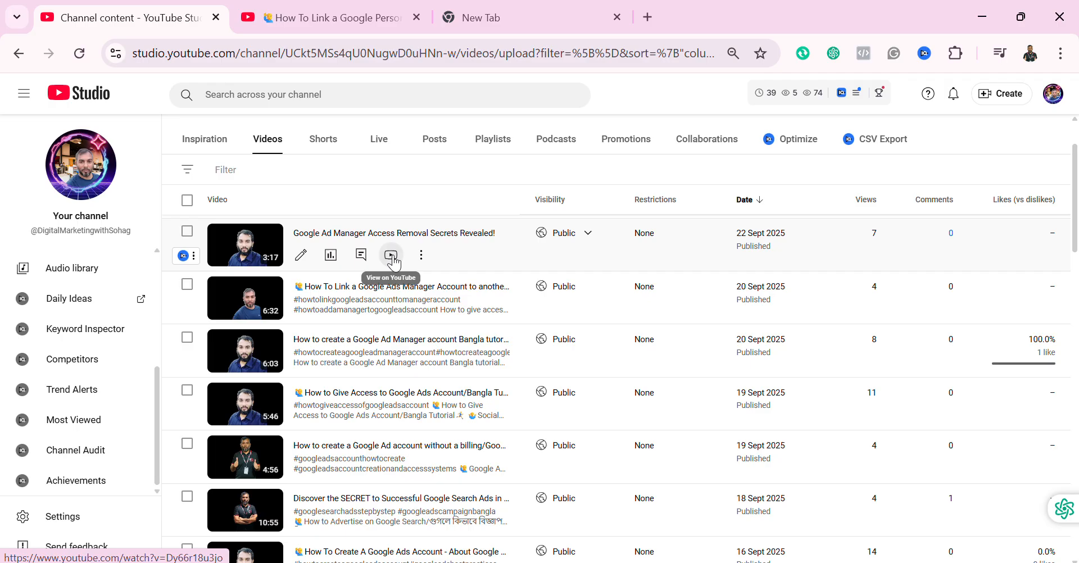
{"action": "left_click", "coordinate": [392, 256]}
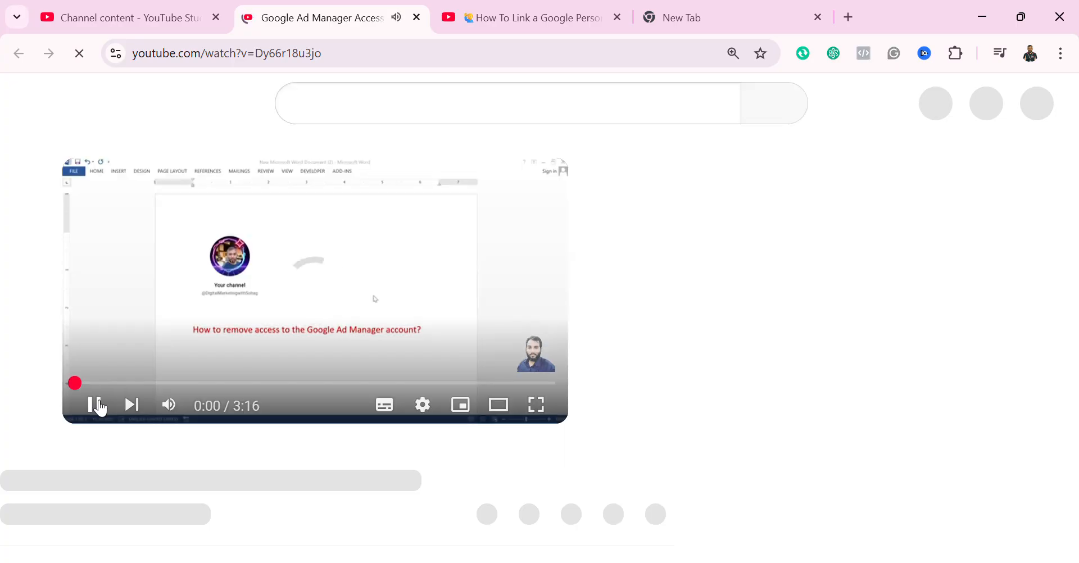
{"action": "left_click", "coordinate": [100, 408]}
{"action": "left_click", "coordinate": [353, 57]}
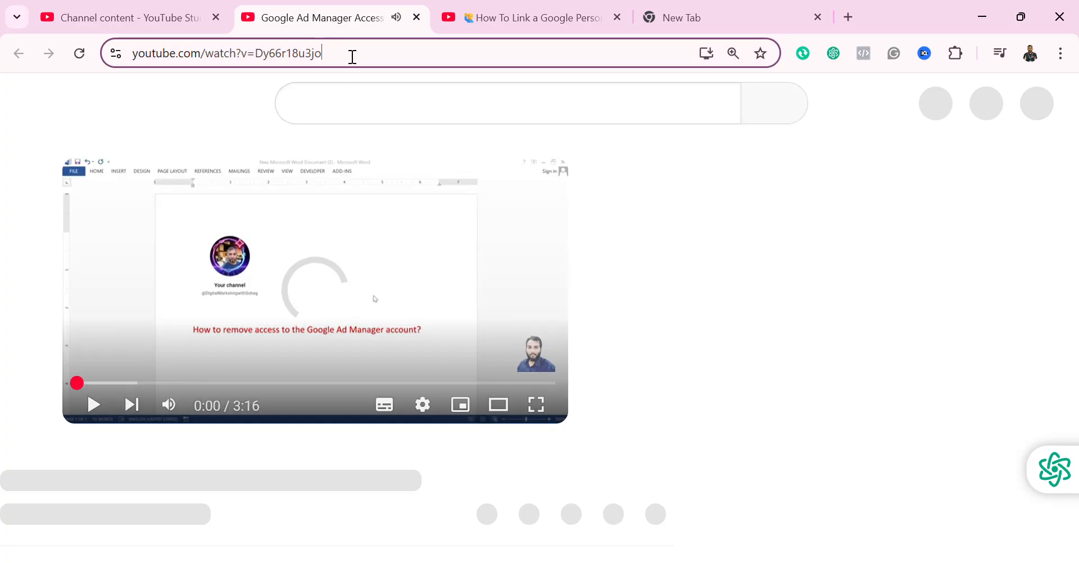
{"action": "left_click", "coordinate": [393, 53]}
{"action": "left_click_drag", "start_coordinate": [403, 53], "coordinate": [111, 64]}
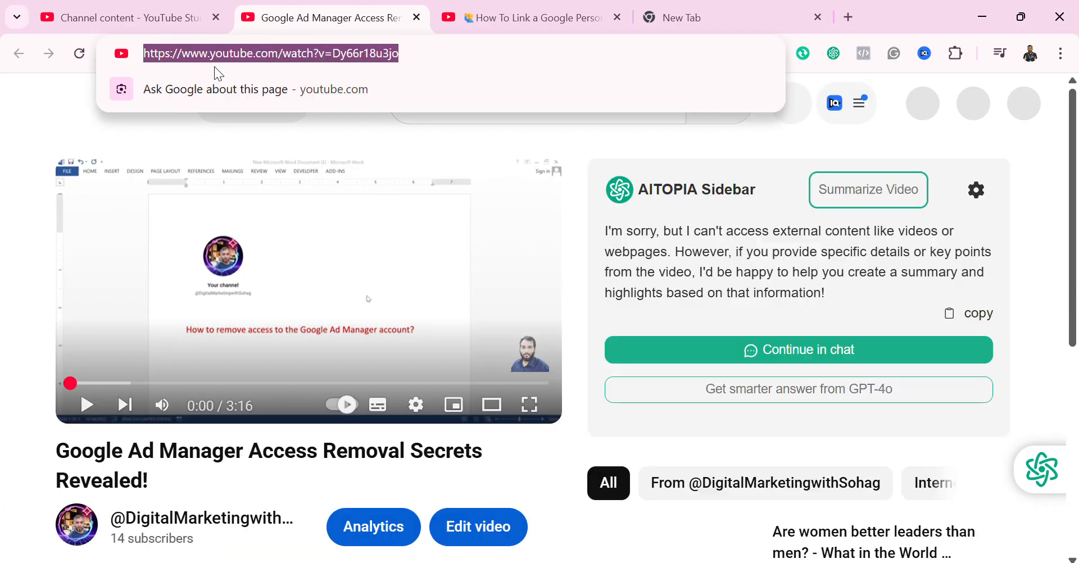
{"action": "right_click", "coordinate": [214, 56]}
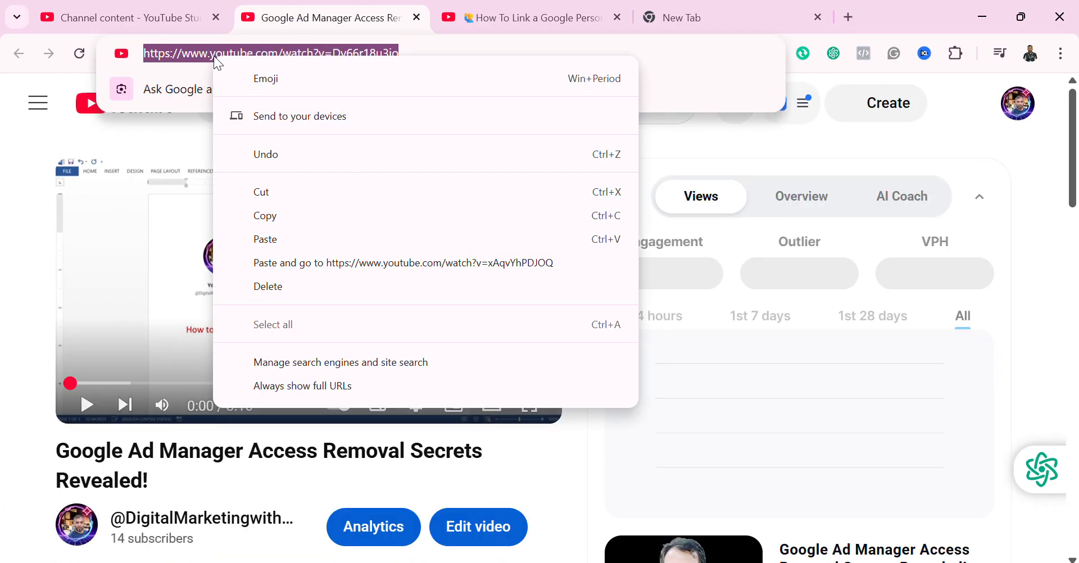
{"action": "left_click", "coordinate": [275, 219]}
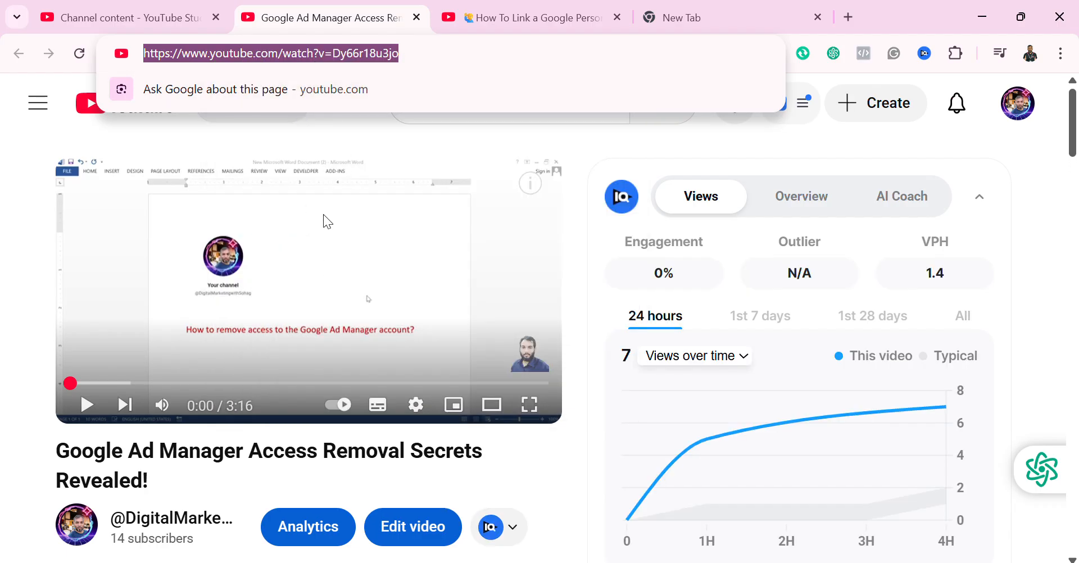
- Return to the Google Ads campaign and add the copied video URL as the ad's YouTube video
{"action": "key", "text": "alt+Tab"}
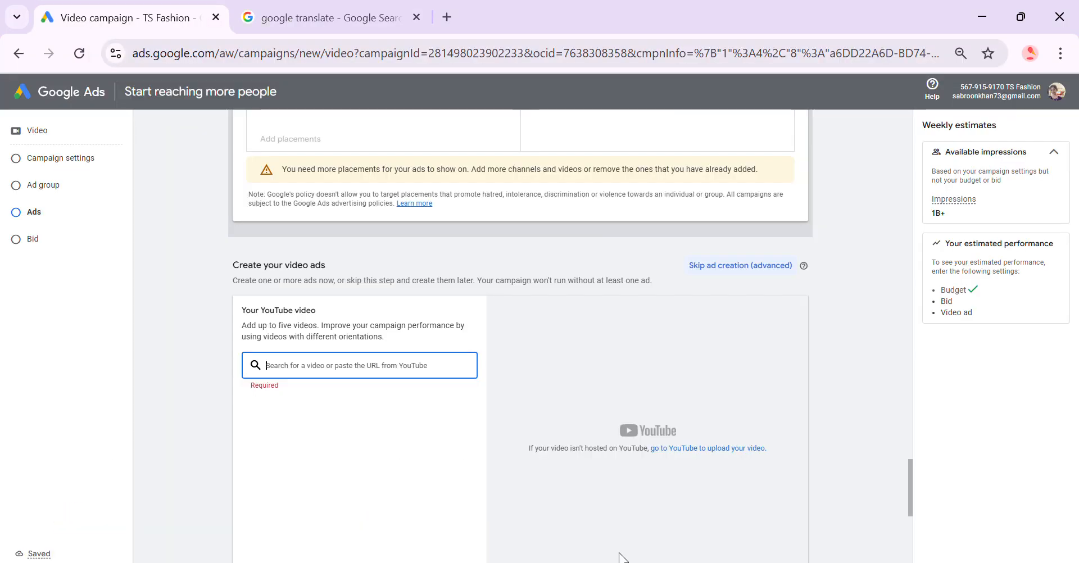
{"action": "right_click", "coordinate": [312, 365]}
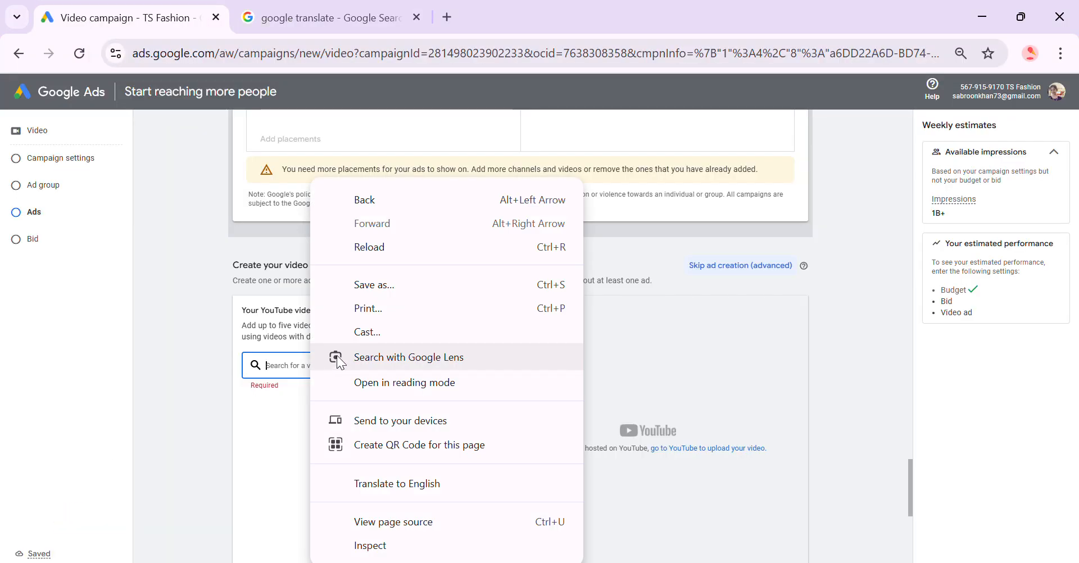
{"action": "left_click", "coordinate": [282, 364]}
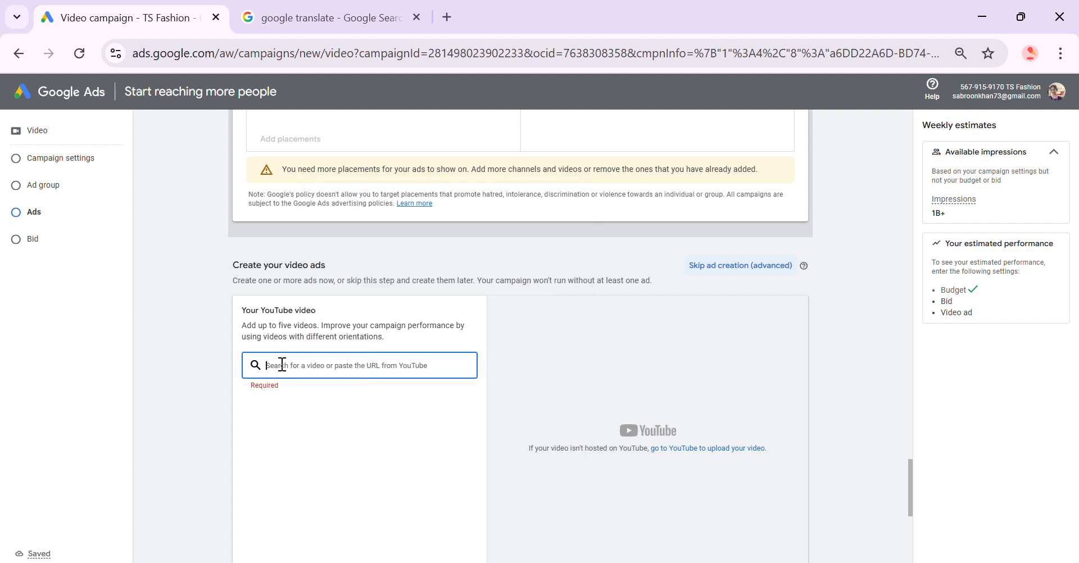
{"action": "key", "text": "ctrl+v"}
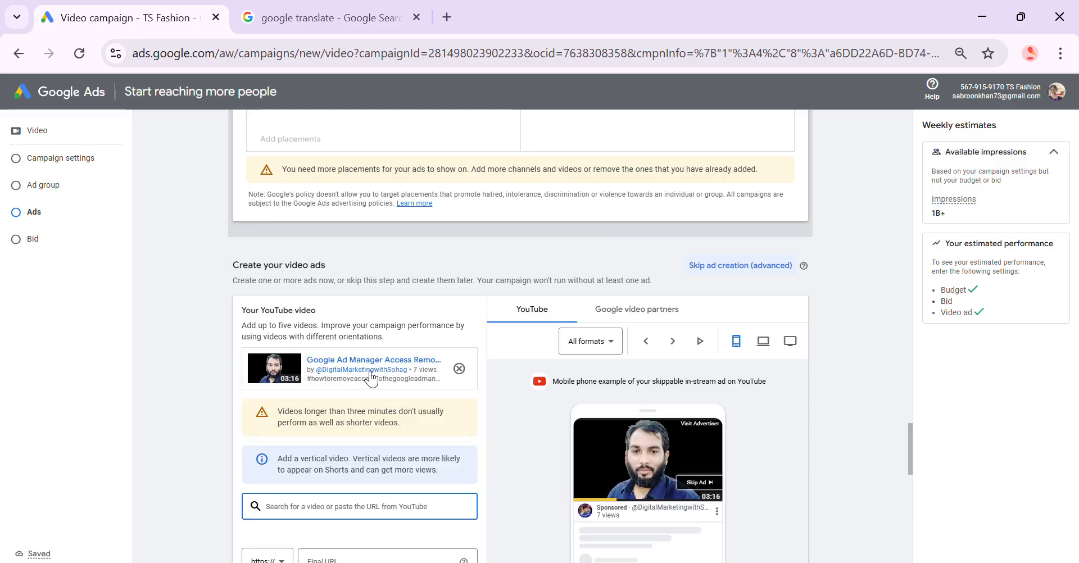
- Get the ad's Final URL ready for entry, switch to YouTube and open the channel's public page through YouTube Studio
{"action": "scroll", "coordinate": [656, 441], "scroll_direction": "down", "scroll_amount": 1}
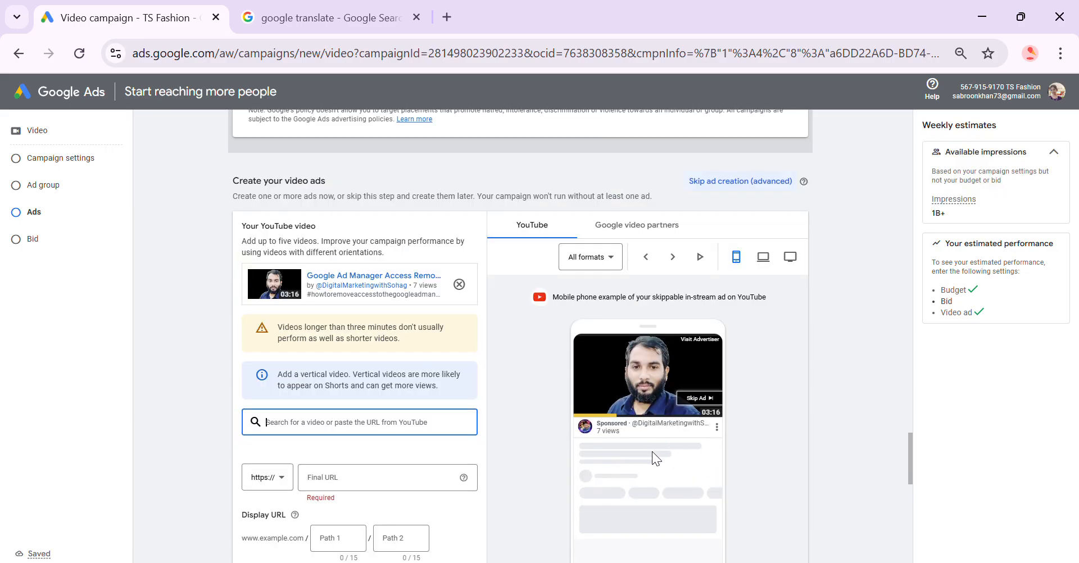
{"action": "scroll", "coordinate": [666, 455], "scroll_direction": "down", "scroll_amount": 1}
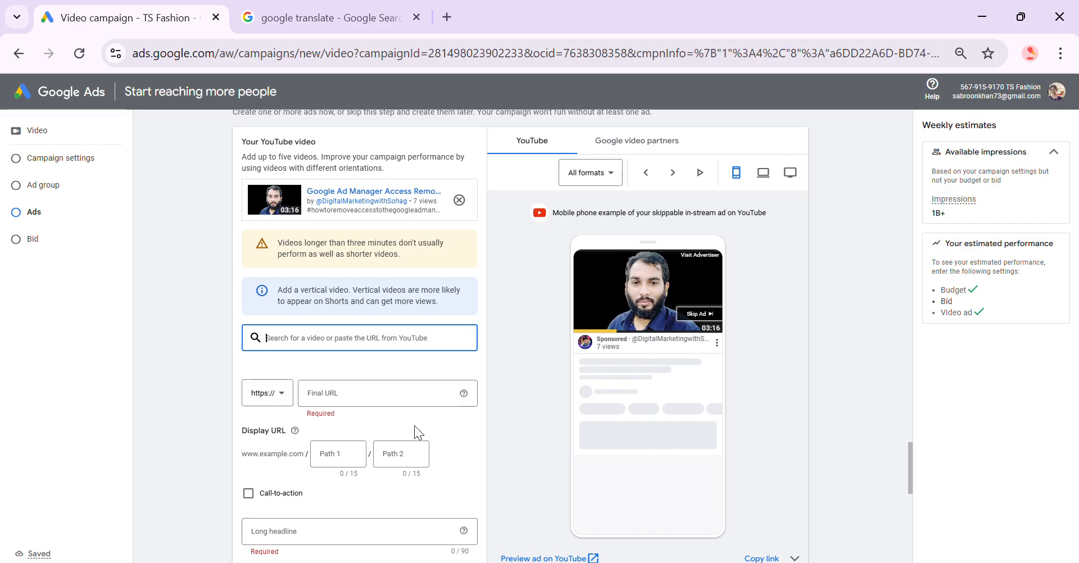
{"action": "left_click", "coordinate": [377, 398]}
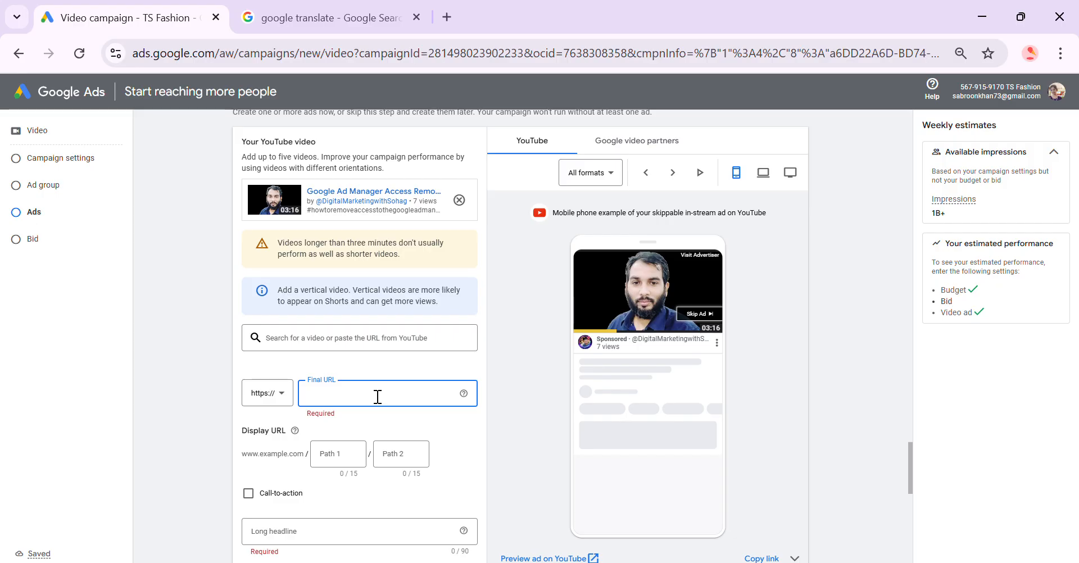
{"action": "scroll", "coordinate": [377, 397], "scroll_direction": "up", "scroll_amount": 2}
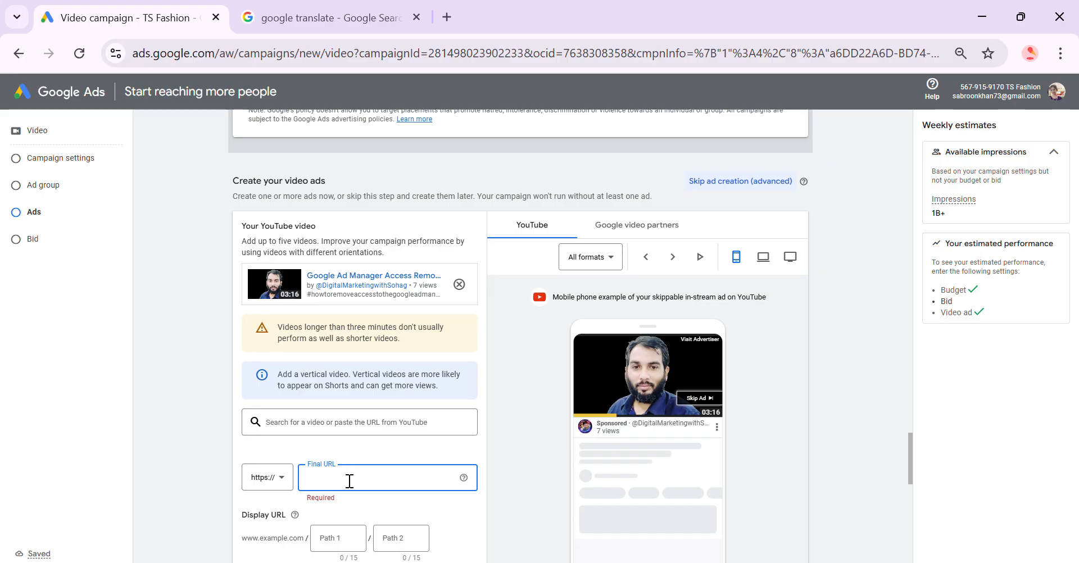
{"action": "mouse_move", "coordinate": [585, 562]}
{"action": "left_click", "coordinate": [585, 506]}
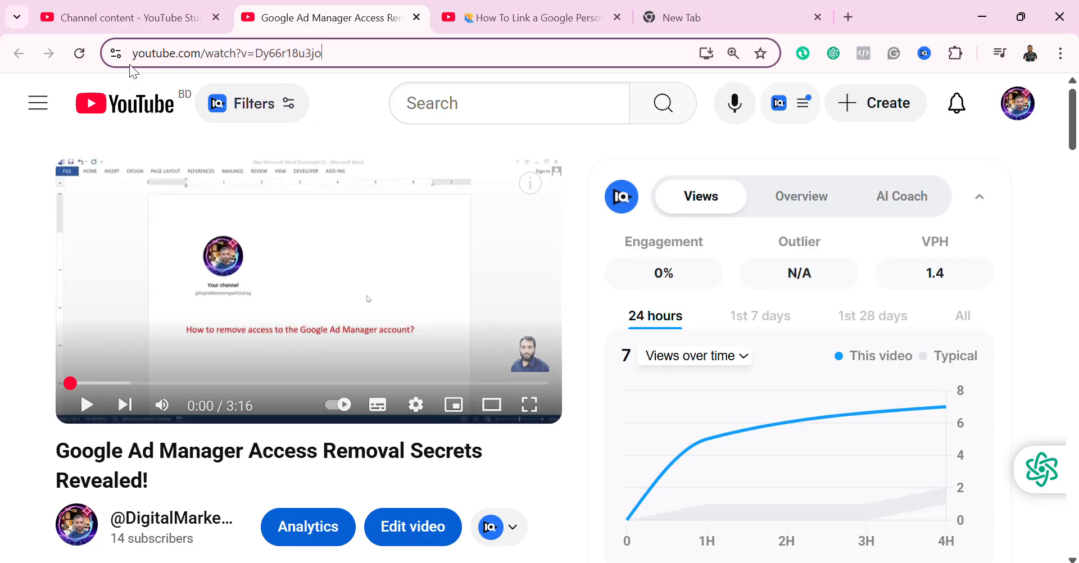
{"action": "left_click", "coordinate": [1021, 112]}
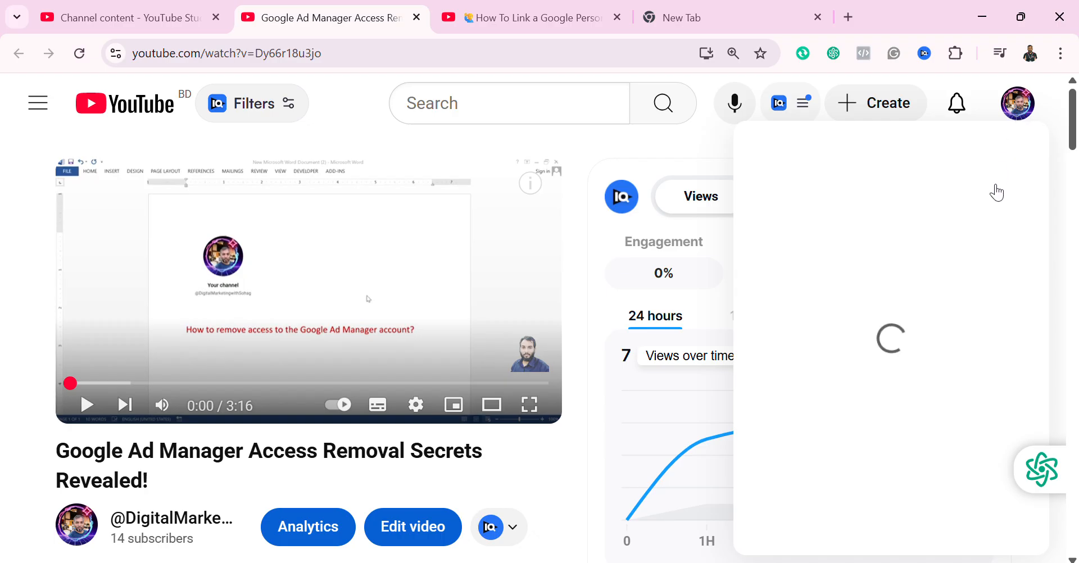
{"action": "left_click", "coordinate": [781, 383]}
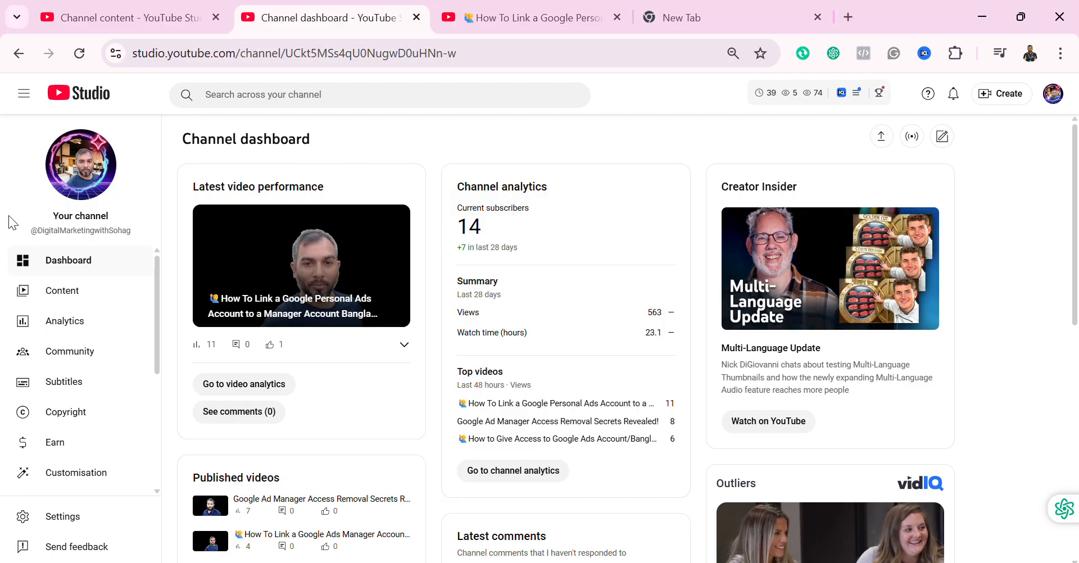
{"action": "left_click", "coordinate": [81, 169]}
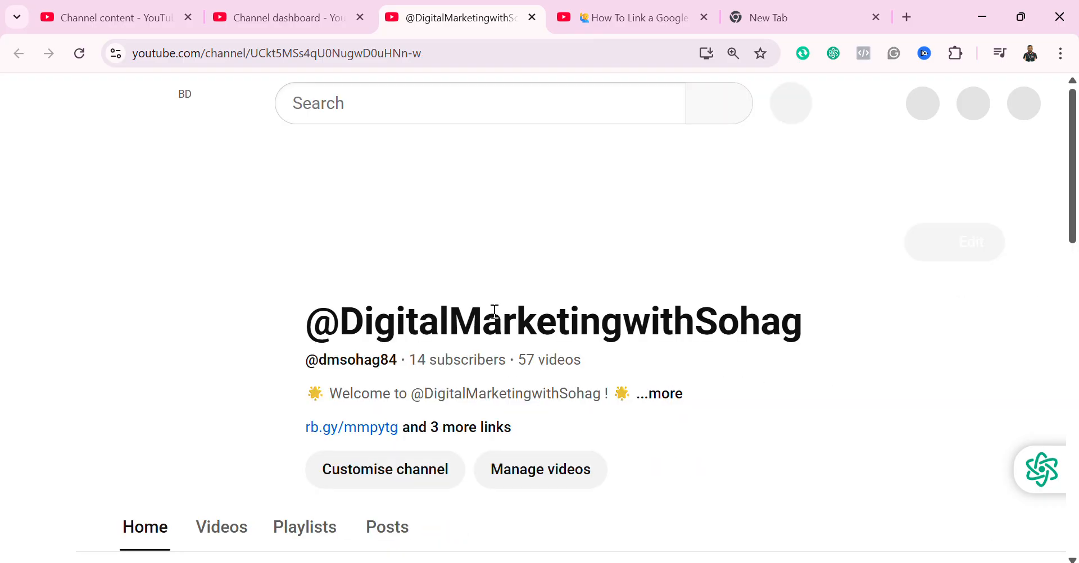
- Expand the channel description, open the channel link under More info and copy the channel's full URL
{"action": "left_click", "coordinate": [656, 398]}
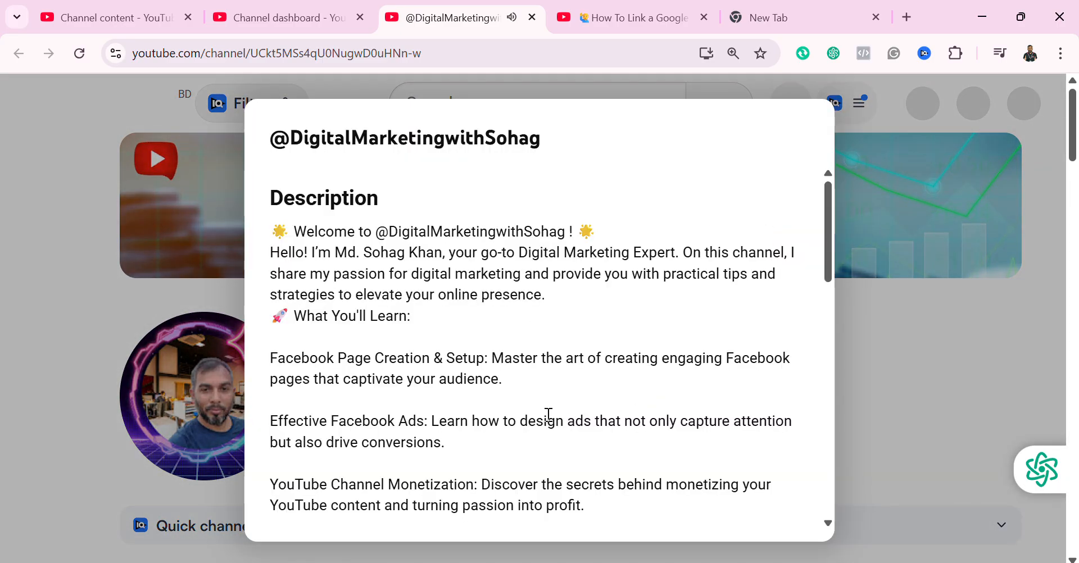
{"action": "scroll", "coordinate": [528, 419], "scroll_direction": "down", "scroll_amount": 8}
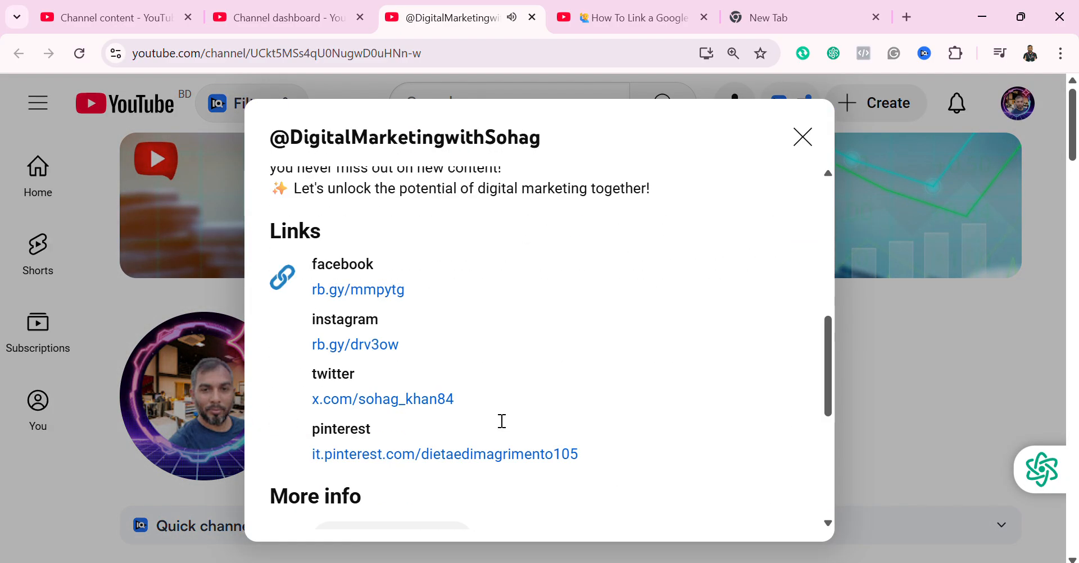
{"action": "scroll", "coordinate": [446, 444], "scroll_direction": "down", "scroll_amount": 3}
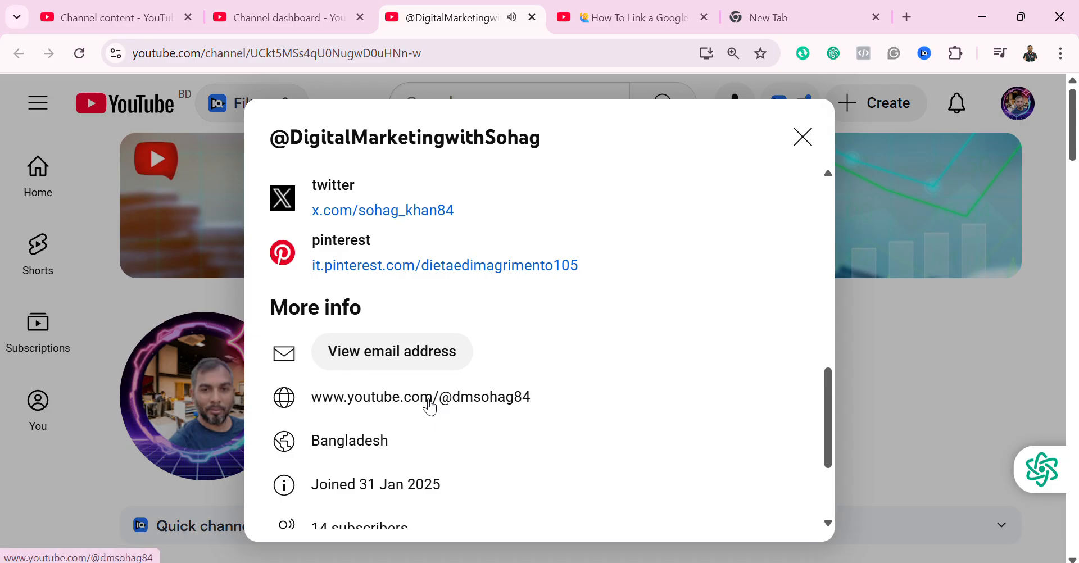
{"action": "left_click", "coordinate": [430, 406]}
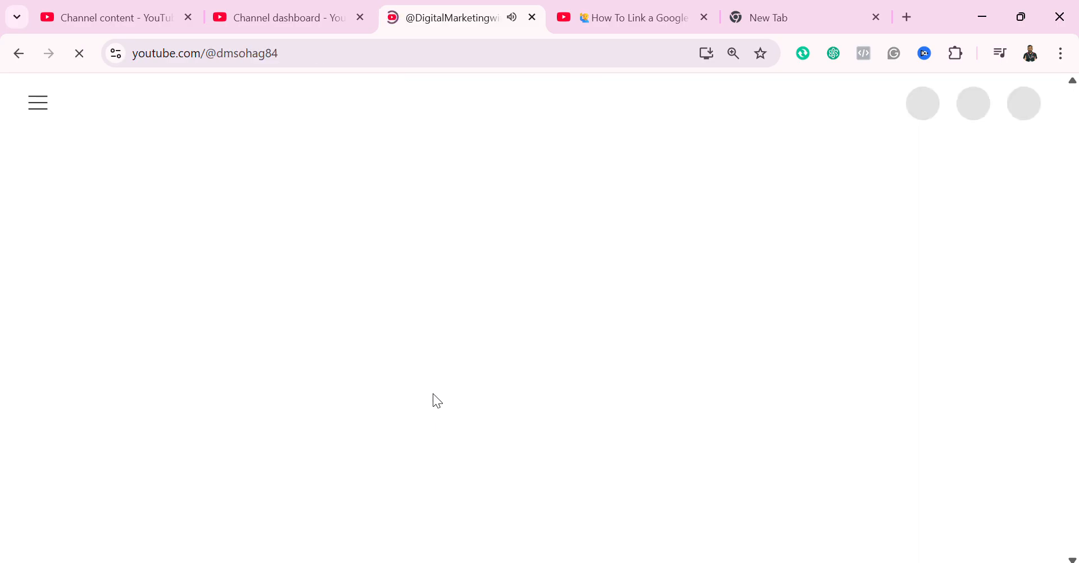
{"action": "left_click", "coordinate": [305, 56]}
{"action": "left_click", "coordinate": [314, 55]}
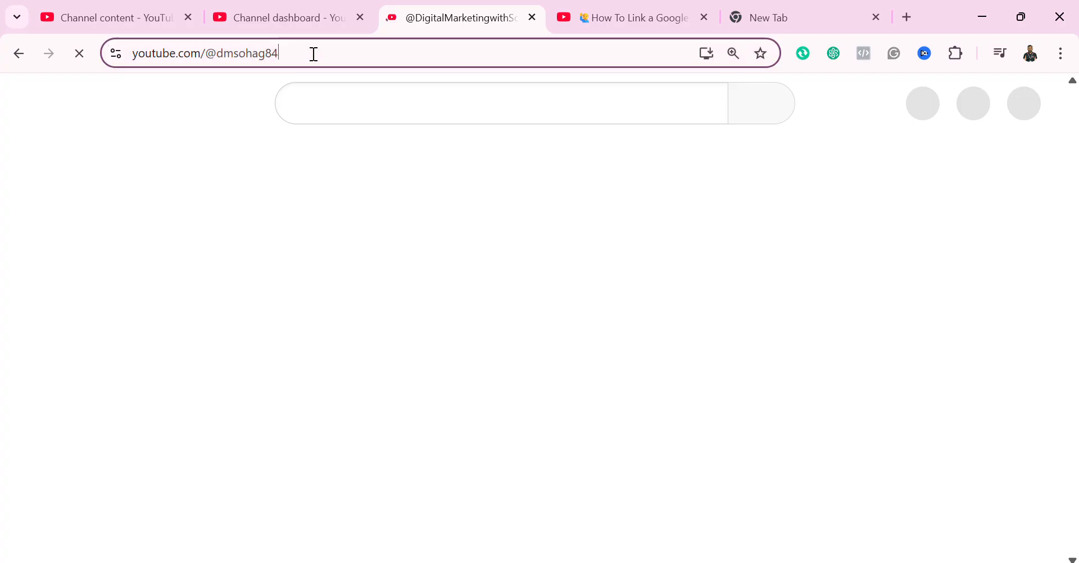
{"action": "left_click", "coordinate": [314, 54]}
{"action": "left_click", "coordinate": [366, 54]}
{"action": "left_click_drag", "start_coordinate": [366, 53], "coordinate": [138, 66]}
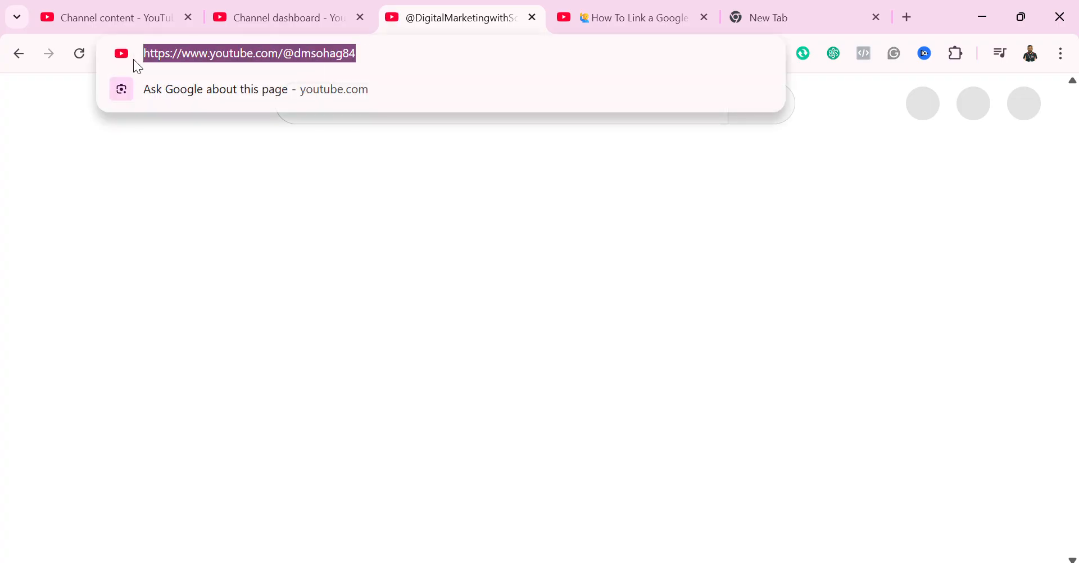
{"action": "right_click", "coordinate": [187, 51]}
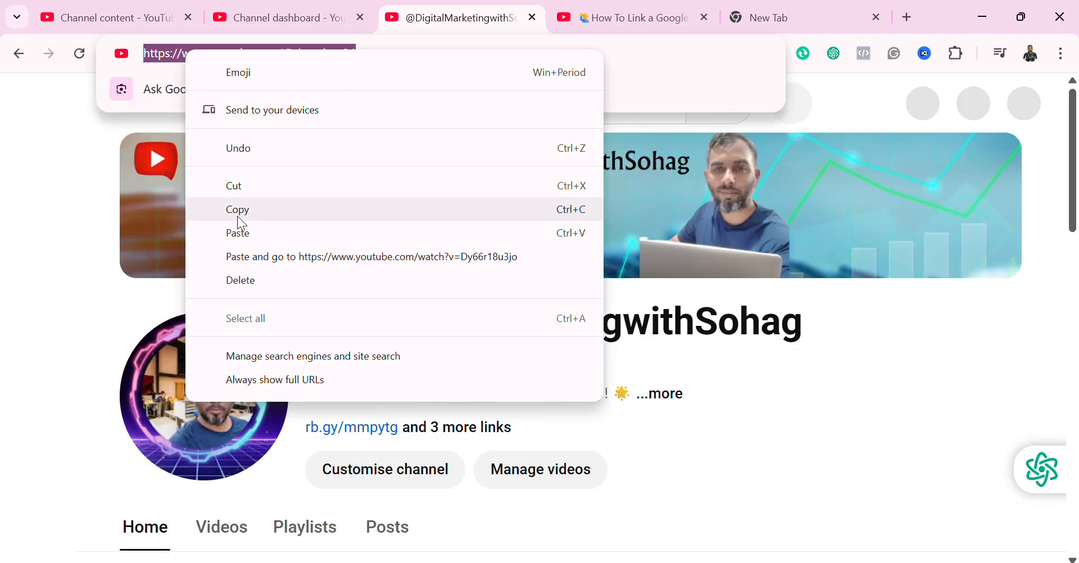
{"action": "left_click", "coordinate": [238, 214]}
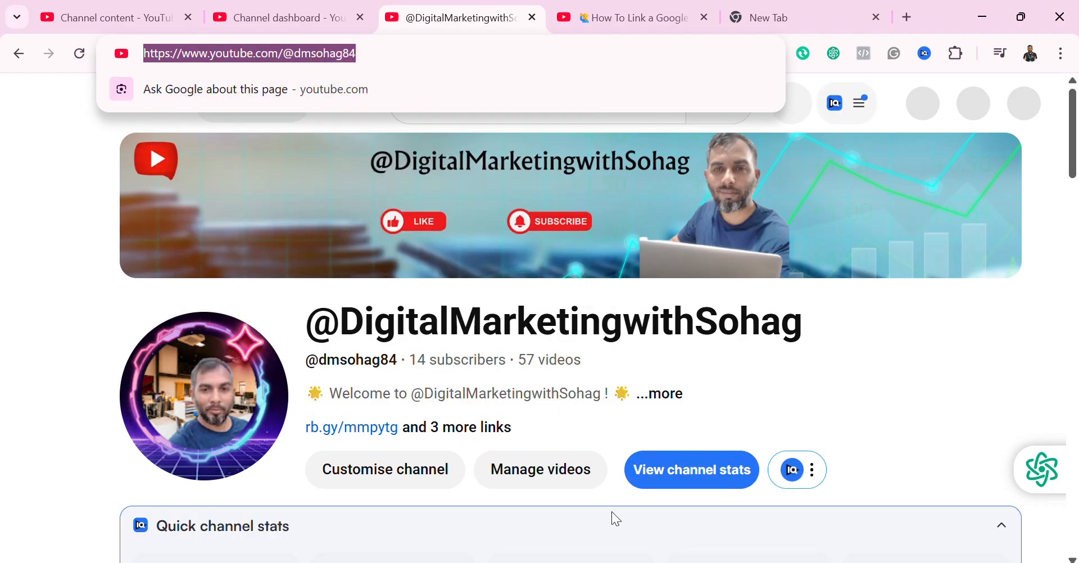
- Return to the Google Ads campaign and paste the copied channel URL as the ad's Final URL
{"action": "key", "text": "alt+Tab"}
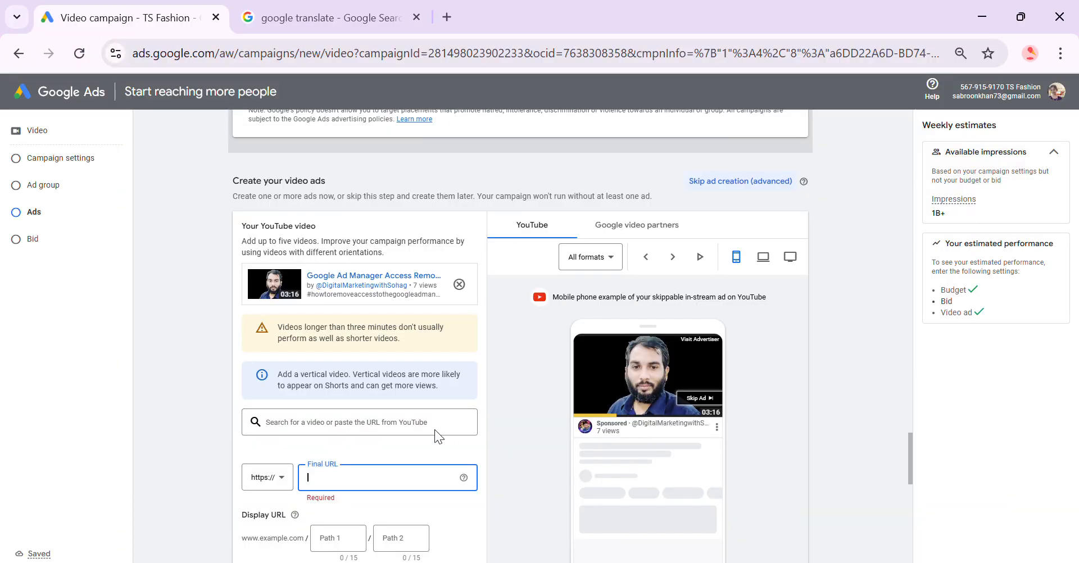
{"action": "right_click", "coordinate": [357, 477]}
{"action": "left_click", "coordinate": [403, 282]}
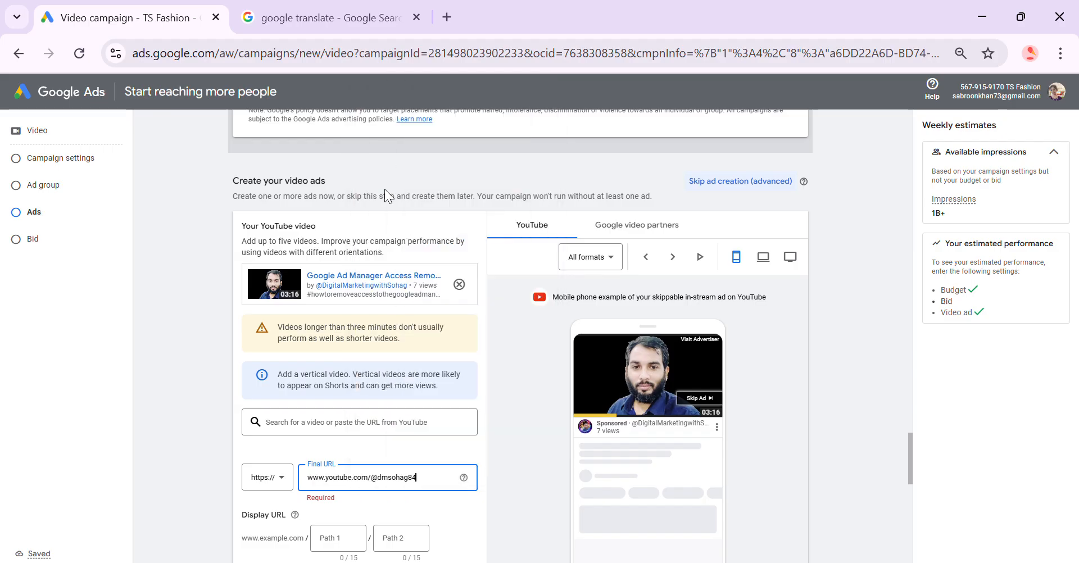
- Switch back to the YouTube browser, reduce its window from full size and close the channel page tab
{"action": "key", "text": "alt+Tab"}
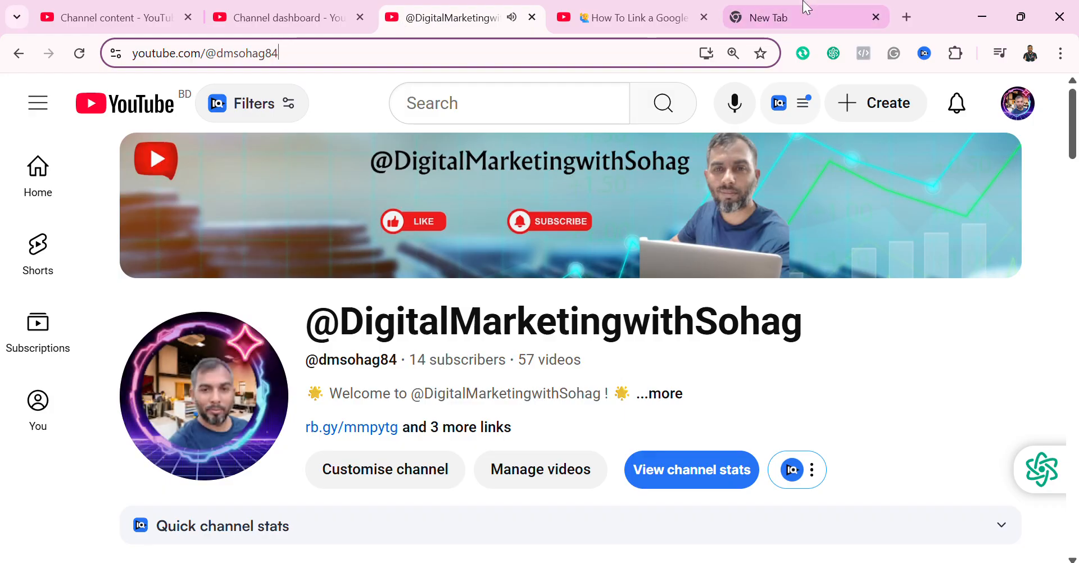
{"action": "left_click", "coordinate": [1022, 16]}
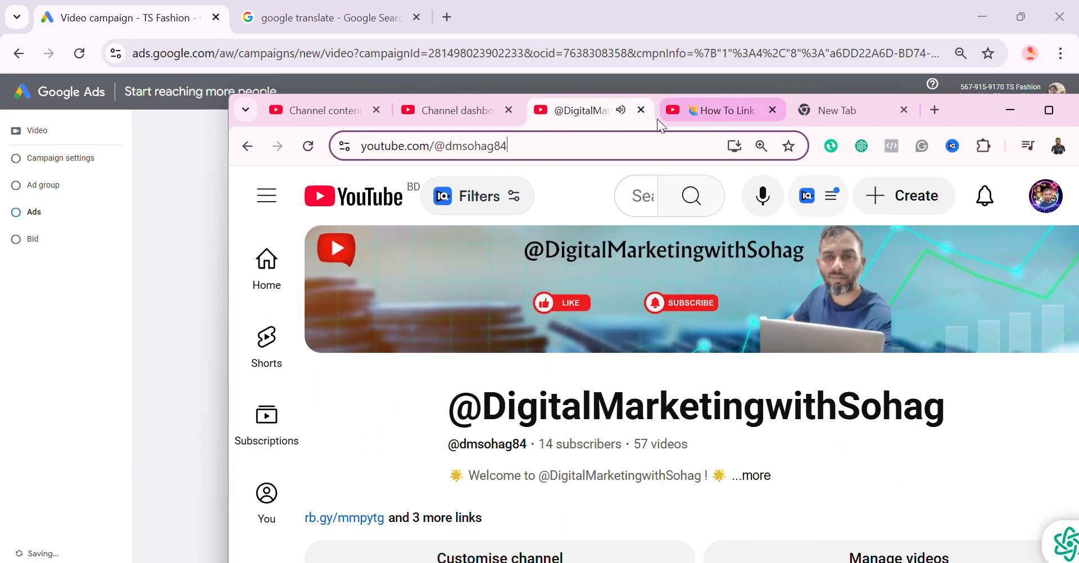
{"action": "left_click", "coordinate": [641, 109]}
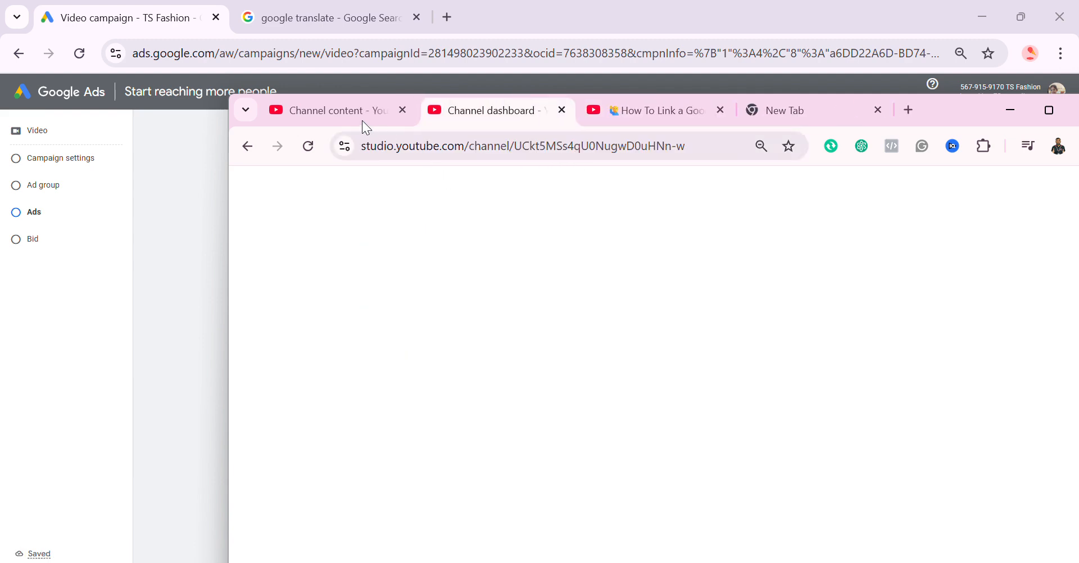
- Minimize the YouTube browser window and return to the Final URL and Display URL fields of the campaign's video ad
{"action": "left_click", "coordinate": [1011, 110]}
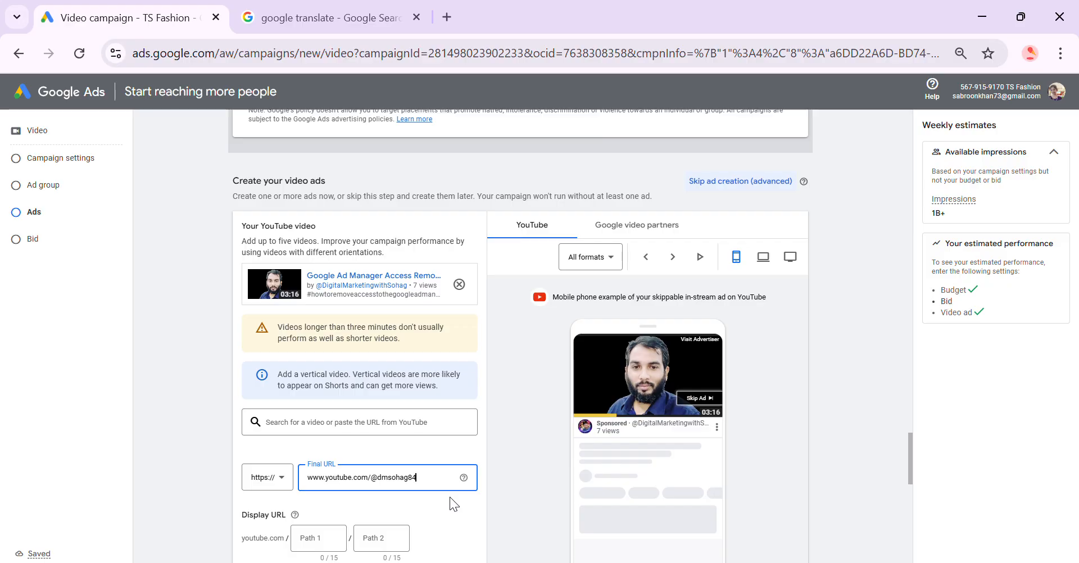
{"action": "scroll", "coordinate": [450, 497], "scroll_direction": "down", "scroll_amount": 2}
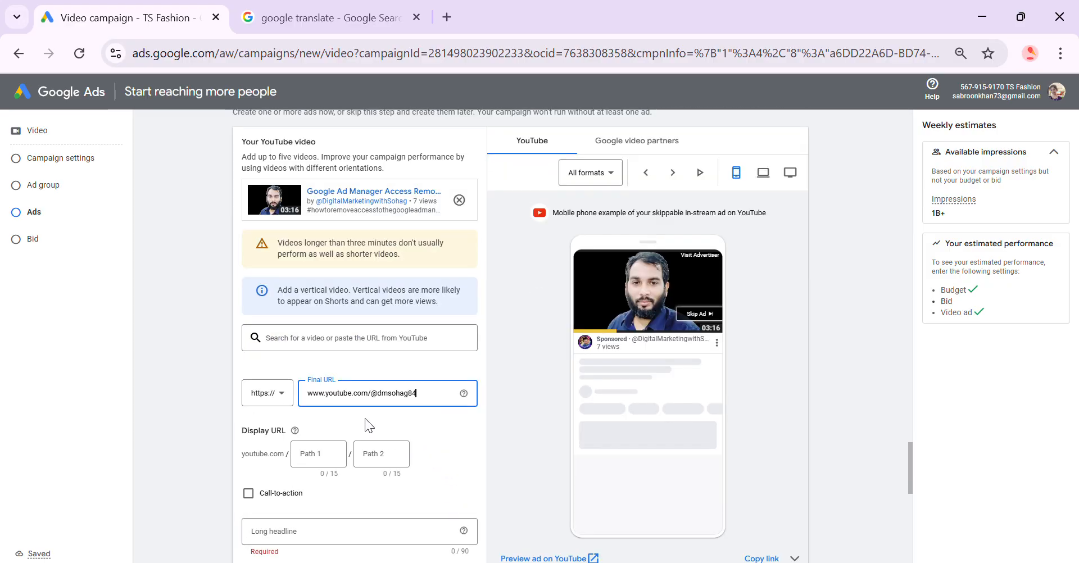
{"action": "left_click", "coordinate": [476, 453]}
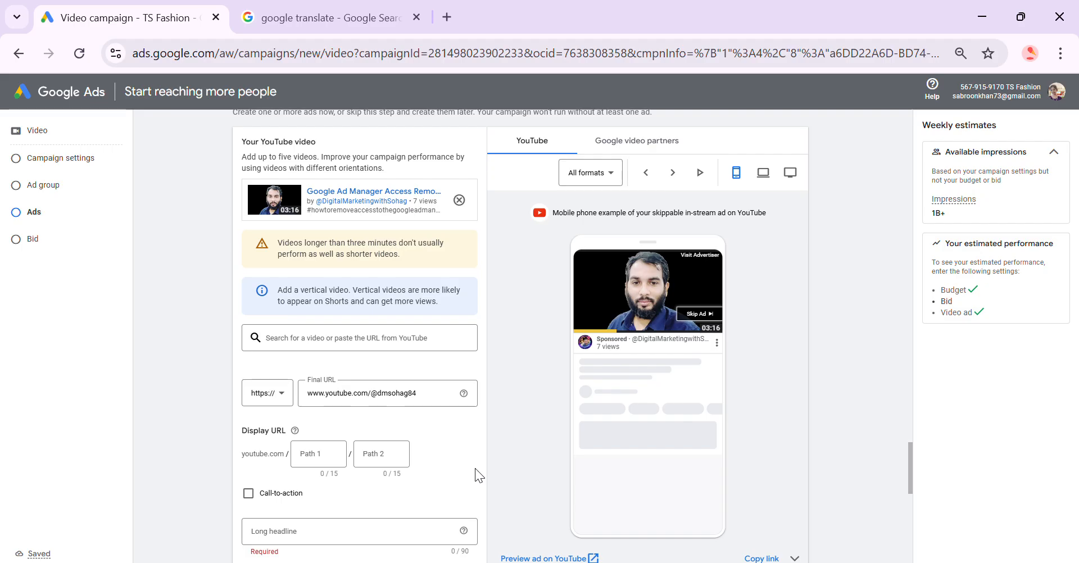
{"action": "scroll", "coordinate": [481, 460], "scroll_direction": "down", "scroll_amount": 2}
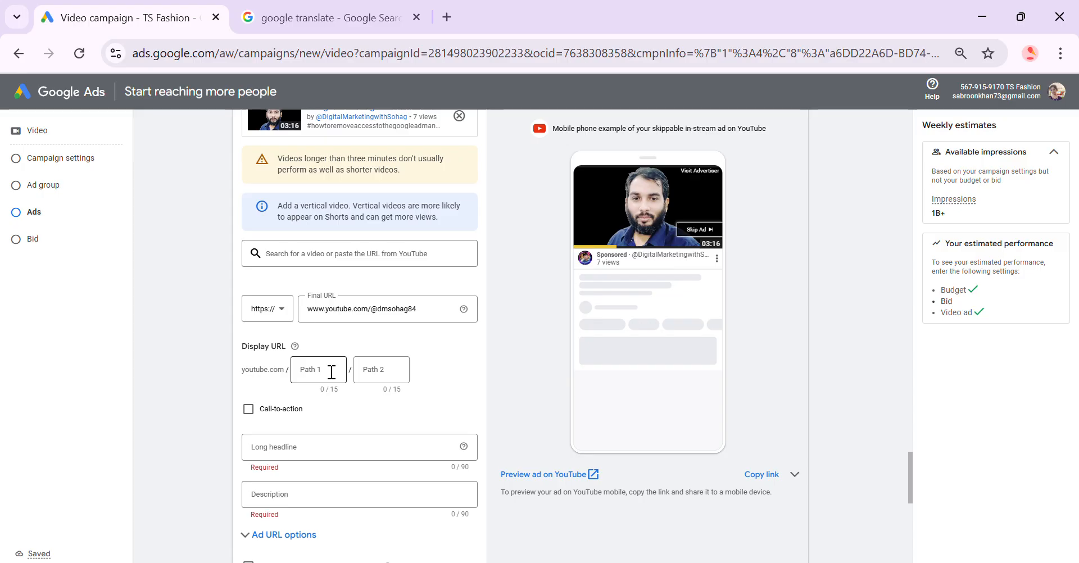
{"action": "scroll", "coordinate": [392, 360], "scroll_direction": "up", "scroll_amount": 1}
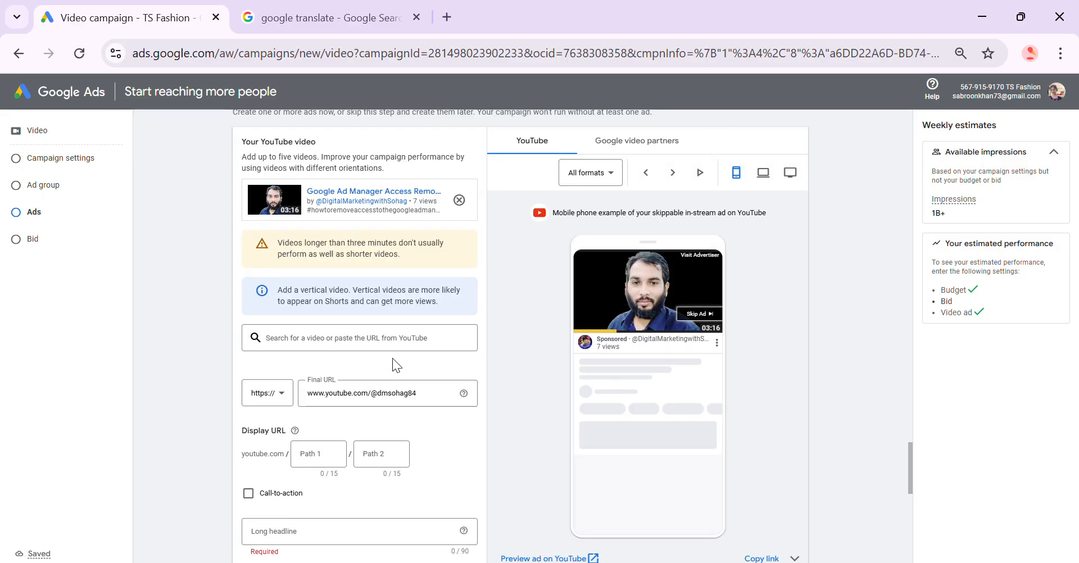
{"action": "scroll", "coordinate": [394, 366], "scroll_direction": "up", "scroll_amount": 1}
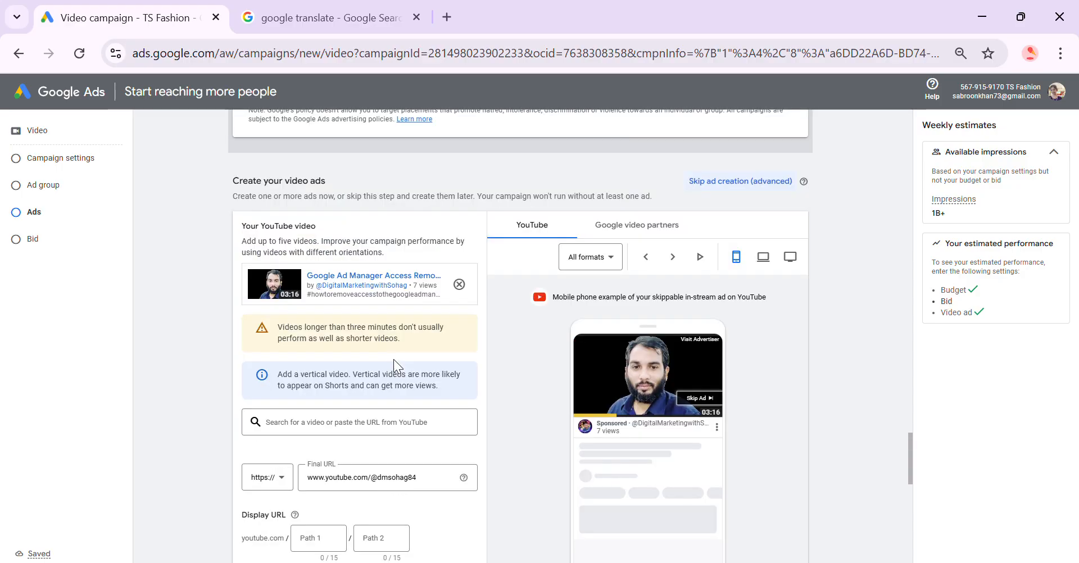
{"action": "scroll", "coordinate": [393, 360], "scroll_direction": "down", "scroll_amount": 1}
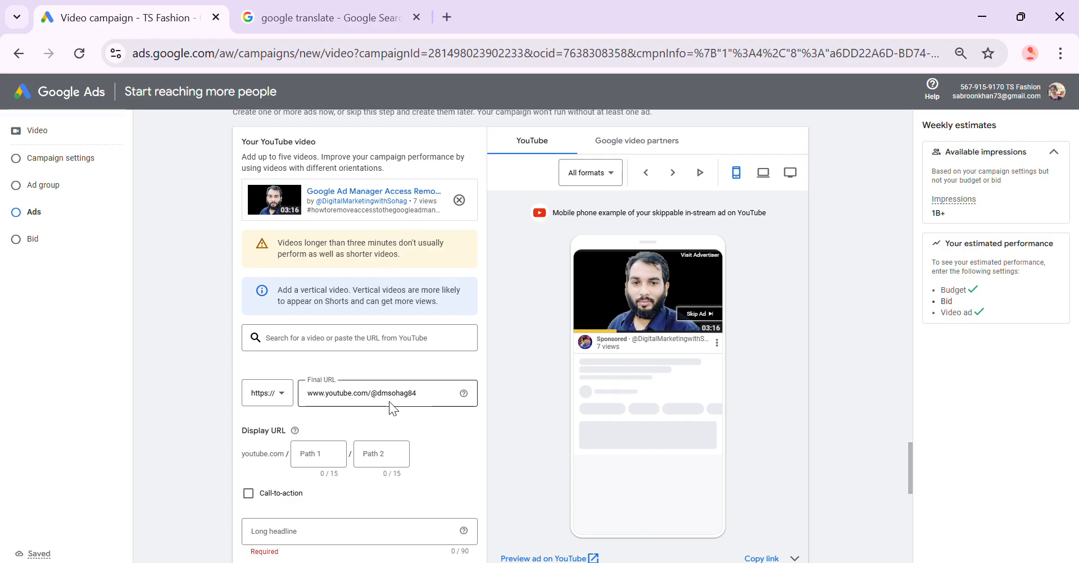
- Set the ad's Display URL paths to "digital" and "marketing"
{"action": "left_click", "coordinate": [329, 453]}
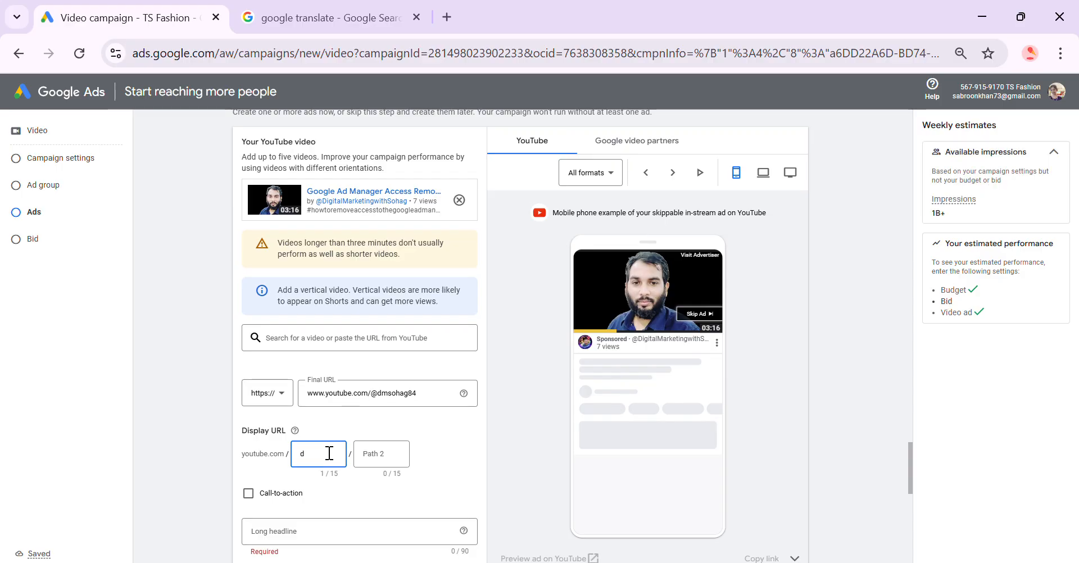
{"action": "type", "text": "digital"}
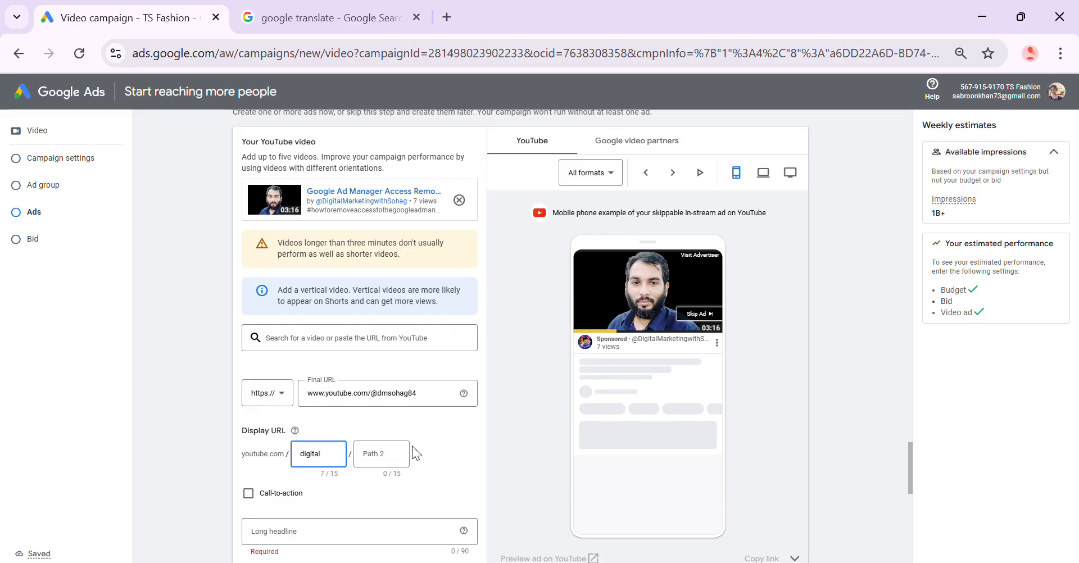
{"action": "left_click", "coordinate": [383, 453]}
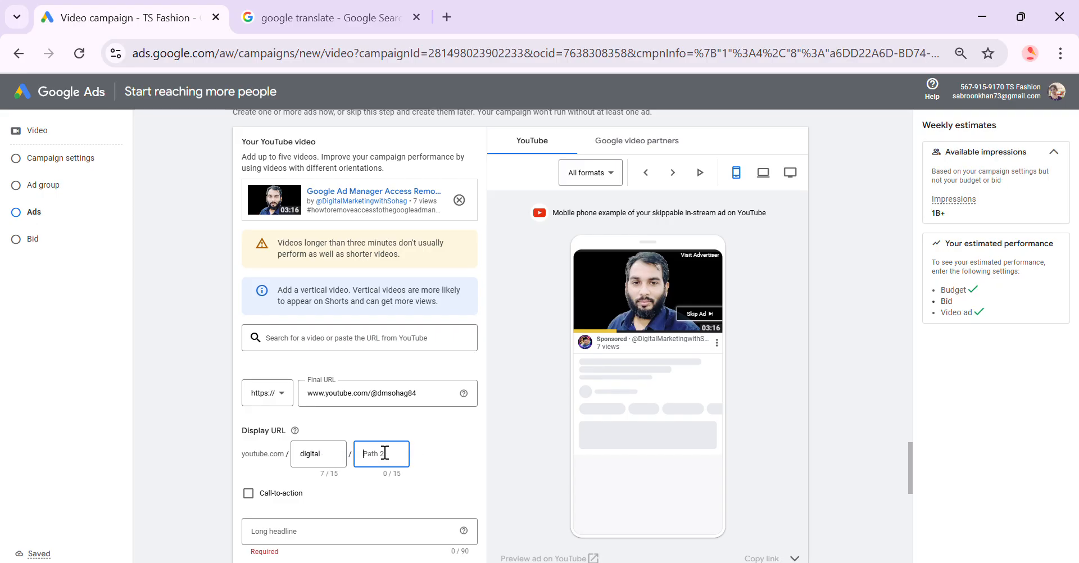
{"action": "type", "text": "mar"}
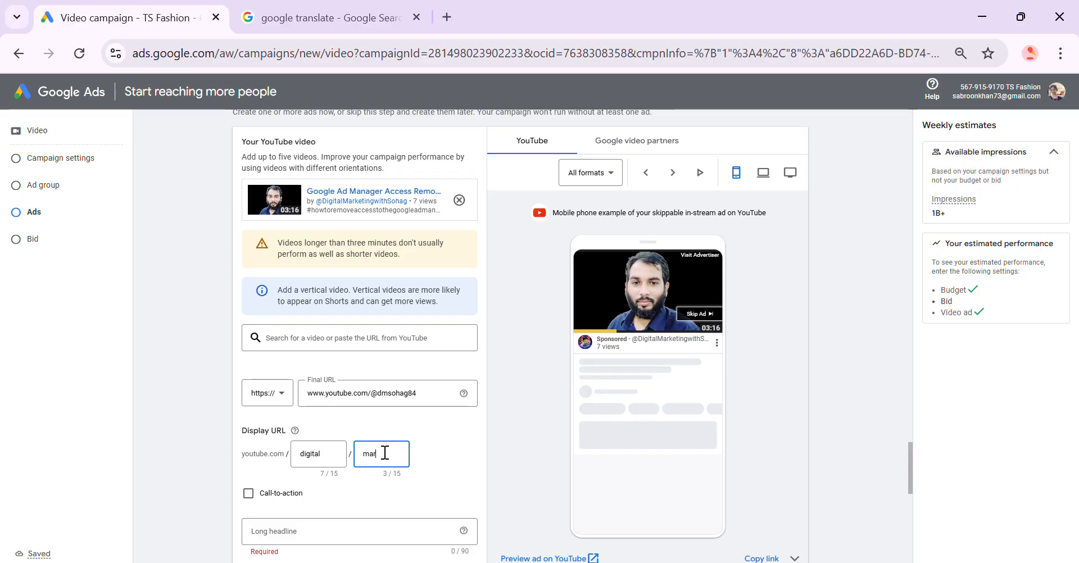
{"action": "type", "text": "keting"}
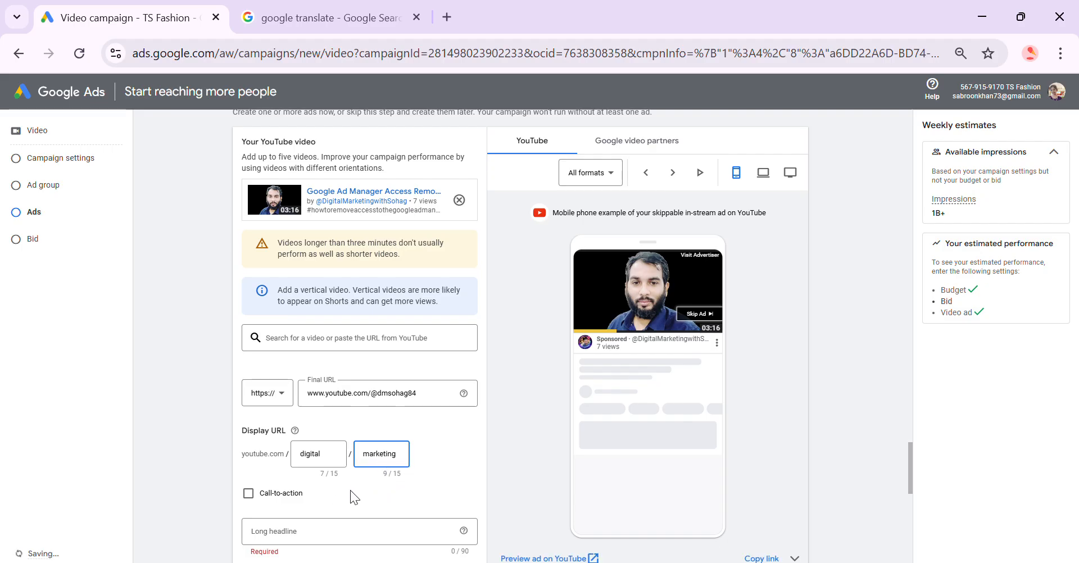
- Enable the ad's call-to-action and choose "Learn more" as its text
{"action": "left_click", "coordinate": [248, 493]}
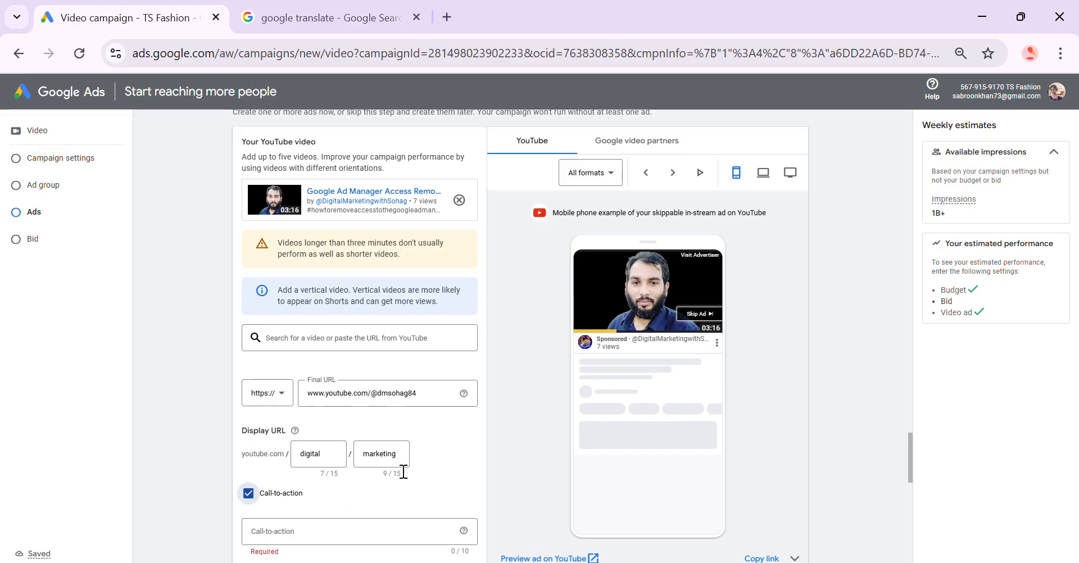
{"action": "scroll", "coordinate": [403, 473], "scroll_direction": "down", "scroll_amount": 2}
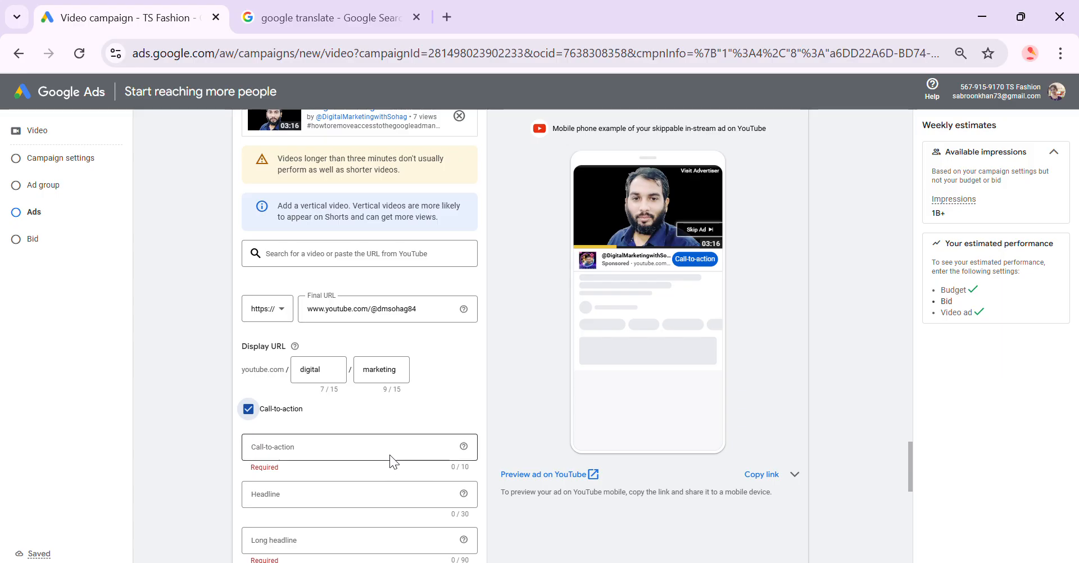
{"action": "left_click", "coordinate": [392, 448]}
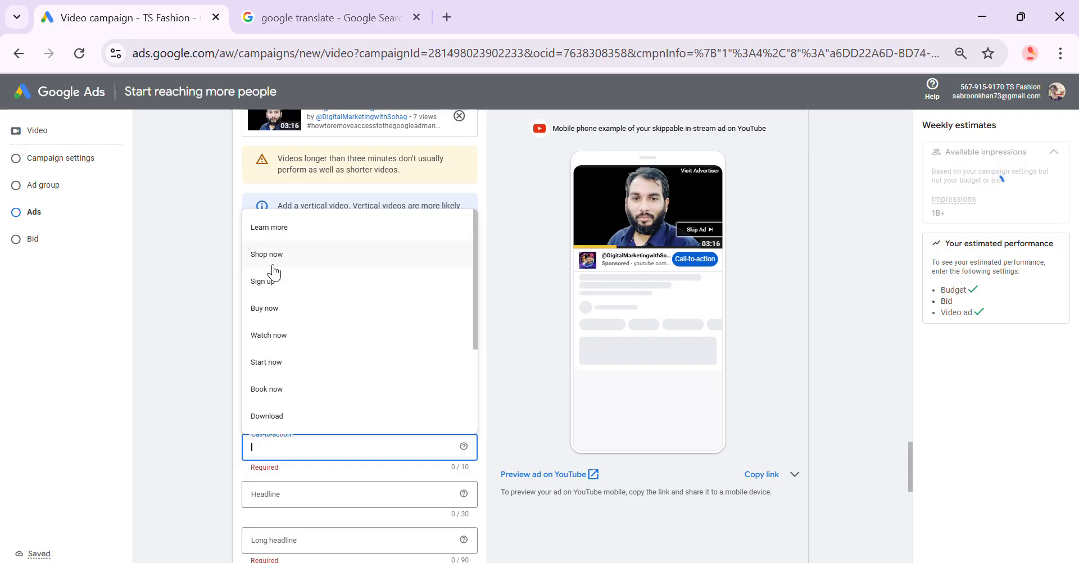
{"action": "left_click", "coordinate": [270, 239]}
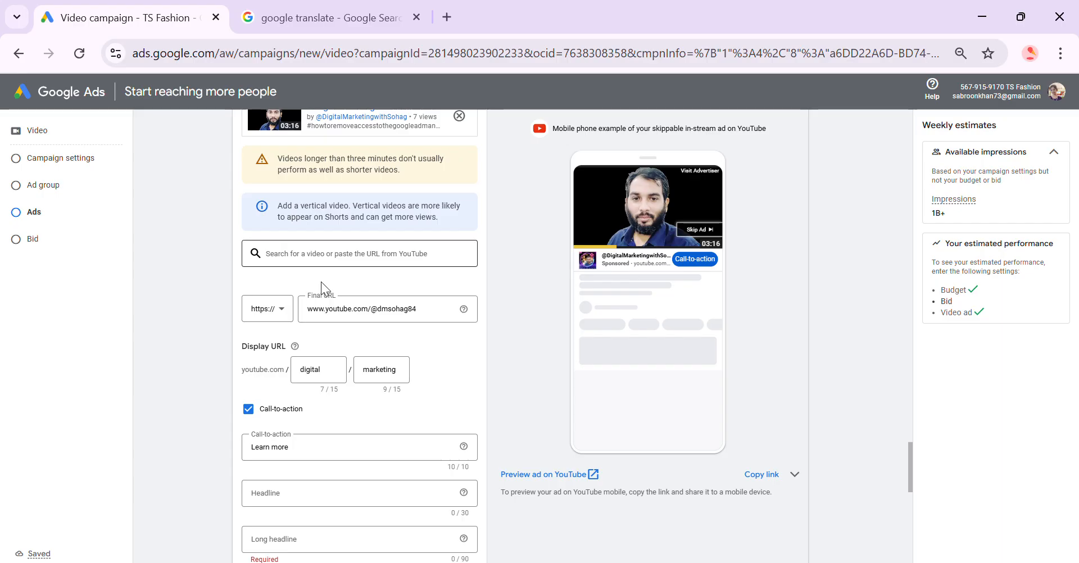
- Enter "social media marketing" as the ad's headline
{"action": "scroll", "coordinate": [376, 478], "scroll_direction": "down", "scroll_amount": 2}
{"action": "left_click", "coordinate": [324, 413]}
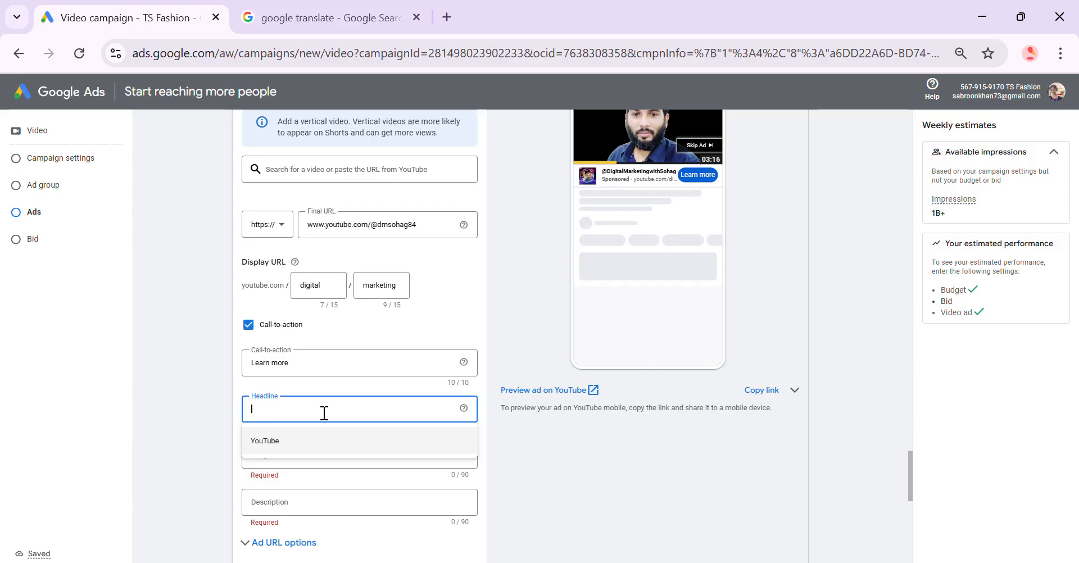
{"action": "type", "text": "s"}
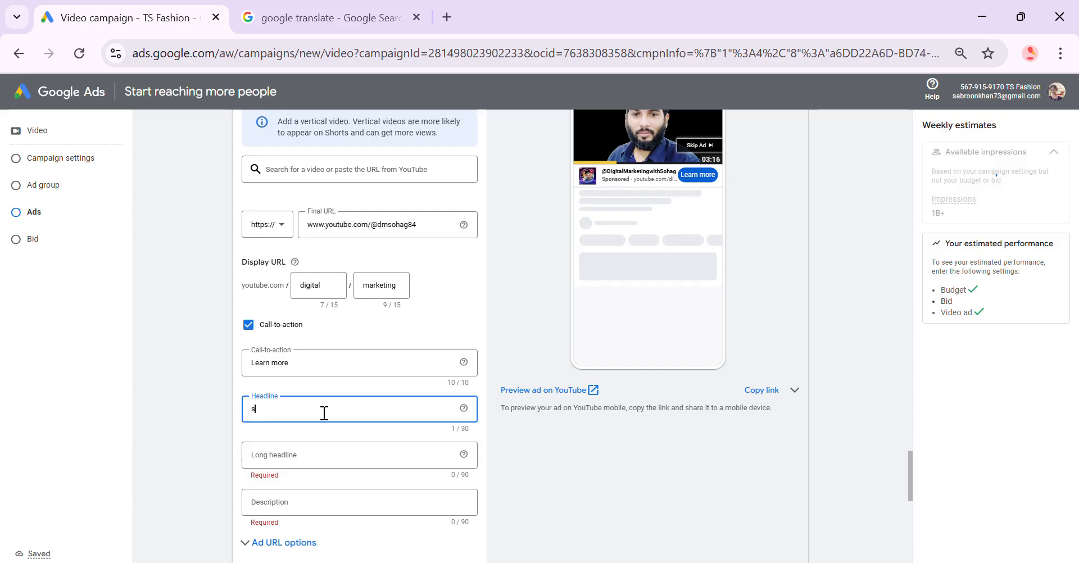
{"action": "type", "text": "ocial media marketing"}
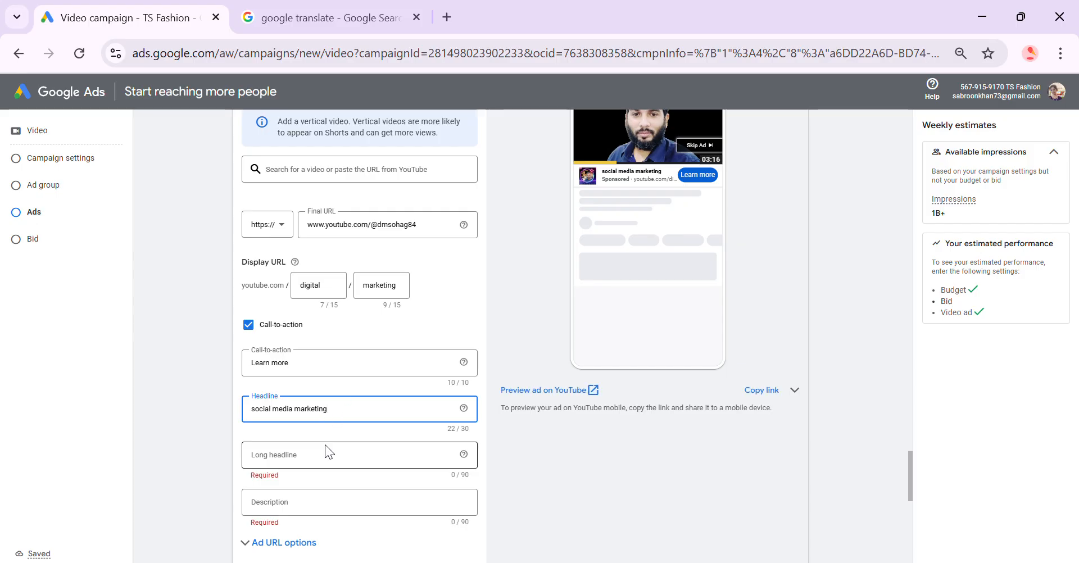
- Copy the headline text into the long headline and extend it to read "social media marketing course"
{"action": "left_click", "coordinate": [338, 456]}
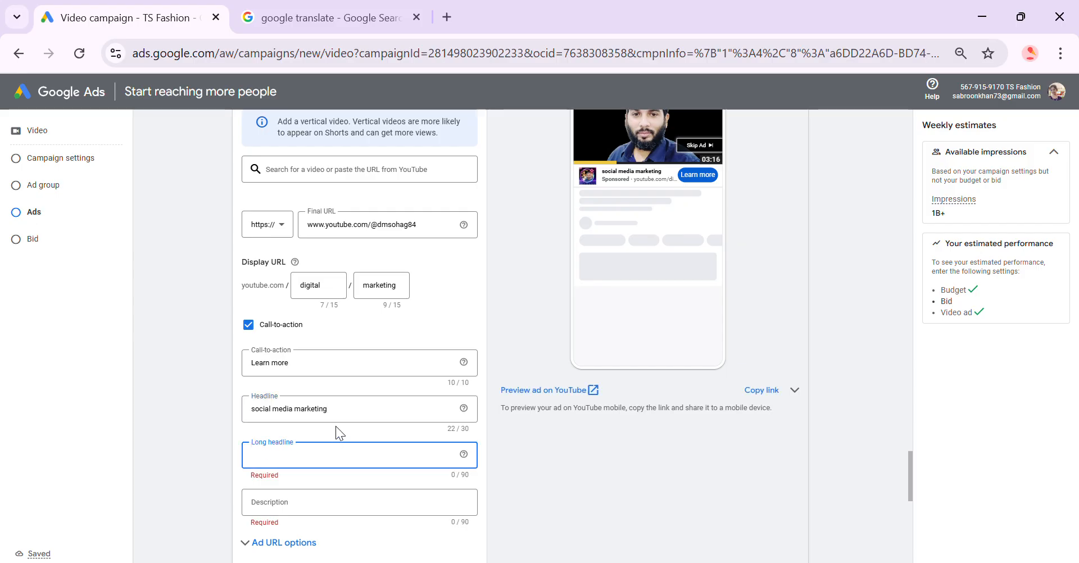
{"action": "left_click_drag", "start_coordinate": [336, 409], "coordinate": [241, 413]}
{"action": "key", "text": "ctrl+c"}
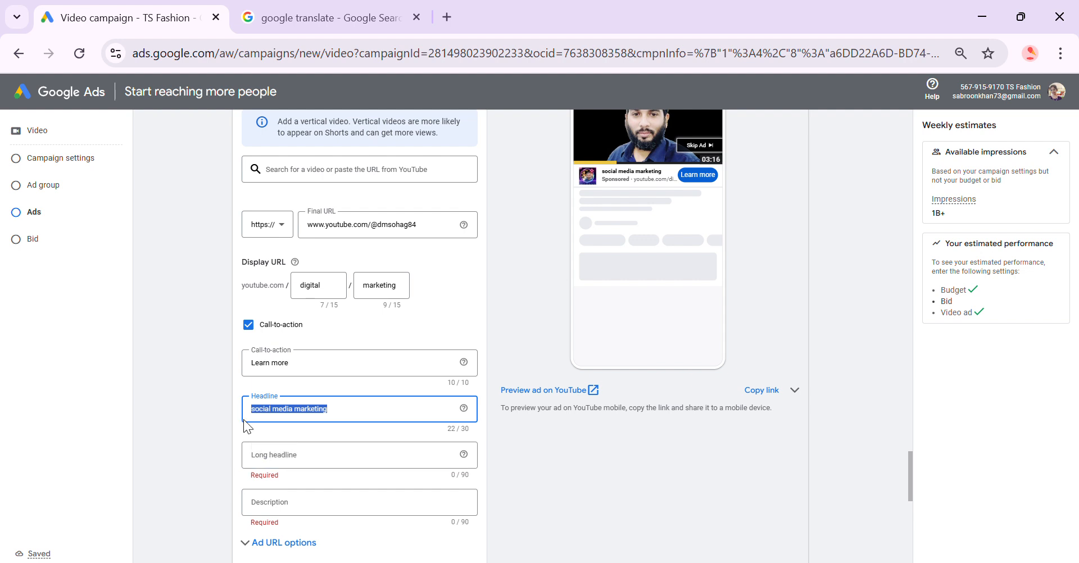
{"action": "left_click", "coordinate": [296, 452]}
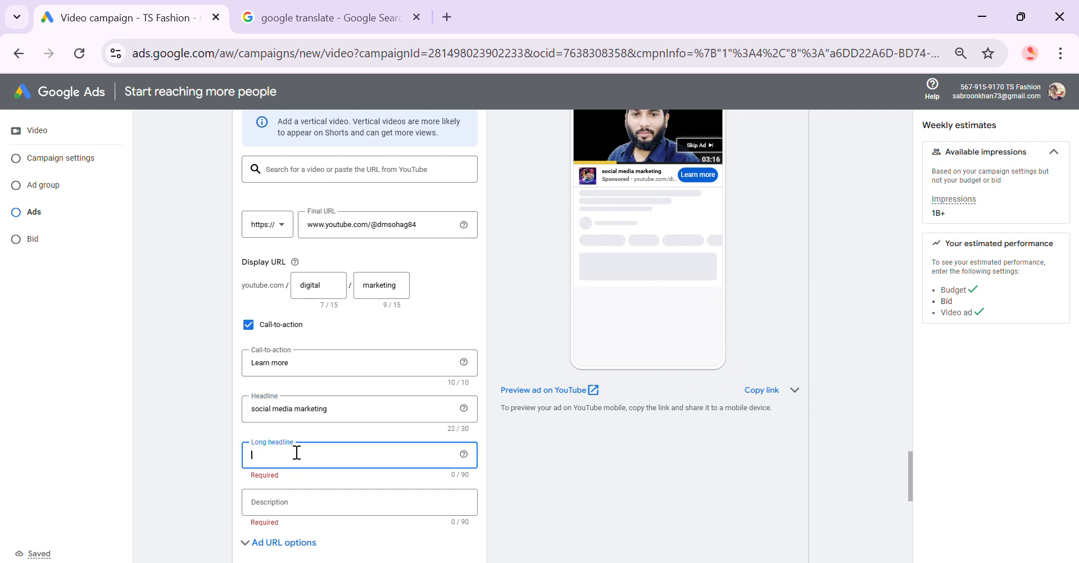
{"action": "key", "text": "ctrl+v"}
{"action": "type", "text": "d"}
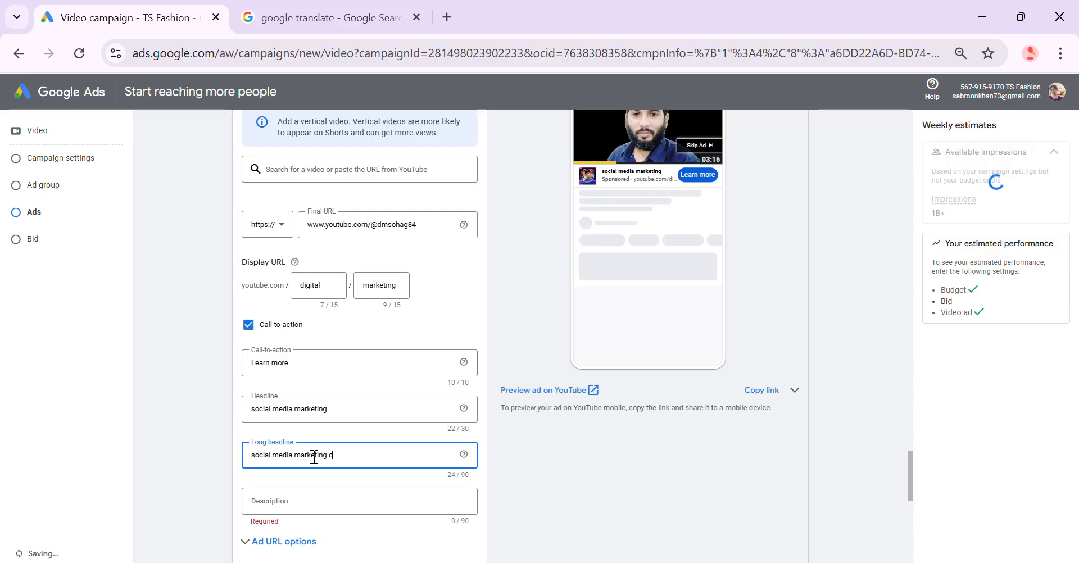
{"action": "key", "text": "BackSpace"}
{"action": "type", "text": "course"}
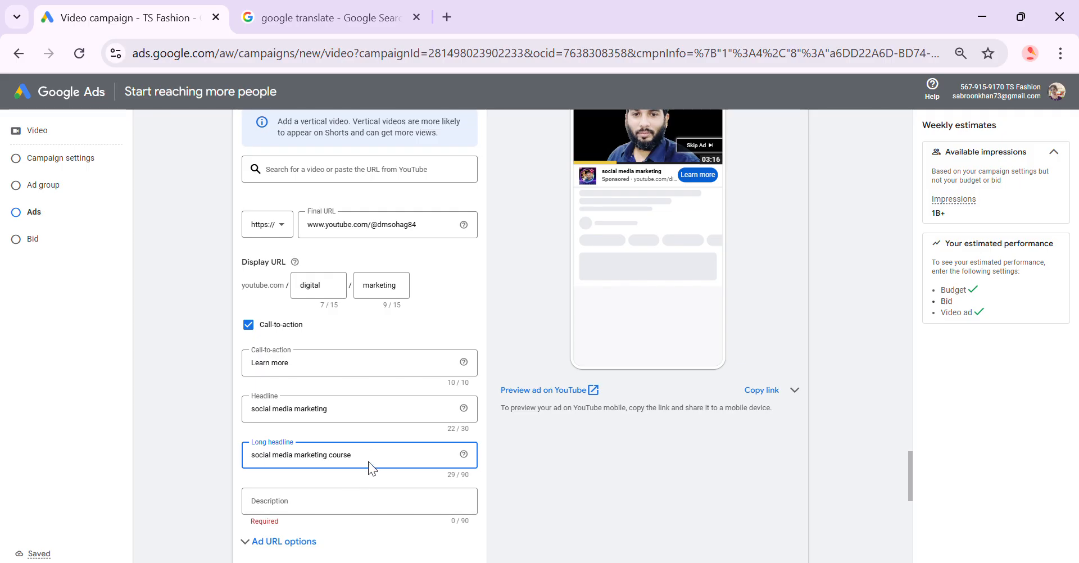
- Copy the long headline into the ad's description and extend it to "social media marketing course running 50% off"
{"action": "left_click_drag", "start_coordinate": [366, 454], "coordinate": [249, 450]}
{"action": "key", "text": "ctrl+c"}
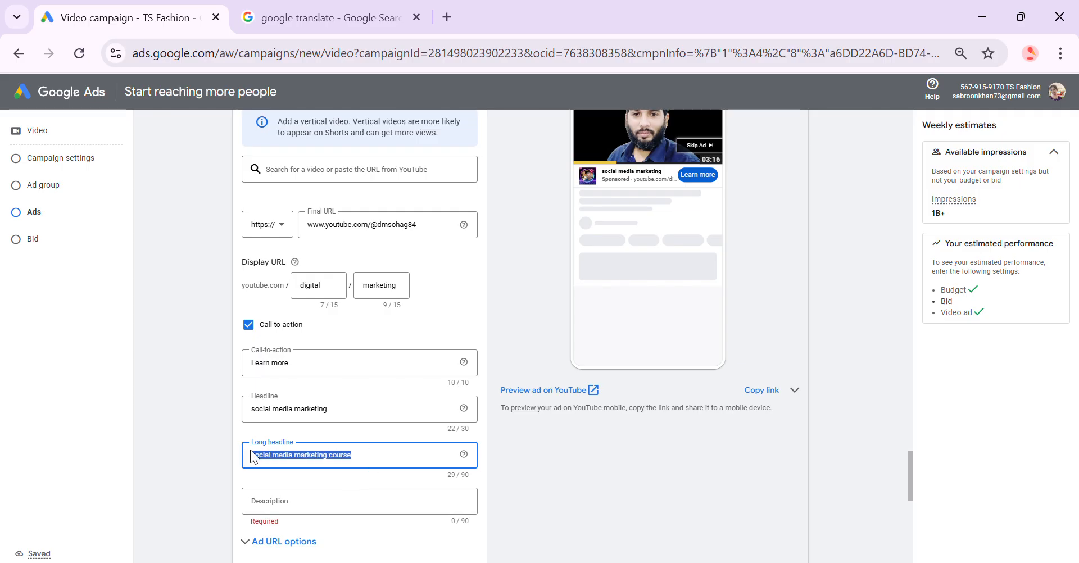
{"action": "left_click", "coordinate": [304, 504]}
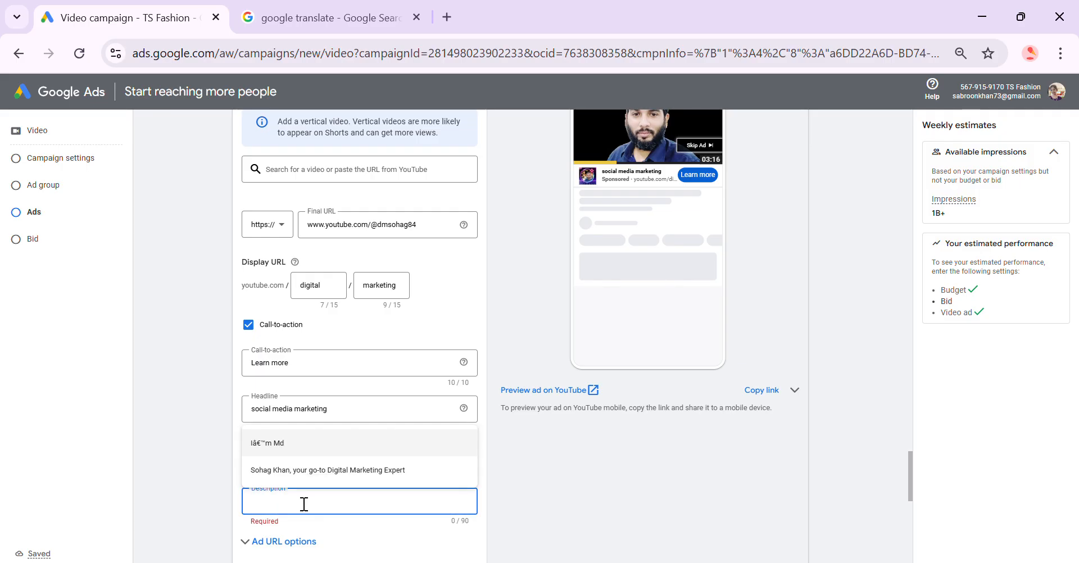
{"action": "key", "text": "ctrl+v"}
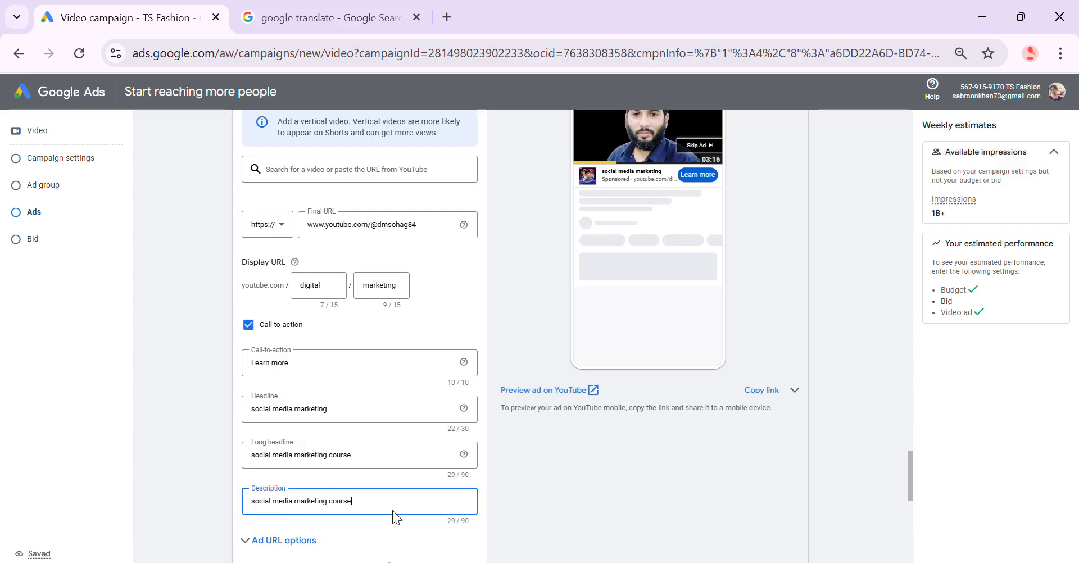
{"action": "type", "text": "runnin"}
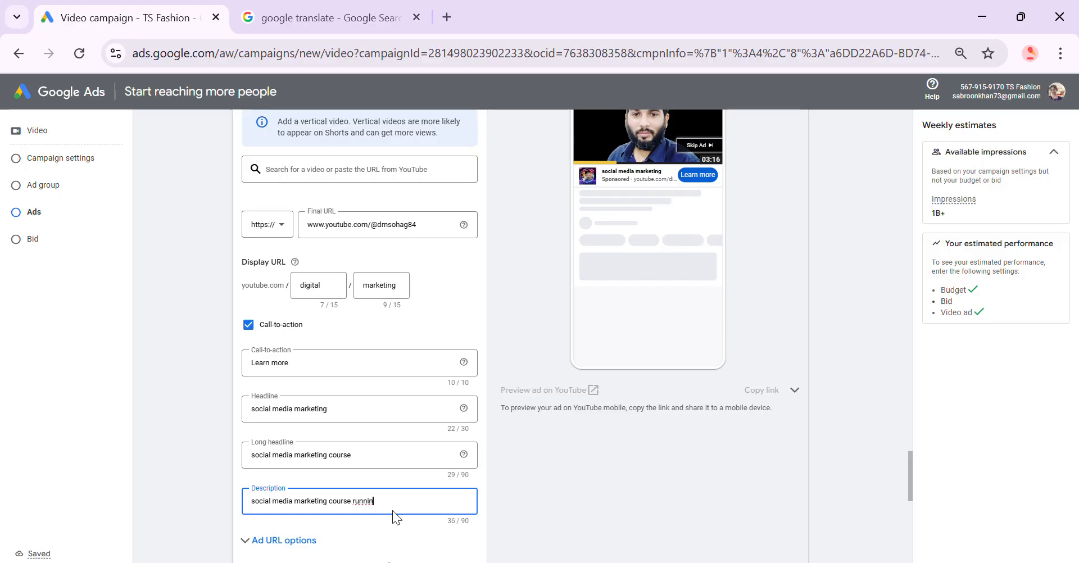
{"action": "type", "text": "g 50"}
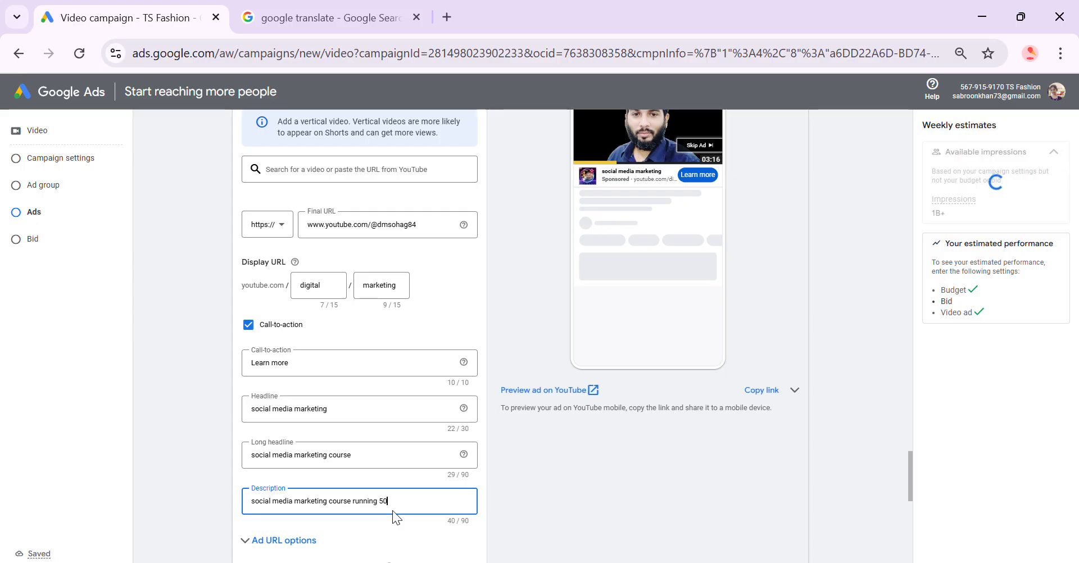
{"action": "type", "text": "% off"}
- Review the ad preview and the remaining ad URL, companion banner, ad name, asset optimisation and target CPV bid settings
{"action": "scroll", "coordinate": [601, 444], "scroll_direction": "up", "scroll_amount": 2}
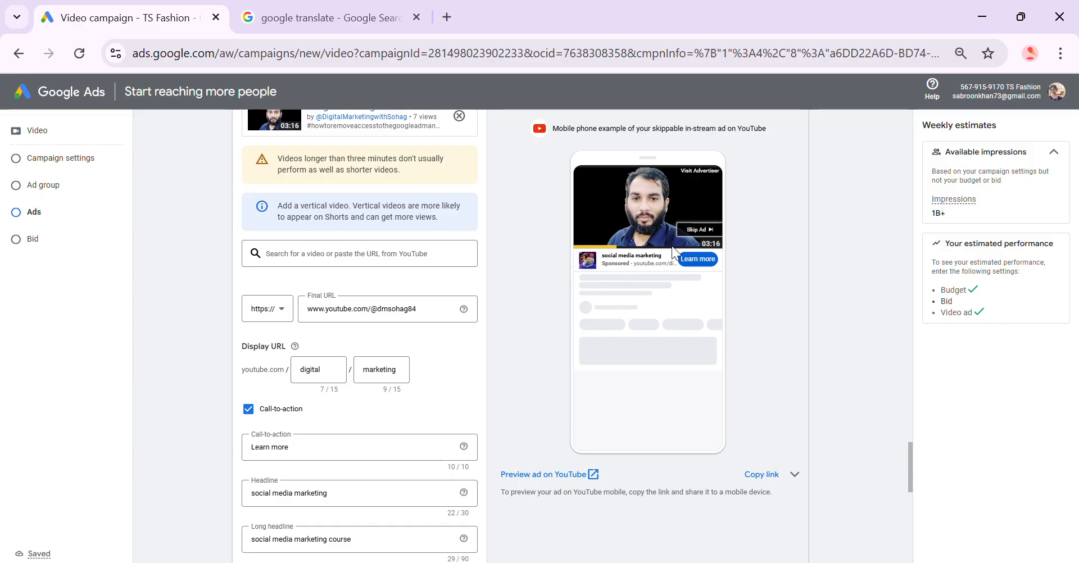
{"action": "scroll", "coordinate": [389, 436], "scroll_direction": "down", "scroll_amount": 3}
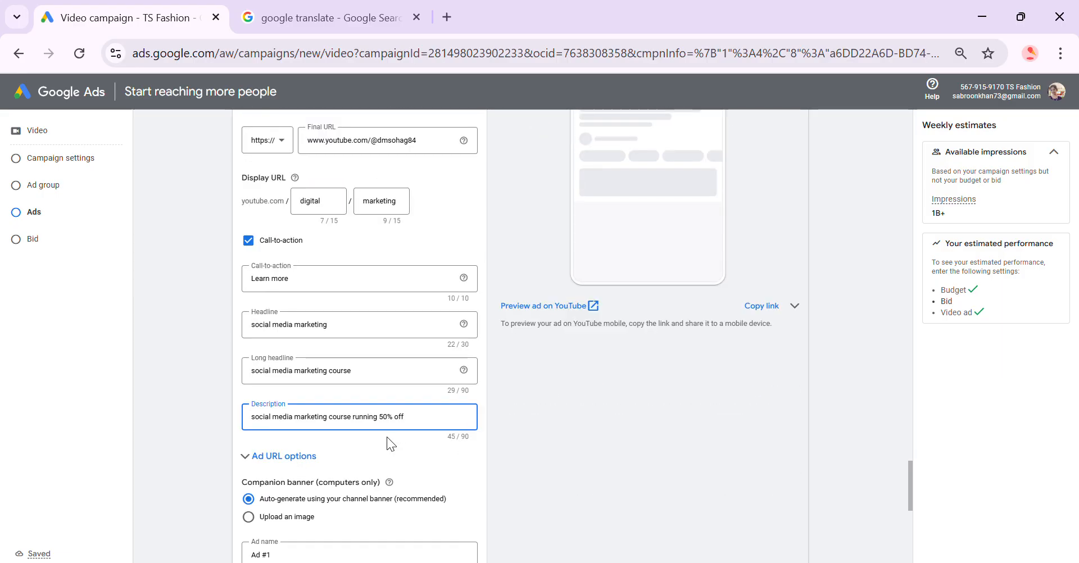
{"action": "scroll", "coordinate": [386, 437], "scroll_direction": "down", "scroll_amount": 2}
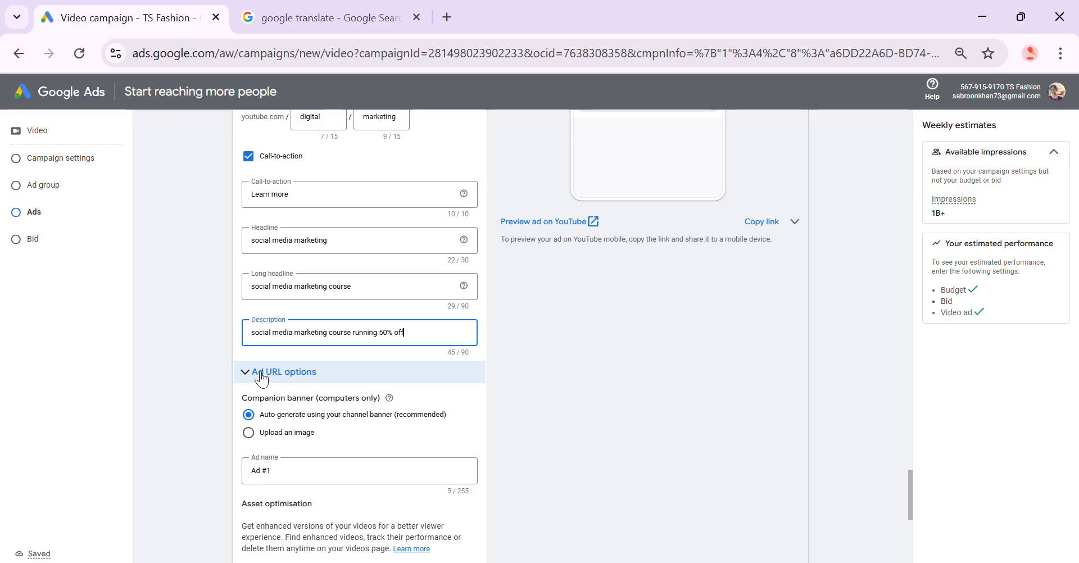
{"action": "scroll", "coordinate": [261, 382], "scroll_direction": "down", "scroll_amount": 2}
{"action": "scroll", "coordinate": [263, 373], "scroll_direction": "down", "scroll_amount": 4}
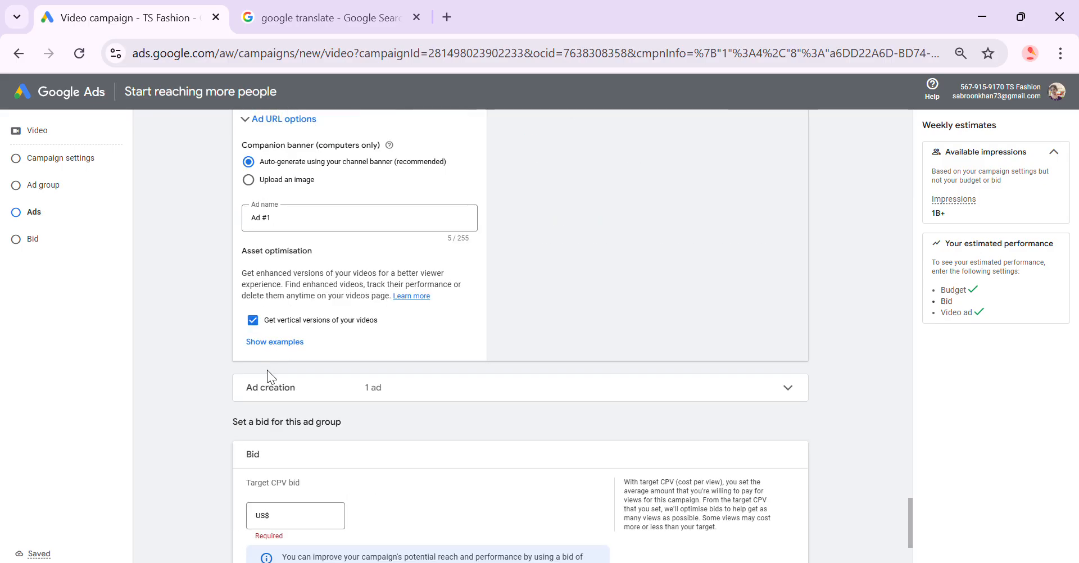
{"action": "scroll", "coordinate": [268, 370], "scroll_direction": "down", "scroll_amount": 4}
{"action": "scroll", "coordinate": [268, 370], "scroll_direction": "up", "scroll_amount": 2}
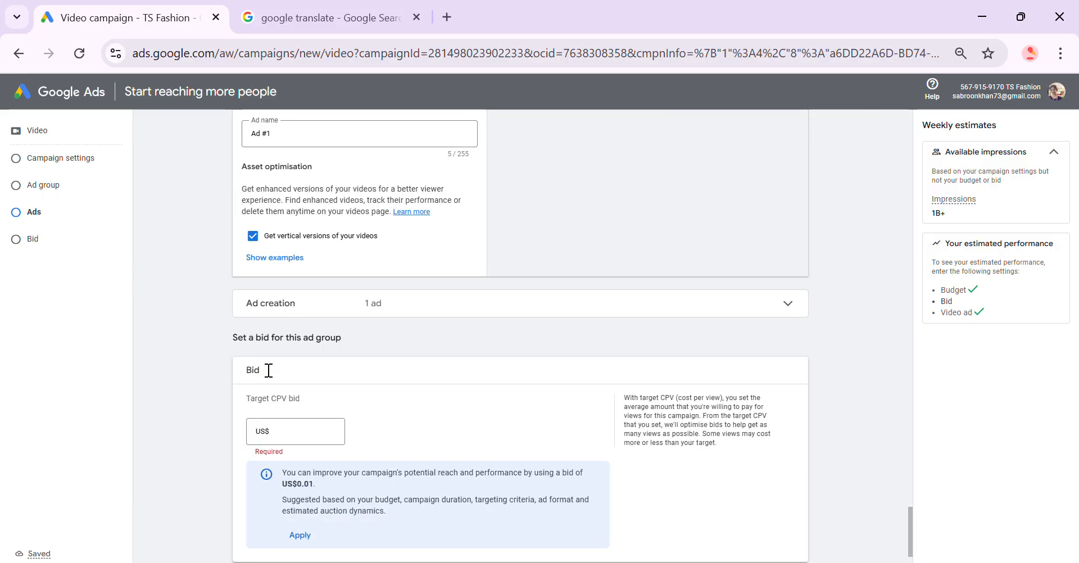
{"action": "scroll", "coordinate": [268, 370], "scroll_direction": "up", "scroll_amount": 2}
{"action": "scroll", "coordinate": [267, 371], "scroll_direction": "up", "scroll_amount": 2}
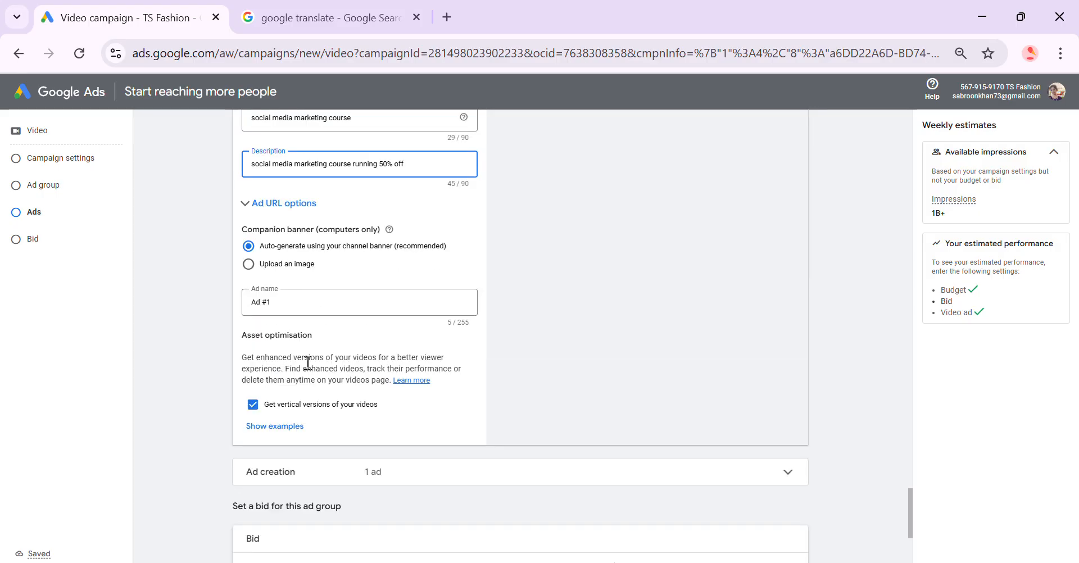
- Expand the ad's URL options and review the tracking template, final URL suffix, customised parameters, companion banner and asset optimisation settings
{"action": "scroll", "coordinate": [316, 376], "scroll_direction": "up", "scroll_amount": 2}
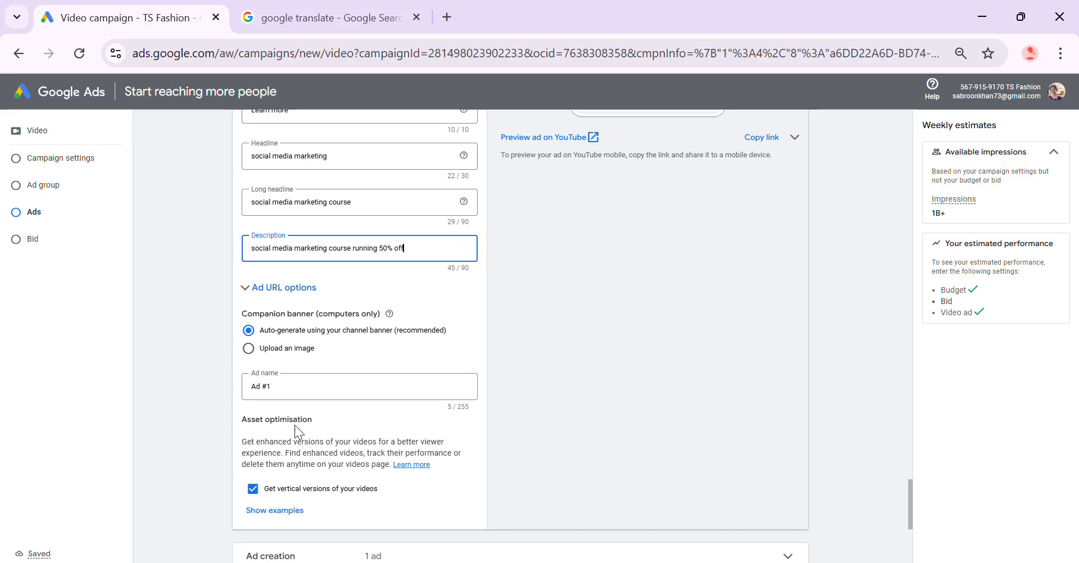
{"action": "left_click", "coordinate": [266, 296]}
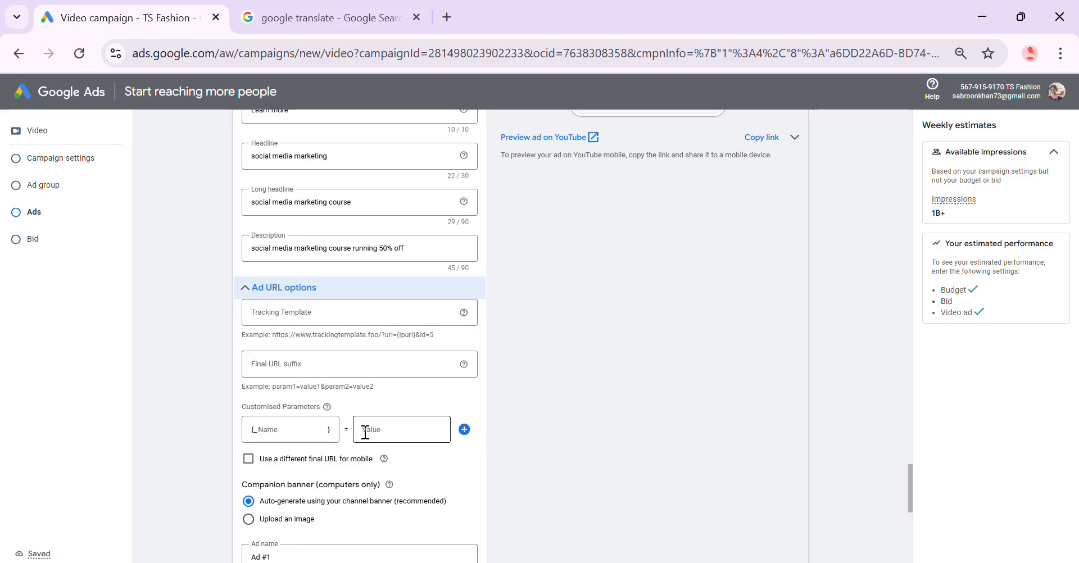
{"action": "scroll", "coordinate": [366, 432], "scroll_direction": "down", "scroll_amount": 1}
{"action": "scroll", "coordinate": [370, 444], "scroll_direction": "down", "scroll_amount": 1}
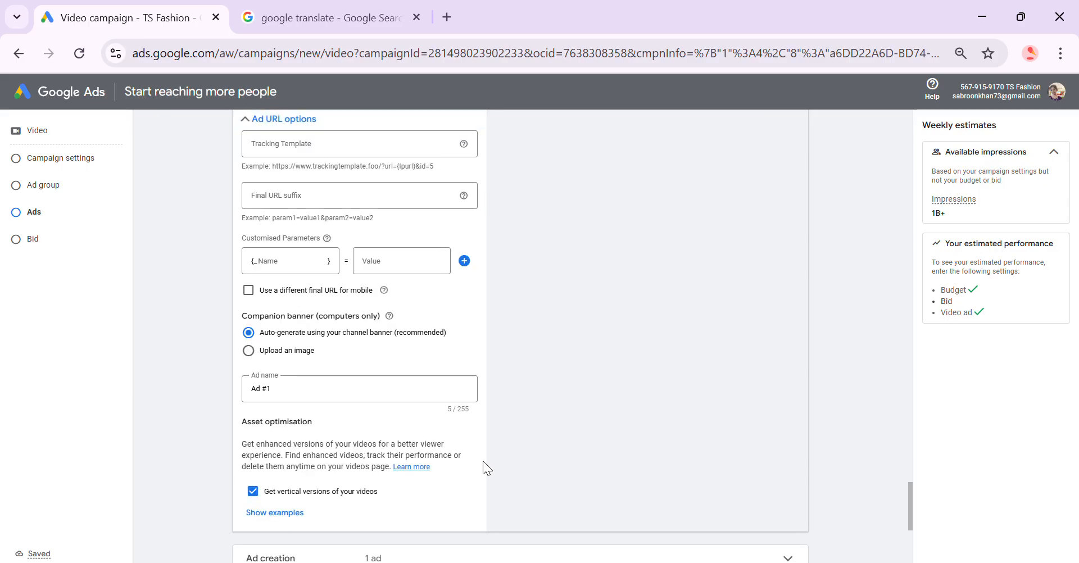
{"action": "scroll", "coordinate": [482, 467], "scroll_direction": "down", "scroll_amount": 1}
{"action": "scroll", "coordinate": [416, 426], "scroll_direction": "down", "scroll_amount": 1}
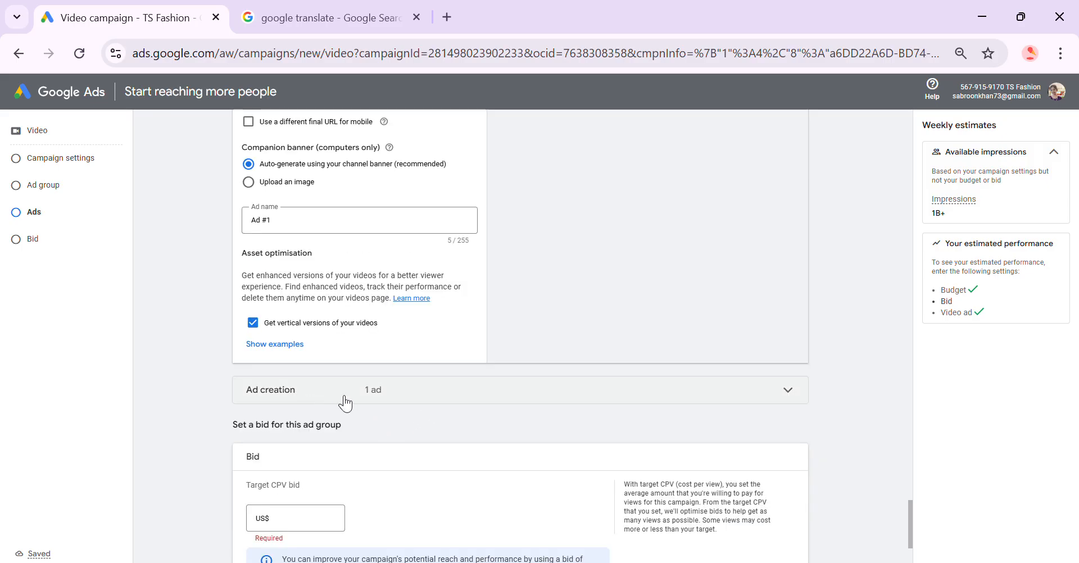
- Expand the ad creation section and look over the responsive video ad, its URL fields and its mobile preview
{"action": "left_click", "coordinate": [718, 400]}
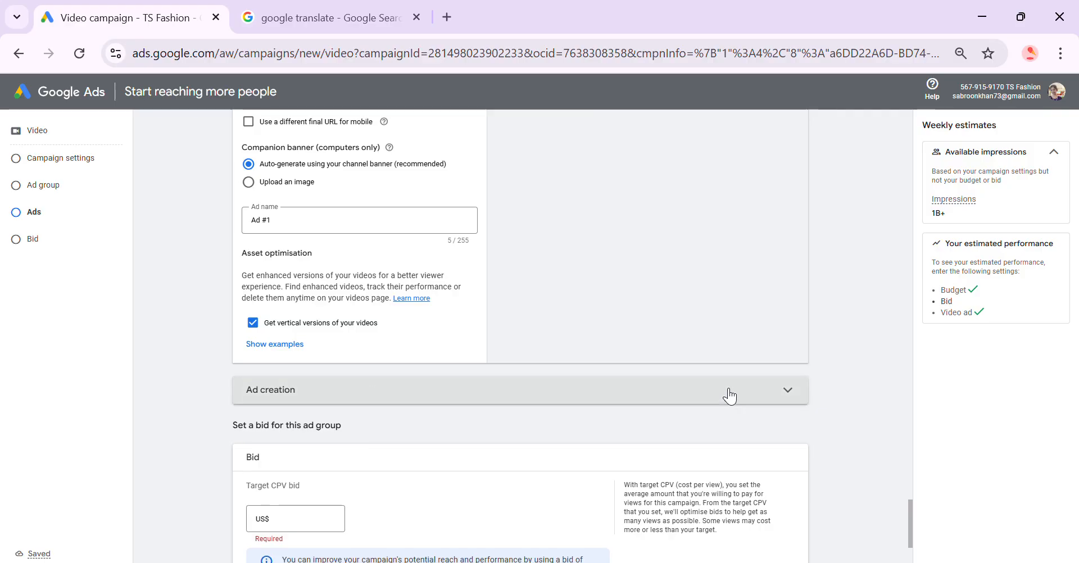
{"action": "scroll", "coordinate": [625, 422], "scroll_direction": "down", "scroll_amount": 1}
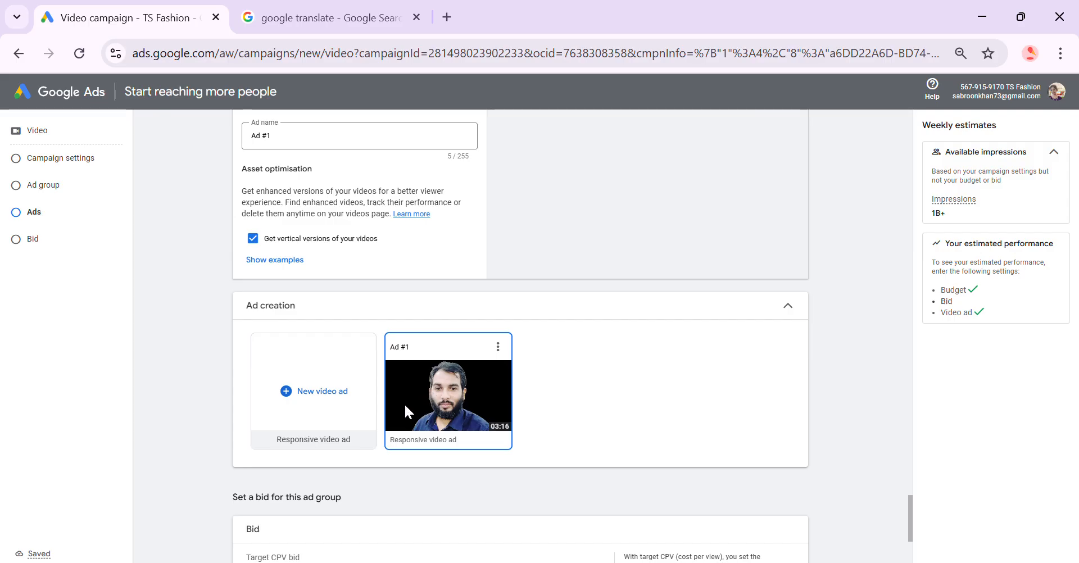
{"action": "scroll", "coordinate": [455, 409], "scroll_direction": "up", "scroll_amount": 7}
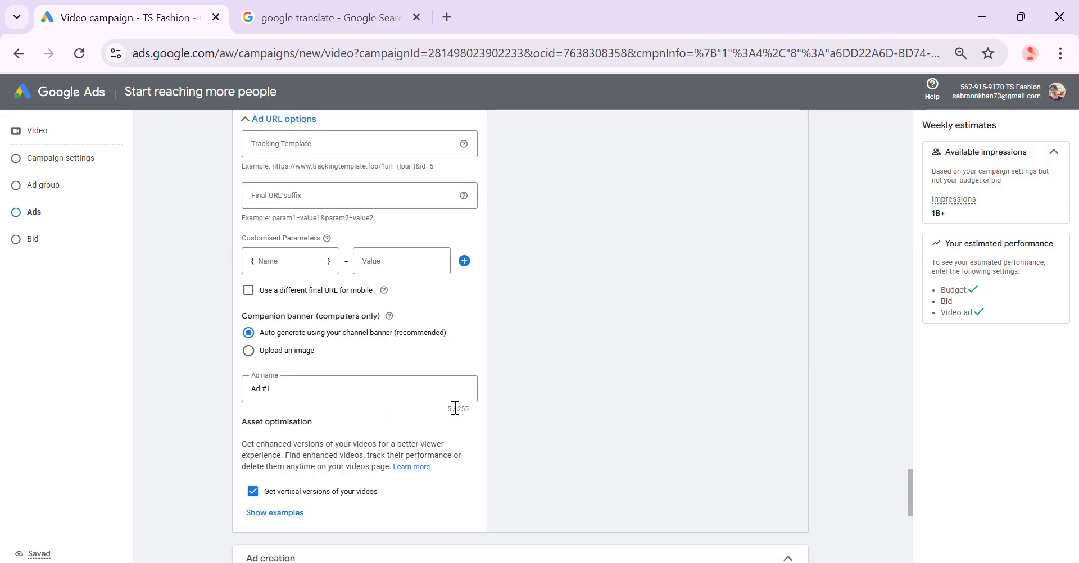
{"action": "scroll", "coordinate": [455, 405], "scroll_direction": "up", "scroll_amount": 7}
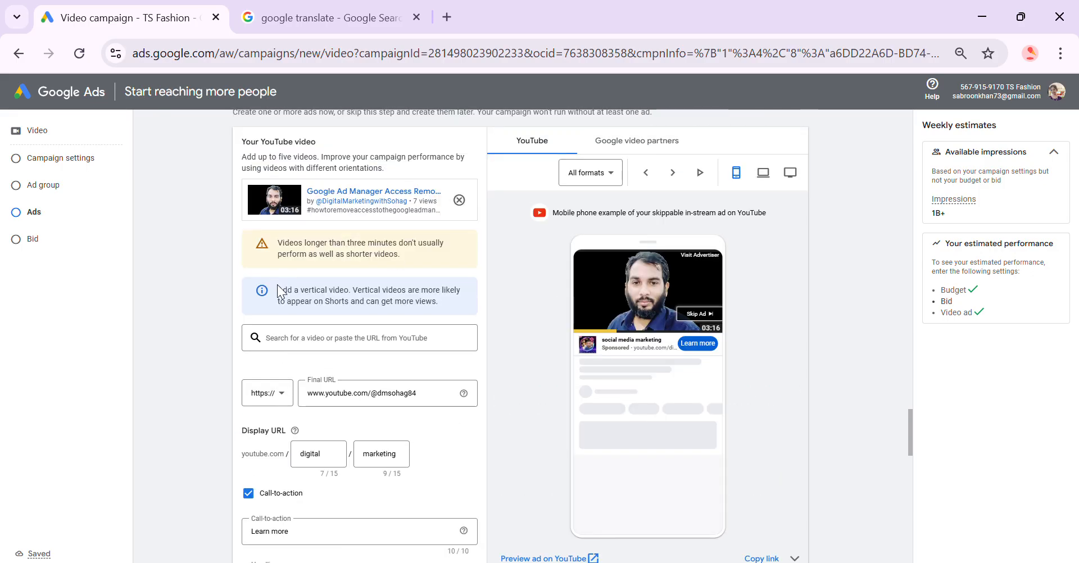
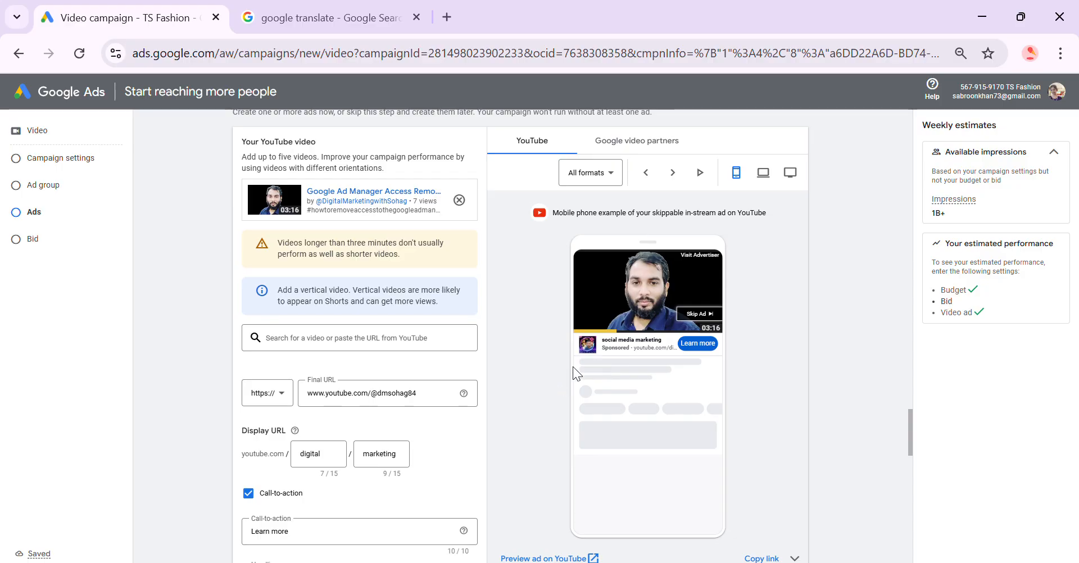
- Set the ad group's target CPV bid to US$0.01 and try to create the campaign
{"action": "scroll", "coordinate": [568, 371], "scroll_direction": "down", "scroll_amount": 9}
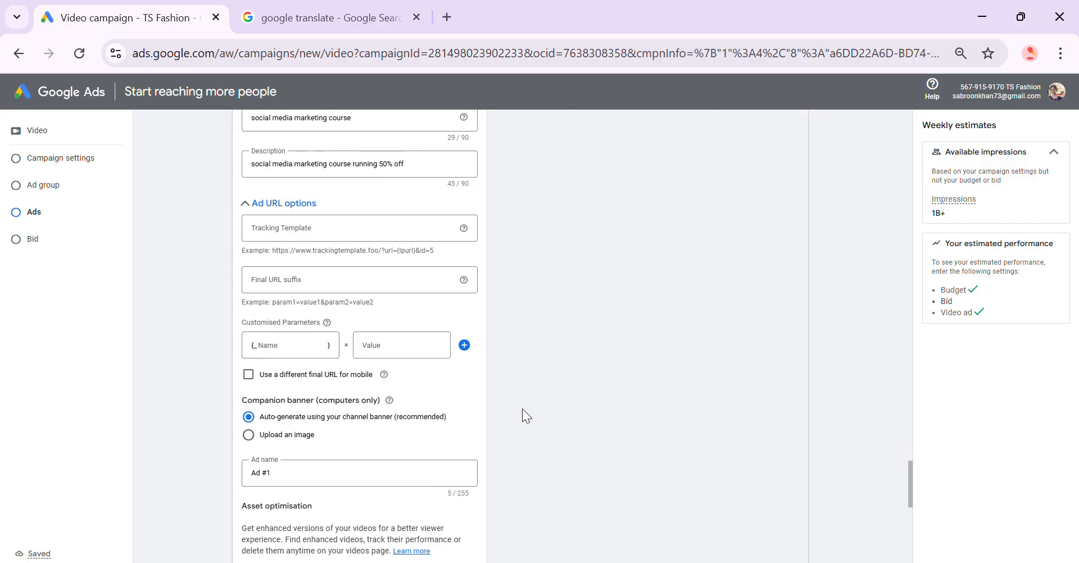
{"action": "scroll", "coordinate": [522, 410], "scroll_direction": "down", "scroll_amount": 7}
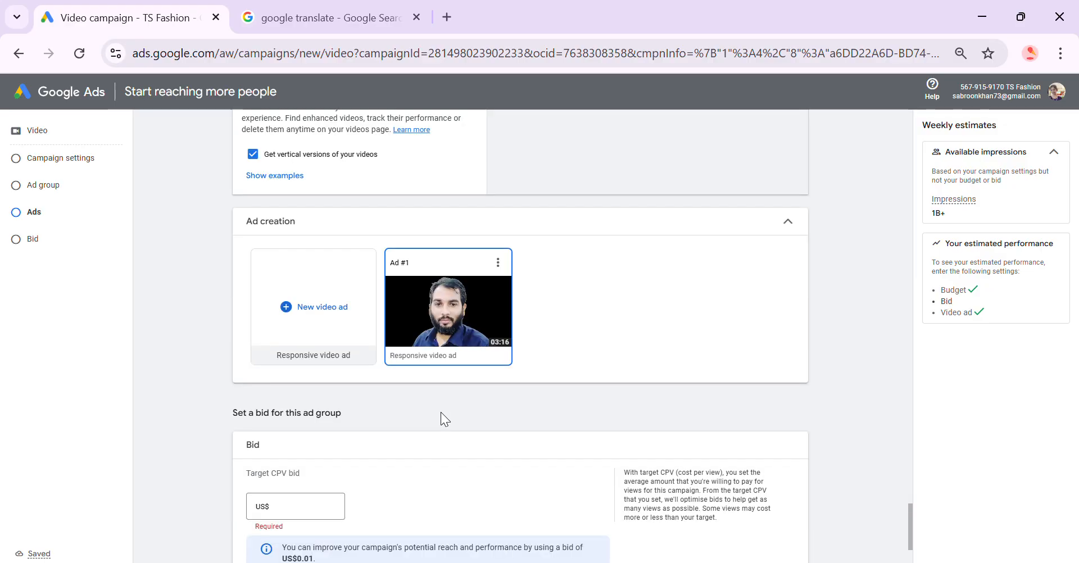
{"action": "scroll", "coordinate": [332, 457], "scroll_direction": "down", "scroll_amount": 2}
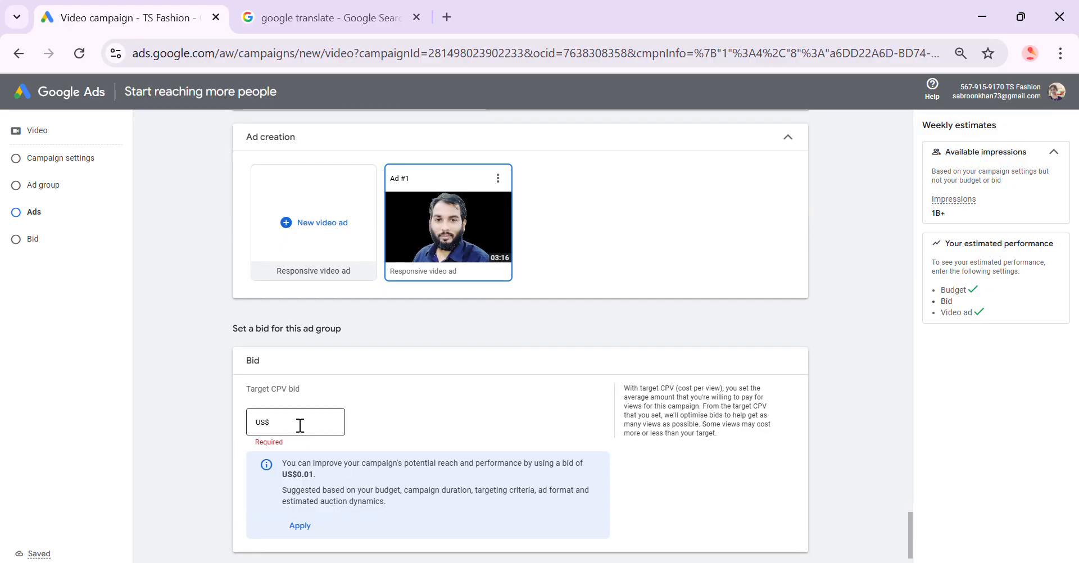
{"action": "left_click", "coordinate": [298, 423]}
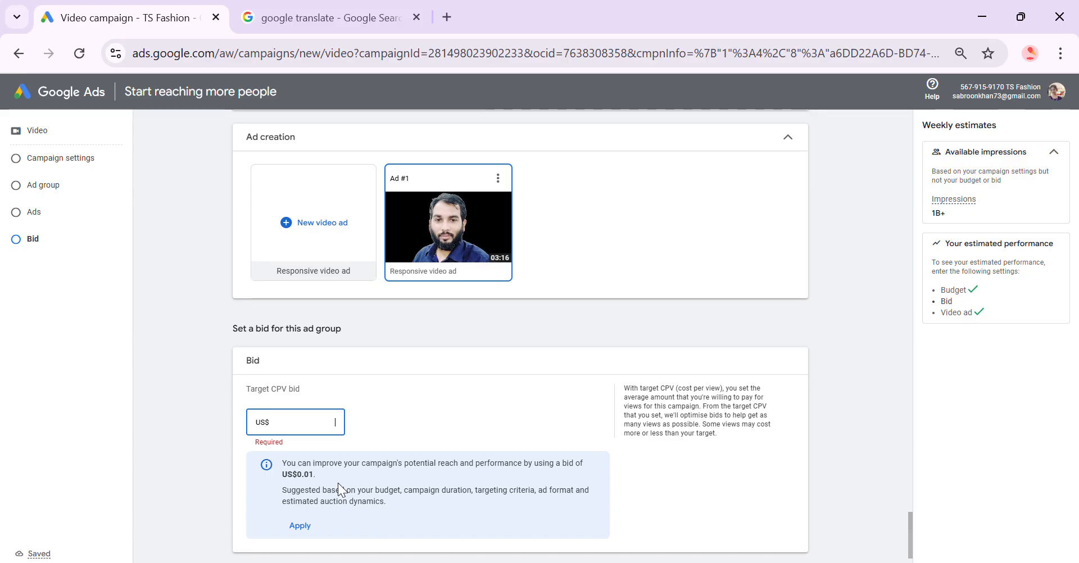
{"action": "type", "text": "0.01"}
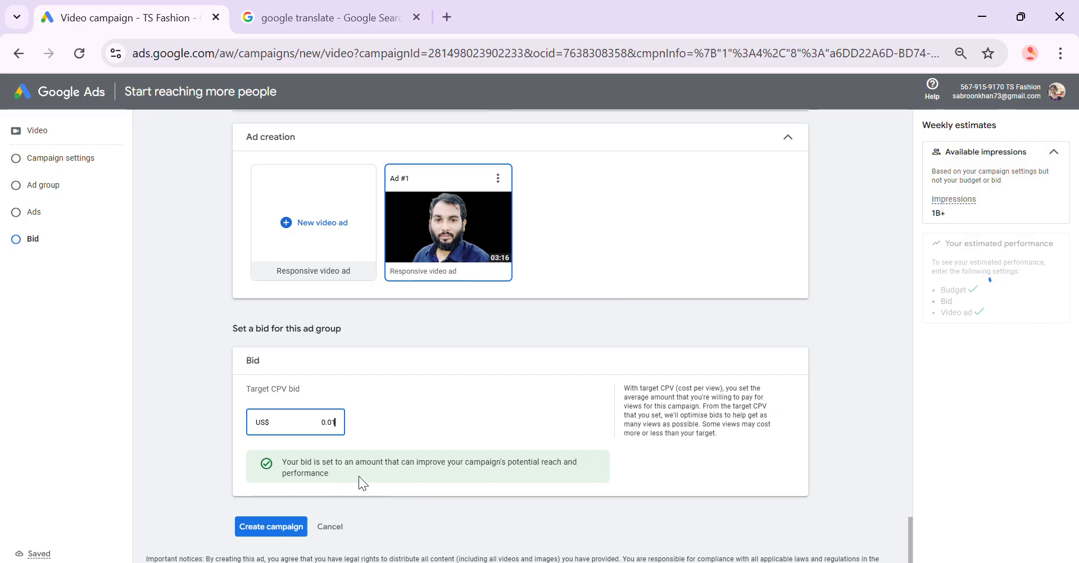
{"action": "scroll", "coordinate": [373, 467], "scroll_direction": "down", "scroll_amount": 1}
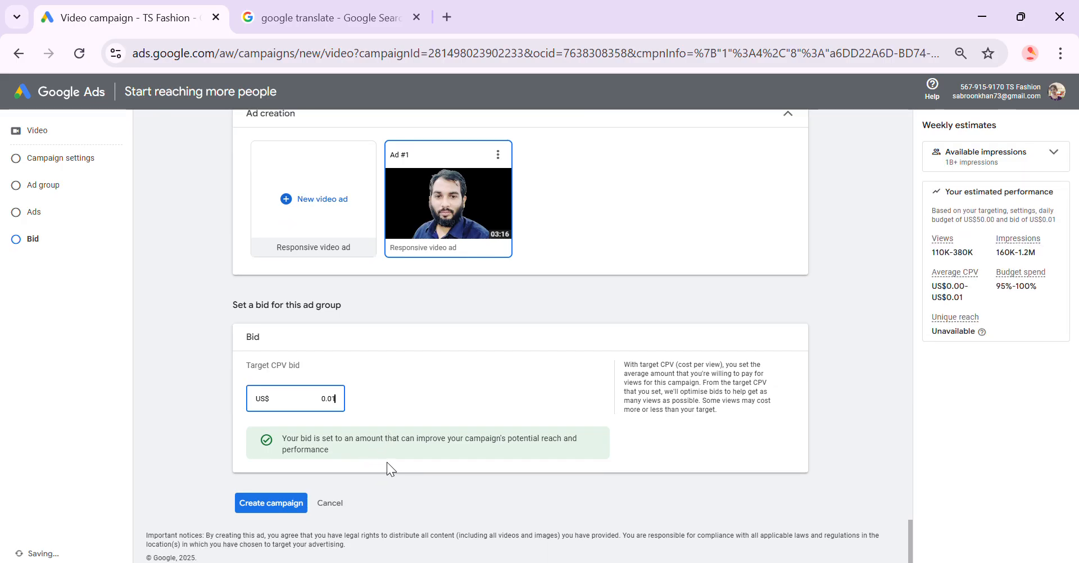
{"action": "left_click", "coordinate": [272, 504]}
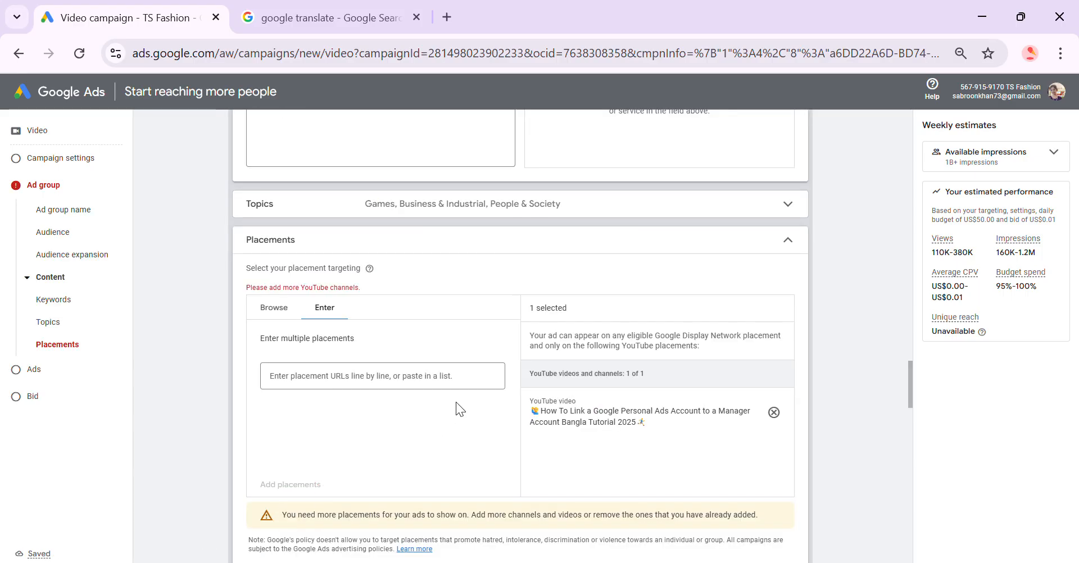
- Review the ad group's keywords and placements, the video ad, the bid and the general campaign settings for anything incomplete
{"action": "scroll", "coordinate": [415, 395], "scroll_direction": "up", "scroll_amount": 8}
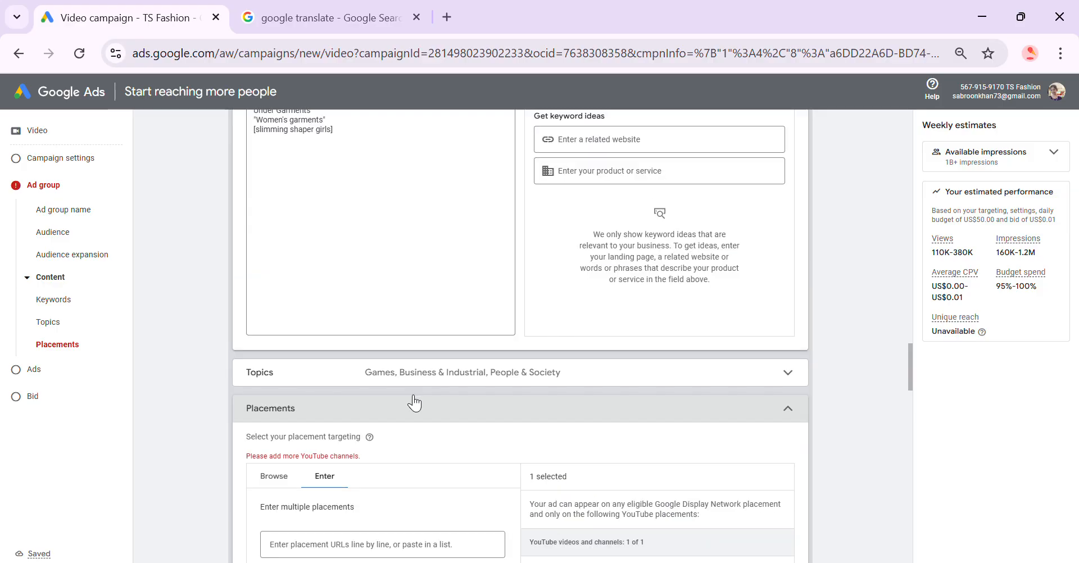
{"action": "scroll", "coordinate": [414, 395], "scroll_direction": "up", "scroll_amount": 2}
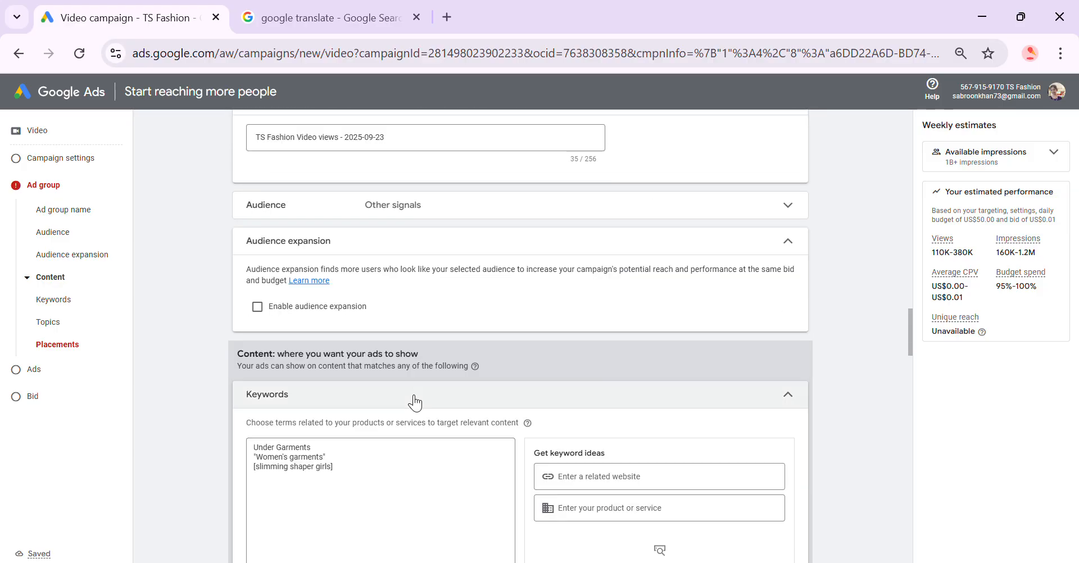
{"action": "scroll", "coordinate": [414, 403], "scroll_direction": "down", "scroll_amount": 10}
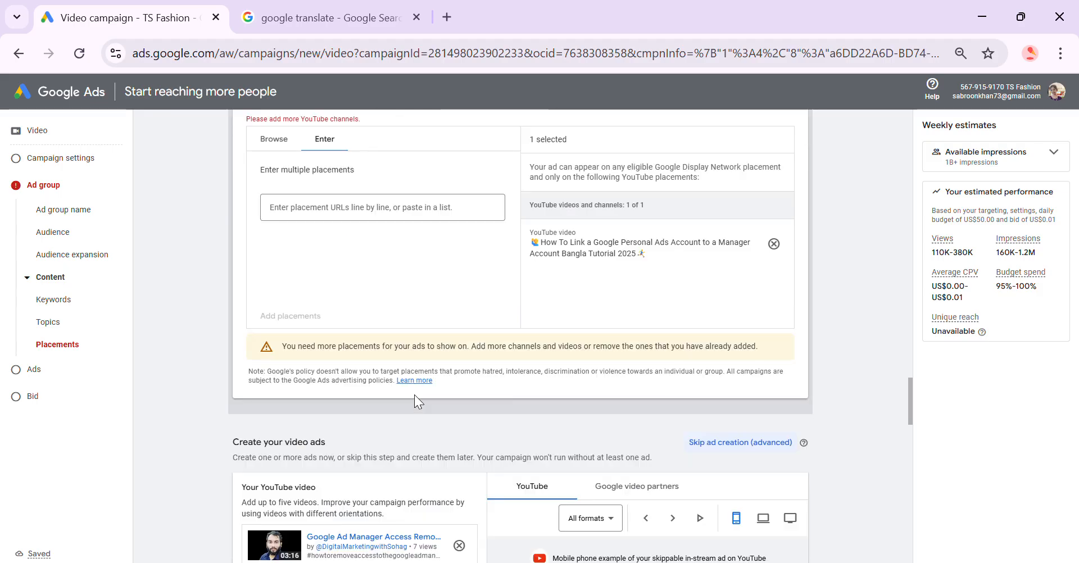
{"action": "scroll", "coordinate": [414, 394], "scroll_direction": "down", "scroll_amount": 13}
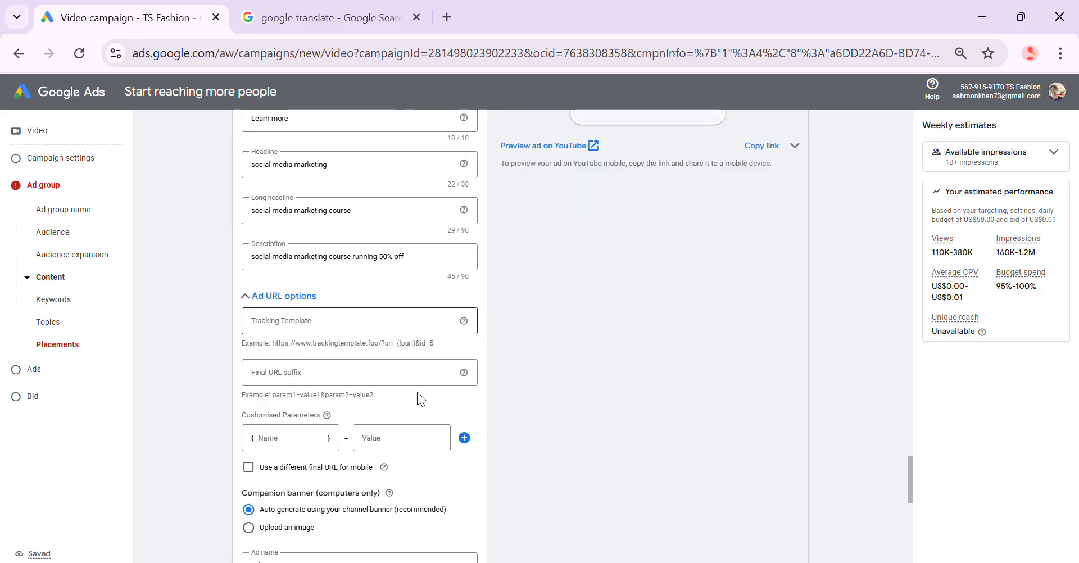
{"action": "scroll", "coordinate": [417, 393], "scroll_direction": "down", "scroll_amount": 10}
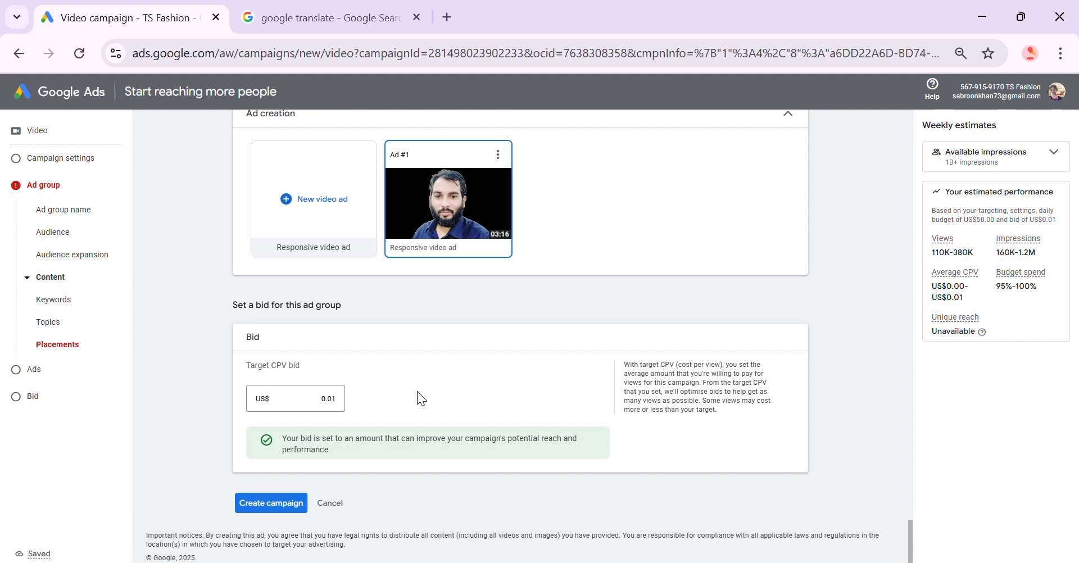
{"action": "scroll", "coordinate": [417, 392], "scroll_direction": "up", "scroll_amount": 2}
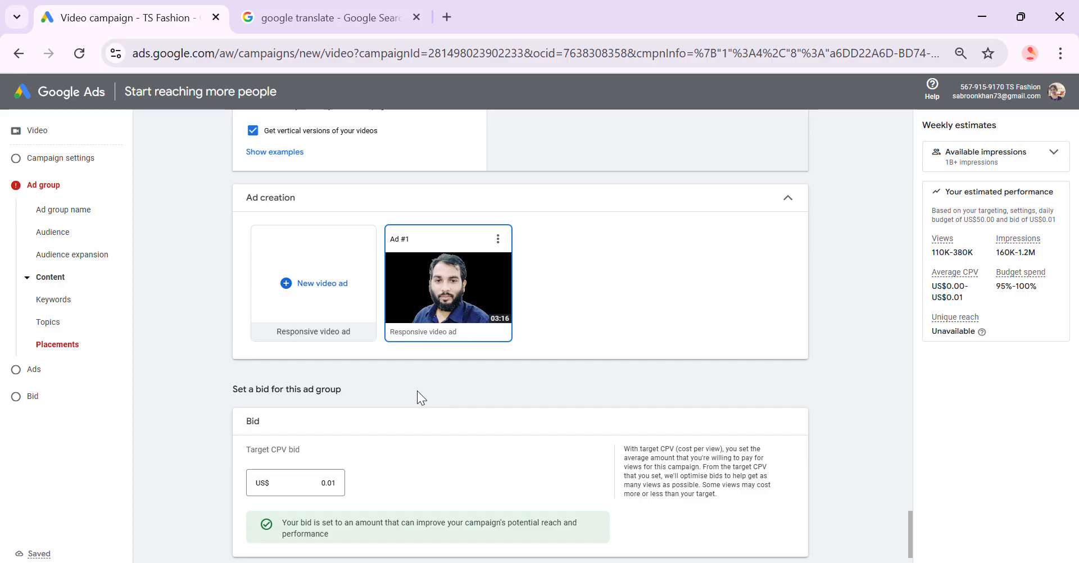
{"action": "scroll", "coordinate": [418, 397], "scroll_direction": "down", "scroll_amount": 2}
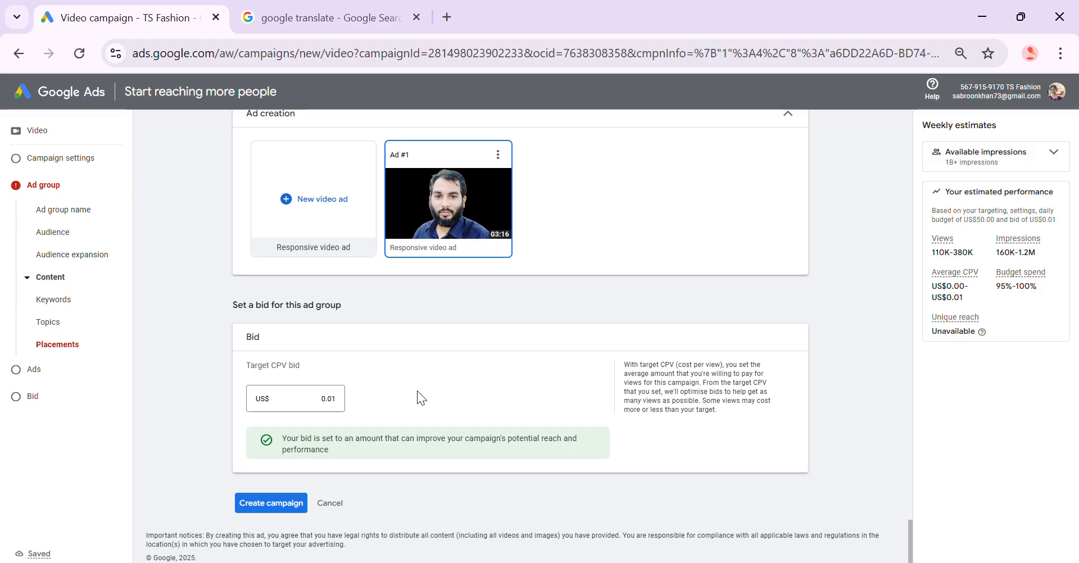
{"action": "scroll", "coordinate": [448, 384], "scroll_direction": "up", "scroll_amount": 20}
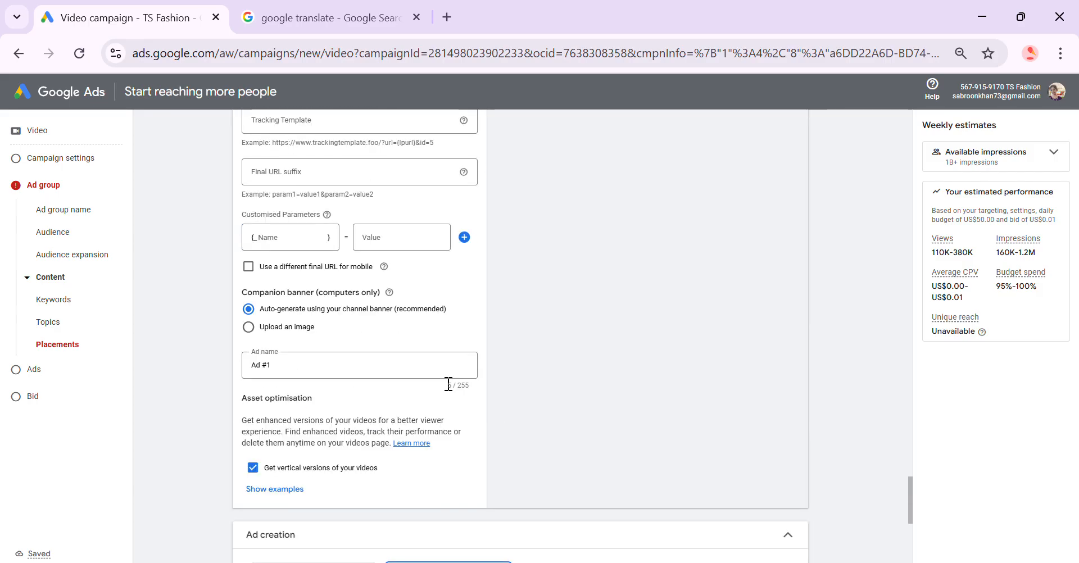
{"action": "scroll", "coordinate": [430, 397], "scroll_direction": "up", "scroll_amount": 20}
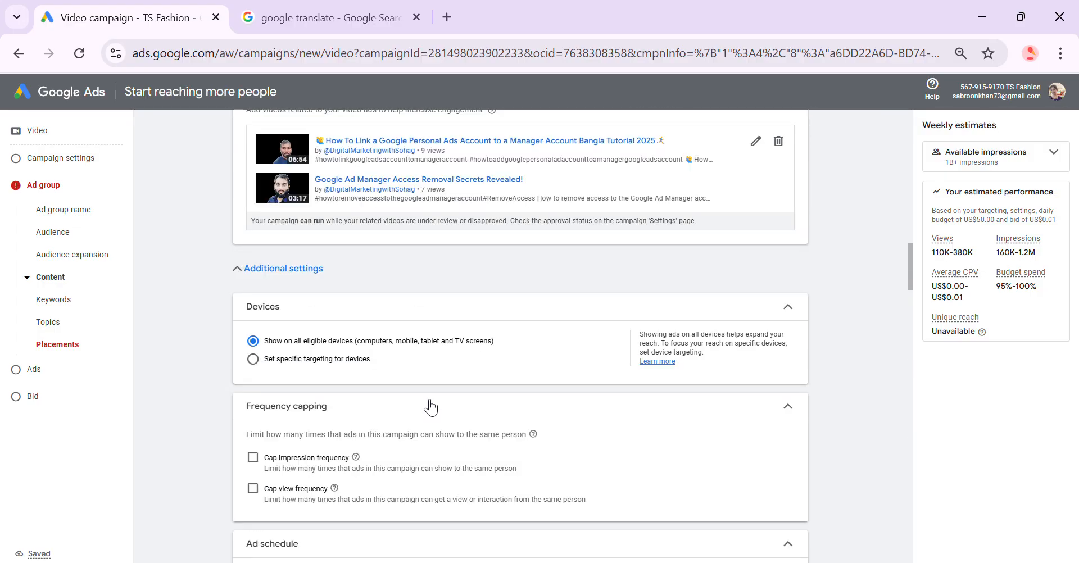
{"action": "scroll", "coordinate": [430, 399], "scroll_direction": "up", "scroll_amount": 10}
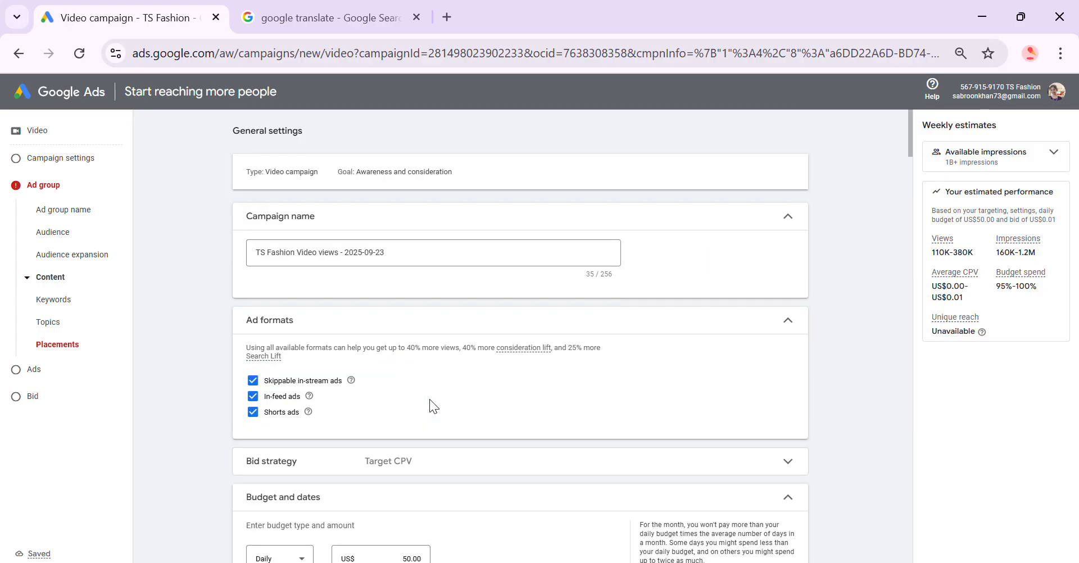
{"action": "scroll", "coordinate": [430, 399], "scroll_direction": "down", "scroll_amount": 10}
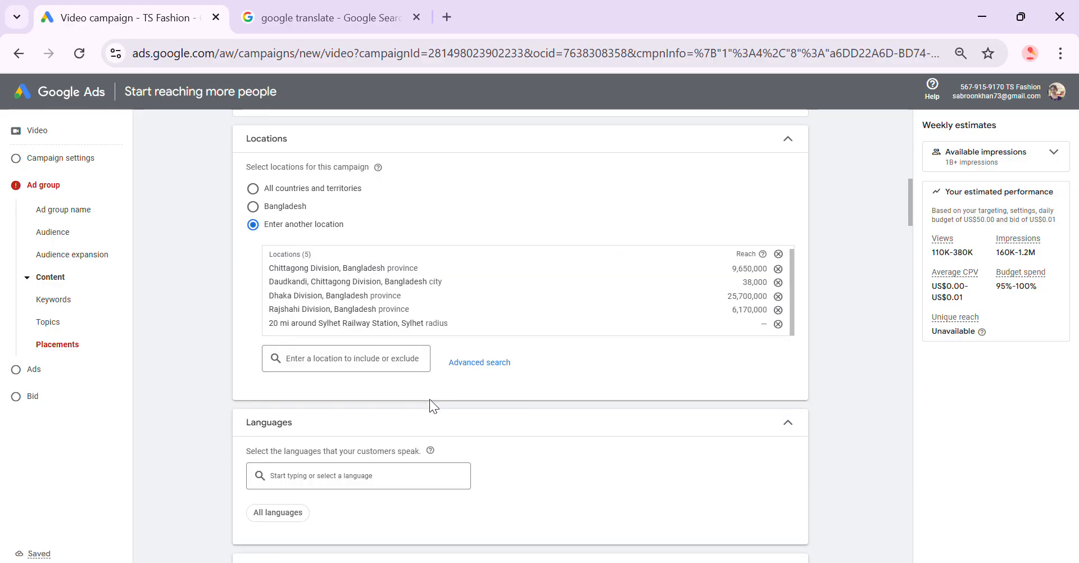
{"action": "scroll", "coordinate": [430, 399], "scroll_direction": "down", "scroll_amount": 20}
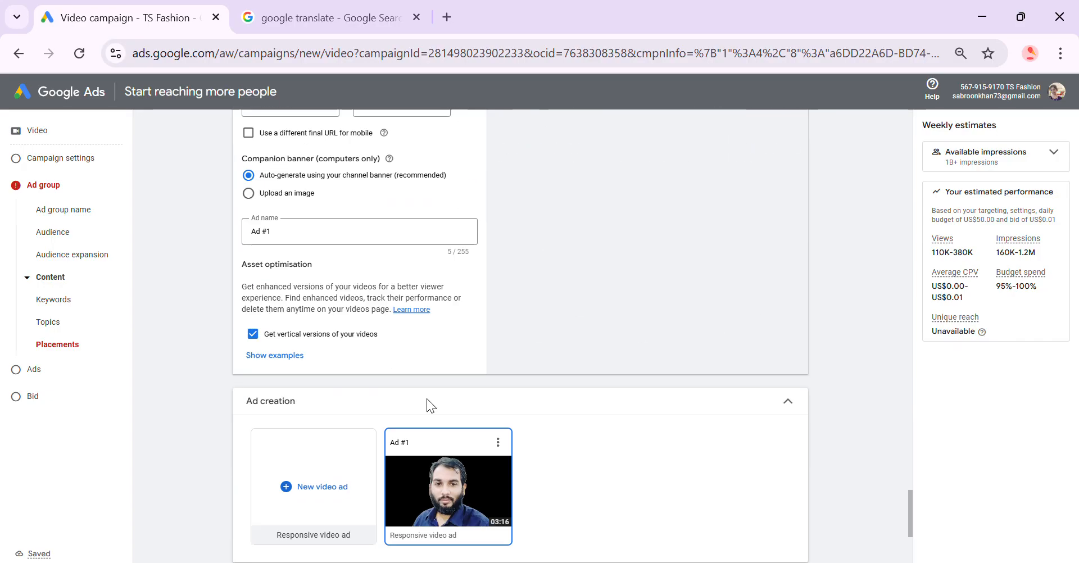
{"action": "scroll", "coordinate": [427, 399], "scroll_direction": "down", "scroll_amount": 5}
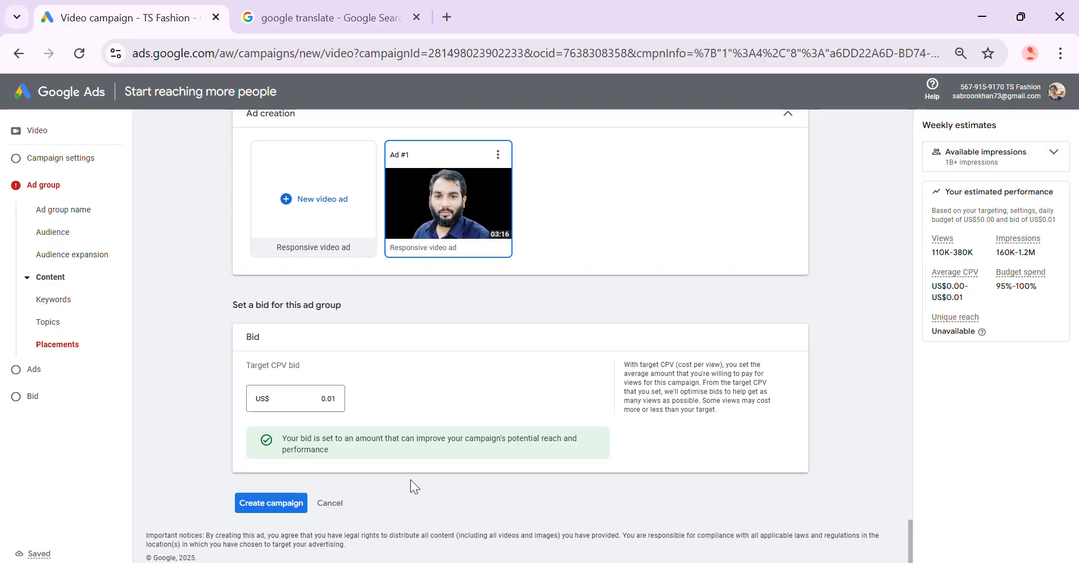
- Try again to create the campaign and inspect the ad group's placement targeting
{"action": "left_click", "coordinate": [272, 512]}
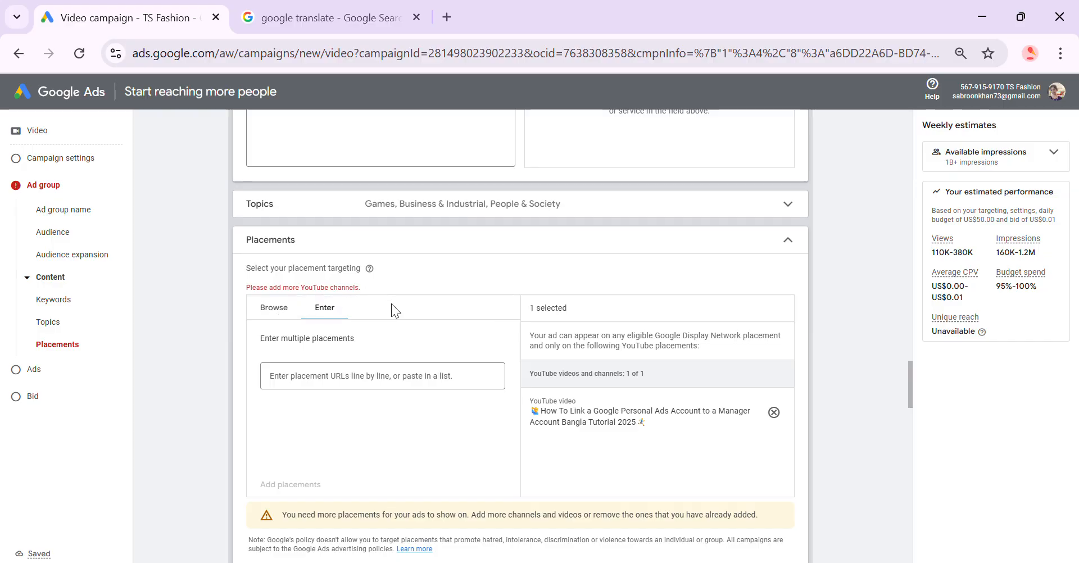
{"action": "scroll", "coordinate": [388, 315], "scroll_direction": "up", "scroll_amount": 15}
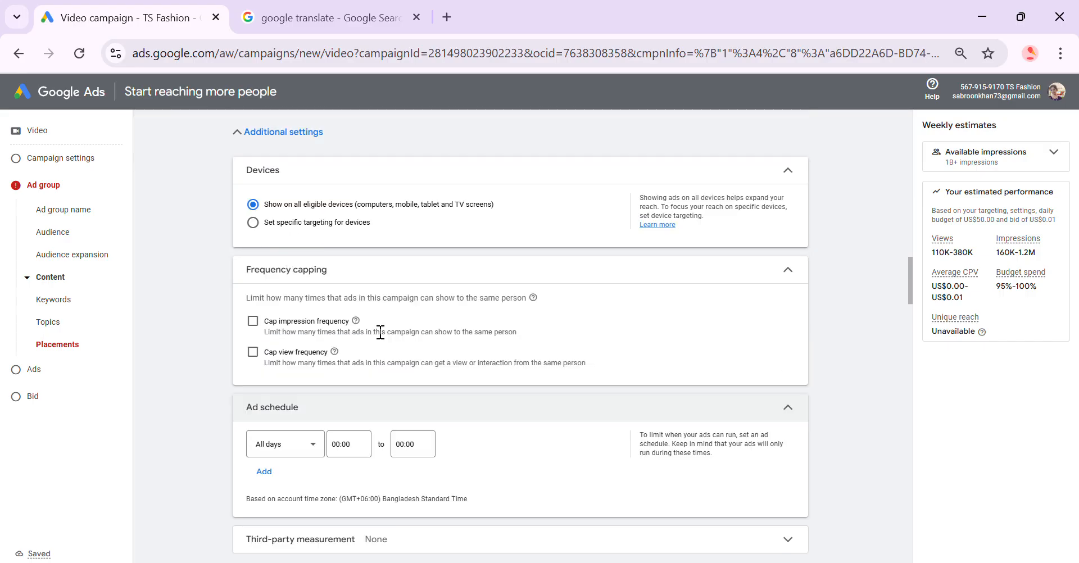
{"action": "scroll", "coordinate": [379, 333], "scroll_direction": "up", "scroll_amount": 4}
{"action": "scroll", "coordinate": [379, 336], "scroll_direction": "down", "scroll_amount": 12}
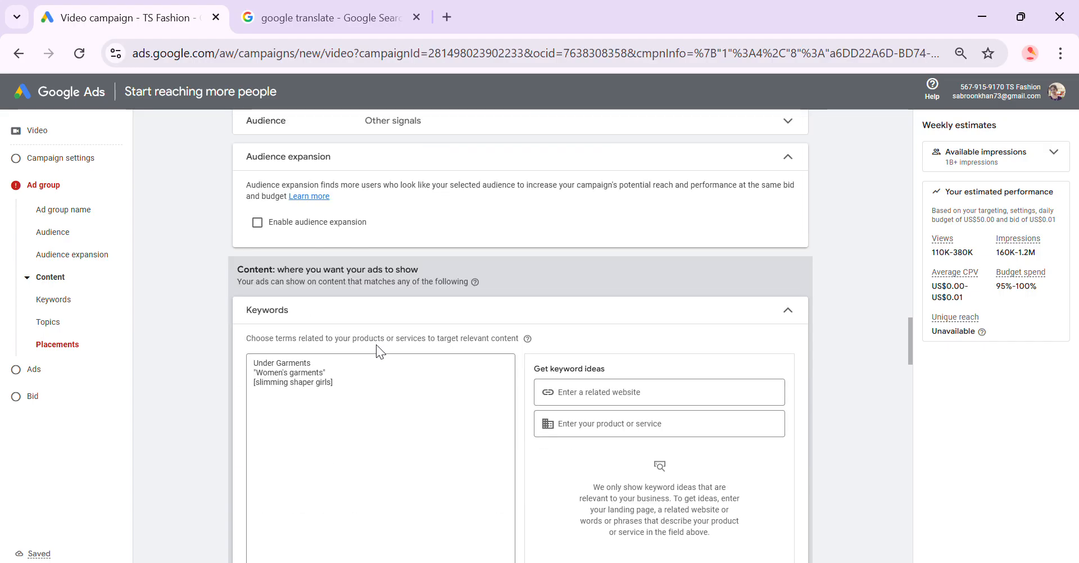
{"action": "scroll", "coordinate": [371, 349], "scroll_direction": "down", "scroll_amount": 6}
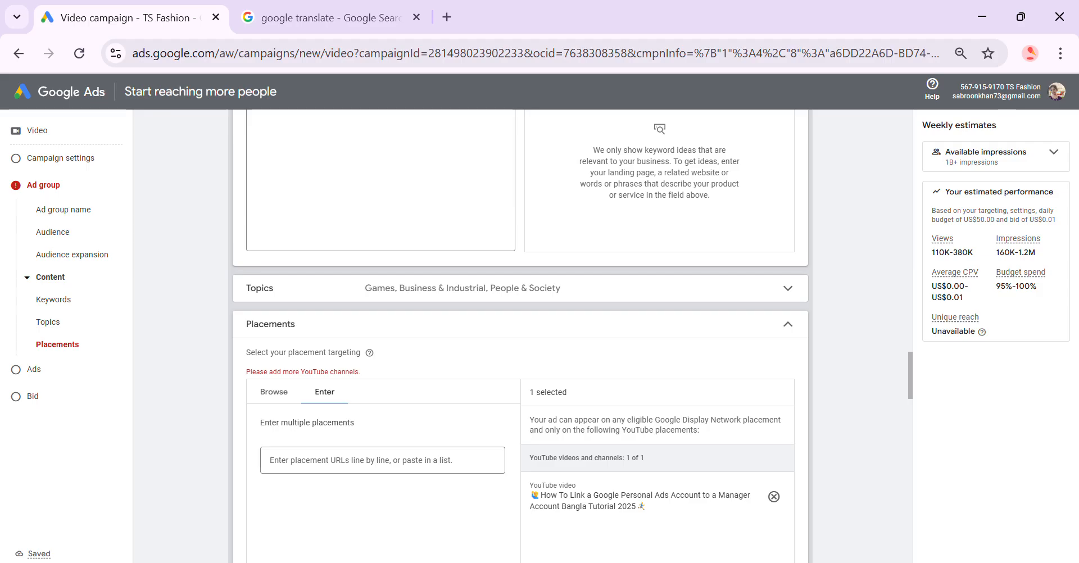
- Switch to YouTube Studio, open the channel's "How to create a Google Ad Manager account Bangla tutorial" video on YouTube and pause it
{"action": "key", "text": "alt+Tab"}
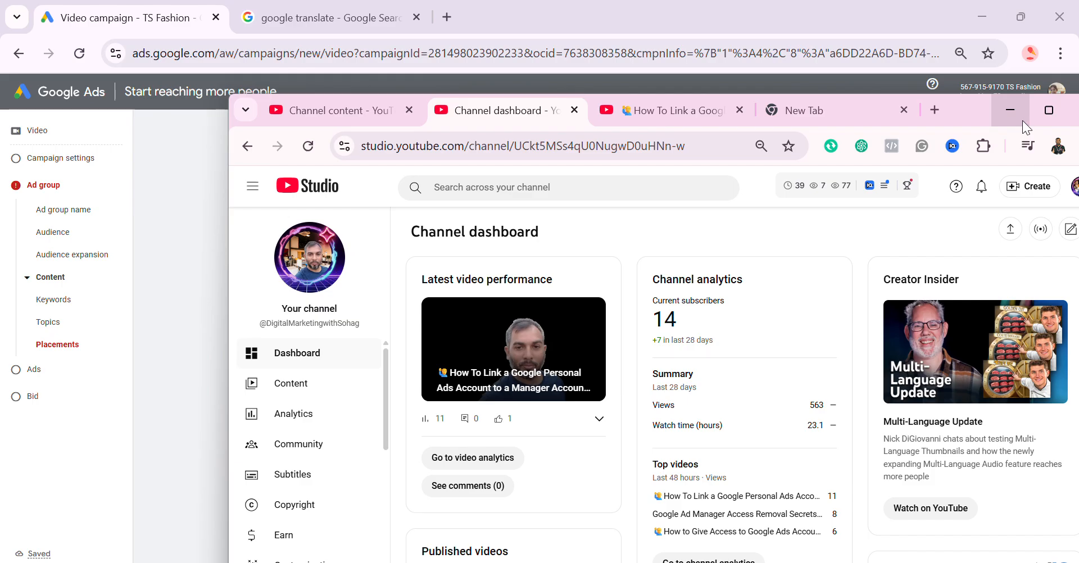
{"action": "left_click", "coordinate": [330, 110]}
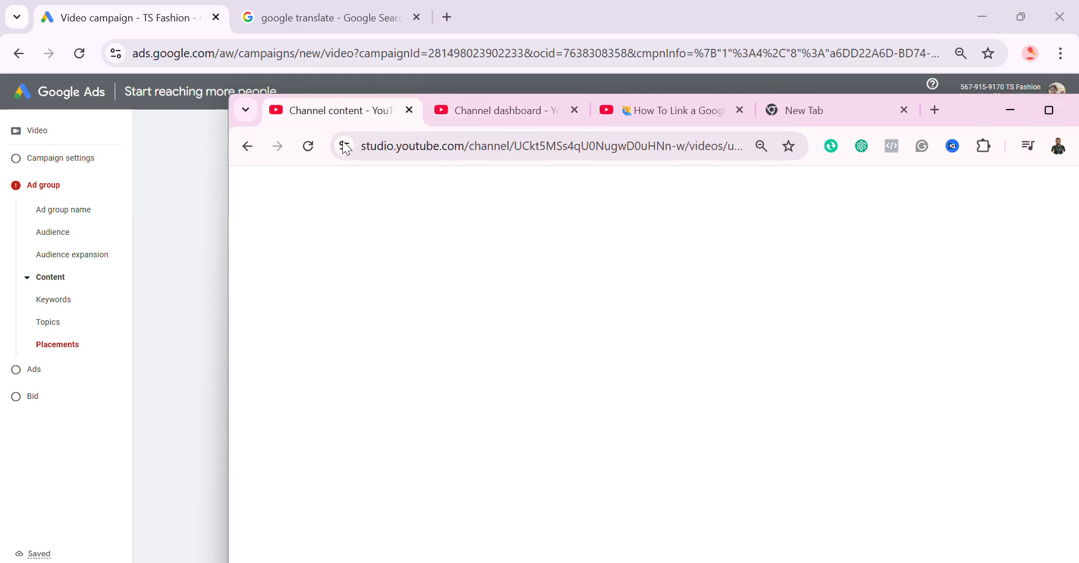
{"action": "scroll", "coordinate": [611, 449], "scroll_direction": "down", "scroll_amount": 2}
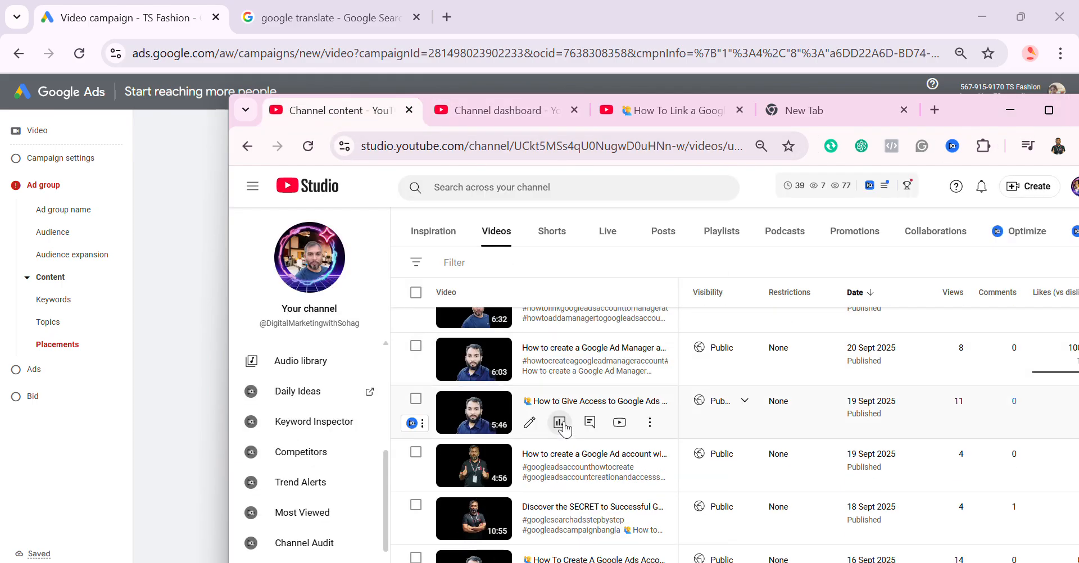
{"action": "scroll", "coordinate": [611, 449], "scroll_direction": "up", "scroll_amount": 2}
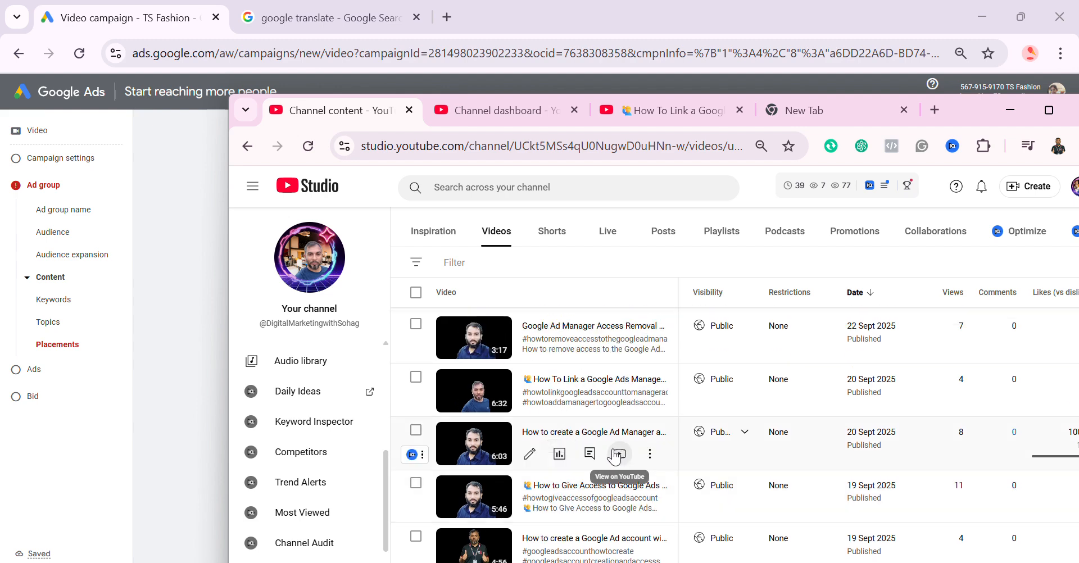
{"action": "left_click", "coordinate": [615, 452]}
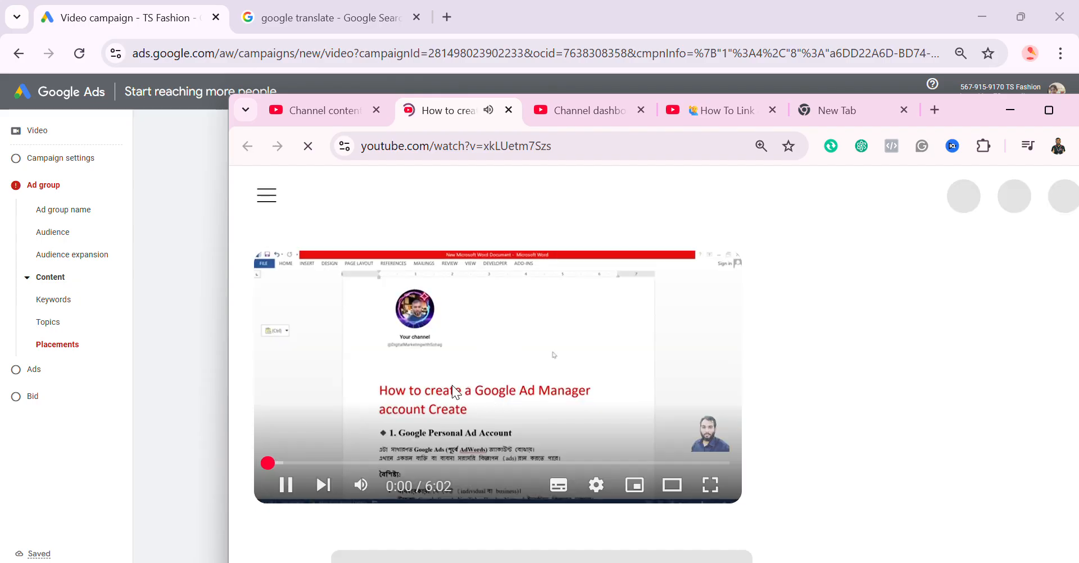
{"action": "left_click", "coordinate": [285, 486]}
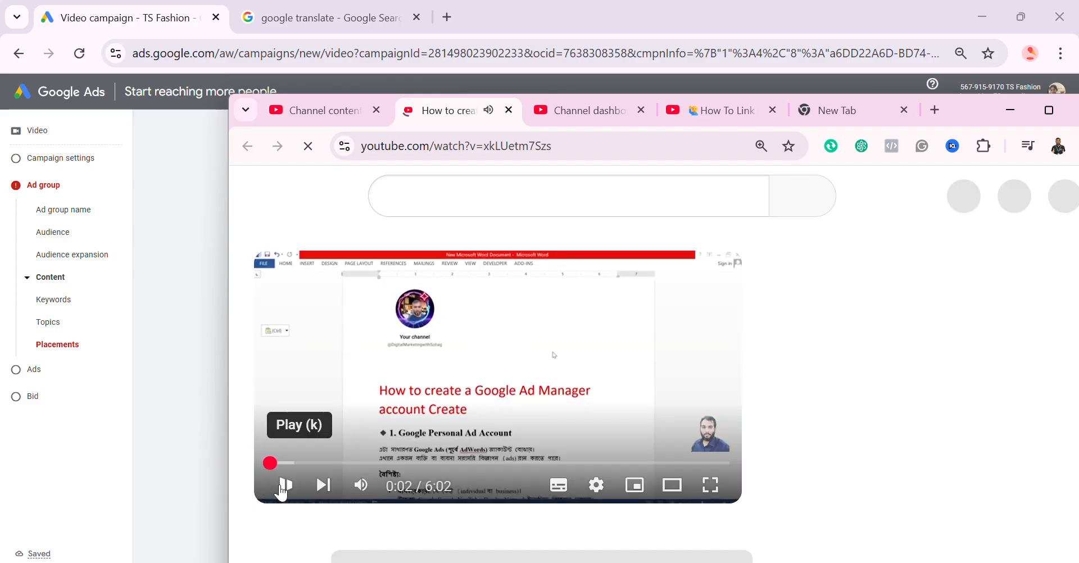
- Copy the full web address of the opened Google Ad Manager tutorial video
{"action": "left_click", "coordinate": [604, 150]}
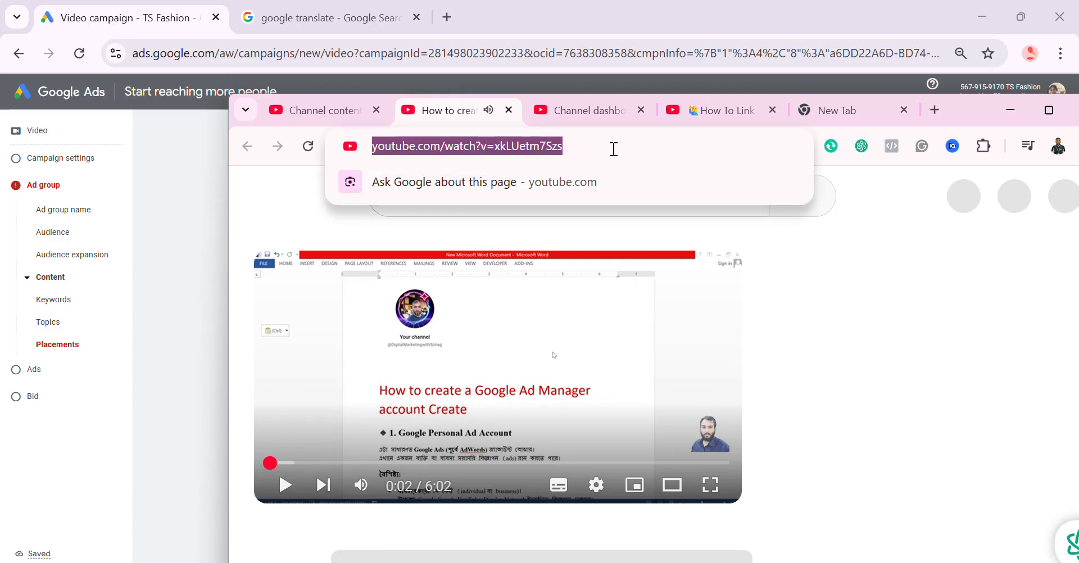
{"action": "left_click", "coordinate": [618, 150]}
{"action": "left_click_drag", "start_coordinate": [655, 148], "coordinate": [374, 148]}
{"action": "key", "text": "ctrl+c"}
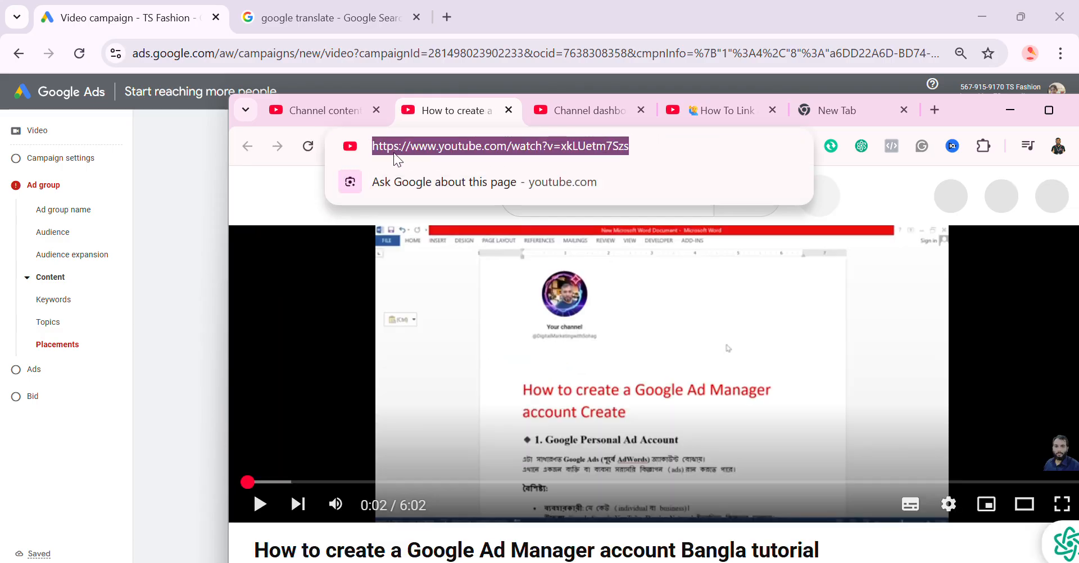
{"action": "right_click", "coordinate": [406, 146]}
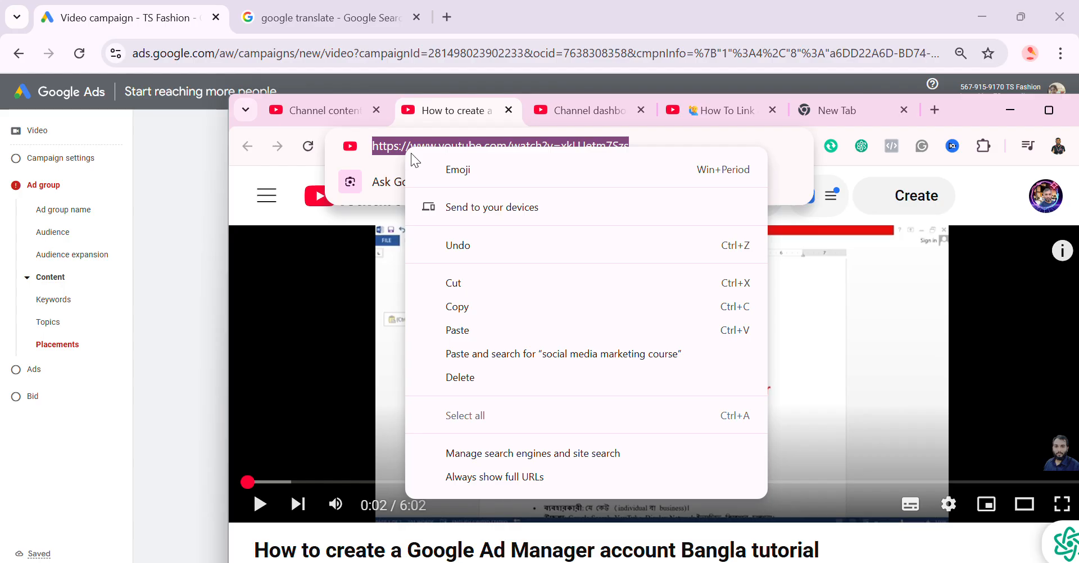
{"action": "left_click", "coordinate": [456, 306]}
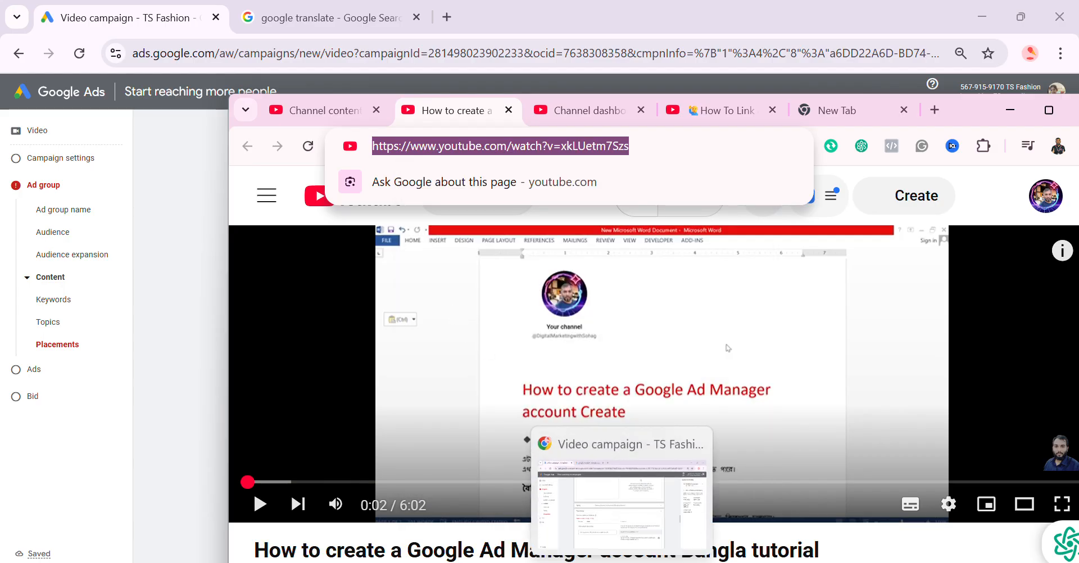
{"action": "left_click", "coordinate": [623, 562]}
{"action": "left_click", "coordinate": [309, 464]}
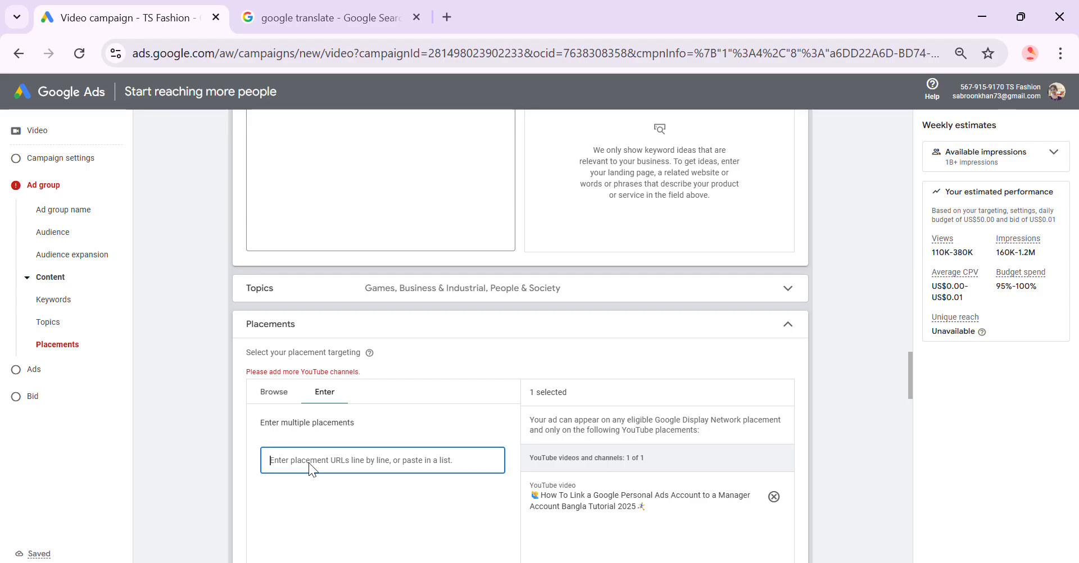
{"action": "right_click", "coordinate": [309, 463]}
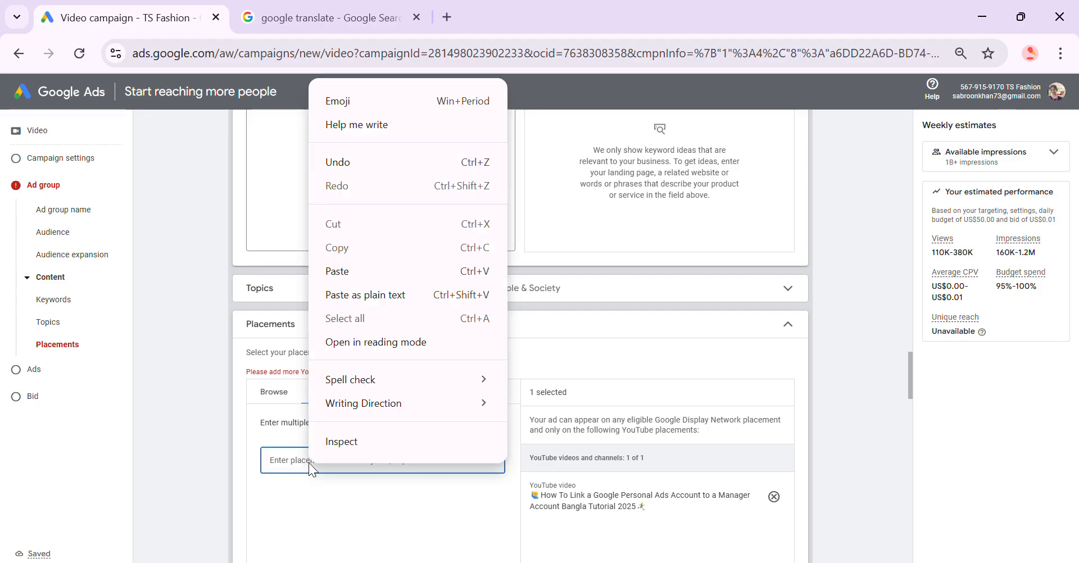
{"action": "left_click", "coordinate": [345, 275]}
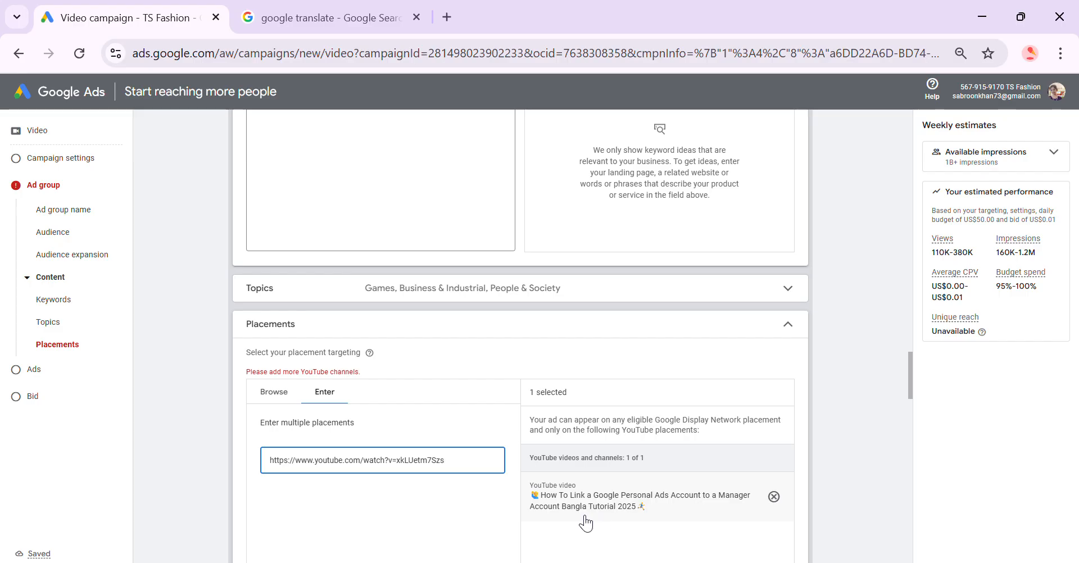
{"action": "scroll", "coordinate": [464, 494], "scroll_direction": "down", "scroll_amount": 2}
{"action": "scroll", "coordinate": [396, 497], "scroll_direction": "down", "scroll_amount": 2}
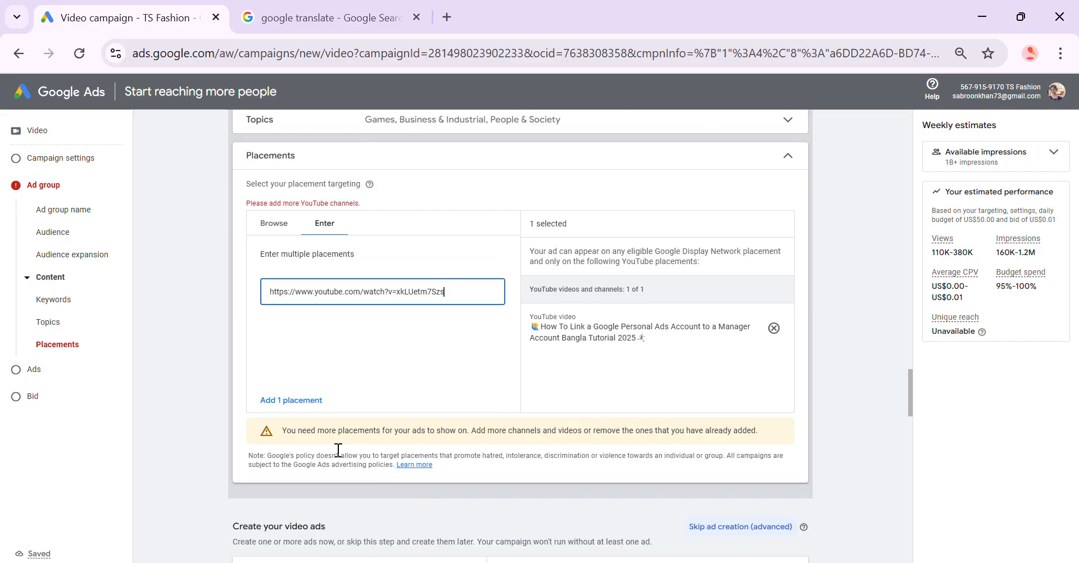
{"action": "left_click", "coordinate": [298, 400]}
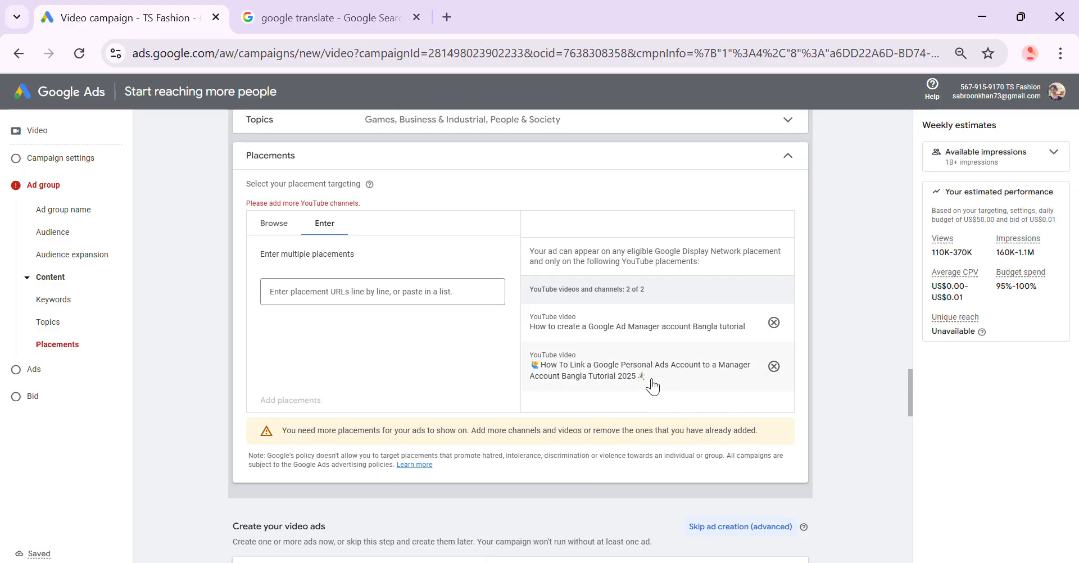
- Try to create the campaign with both YouTube videos as placements
{"action": "scroll", "coordinate": [651, 394], "scroll_direction": "down", "scroll_amount": 4}
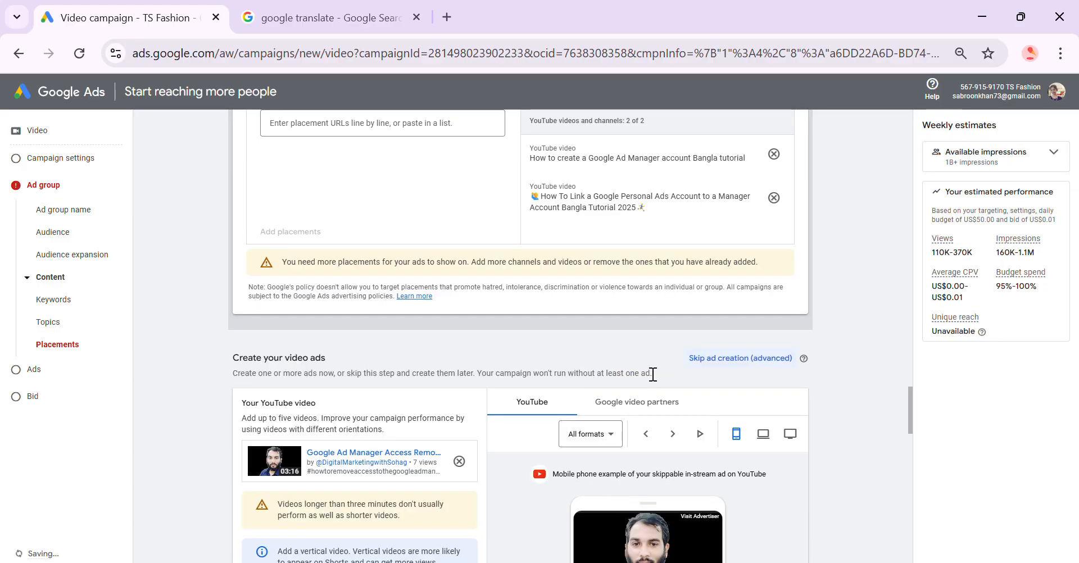
{"action": "scroll", "coordinate": [652, 373], "scroll_direction": "down", "scroll_amount": 8}
{"action": "scroll", "coordinate": [649, 372], "scroll_direction": "down", "scroll_amount": 12}
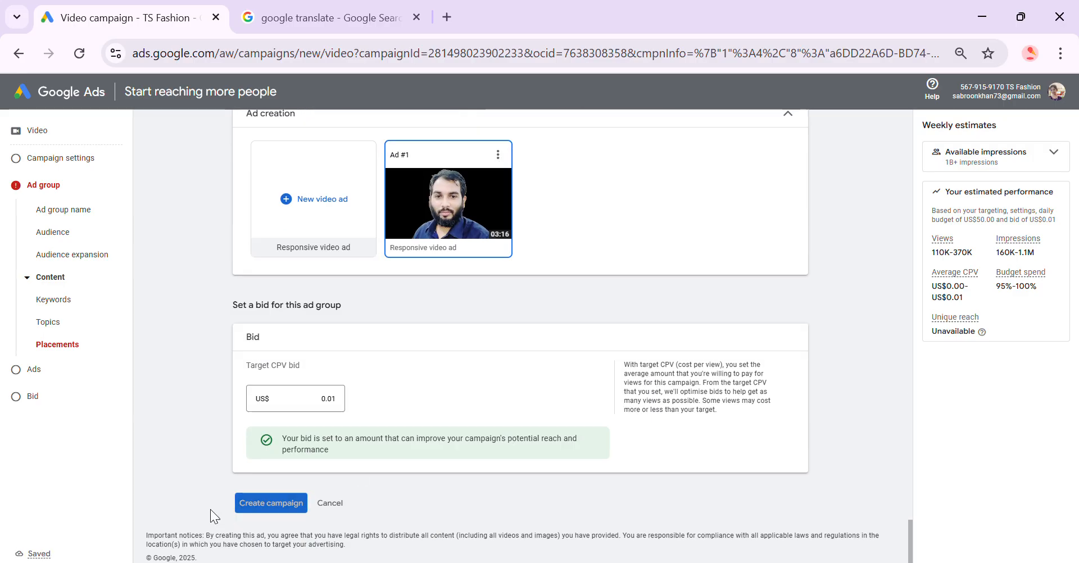
{"action": "left_click", "coordinate": [264, 504]}
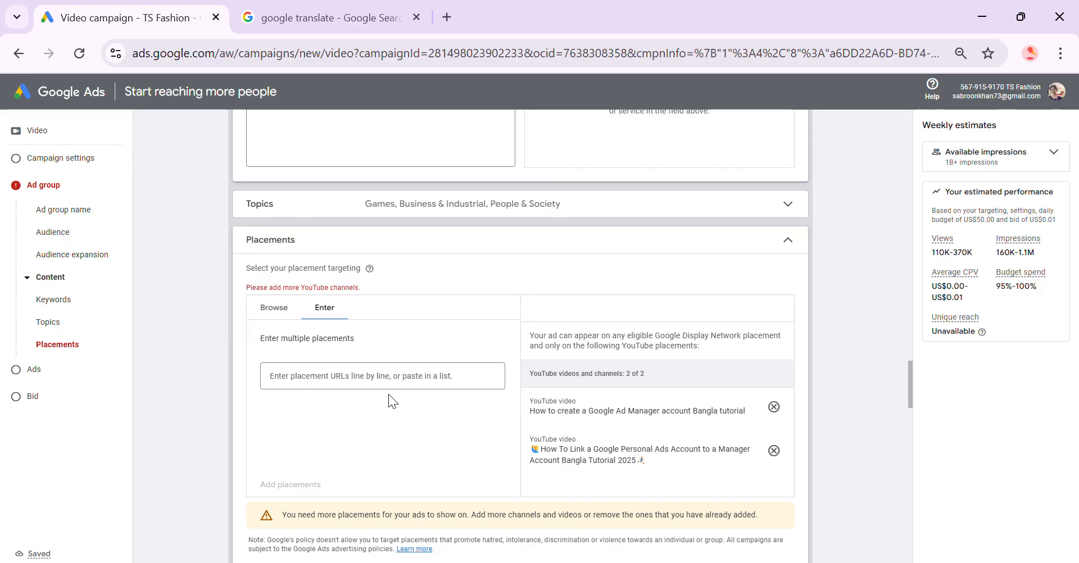
- Examine the ad group's keywords and placements, the video ad's settings and the bid for whatever blocks campaign creation
{"action": "scroll", "coordinate": [389, 394], "scroll_direction": "up", "scroll_amount": 2}
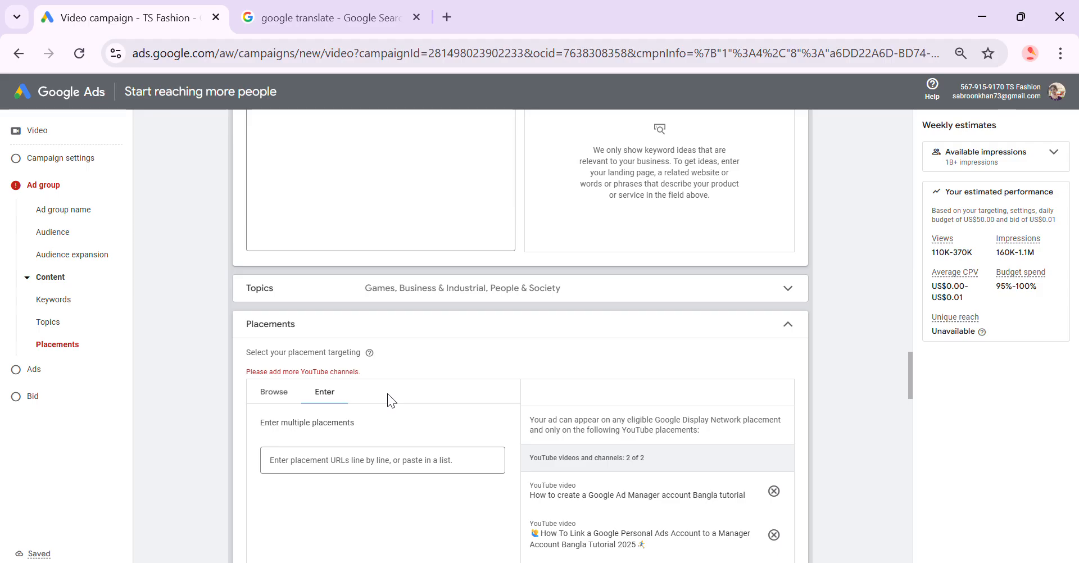
{"action": "scroll", "coordinate": [387, 393], "scroll_direction": "down", "scroll_amount": 12}
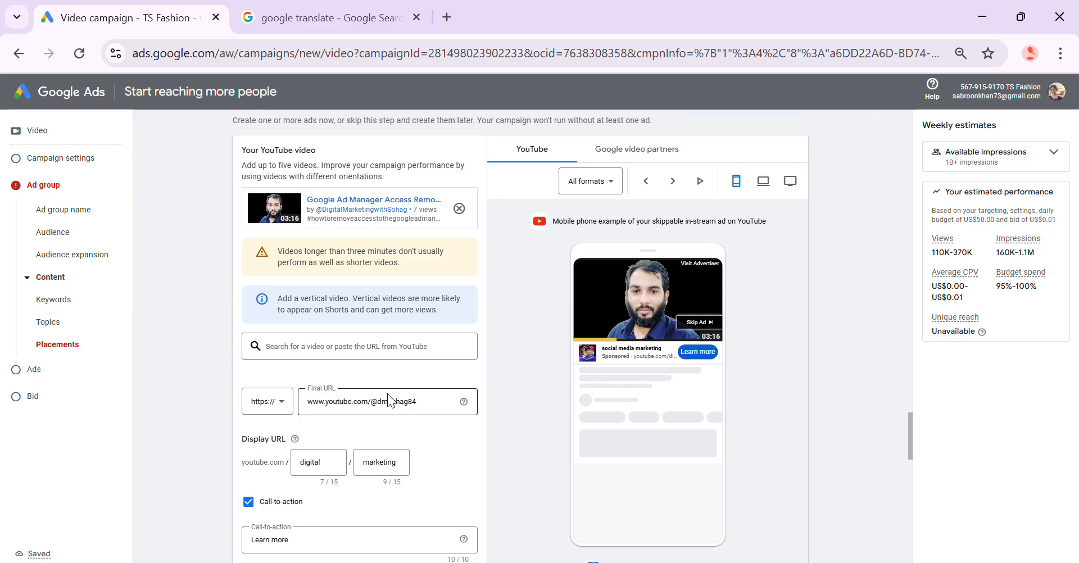
{"action": "scroll", "coordinate": [387, 394], "scroll_direction": "down", "scroll_amount": 10}
{"action": "scroll", "coordinate": [388, 395], "scroll_direction": "down", "scroll_amount": 8}
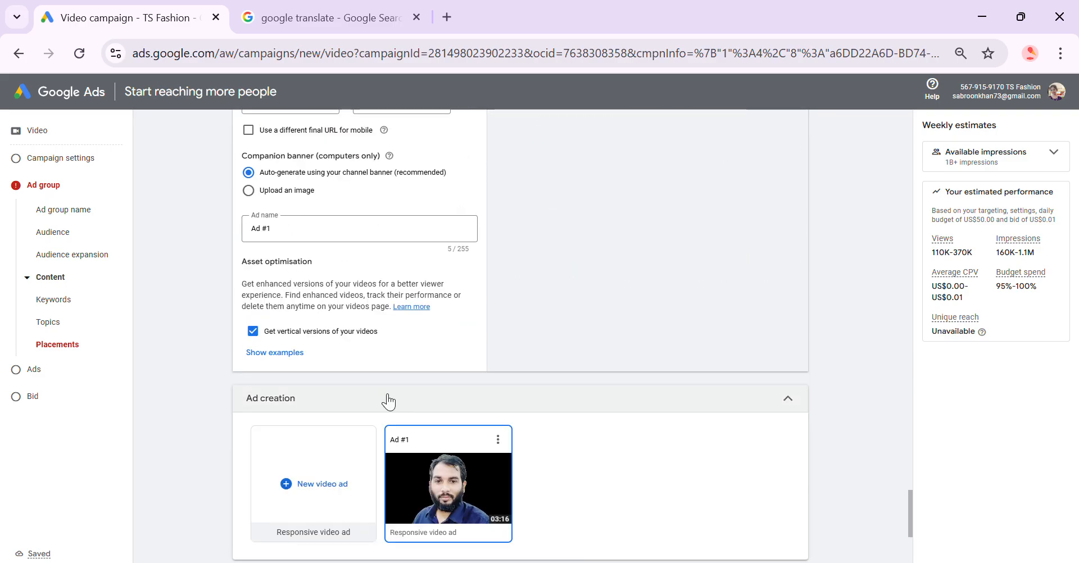
{"action": "scroll", "coordinate": [388, 395], "scroll_direction": "up", "scroll_amount": 6}
{"action": "scroll", "coordinate": [387, 393], "scroll_direction": "up", "scroll_amount": 15}
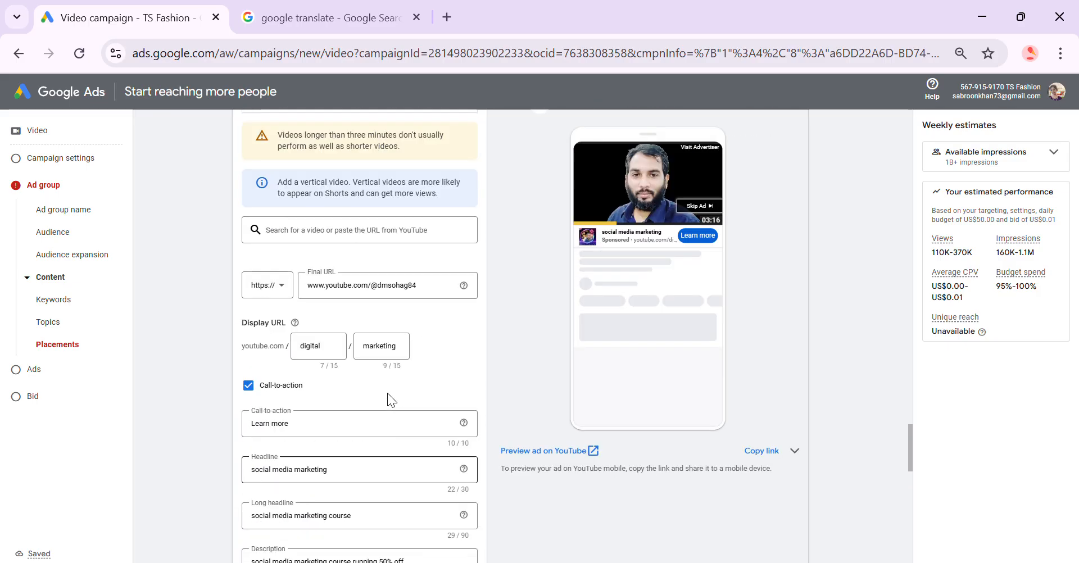
{"action": "scroll", "coordinate": [388, 402], "scroll_direction": "down", "scroll_amount": 14}
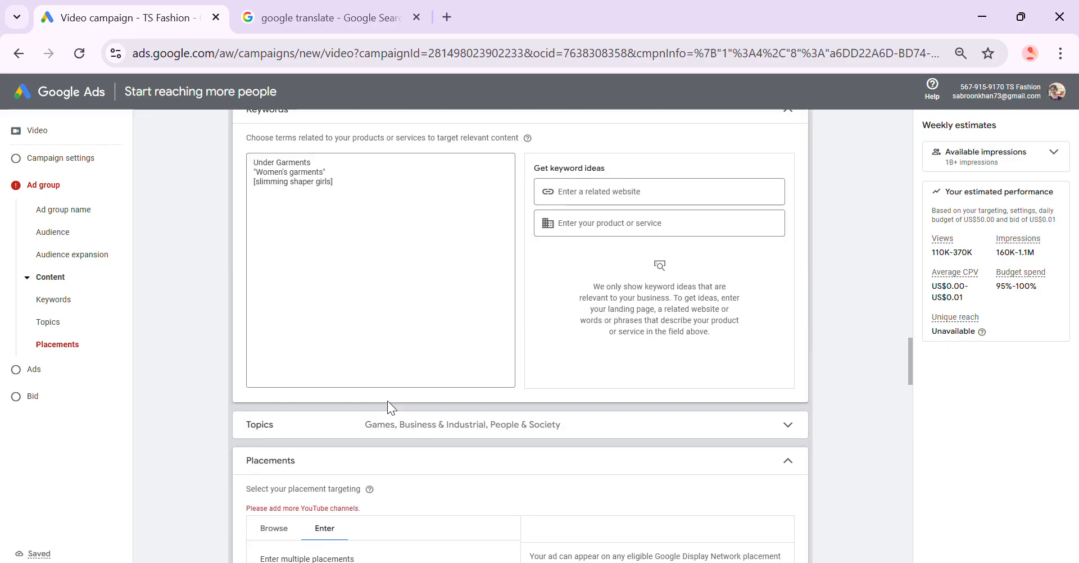
{"action": "scroll", "coordinate": [389, 401], "scroll_direction": "down", "scroll_amount": 6}
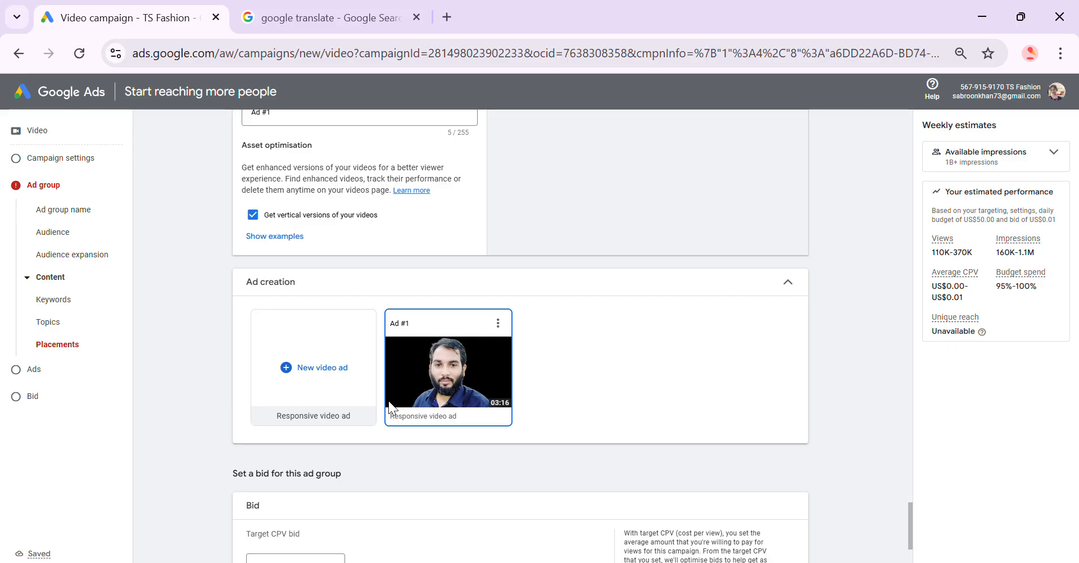
{"action": "scroll", "coordinate": [389, 400], "scroll_direction": "up", "scroll_amount": 4}
{"action": "scroll", "coordinate": [388, 403], "scroll_direction": "down", "scroll_amount": 7}
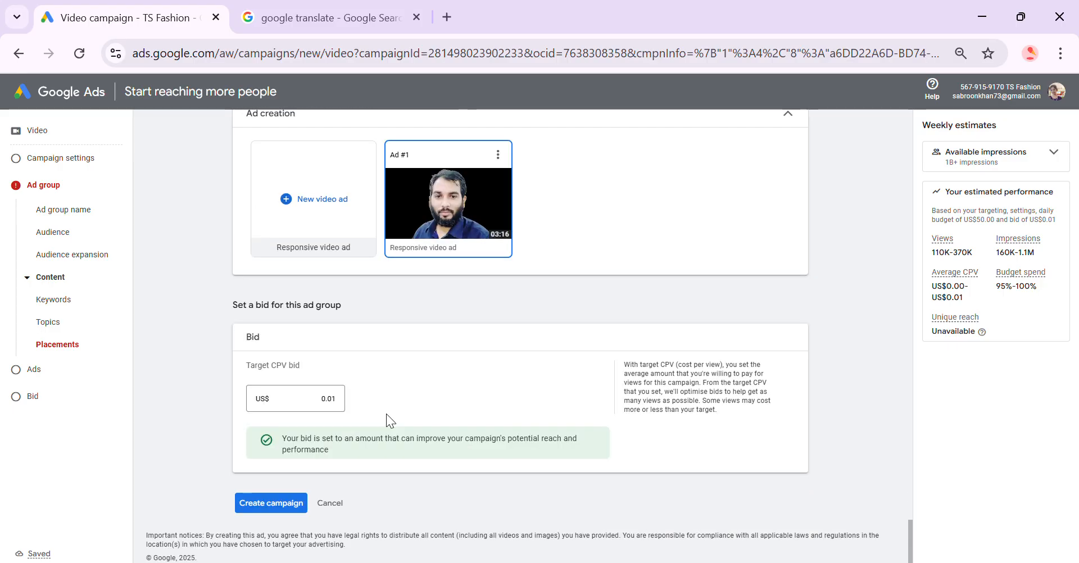
{"action": "scroll", "coordinate": [387, 414], "scroll_direction": "up", "scroll_amount": 3}
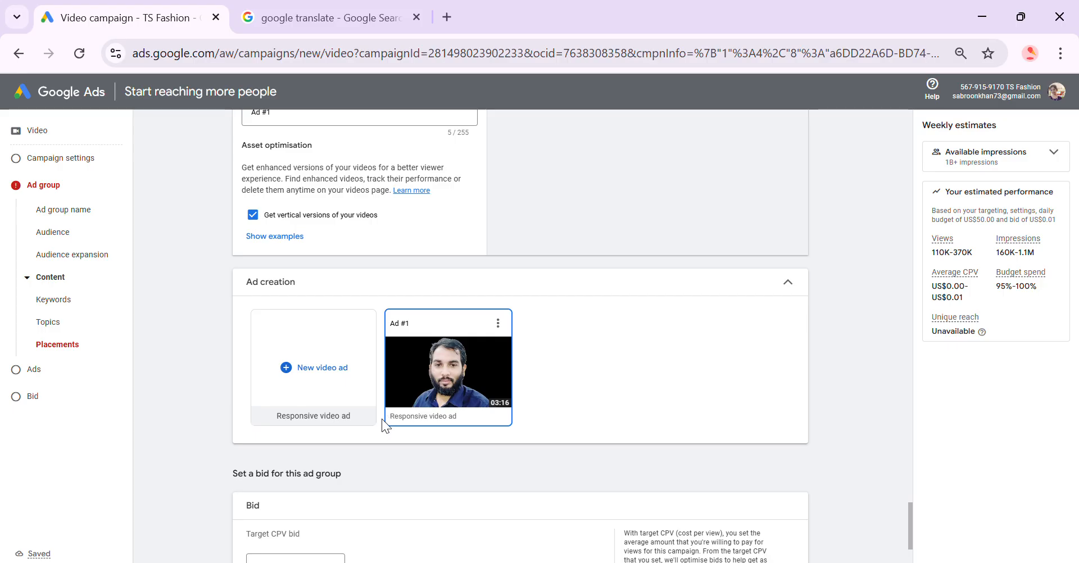
{"action": "scroll", "coordinate": [385, 419], "scroll_direction": "down", "scroll_amount": 3}
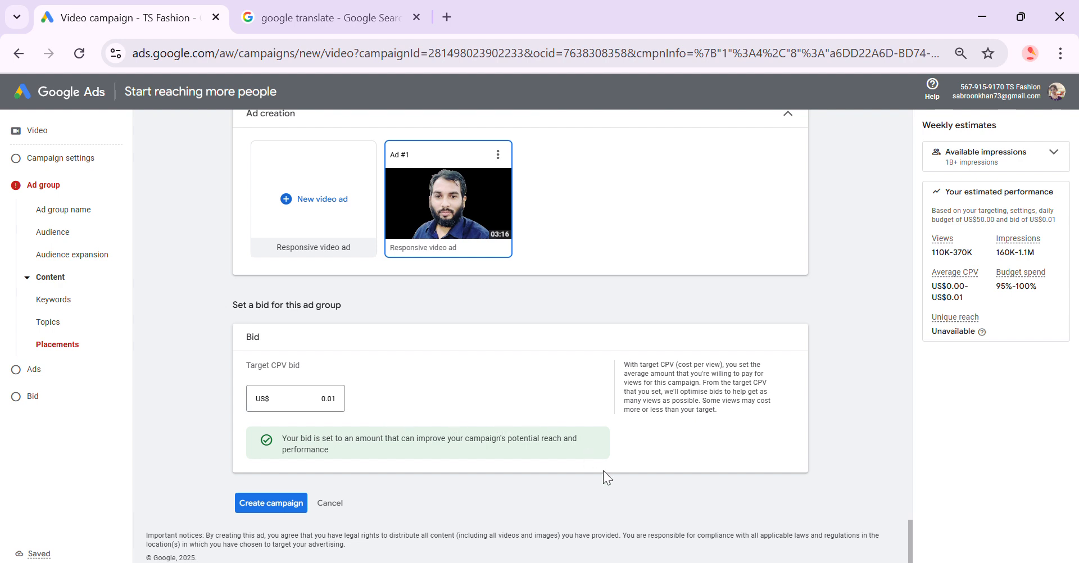
- Open Screenshot_31 from the cls-41 class folder and review the frequency capping and ad schedule settings through Screenshot_33
{"action": "mouse_move", "coordinate": [548, 562]}
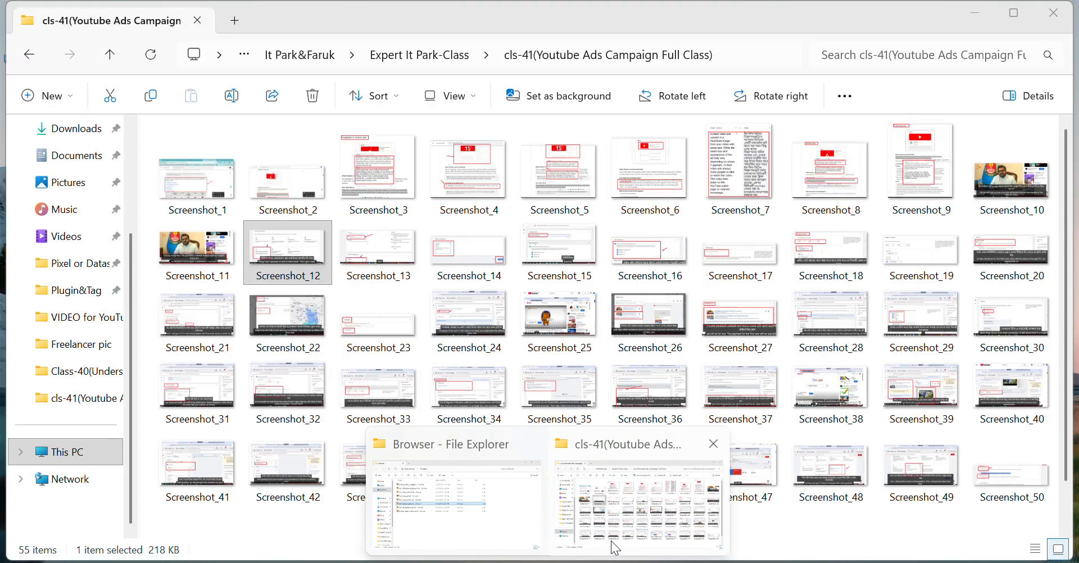
{"action": "left_click", "coordinate": [615, 549]}
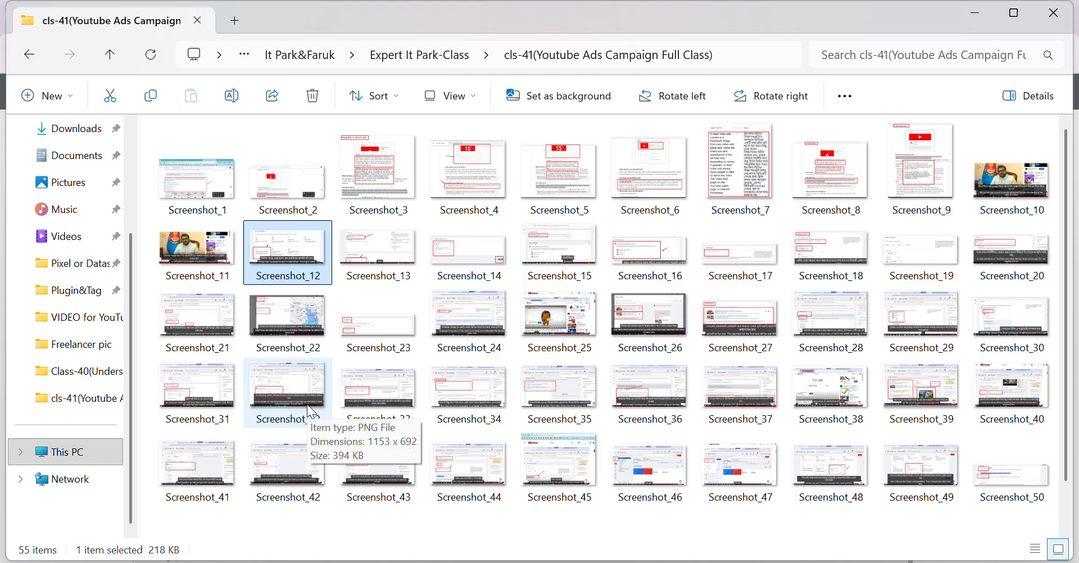
{"action": "double_click", "coordinate": [192, 390]}
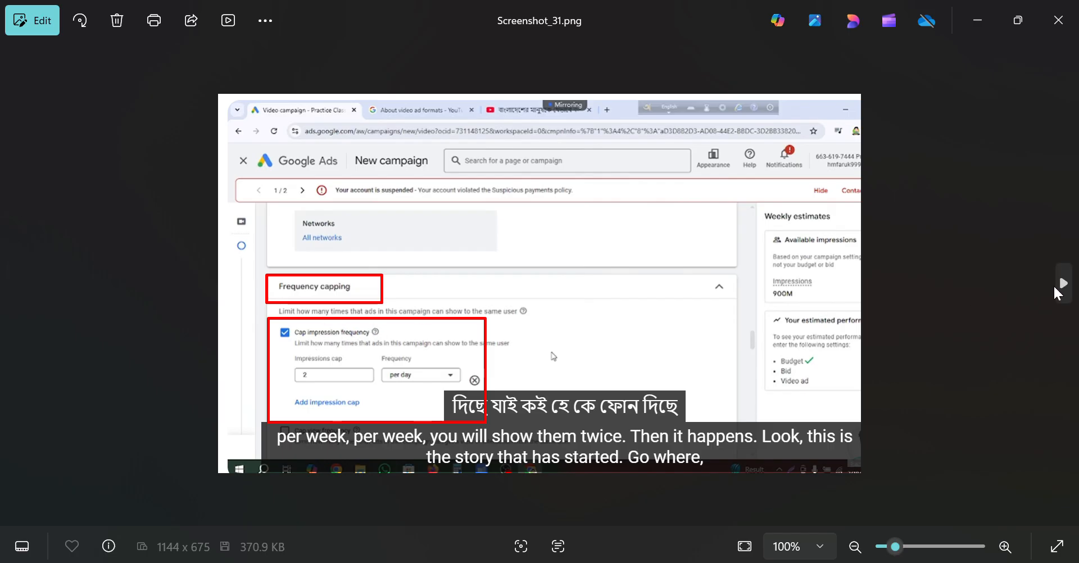
{"action": "left_click", "coordinate": [1060, 287]}
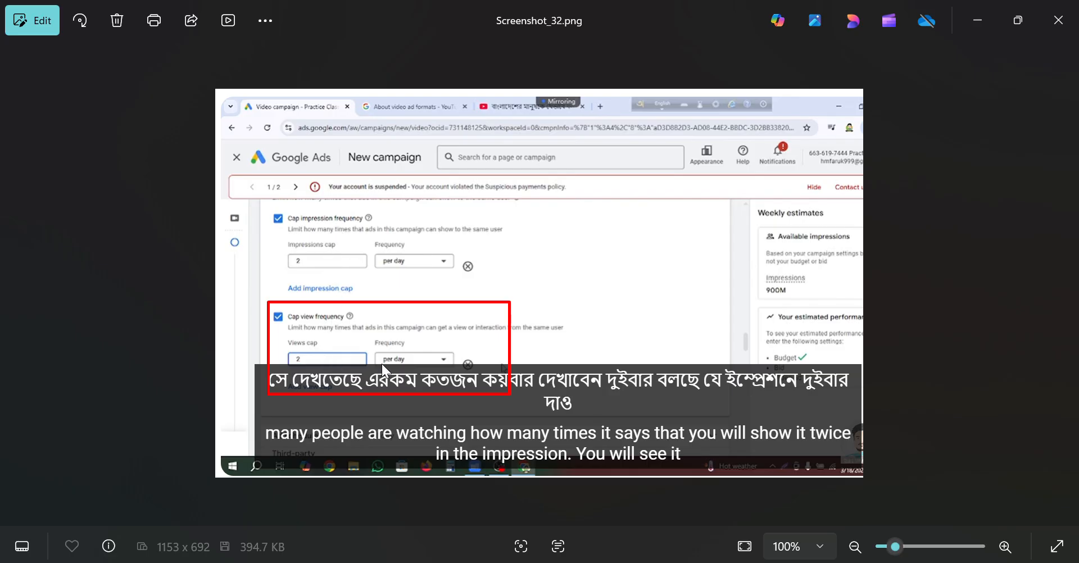
{"action": "scroll", "coordinate": [414, 366], "scroll_direction": "up", "scroll_amount": 1}
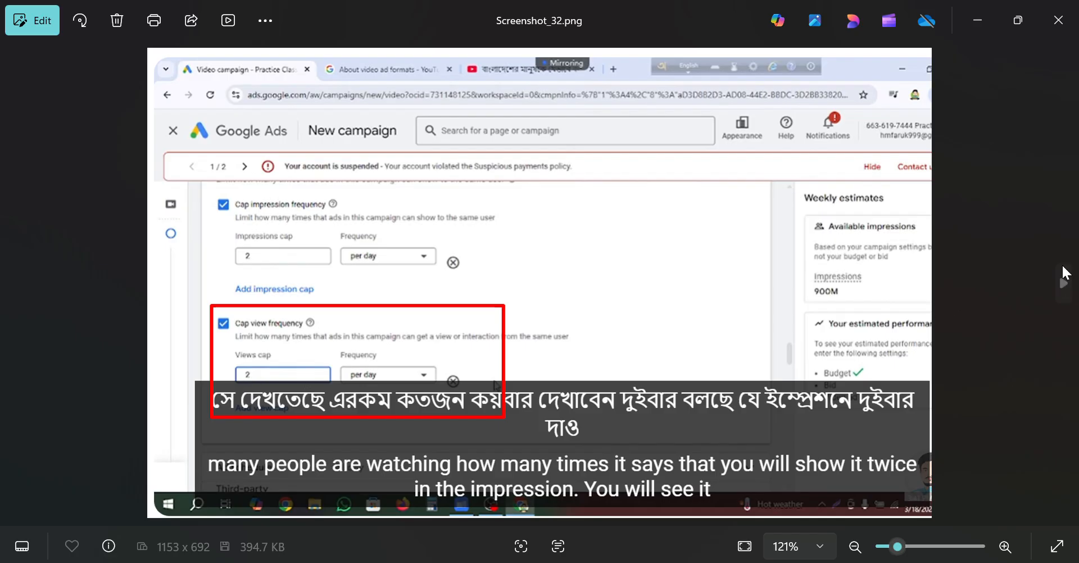
{"action": "left_click", "coordinate": [1062, 283]}
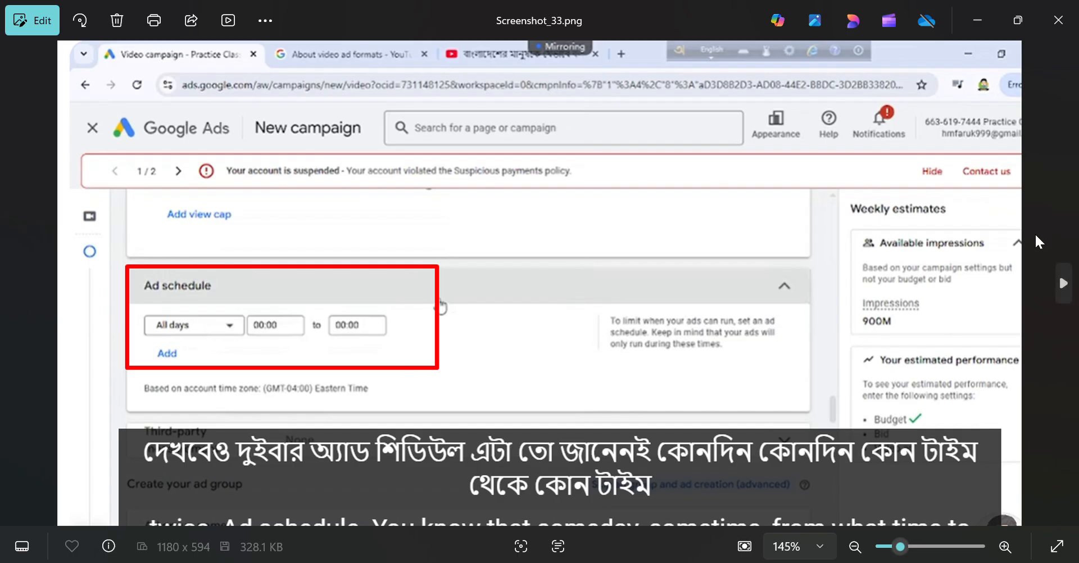
- Review Screenshot_34 to Screenshot_38 for the ad group name, YouTube video field, keyword guidance and copied video address
{"action": "left_click", "coordinate": [1063, 284]}
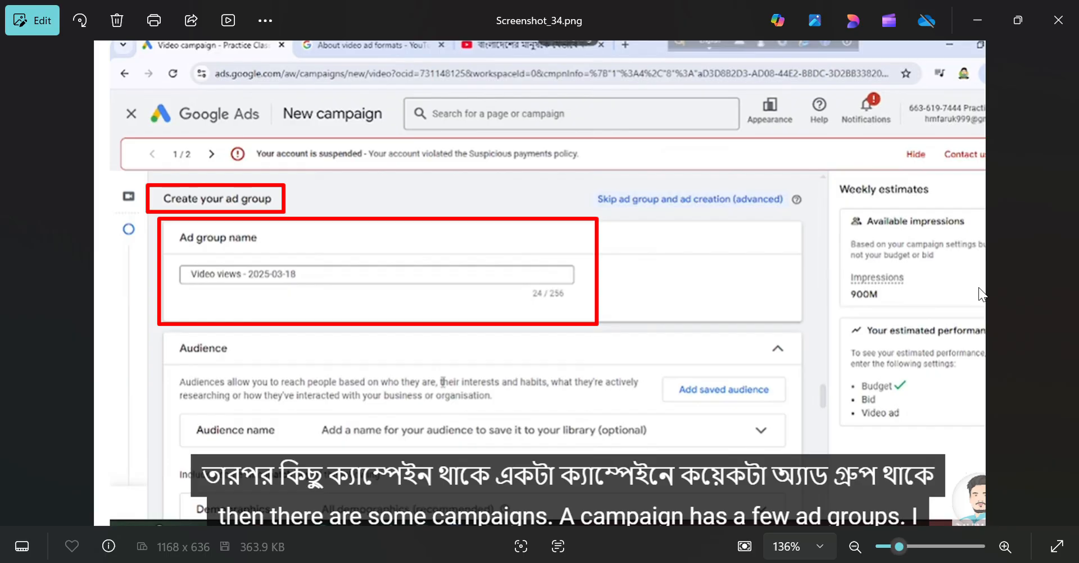
{"action": "left_click", "coordinate": [1062, 283]}
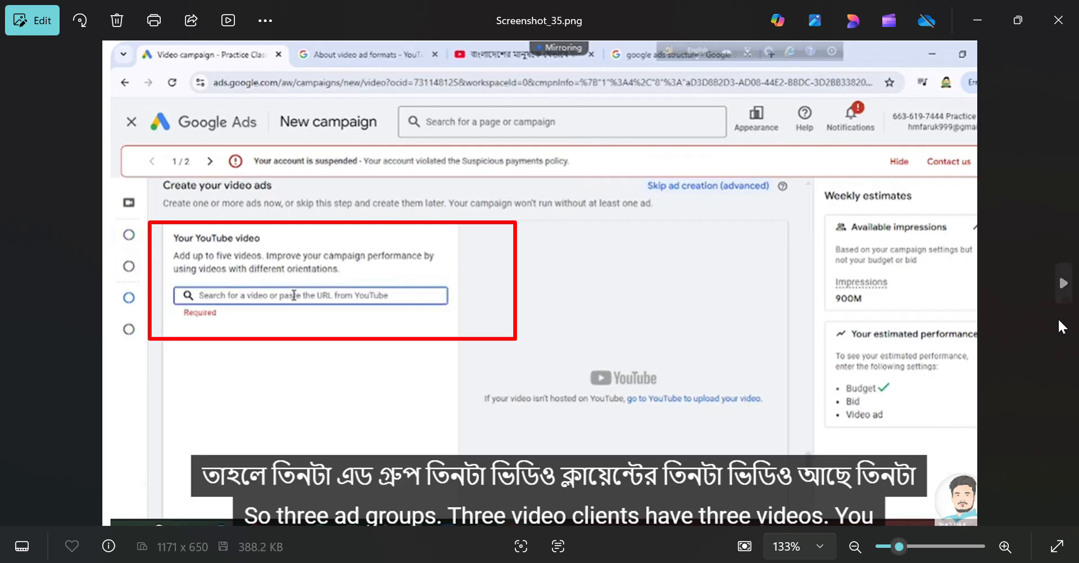
{"action": "left_click", "coordinate": [1063, 284]}
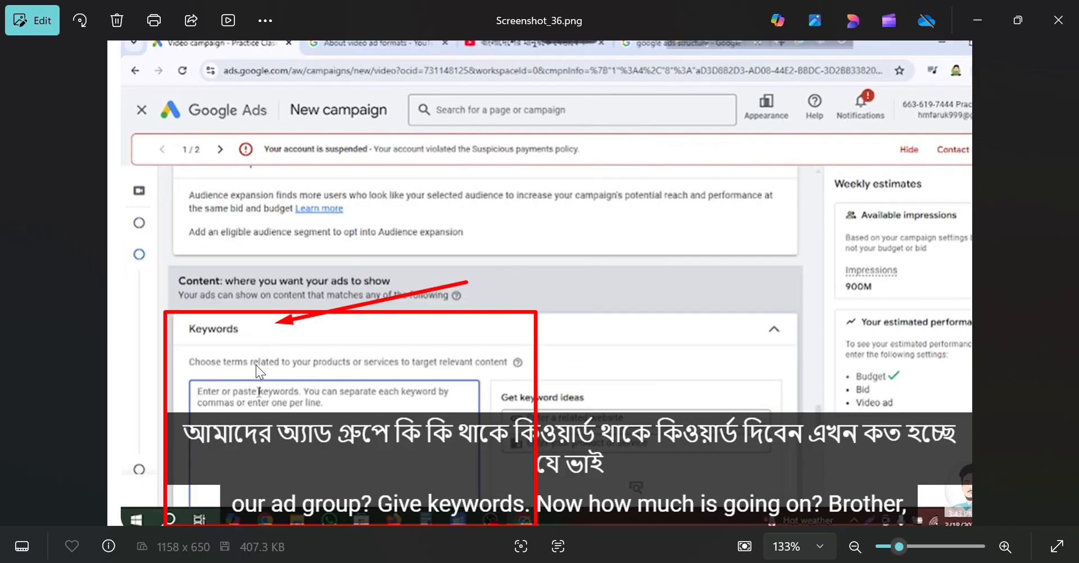
{"action": "left_click", "coordinate": [1060, 285]}
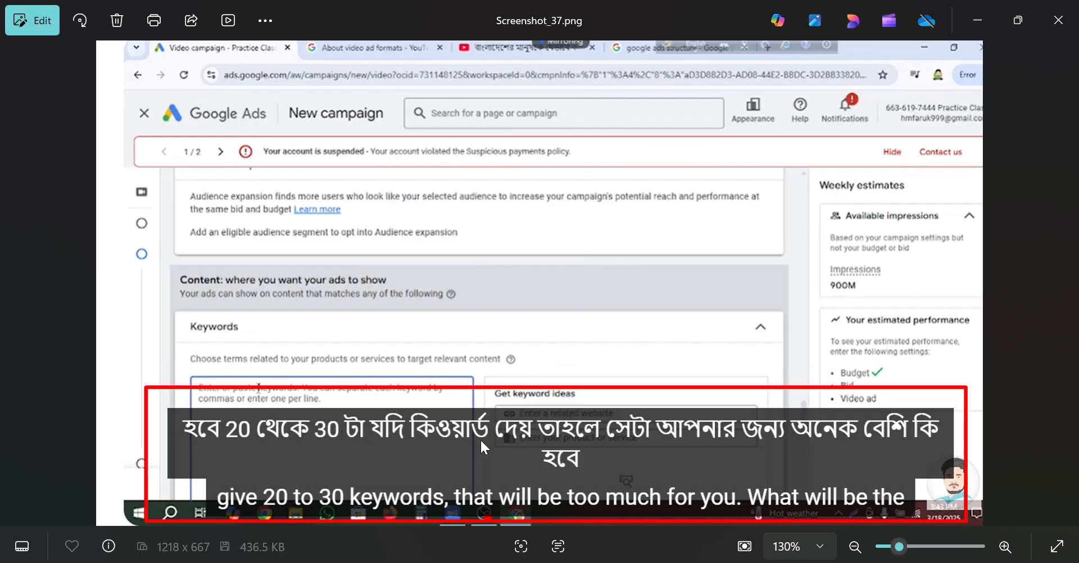
{"action": "left_click", "coordinate": [1063, 284]}
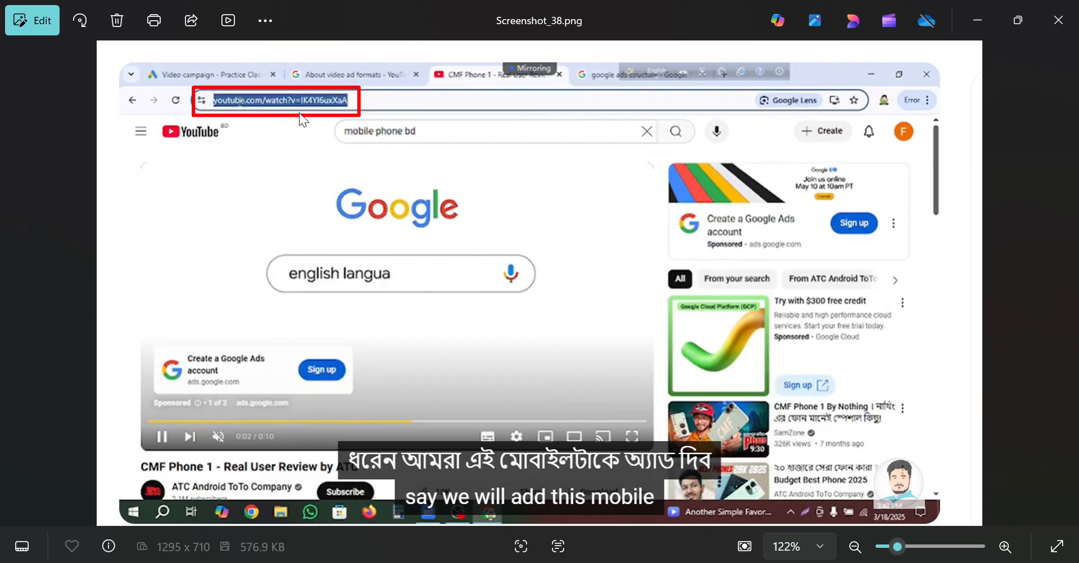
- Review Screenshot_39 to Screenshot_45 for the video ad preview, final URL, call-to-action, headline, description, bid and campaign creation
{"action": "left_click", "coordinate": [1063, 284]}
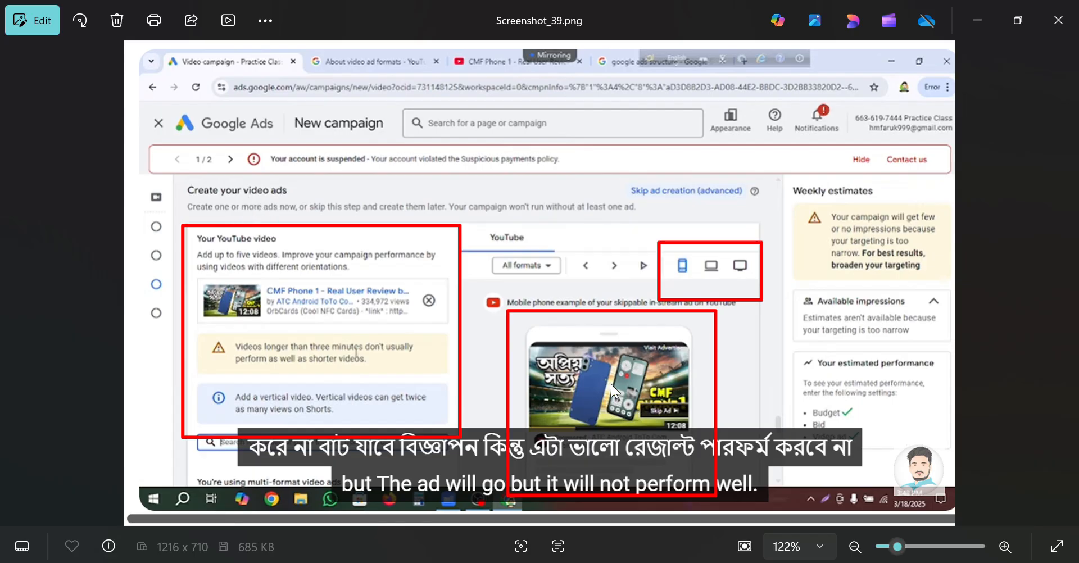
{"action": "left_click", "coordinate": [1065, 284]}
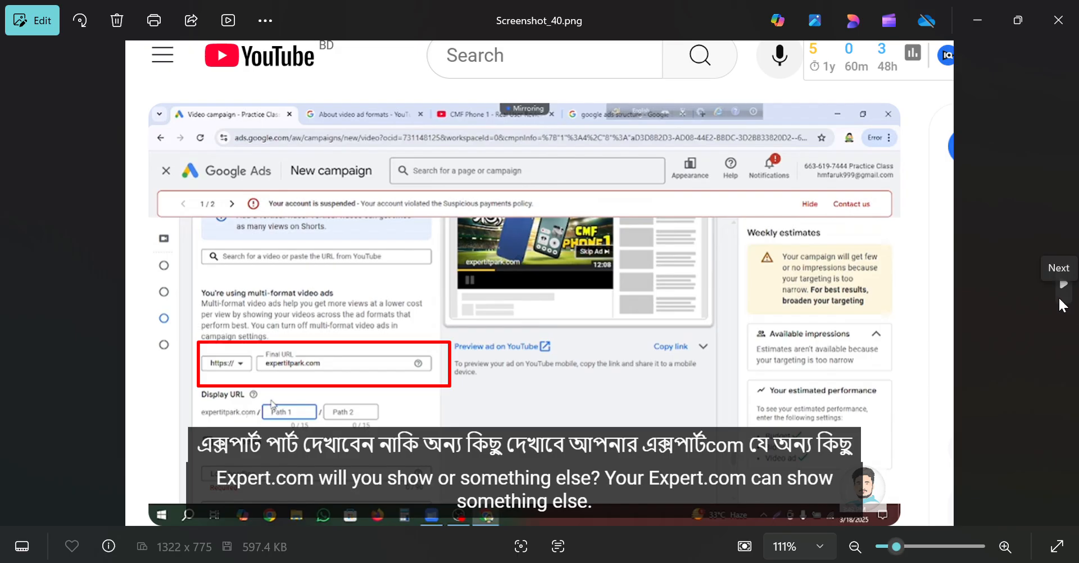
{"action": "left_click", "coordinate": [1063, 290]}
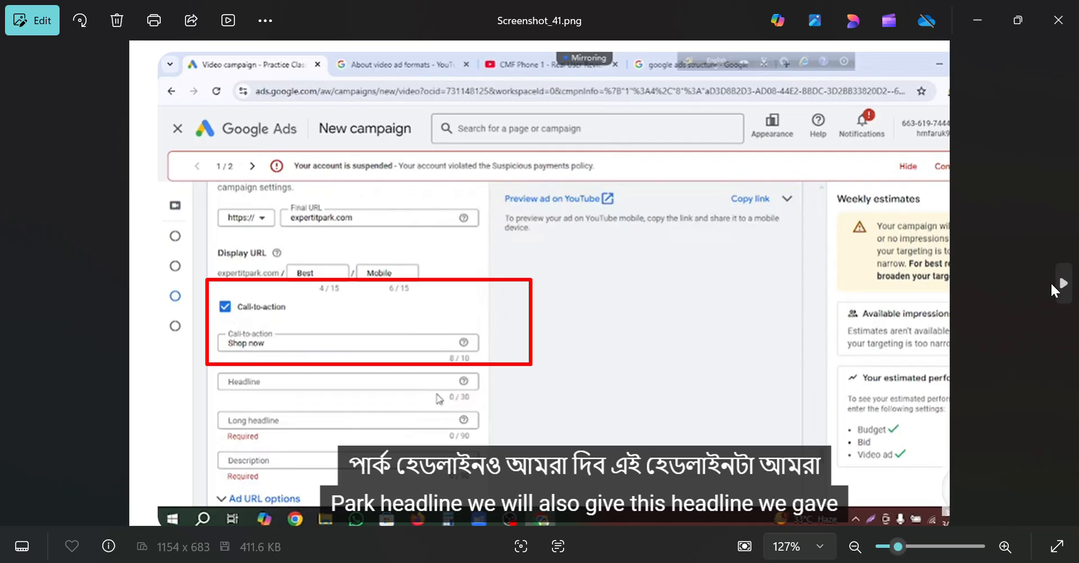
{"action": "left_click", "coordinate": [1062, 283]}
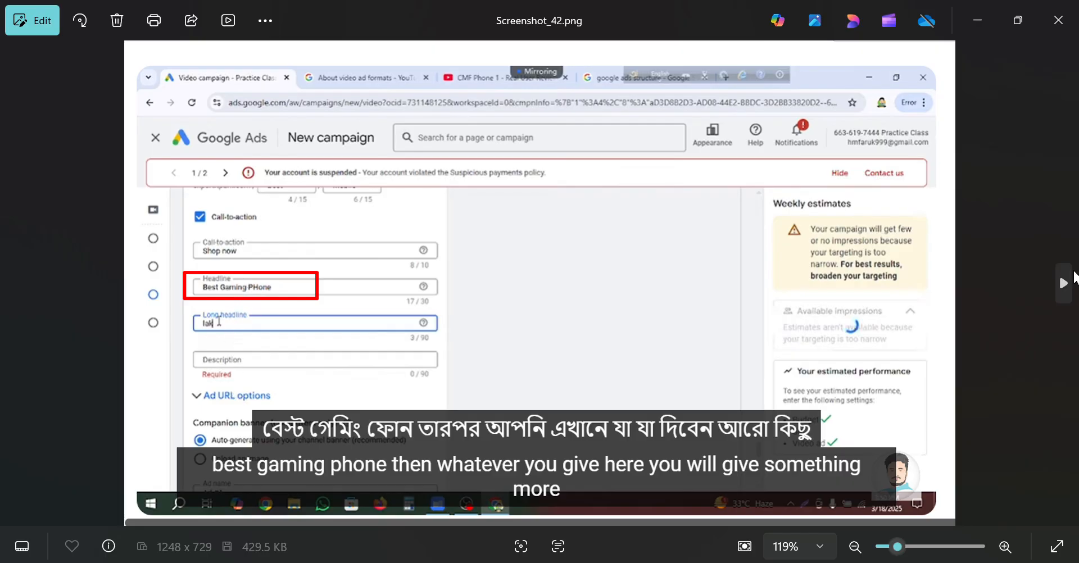
{"action": "left_click", "coordinate": [1065, 284]}
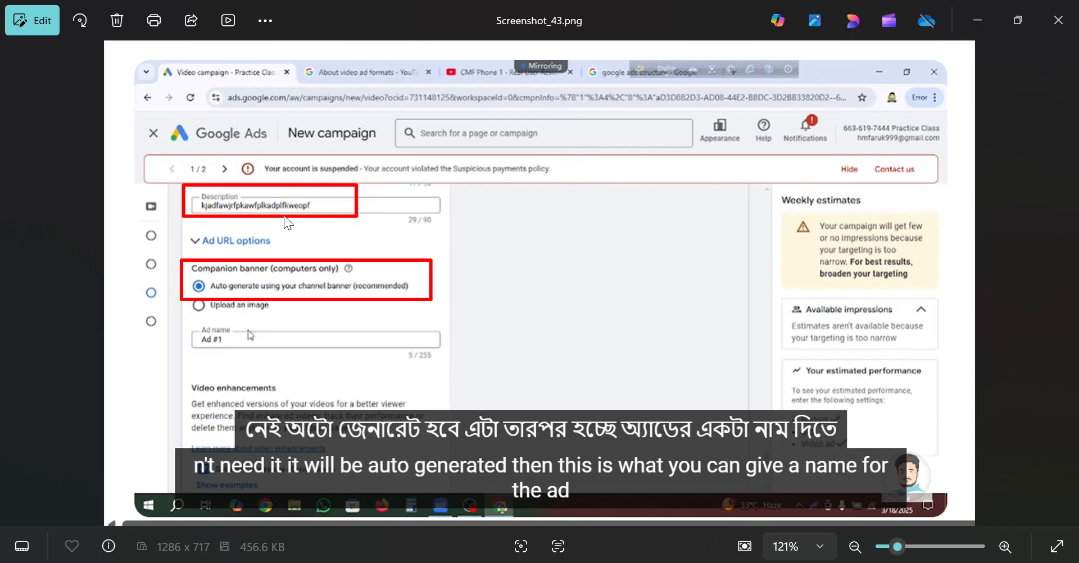
{"action": "left_click", "coordinate": [1065, 284]}
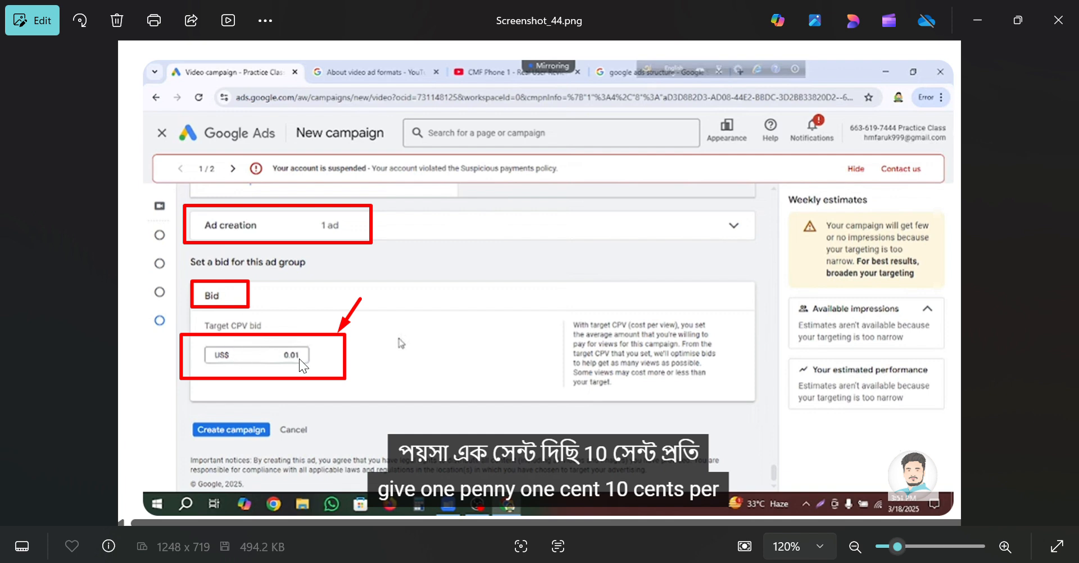
{"action": "left_click", "coordinate": [1063, 284]}
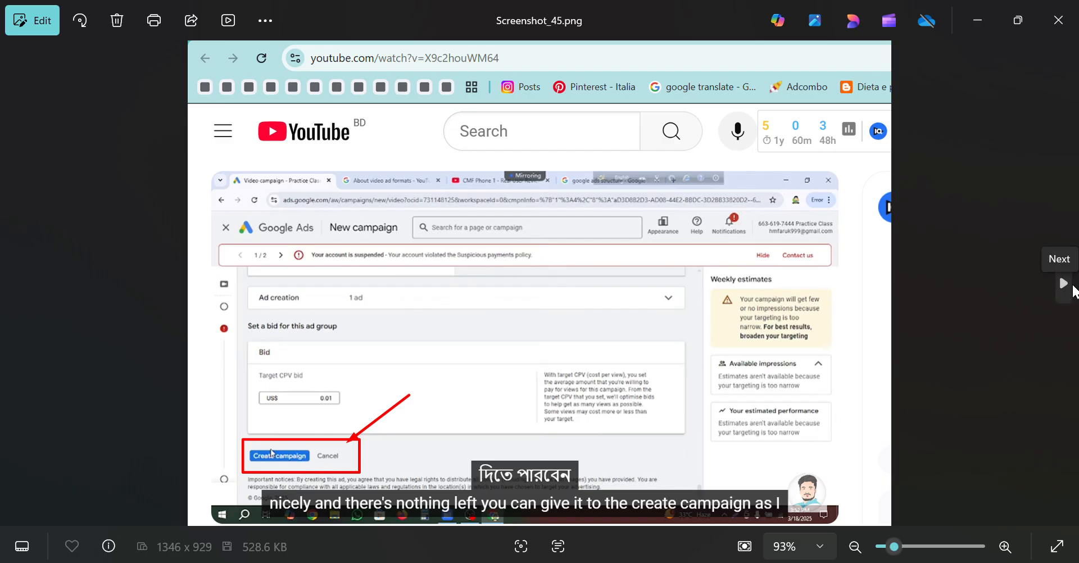
- Review Screenshot_46 to Screenshot_49 for starting a new campaign without guidance and choosing the Video campaign type
{"action": "left_click", "coordinate": [1063, 284]}
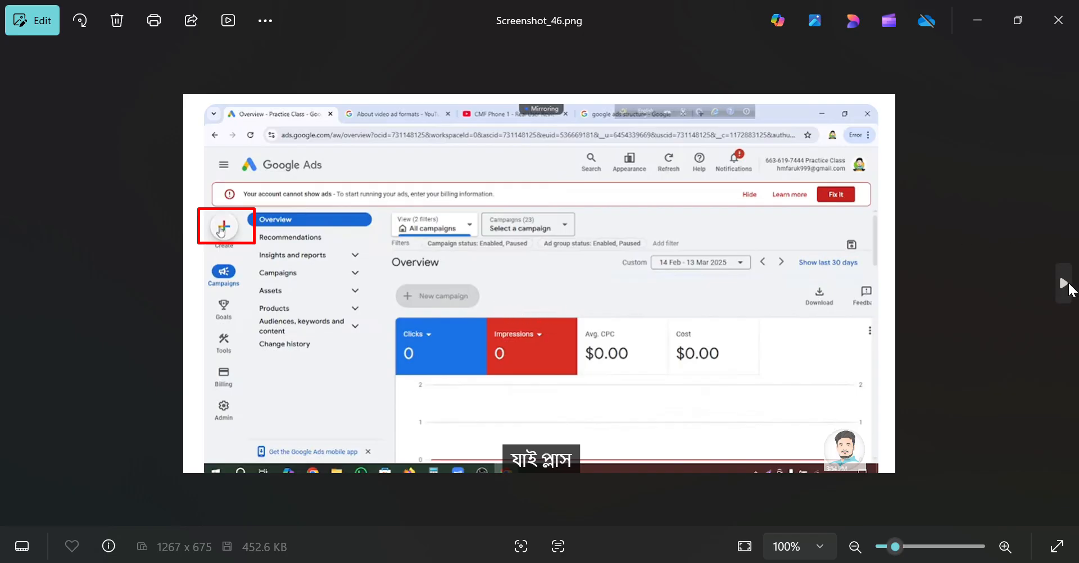
{"action": "scroll", "coordinate": [902, 337], "scroll_direction": "up", "scroll_amount": 1}
{"action": "scroll", "coordinate": [902, 338], "scroll_direction": "up", "scroll_amount": 2}
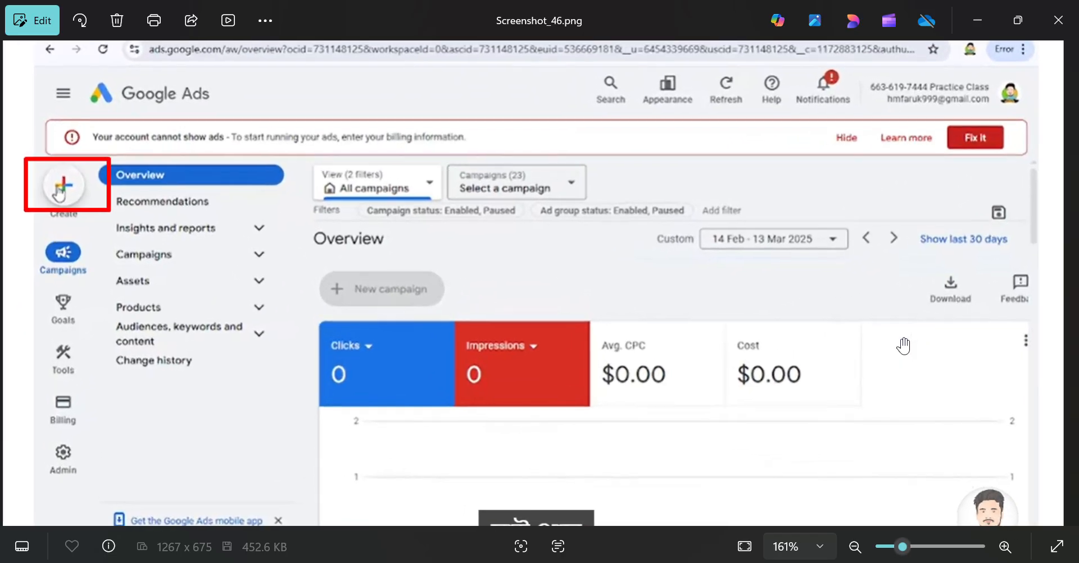
{"action": "scroll", "coordinate": [902, 339], "scroll_direction": "down", "scroll_amount": 2}
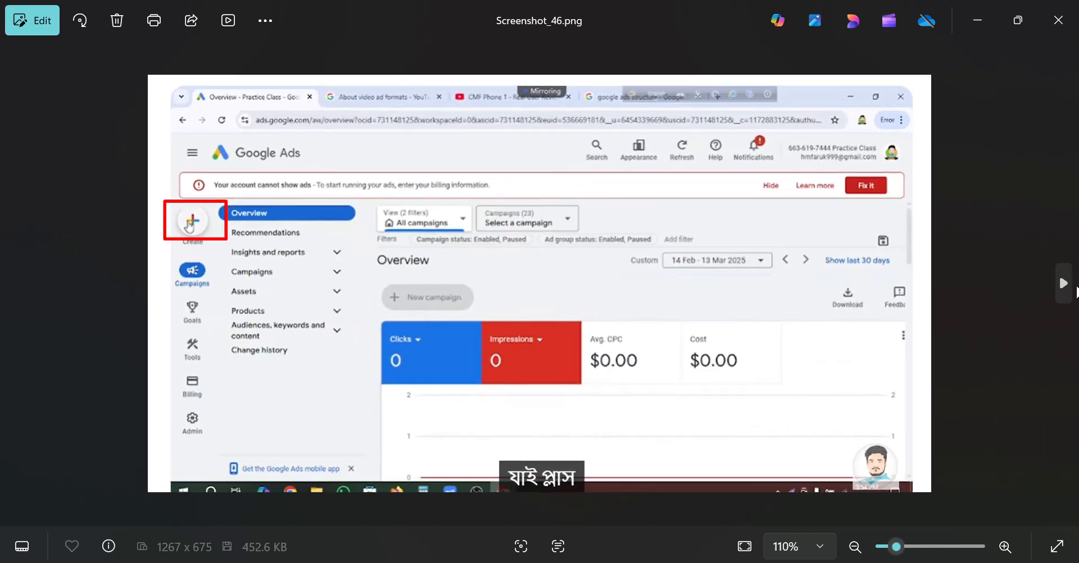
{"action": "left_click", "coordinate": [1068, 284]}
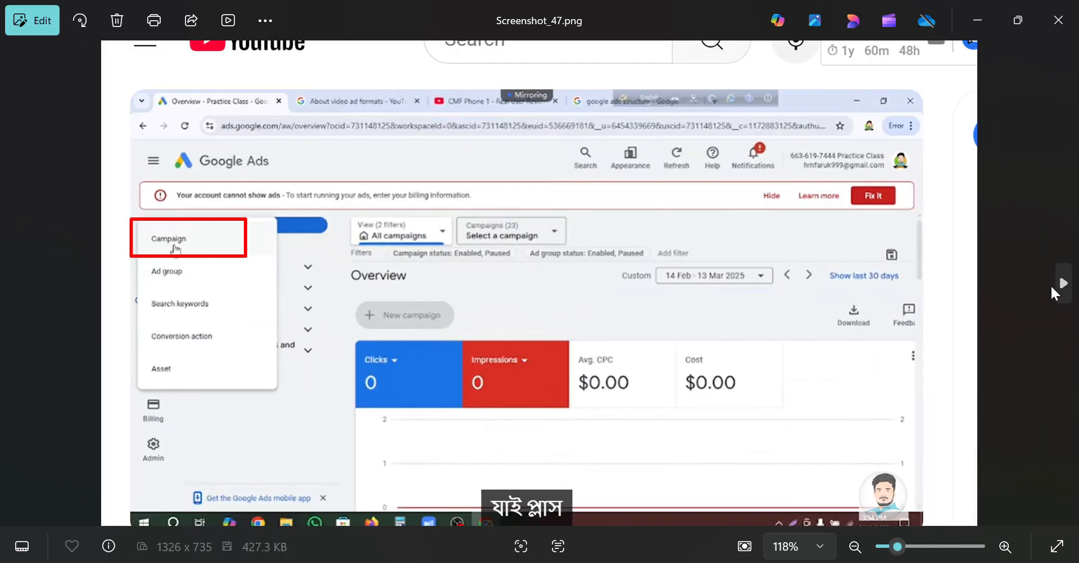
{"action": "left_click", "coordinate": [1064, 284]}
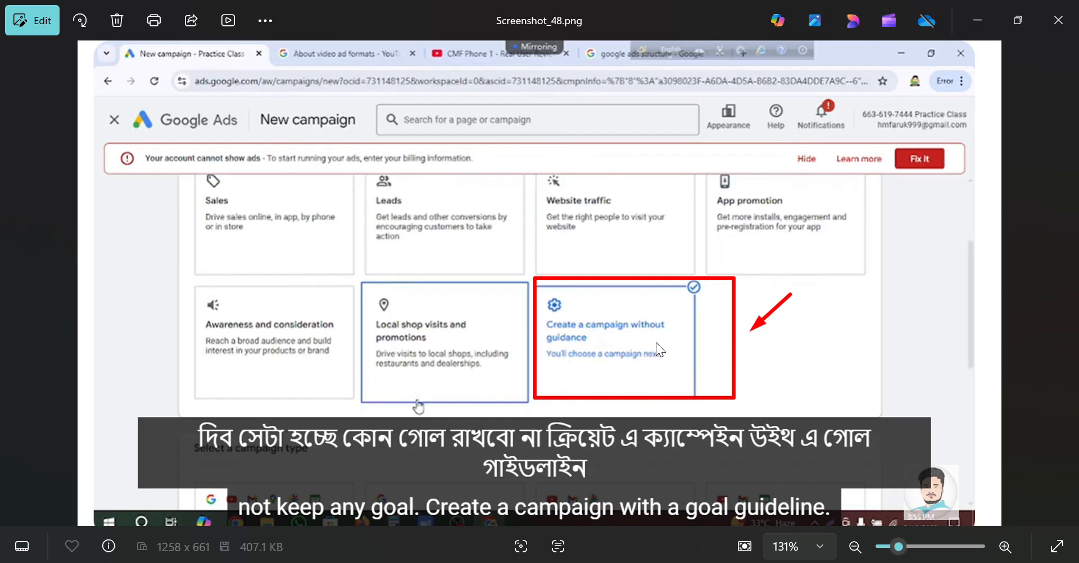
{"action": "left_click", "coordinate": [1067, 287]}
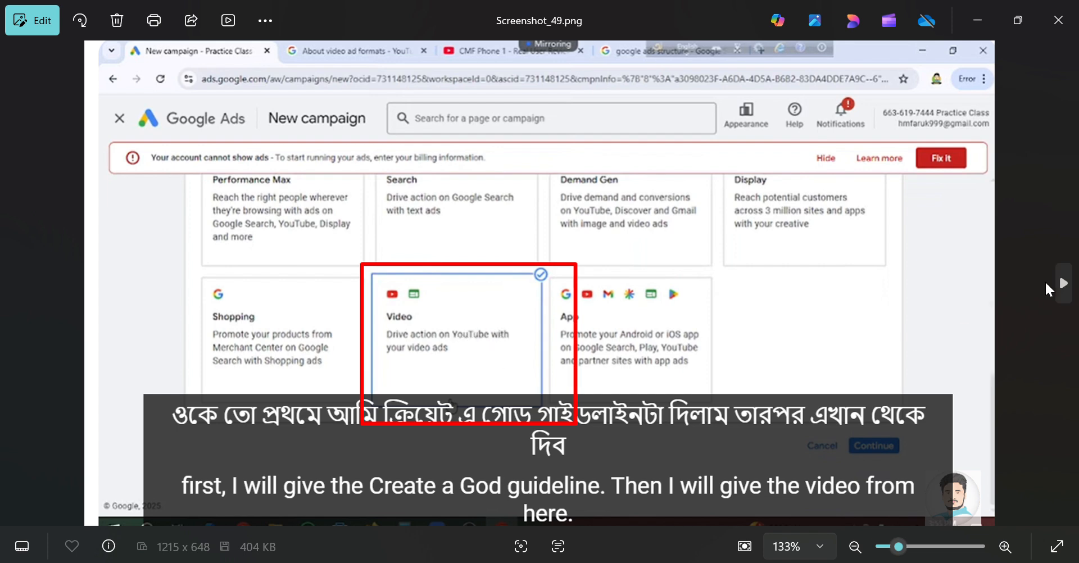
- Review Screenshot_50 to Screenshot_55 for the video reach options, in-feed ad format, video selection, final URL and ad text
{"action": "left_click", "coordinate": [1063, 283]}
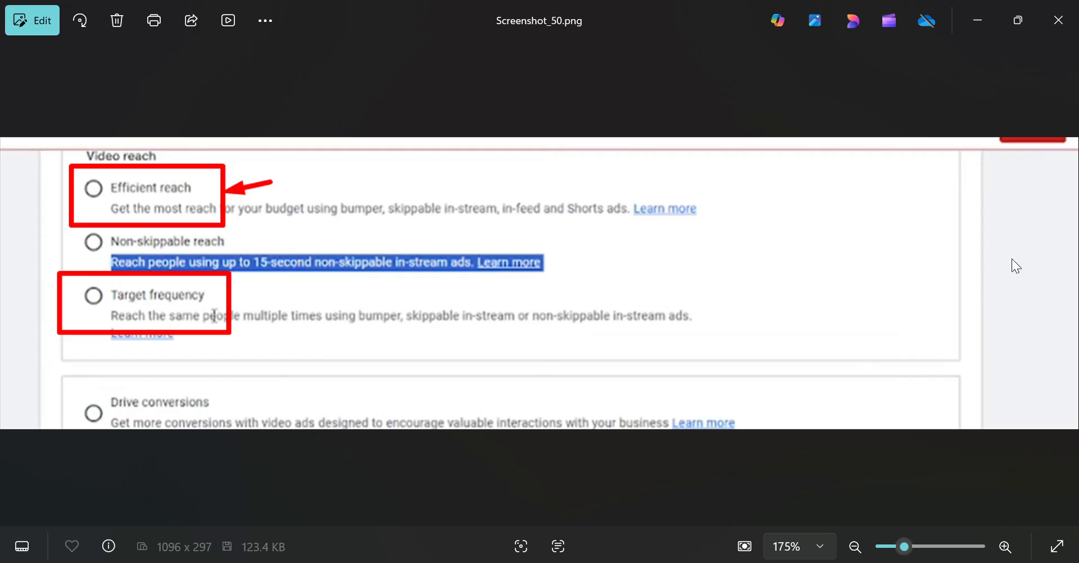
{"action": "left_click", "coordinate": [1065, 284]}
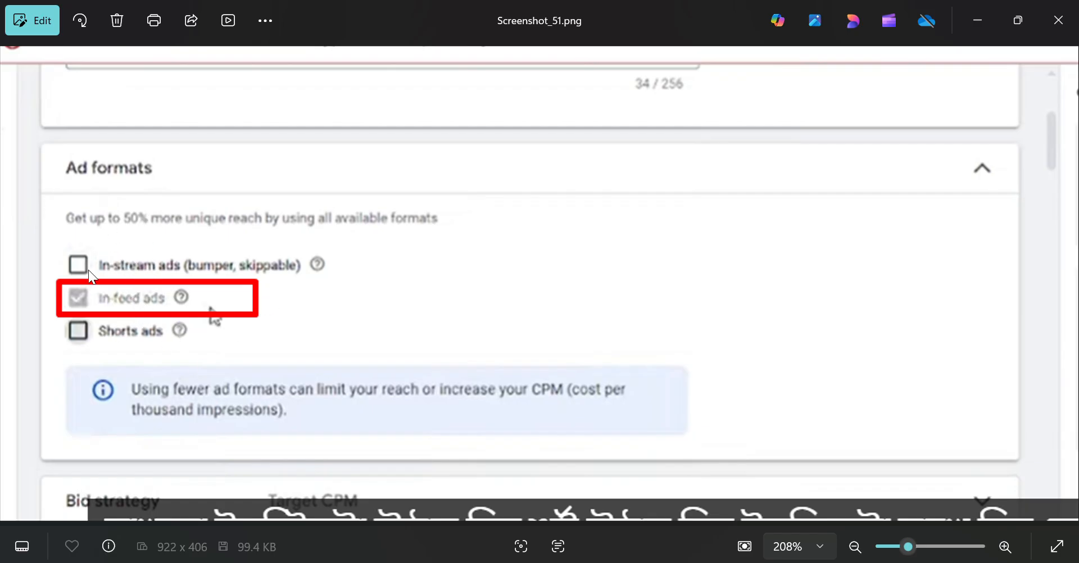
{"action": "left_click", "coordinate": [1064, 284]}
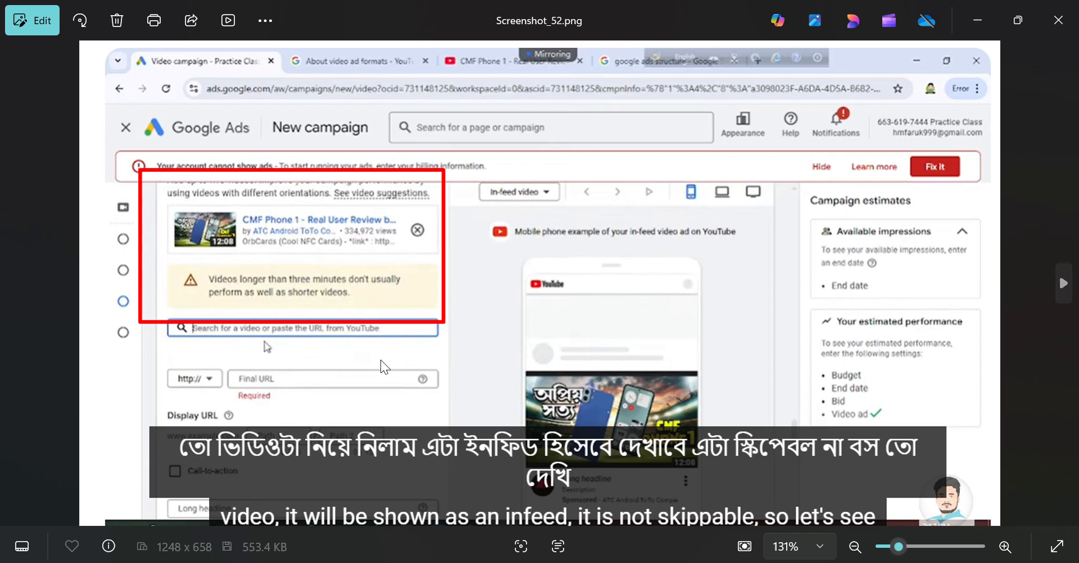
{"action": "left_click", "coordinate": [1063, 284]}
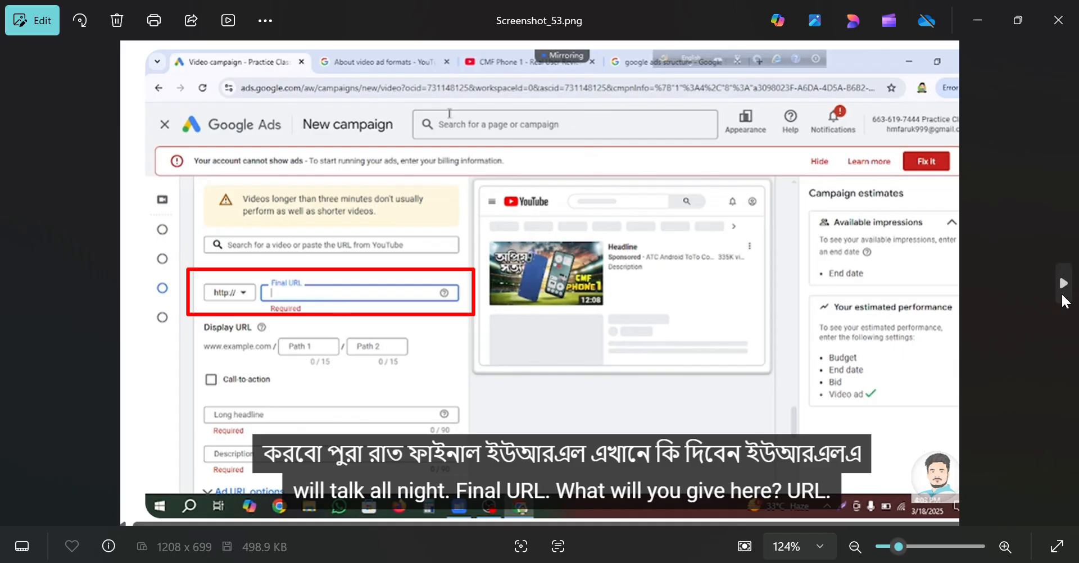
{"action": "left_click", "coordinate": [1064, 284]}
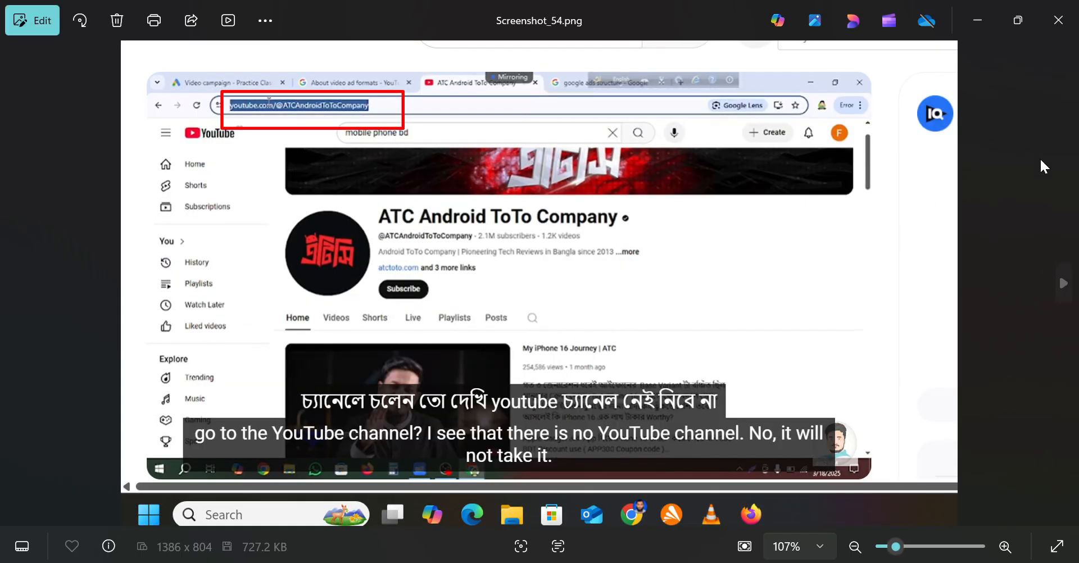
{"action": "left_click", "coordinate": [1063, 282]}
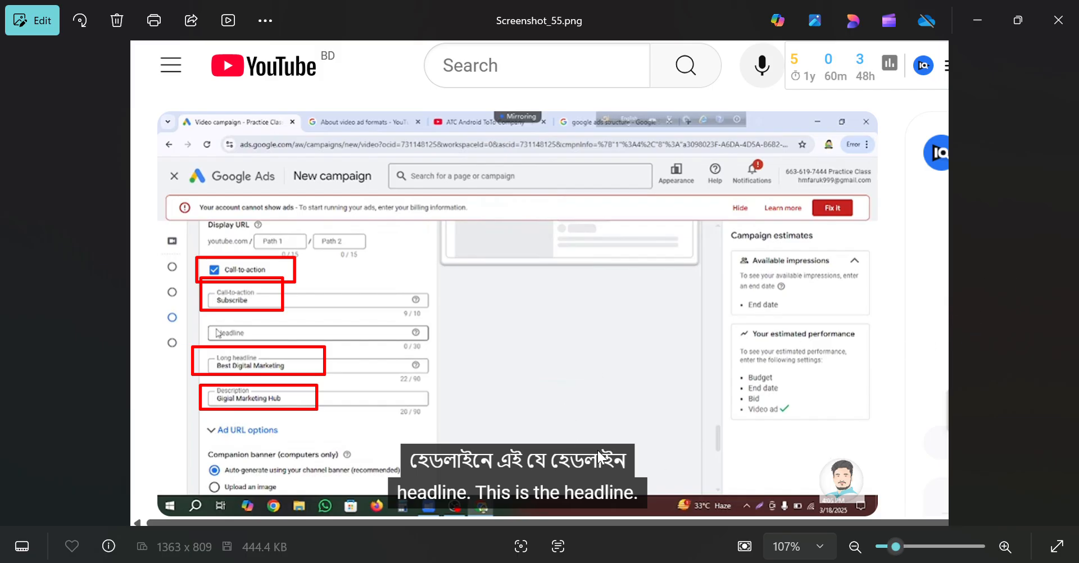
{"action": "scroll", "coordinate": [616, 391], "scroll_direction": "down", "scroll_amount": 1}
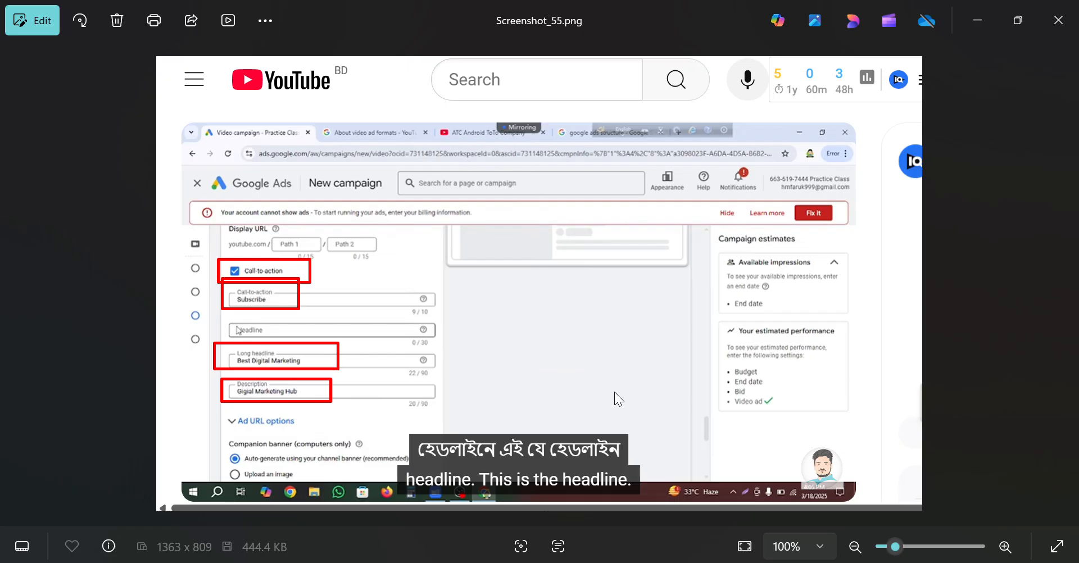
- Switch to the YouTube browser window showing the Google Ad Manager tutorial video and maximize it
{"action": "left_click", "coordinate": [585, 562]}
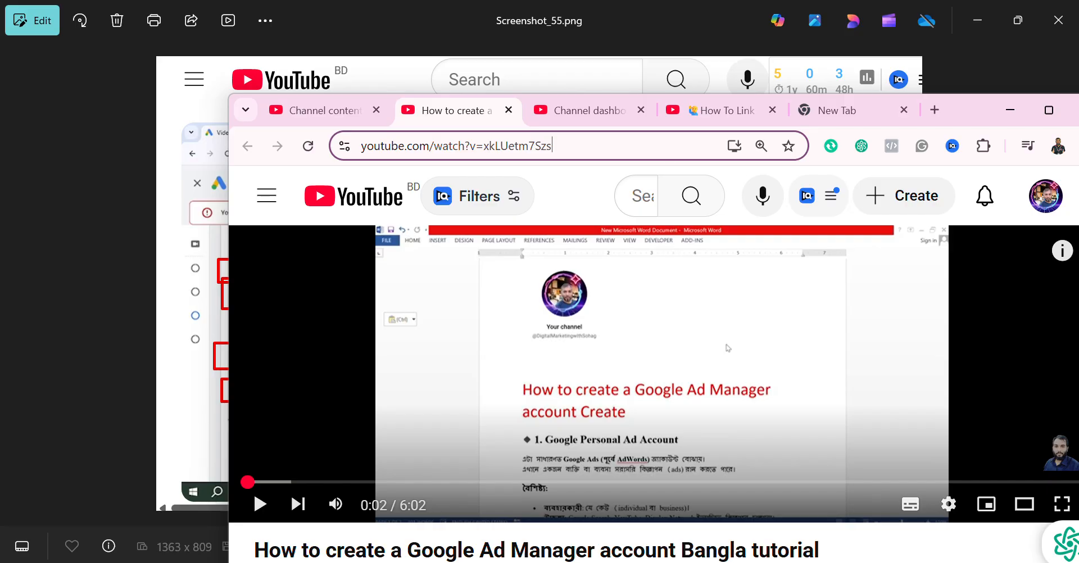
{"action": "left_click", "coordinate": [1010, 110]}
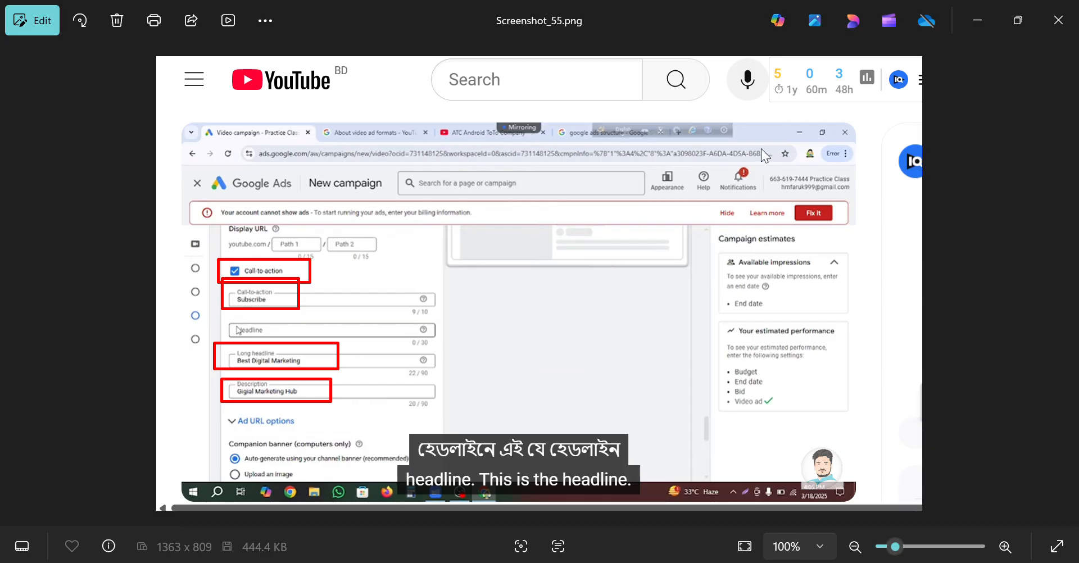
{"action": "left_click", "coordinate": [588, 562]}
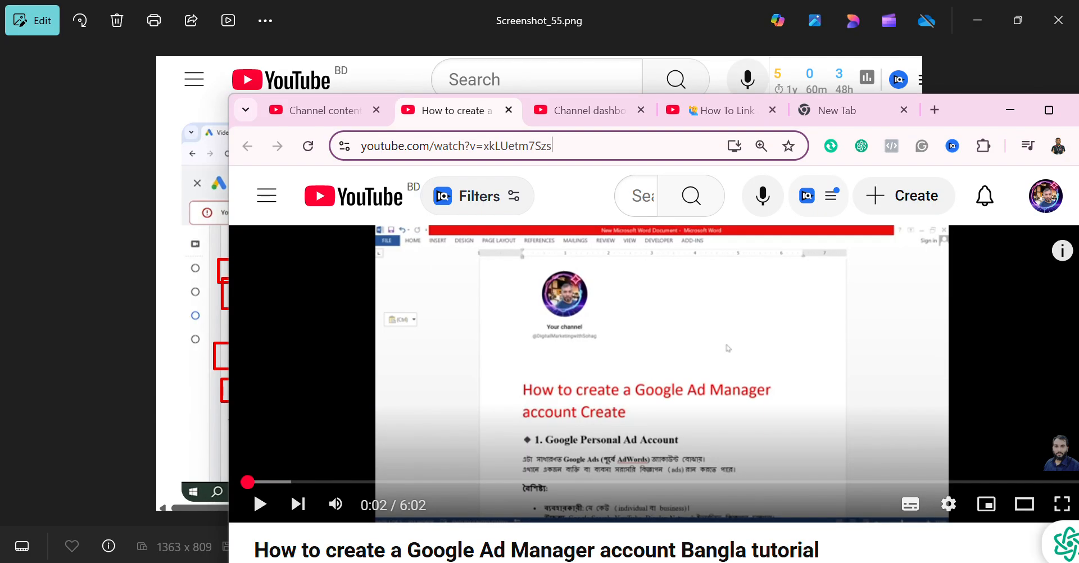
{"action": "left_click", "coordinate": [1049, 110]}
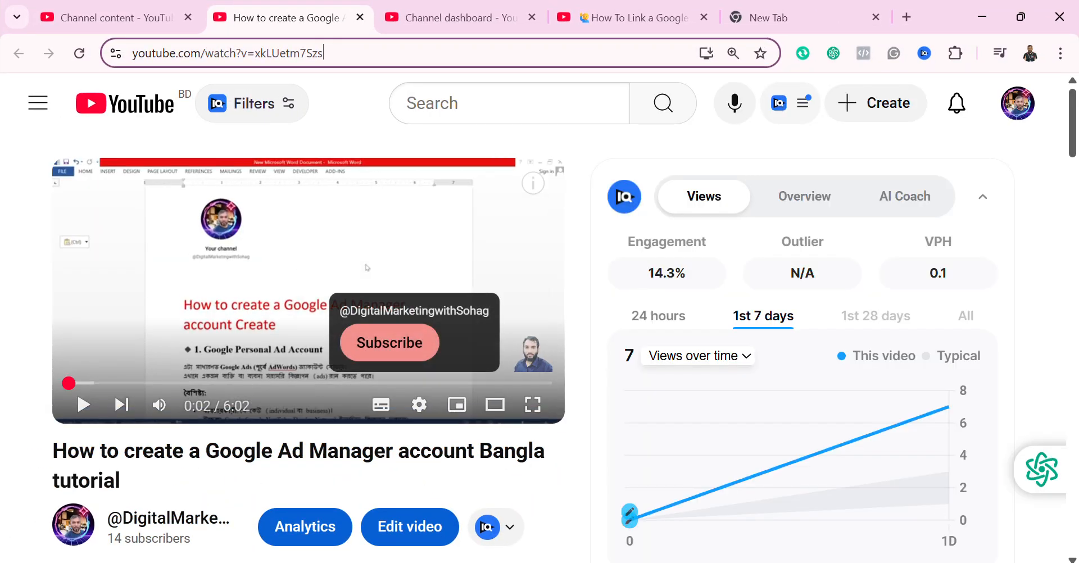
- Switch to the Google Ads window, try to create the campaign and examine the placement targeting error in the ad group
{"action": "mouse_move", "coordinate": [584, 562]}
{"action": "left_click", "coordinate": [619, 562]}
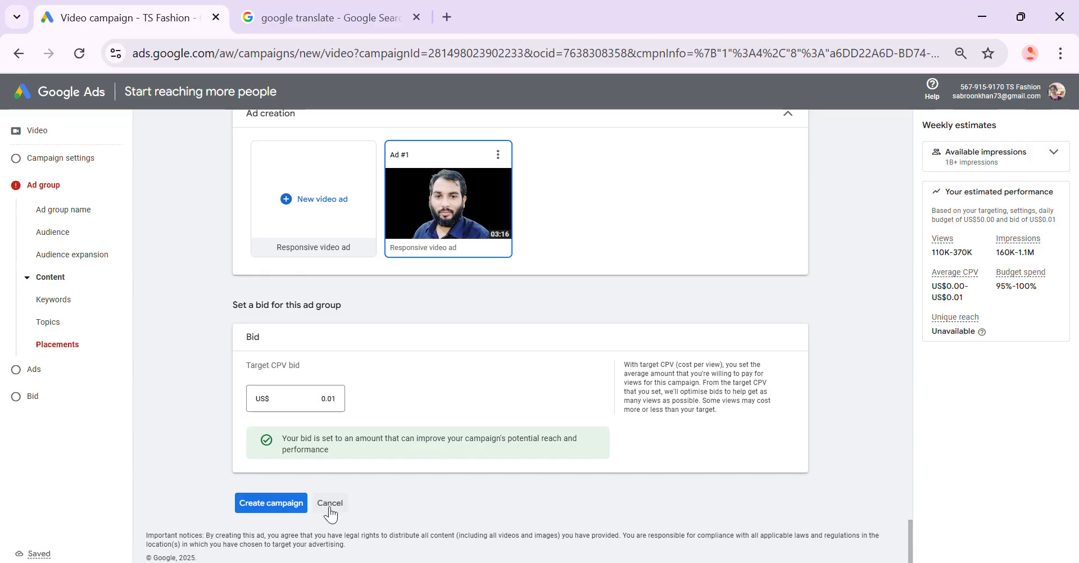
{"action": "left_click", "coordinate": [284, 513]}
{"action": "scroll", "coordinate": [494, 442], "scroll_direction": "up", "scroll_amount": 3}
{"action": "scroll", "coordinate": [493, 437], "scroll_direction": "up", "scroll_amount": 12}
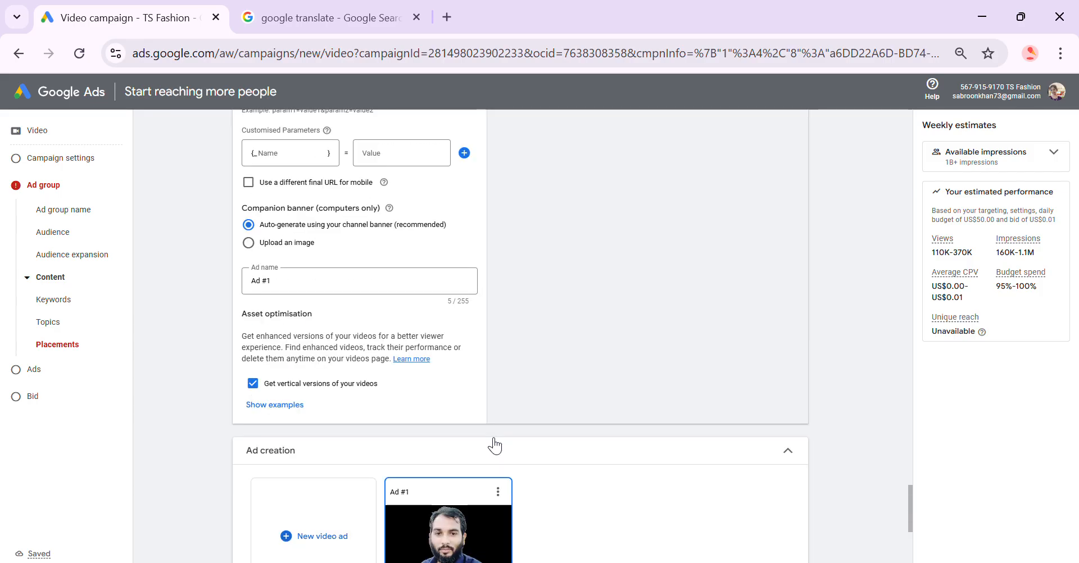
{"action": "scroll", "coordinate": [494, 434], "scroll_direction": "up", "scroll_amount": 15}
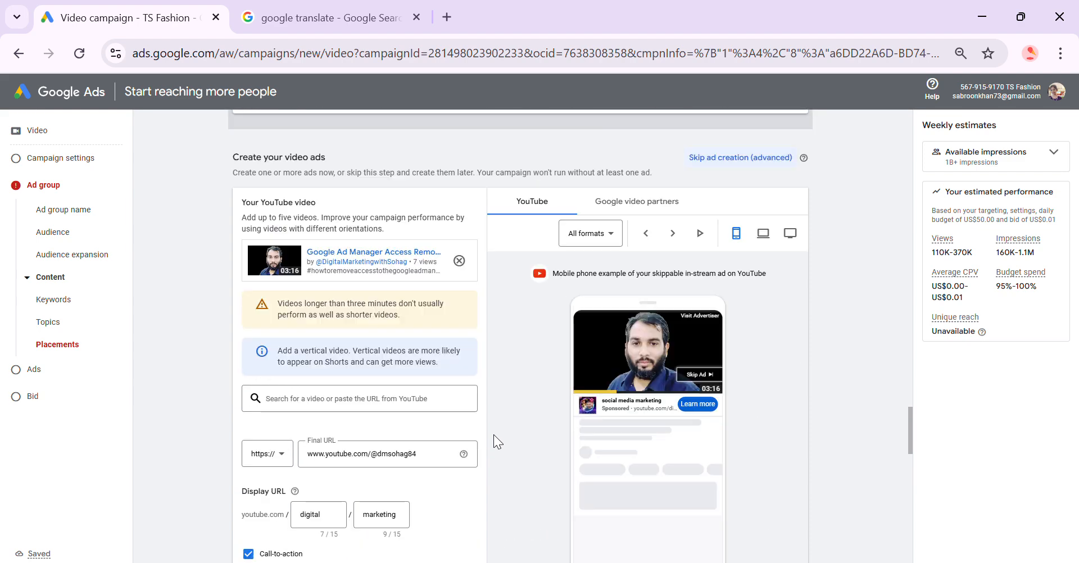
{"action": "scroll", "coordinate": [494, 432], "scroll_direction": "up", "scroll_amount": 3}
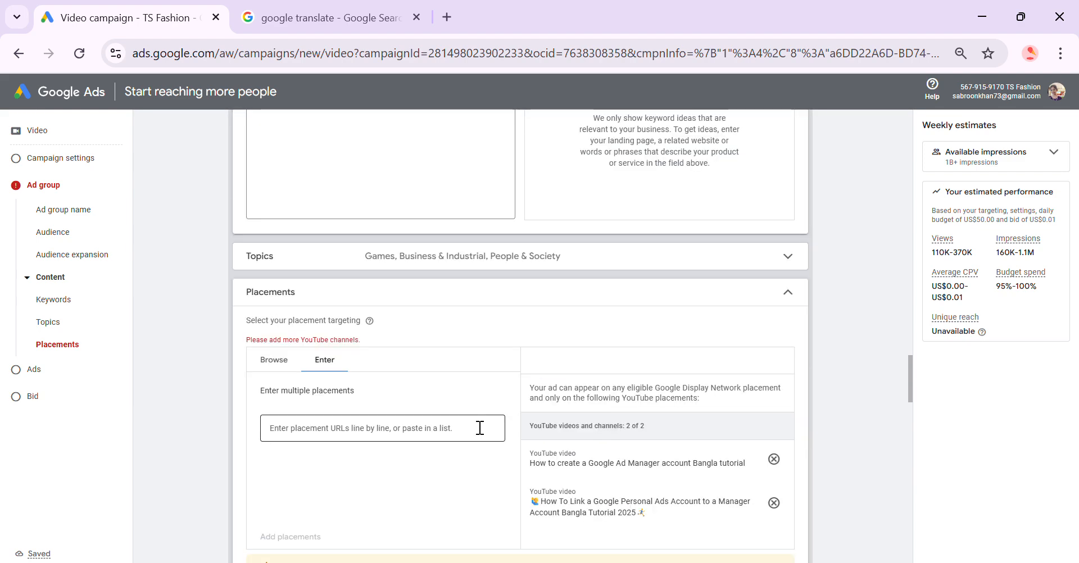
{"action": "scroll", "coordinate": [402, 391], "scroll_direction": "down", "scroll_amount": 3}
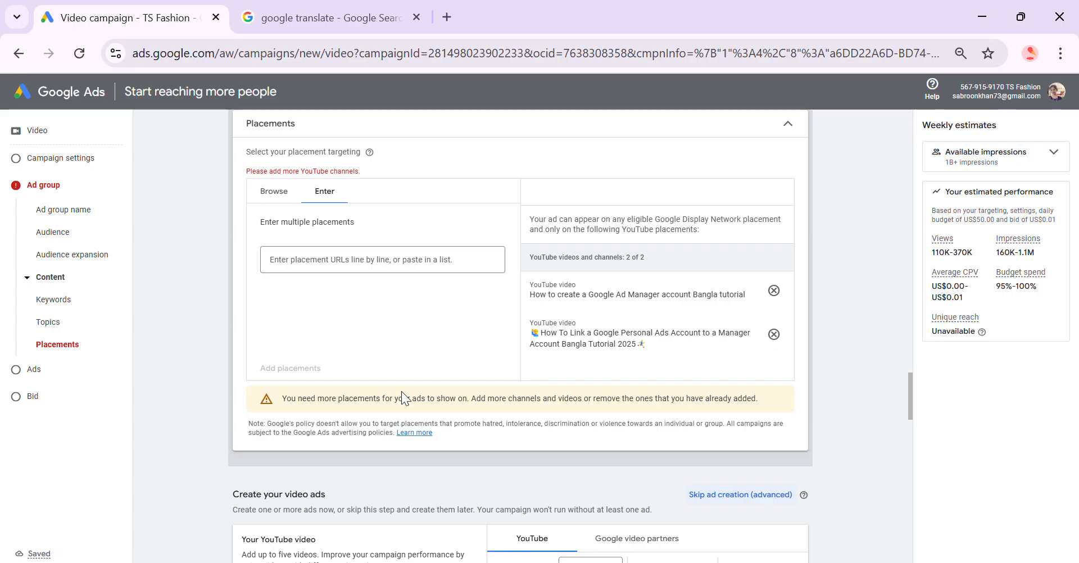
{"action": "scroll", "coordinate": [402, 392], "scroll_direction": "up", "scroll_amount": 2}
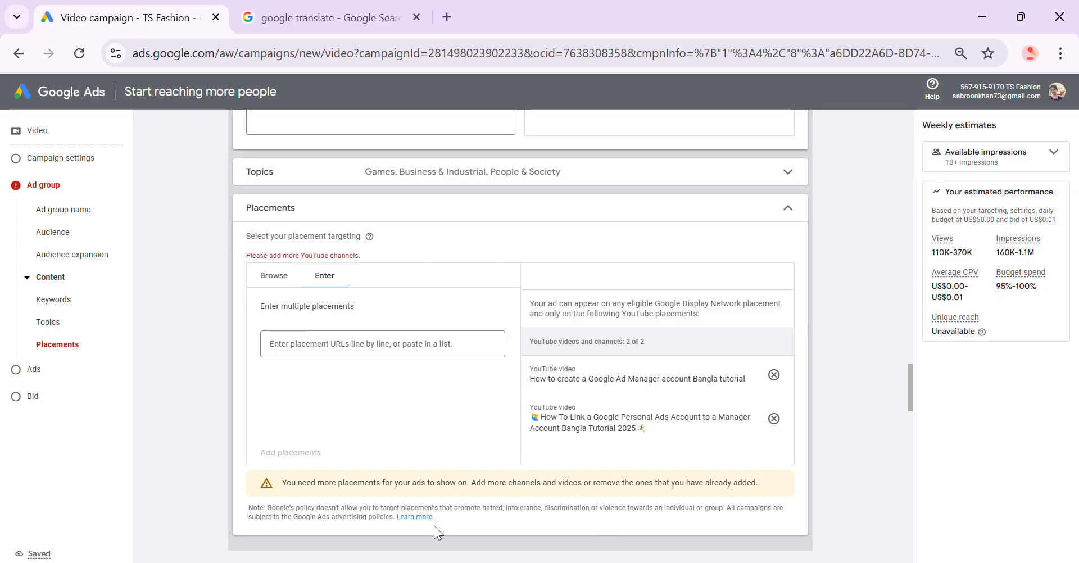
- Switch to the YouTube Studio window's channel content list and close the two tutorial video pages and the channel dashboard
{"action": "left_click", "coordinate": [546, 562]}
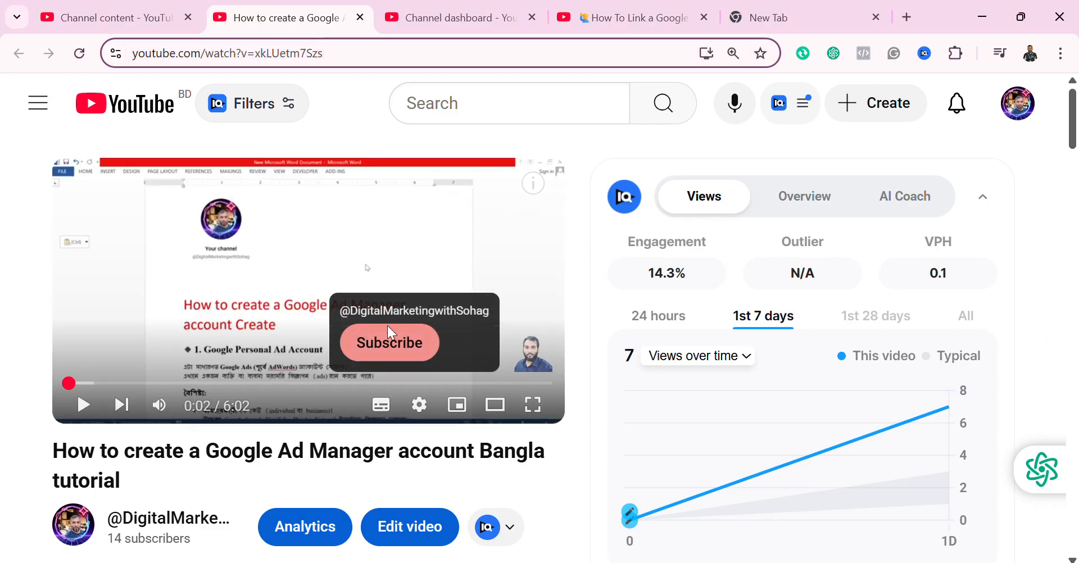
{"action": "left_click", "coordinate": [115, 18]}
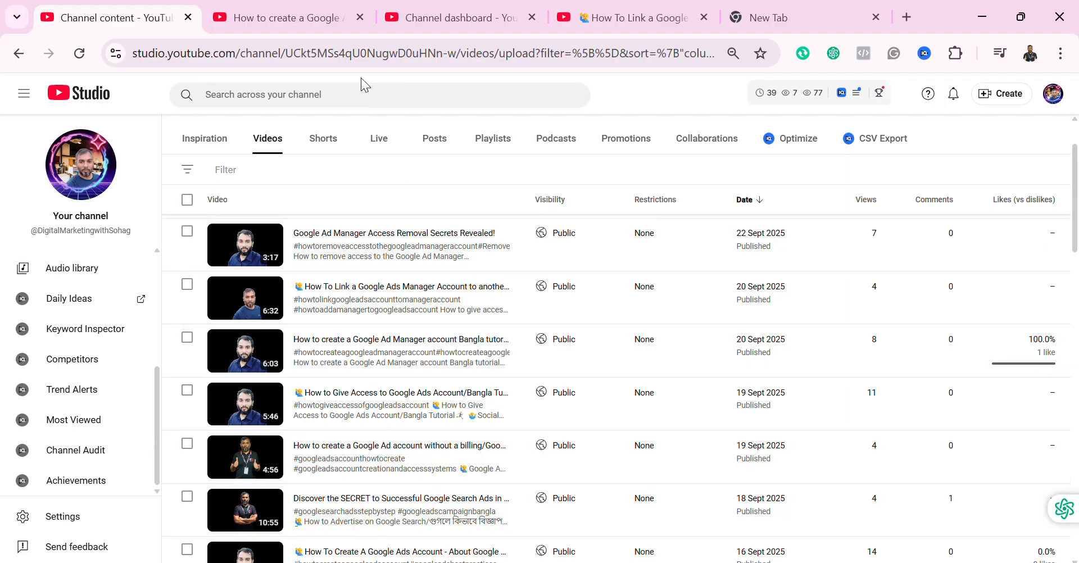
{"action": "left_click", "coordinate": [361, 18]}
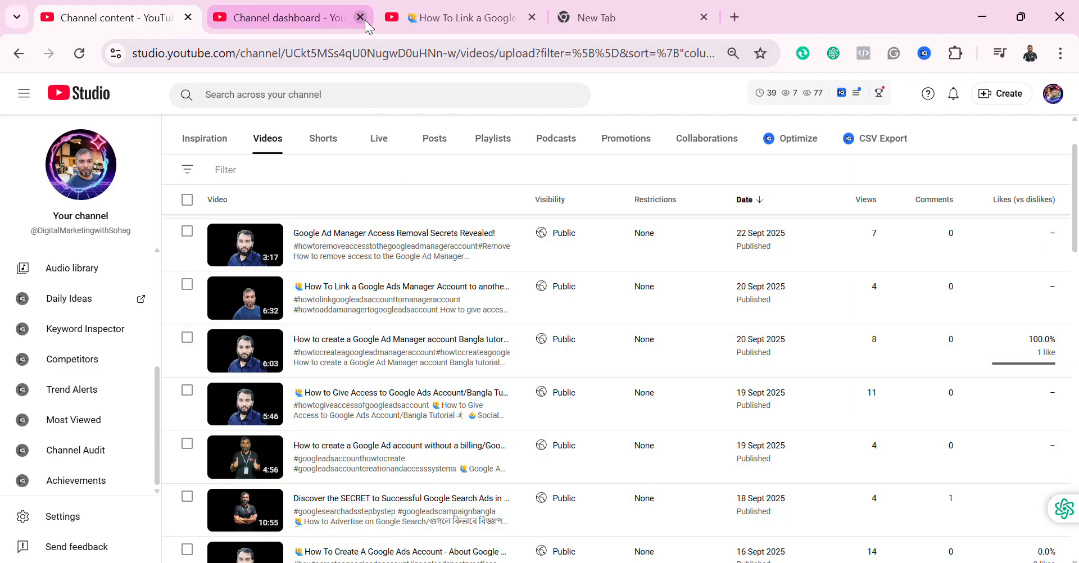
{"action": "left_click", "coordinate": [361, 18]}
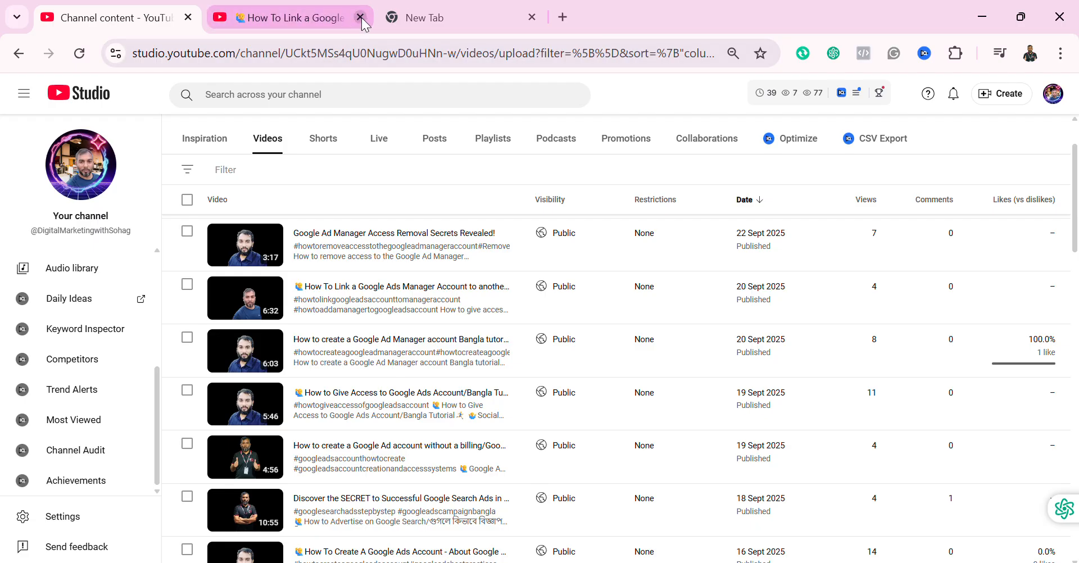
{"action": "left_click", "coordinate": [360, 18]}
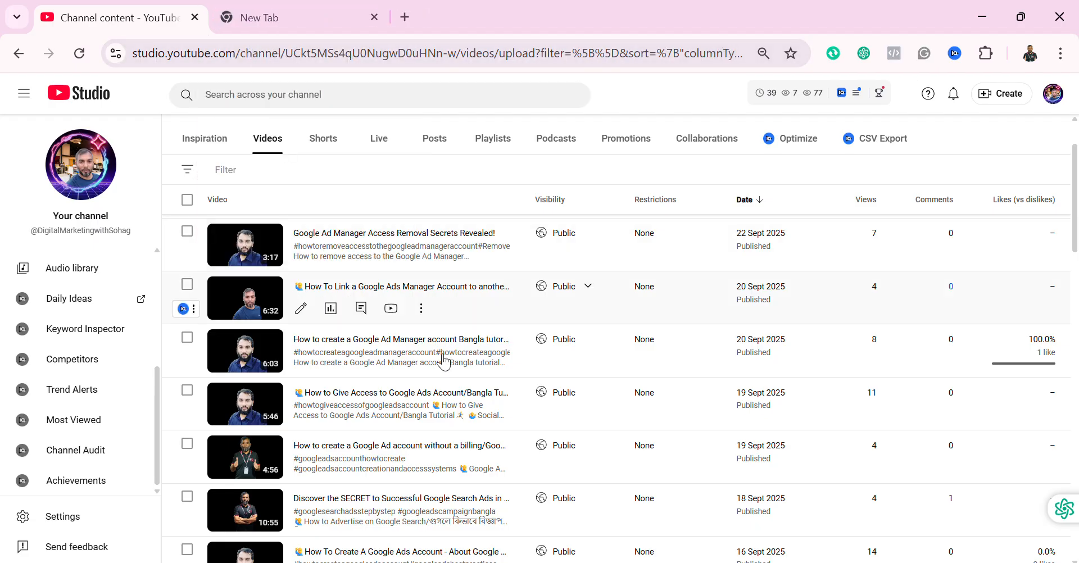
- Copy the Studio link address of the "How to create a Google Ad account without a billing" video from the content list
{"action": "scroll", "coordinate": [393, 444], "scroll_direction": "down", "scroll_amount": 1}
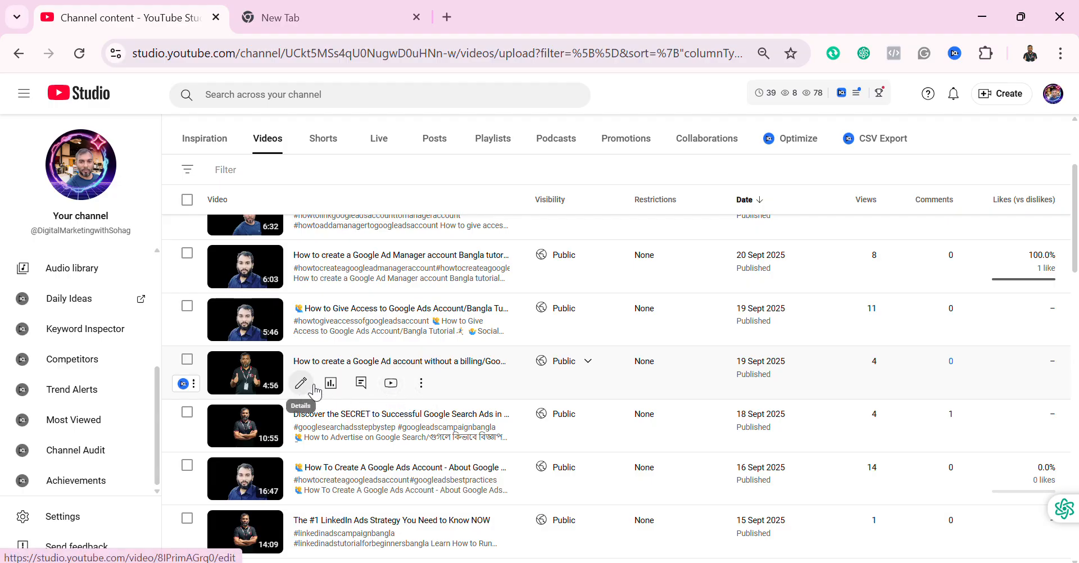
{"action": "right_click", "coordinate": [246, 380]}
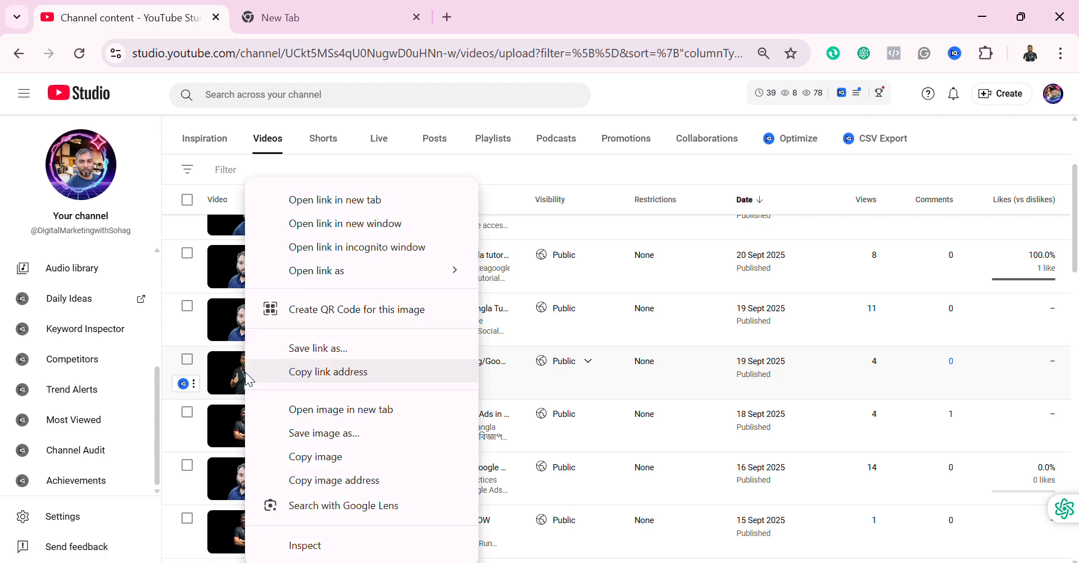
{"action": "left_click", "coordinate": [509, 385]}
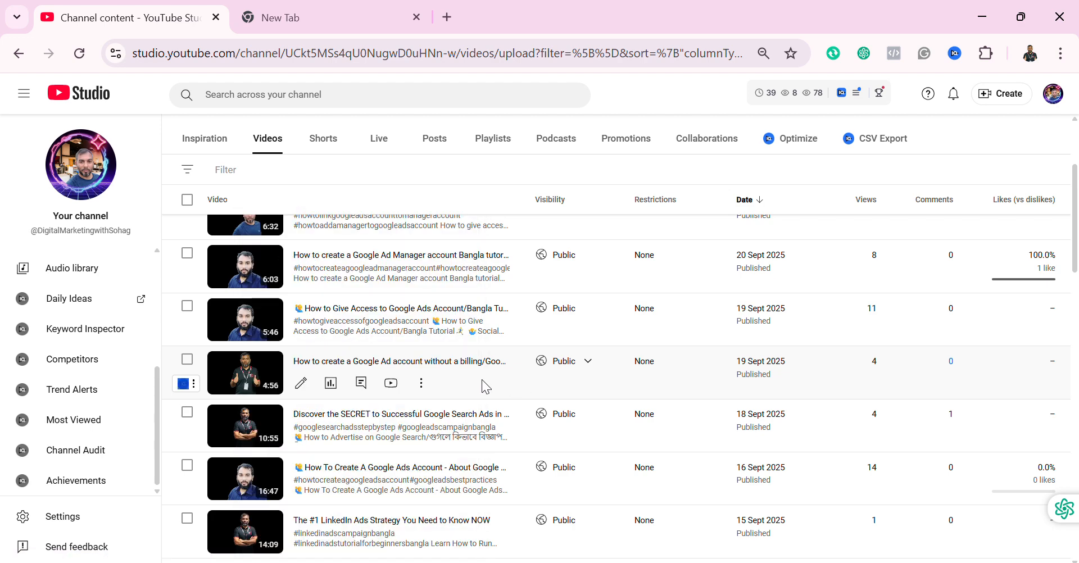
{"action": "right_click", "coordinate": [331, 367]}
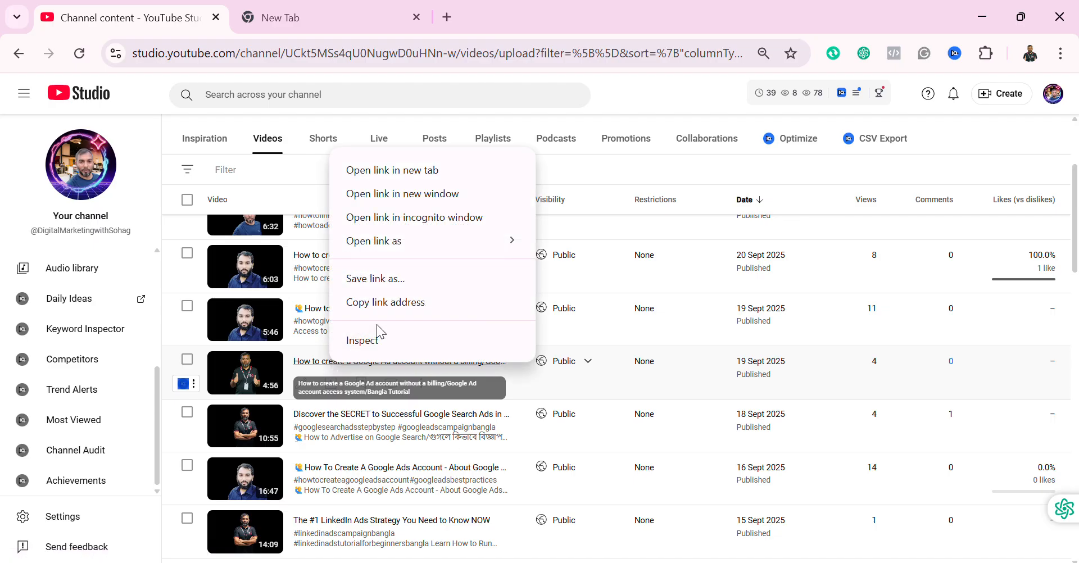
{"action": "left_click", "coordinate": [382, 307]}
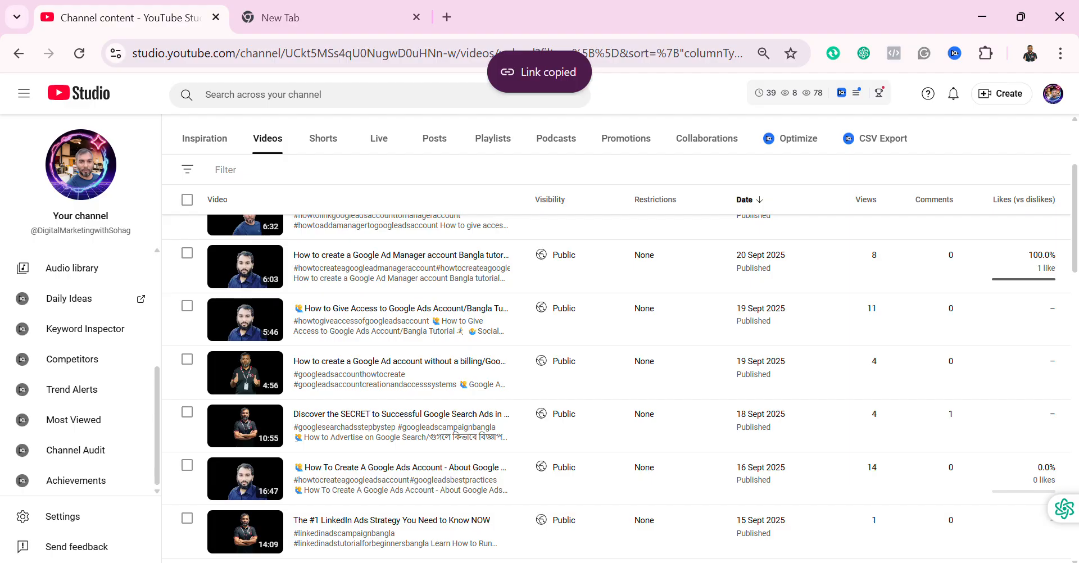
{"action": "key", "text": "alt+Tab"}
{"action": "left_click", "coordinate": [347, 344]}
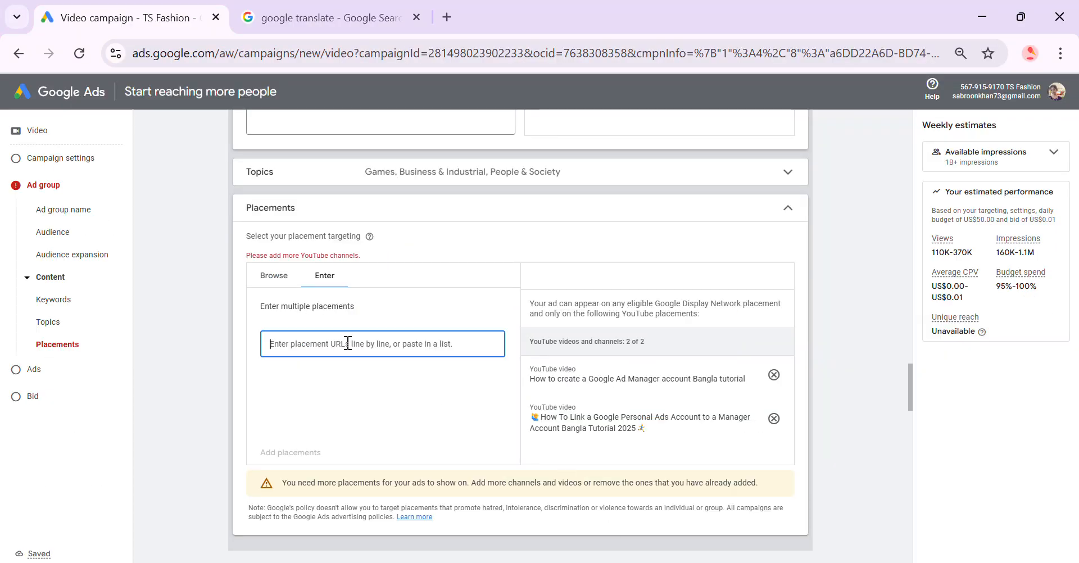
{"action": "right_click", "coordinate": [347, 342]}
{"action": "left_click", "coordinate": [378, 375]}
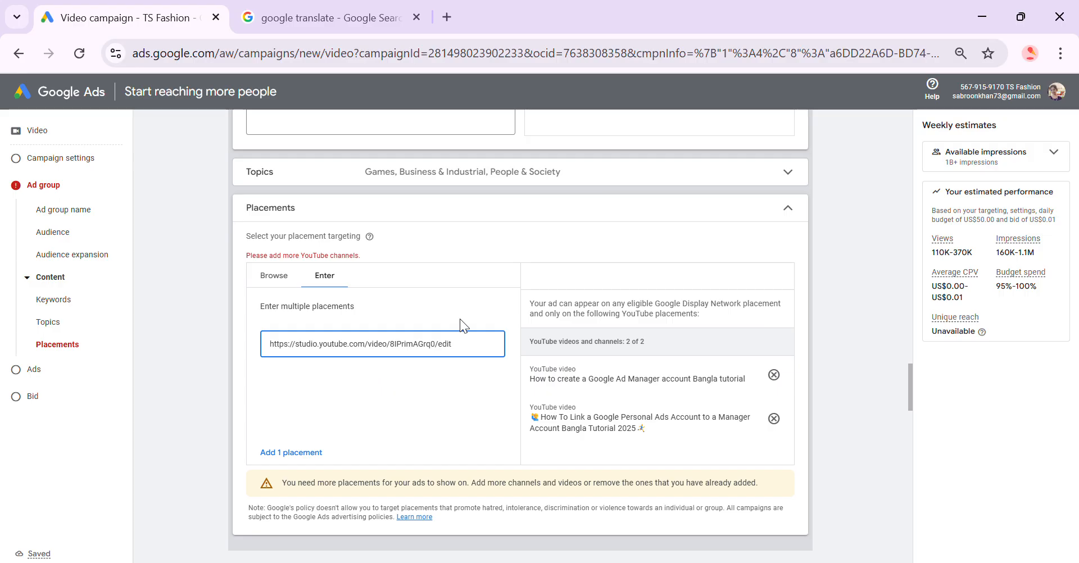
{"action": "left_click", "coordinate": [313, 454]}
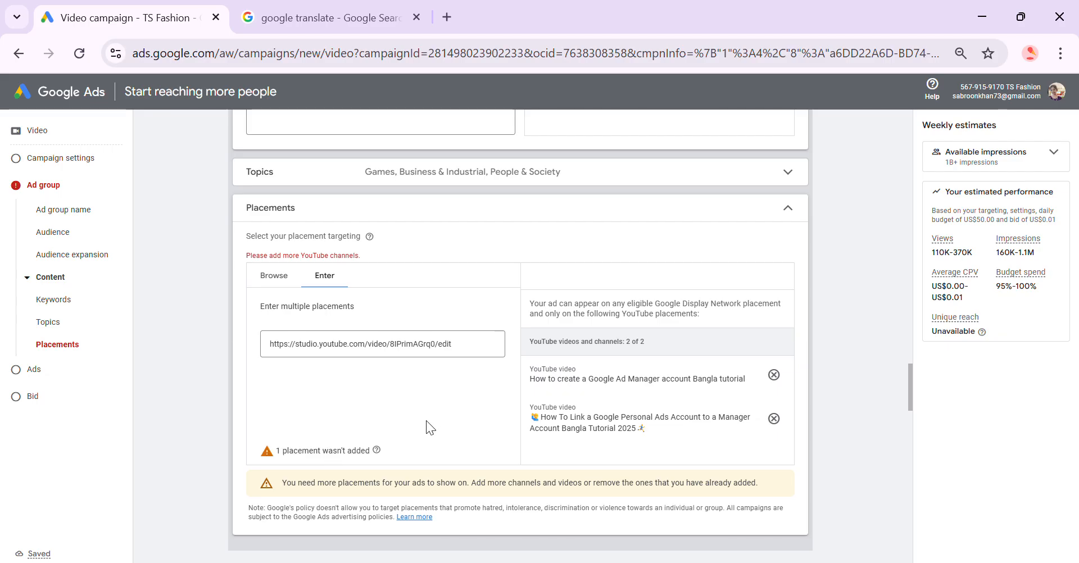
- Open the "How to create a Google Ad account without a billing" video on YouTube from Studio and copy its watch URL
{"action": "left_click", "coordinate": [585, 562]}
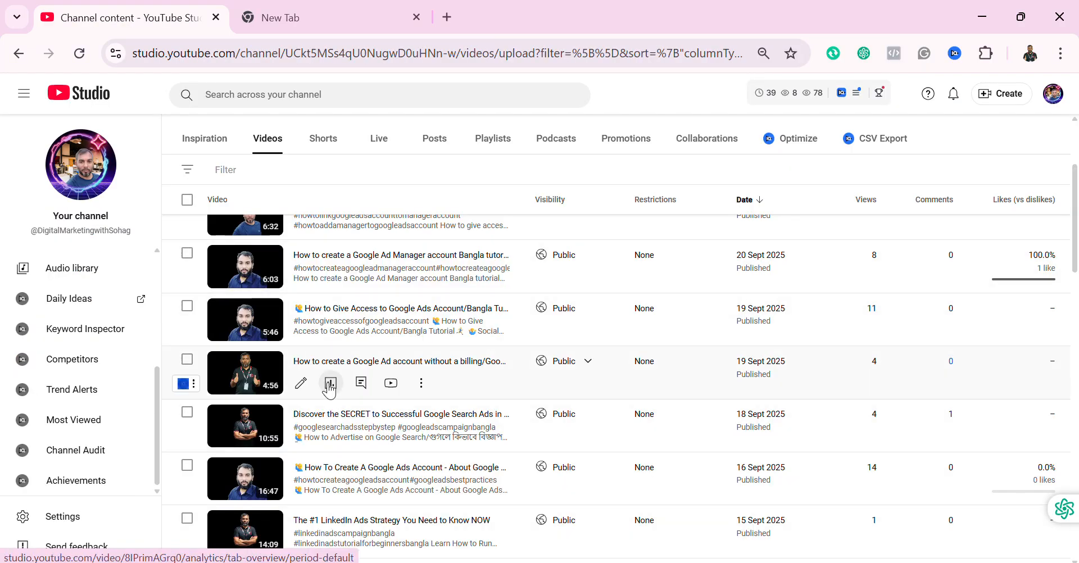
{"action": "left_click", "coordinate": [393, 384]}
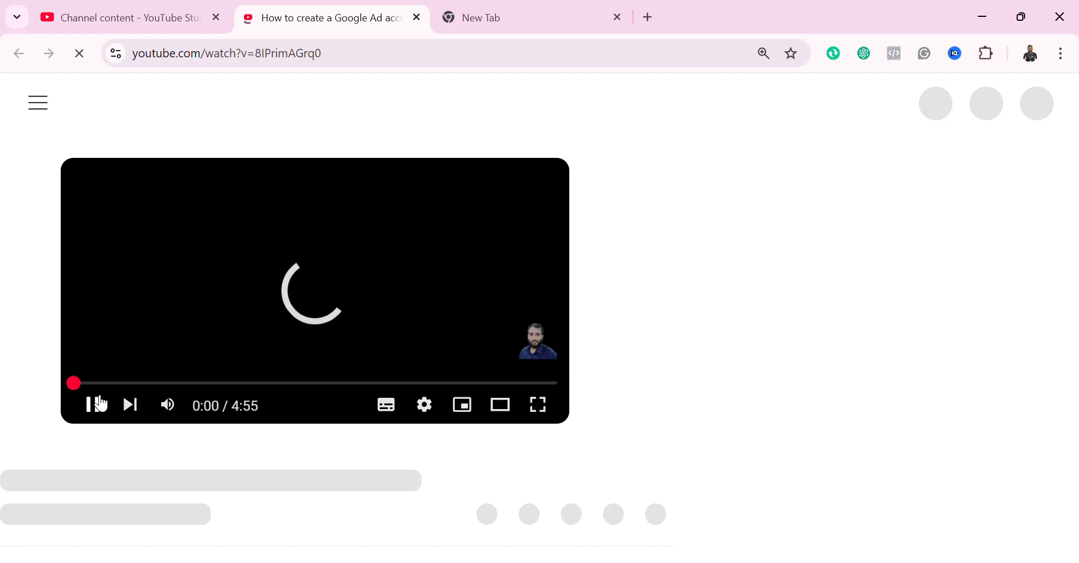
{"action": "left_click", "coordinate": [365, 58]}
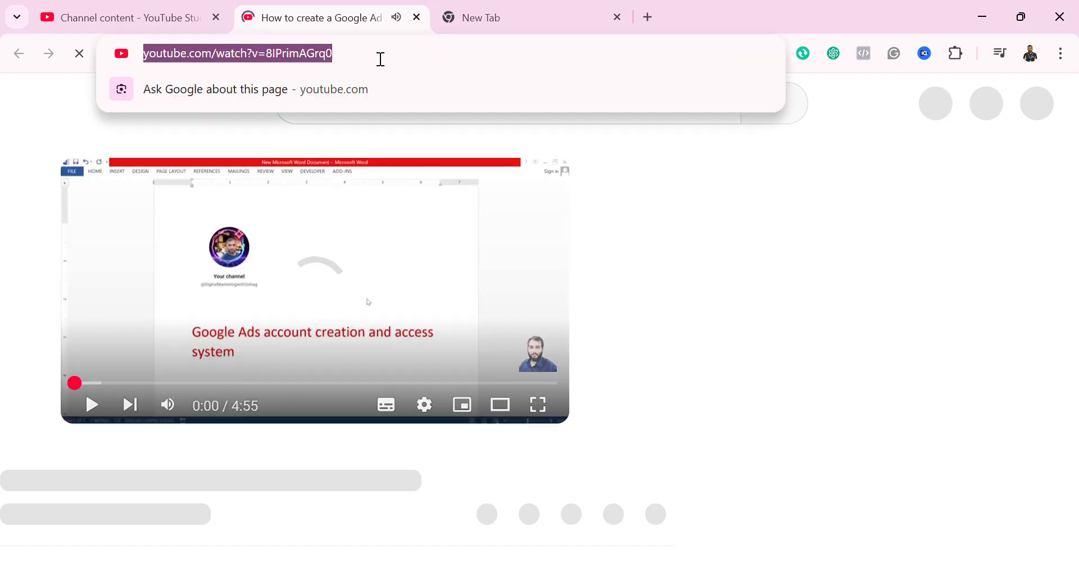
{"action": "left_click", "coordinate": [389, 53]}
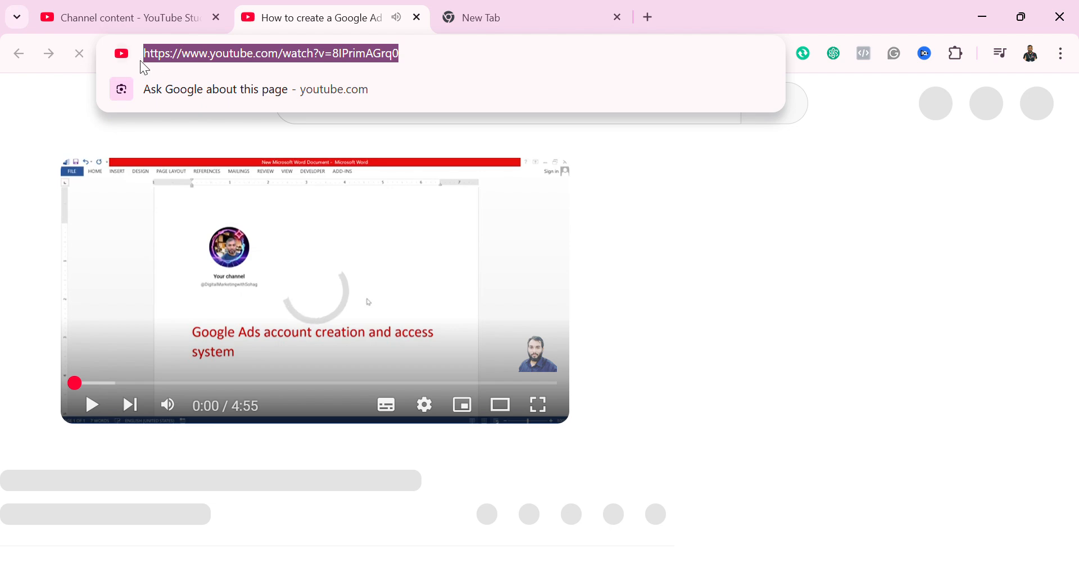
{"action": "right_click", "coordinate": [167, 56]}
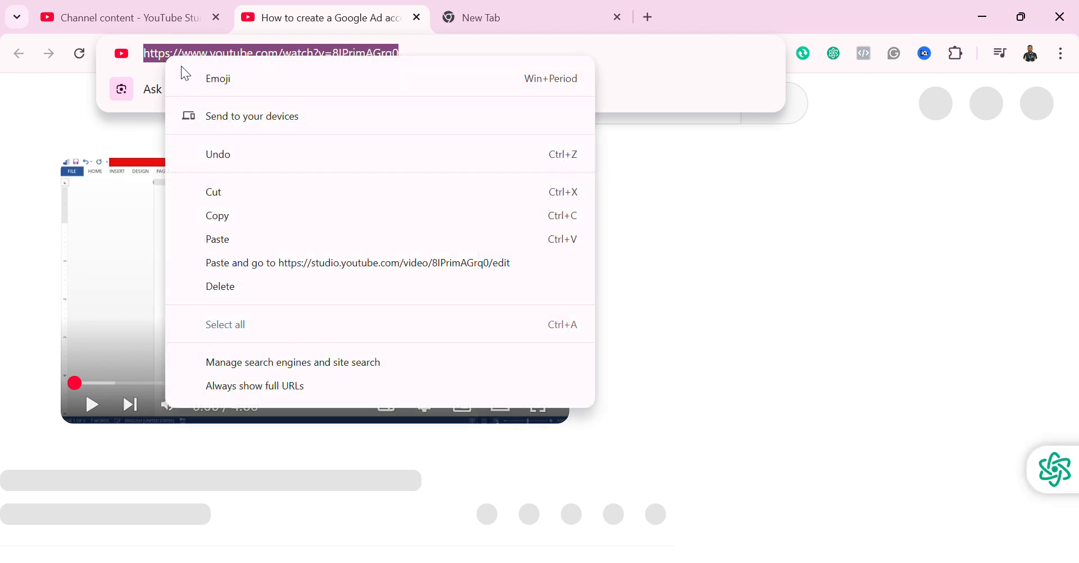
{"action": "left_click", "coordinate": [220, 217]}
{"action": "left_click", "coordinate": [146, 16]}
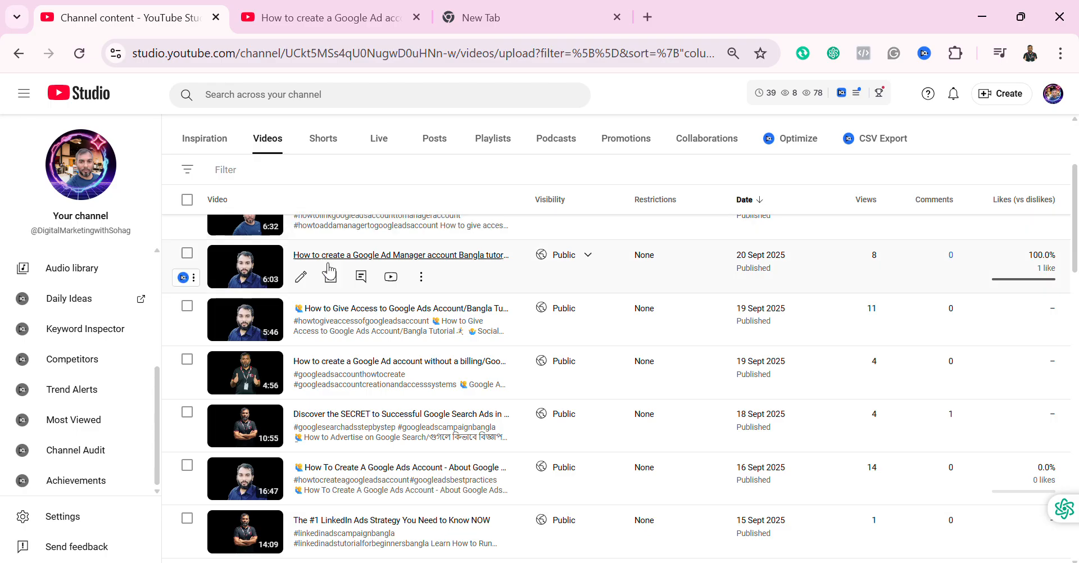
{"action": "left_click", "coordinate": [681, 562]}
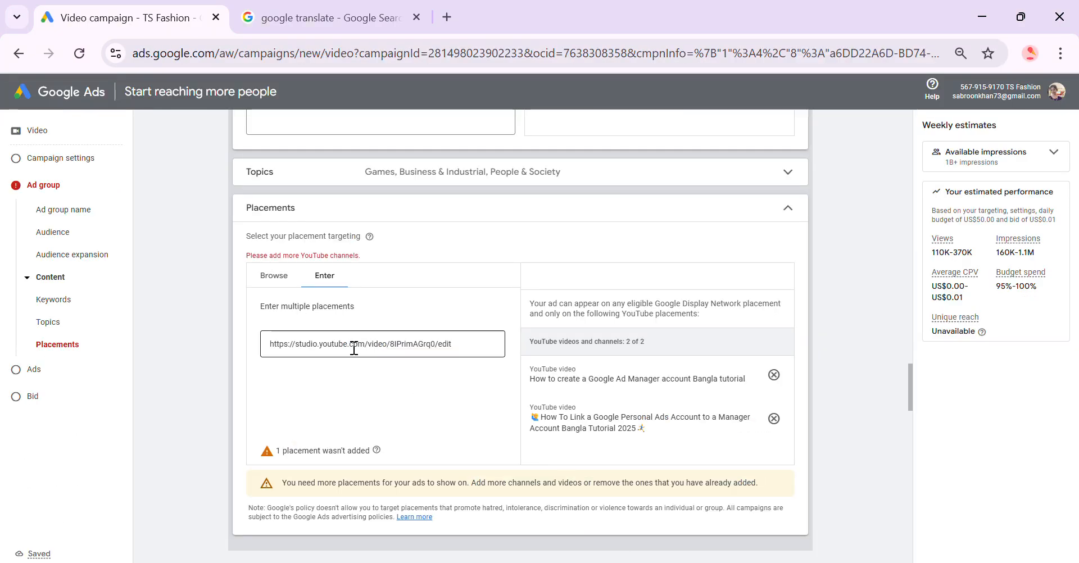
{"action": "left_click", "coordinate": [464, 342]}
{"action": "left_click_drag", "start_coordinate": [465, 341], "coordinate": [282, 340]}
{"action": "right_click", "coordinate": [283, 344]}
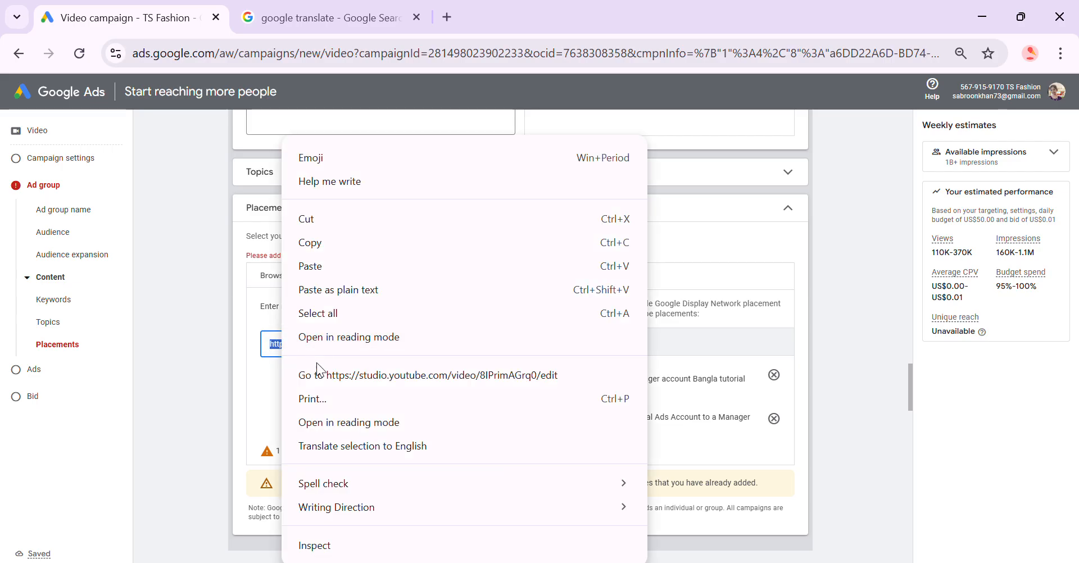
{"action": "left_click", "coordinate": [339, 292]}
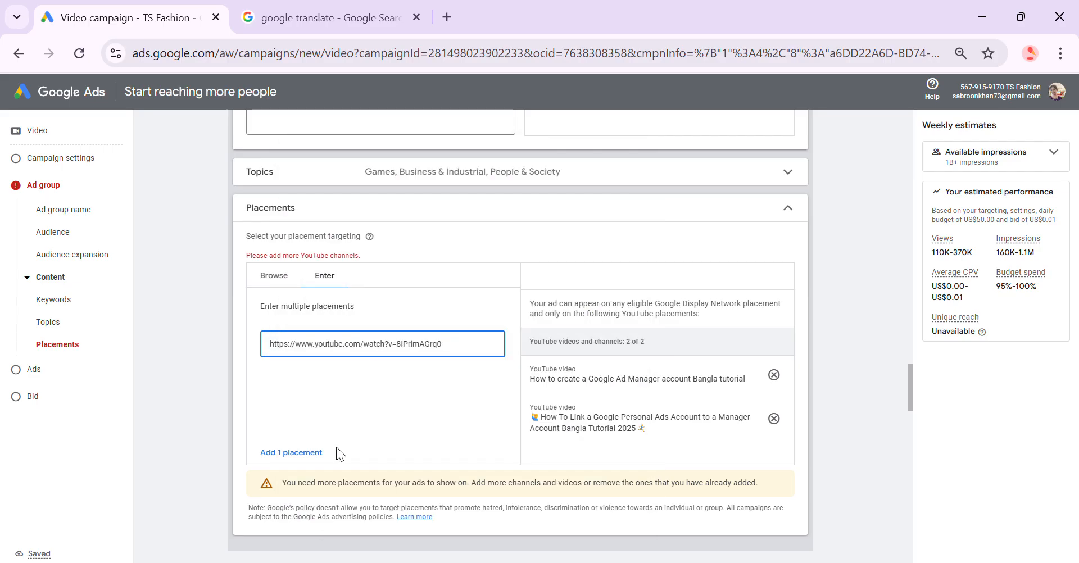
{"action": "left_click", "coordinate": [289, 453]}
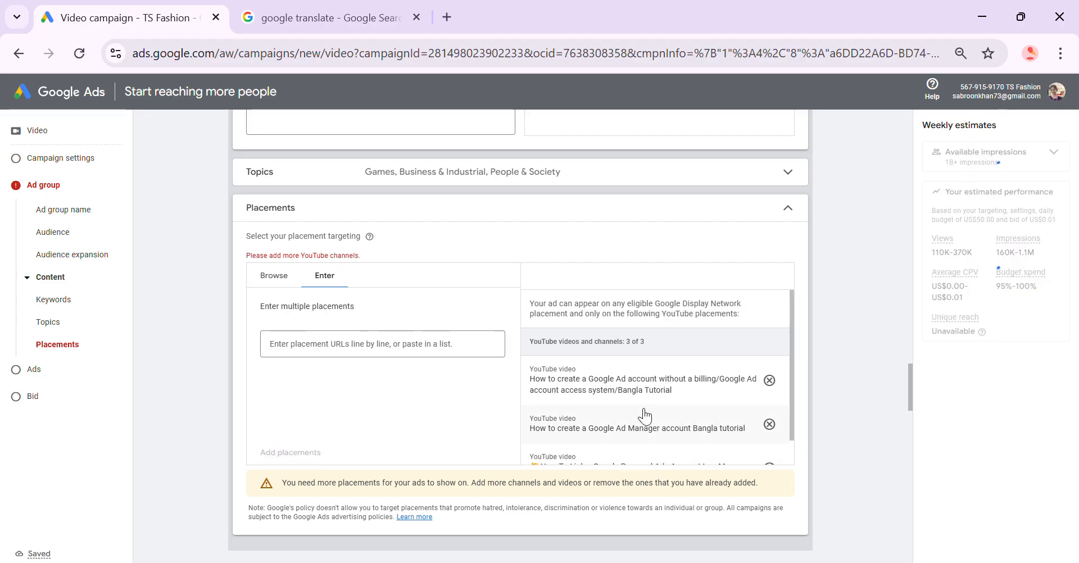
{"action": "scroll", "coordinate": [645, 416], "scroll_direction": "down", "scroll_amount": 1}
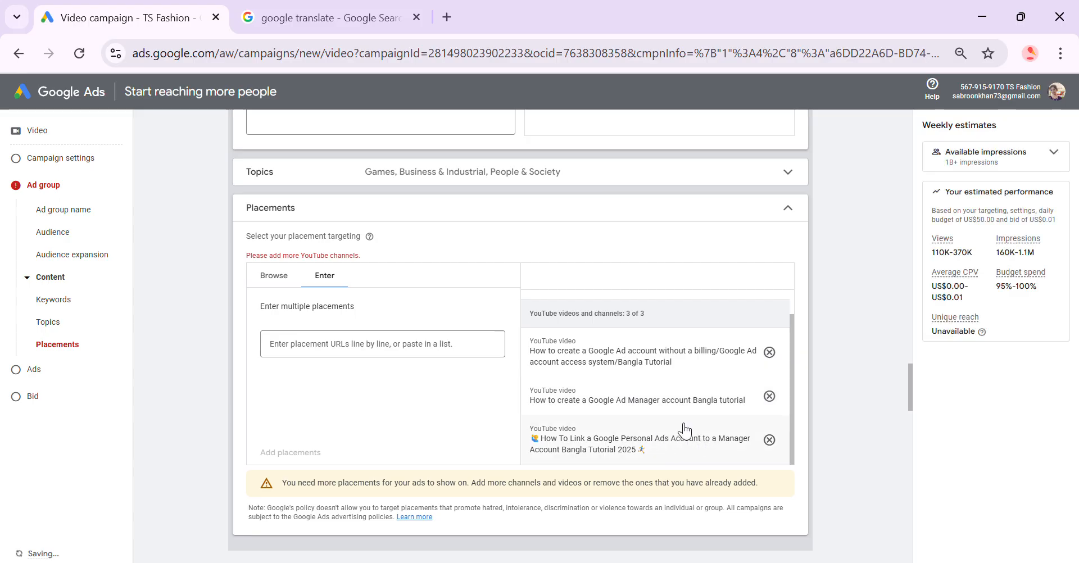
{"action": "scroll", "coordinate": [664, 416], "scroll_direction": "down", "scroll_amount": 1}
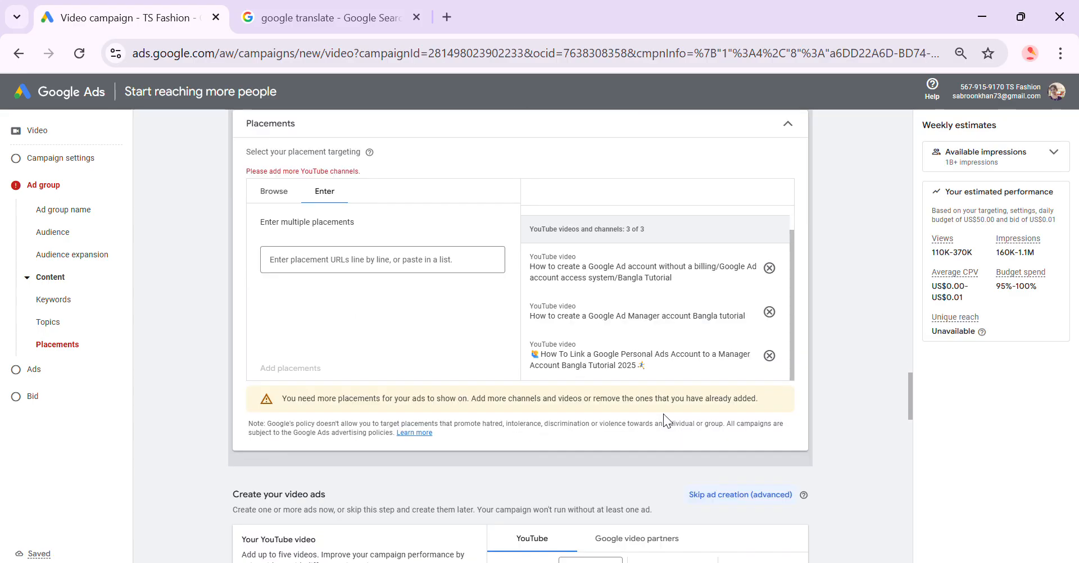
{"action": "scroll", "coordinate": [580, 383], "scroll_direction": "up", "scroll_amount": 4}
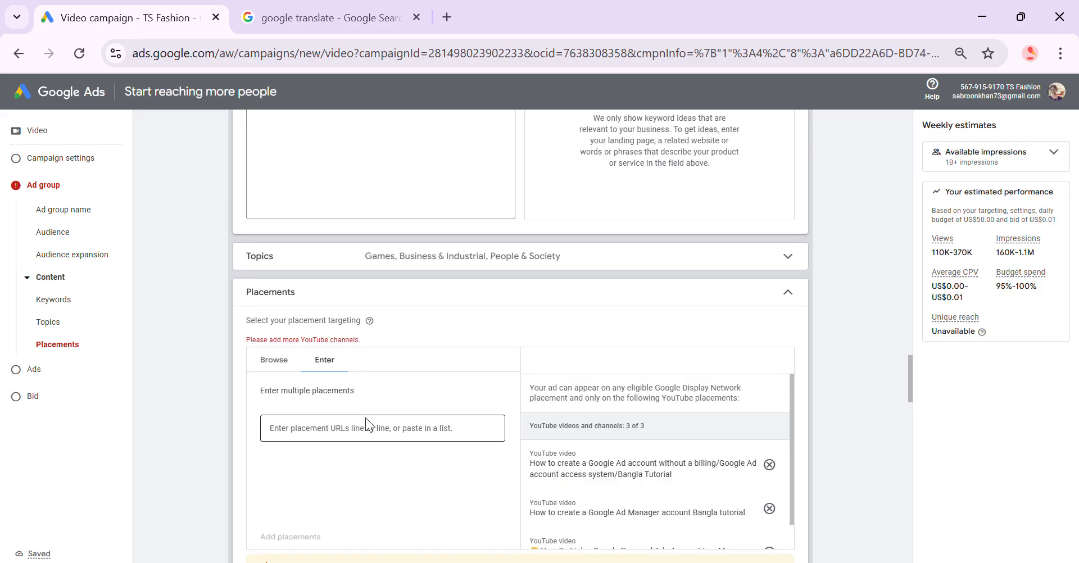
- Switch to YouTube Studio, open the "How To Get More Connections On LinkedIn" video on YouTube and copy its watch URL
{"action": "left_click", "coordinate": [639, 562]}
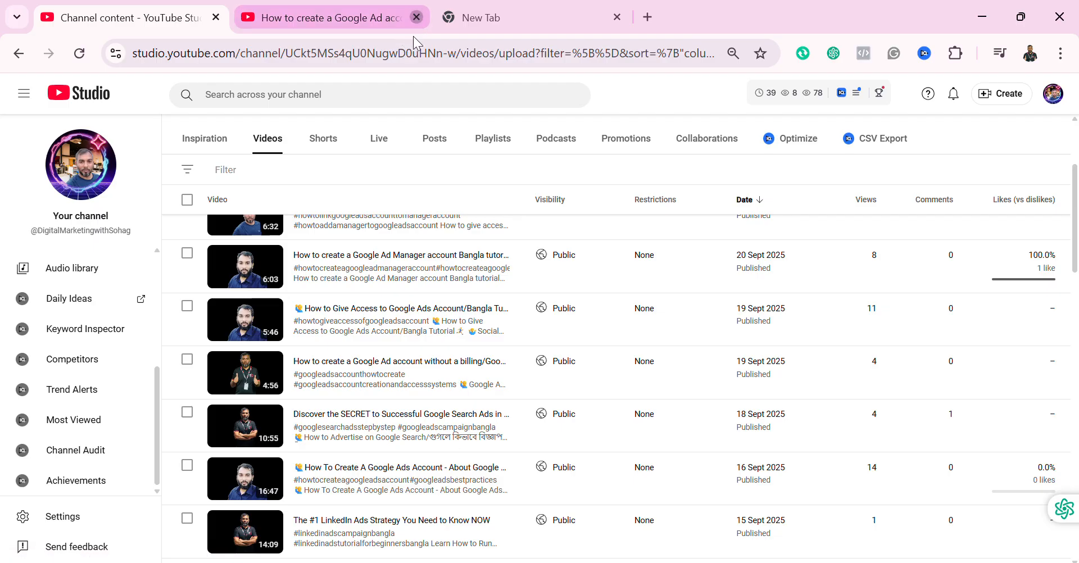
{"action": "left_click", "coordinate": [417, 17]}
{"action": "scroll", "coordinate": [415, 498], "scroll_direction": "down", "scroll_amount": 2}
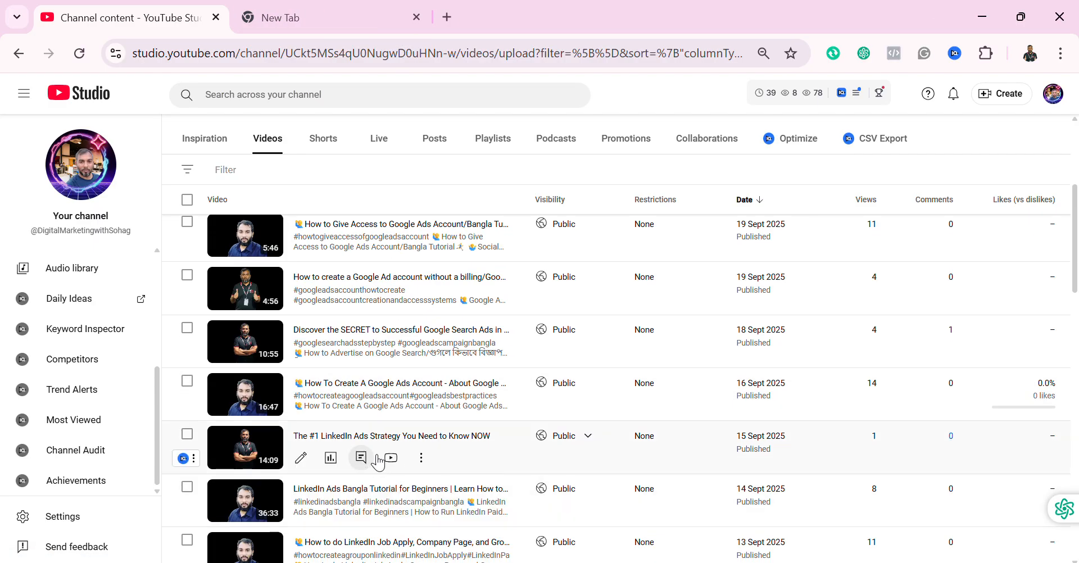
{"action": "scroll", "coordinate": [366, 483], "scroll_direction": "down", "scroll_amount": 2}
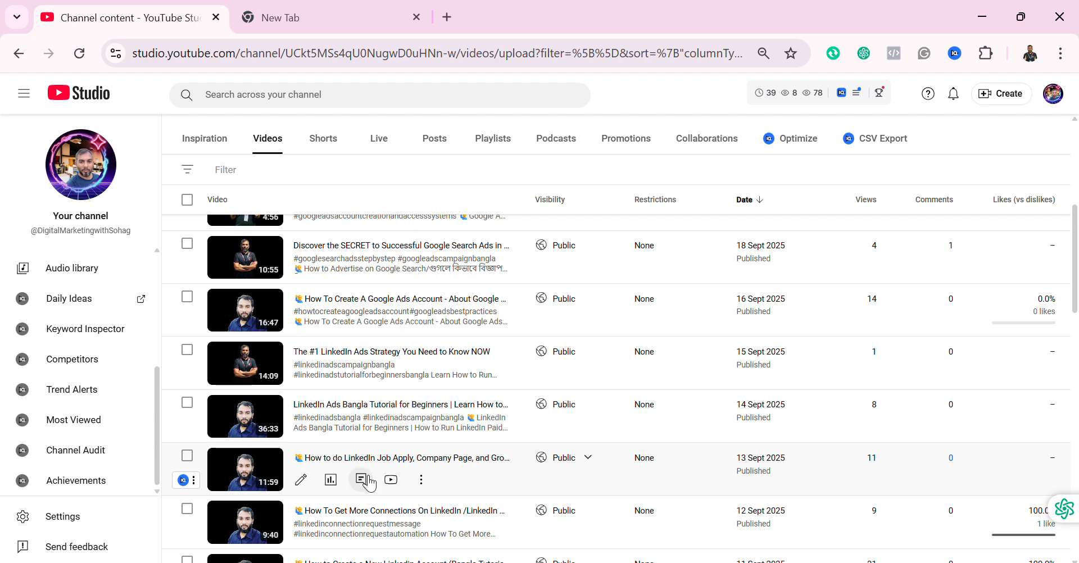
{"action": "scroll", "coordinate": [368, 482], "scroll_direction": "down", "scroll_amount": 2}
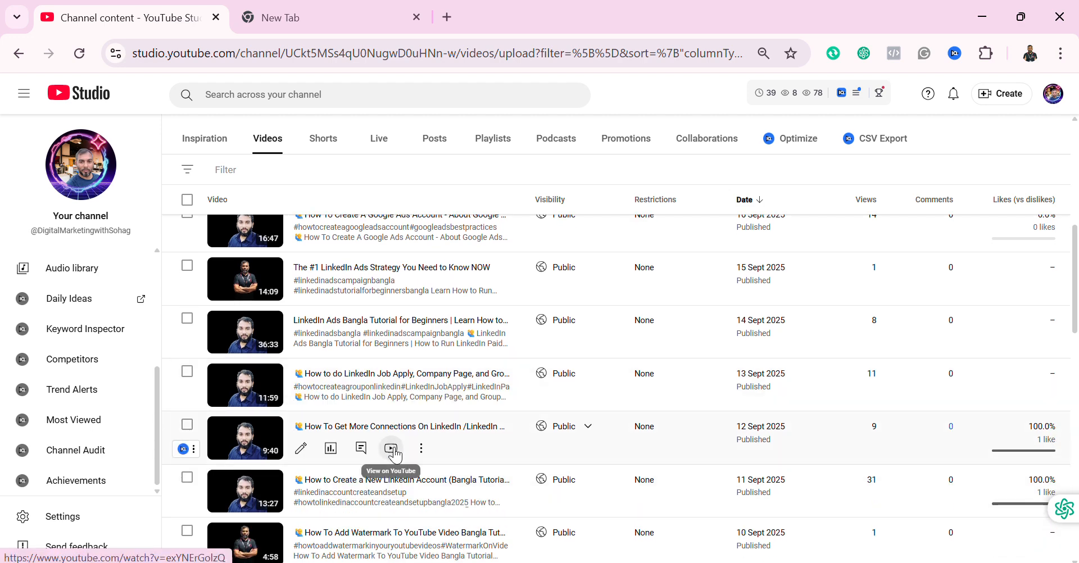
{"action": "left_click", "coordinate": [391, 449]}
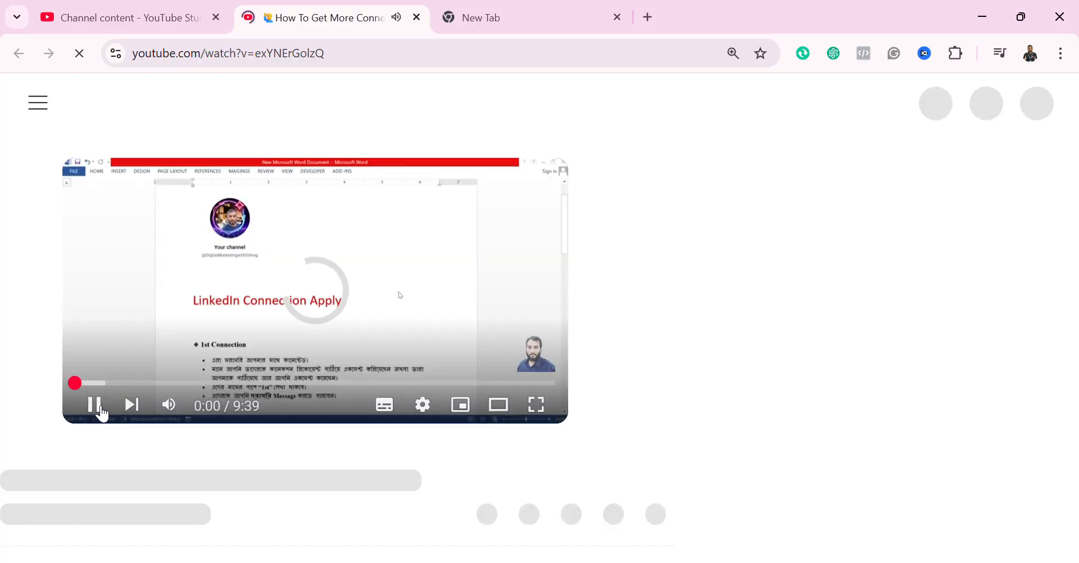
{"action": "left_click", "coordinate": [101, 411]}
{"action": "left_click", "coordinate": [371, 51]}
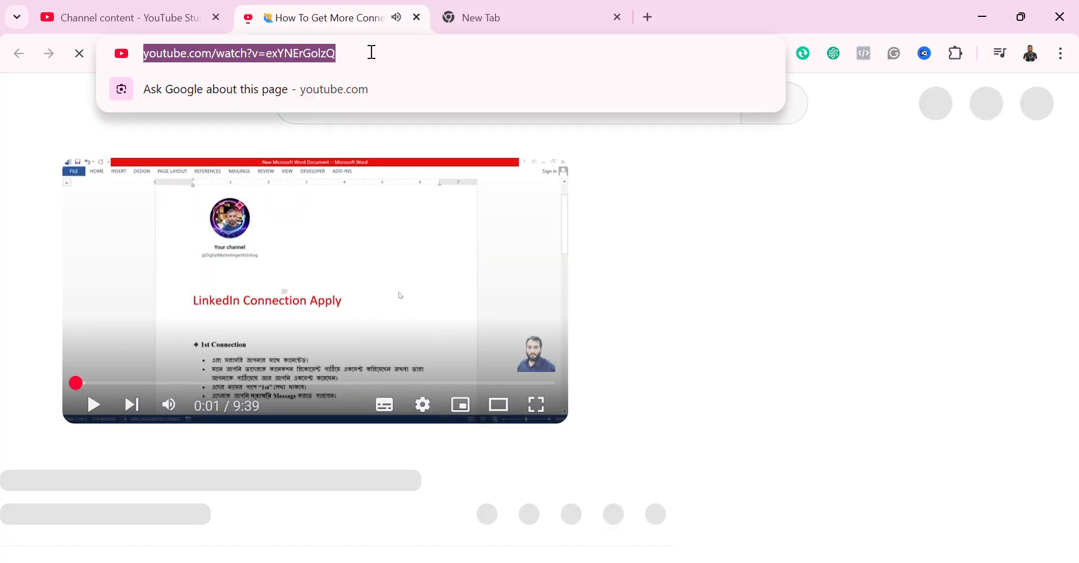
{"action": "left_click", "coordinate": [374, 52]}
{"action": "left_click_drag", "start_coordinate": [410, 55], "coordinate": [53, 65]}
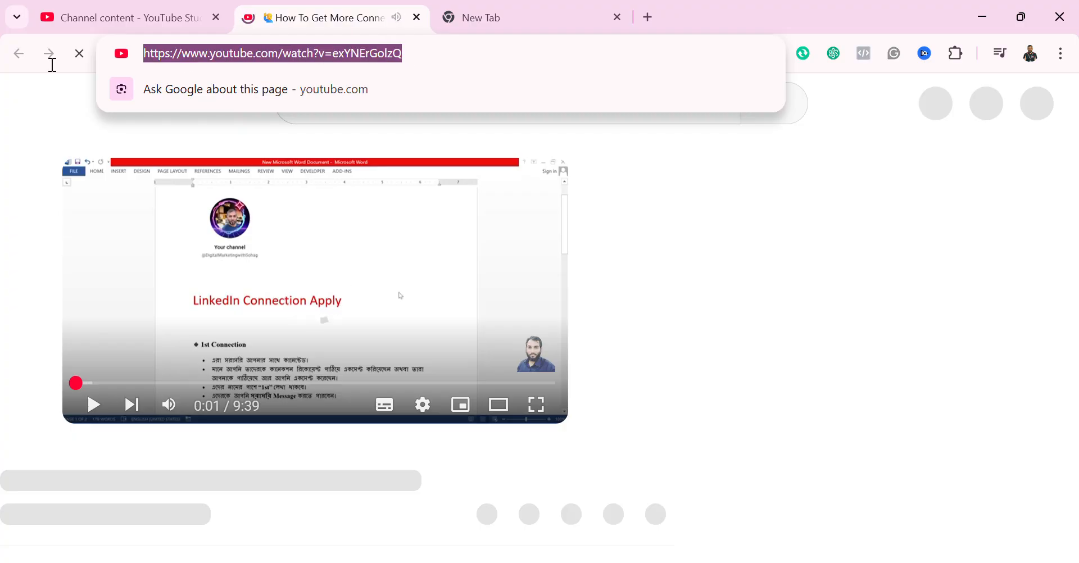
{"action": "right_click", "coordinate": [187, 52]}
{"action": "left_click", "coordinate": [240, 211]}
{"action": "mouse_move", "coordinate": [623, 562]}
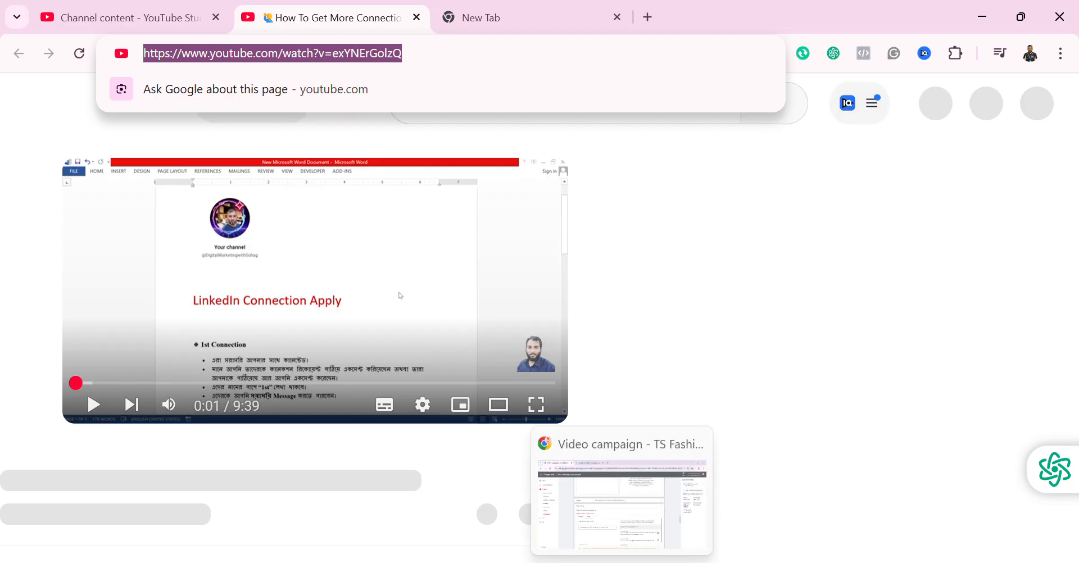
{"action": "left_click", "coordinate": [622, 506]}
{"action": "right_click", "coordinate": [332, 423]}
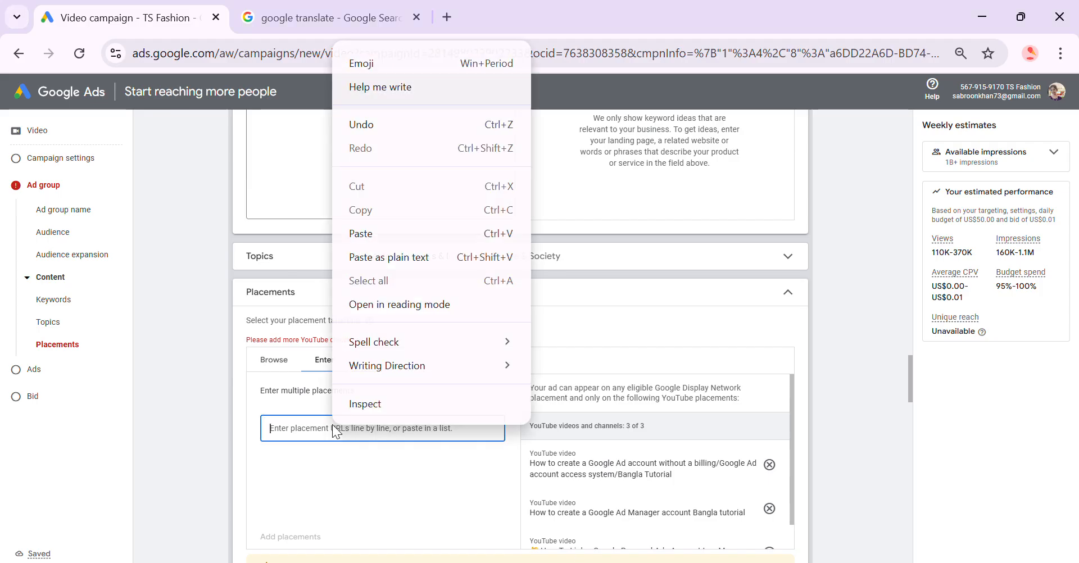
{"action": "left_click", "coordinate": [375, 235]}
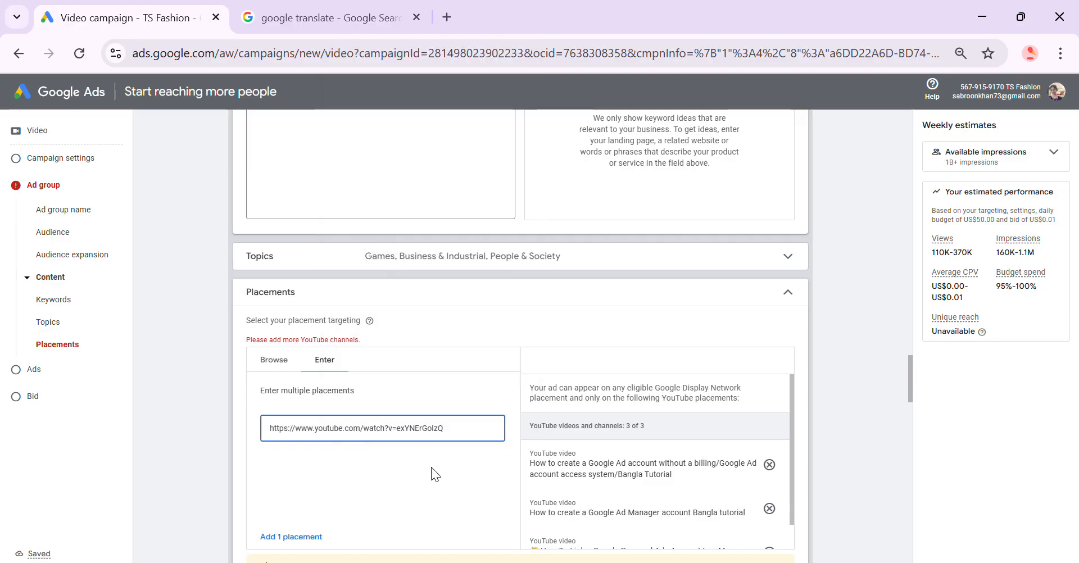
{"action": "scroll", "coordinate": [430, 468], "scroll_direction": "down", "scroll_amount": 3}
{"action": "left_click", "coordinate": [295, 376]}
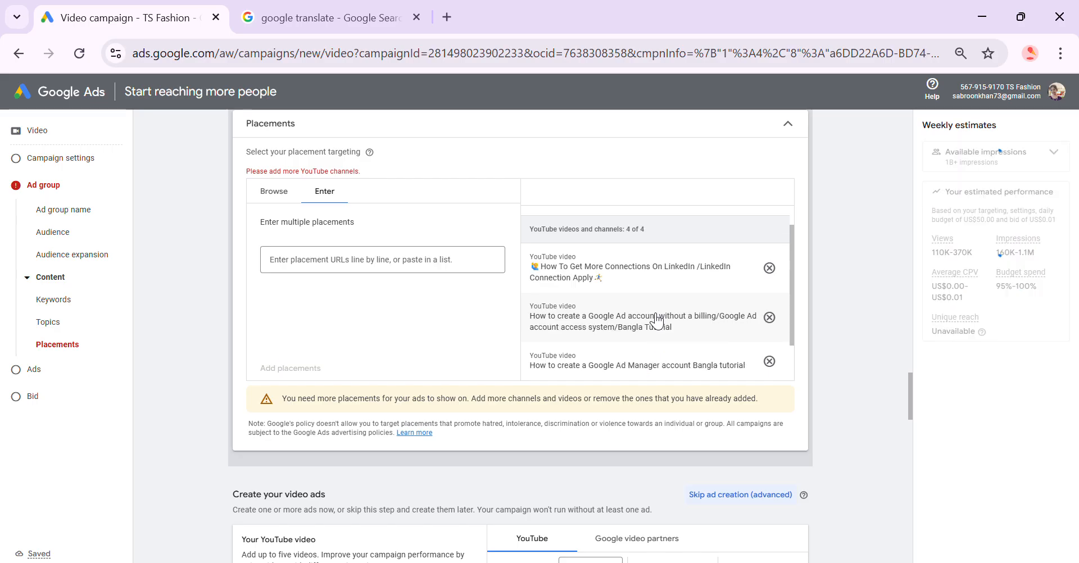
{"action": "scroll", "coordinate": [656, 320], "scroll_direction": "up", "scroll_amount": 3}
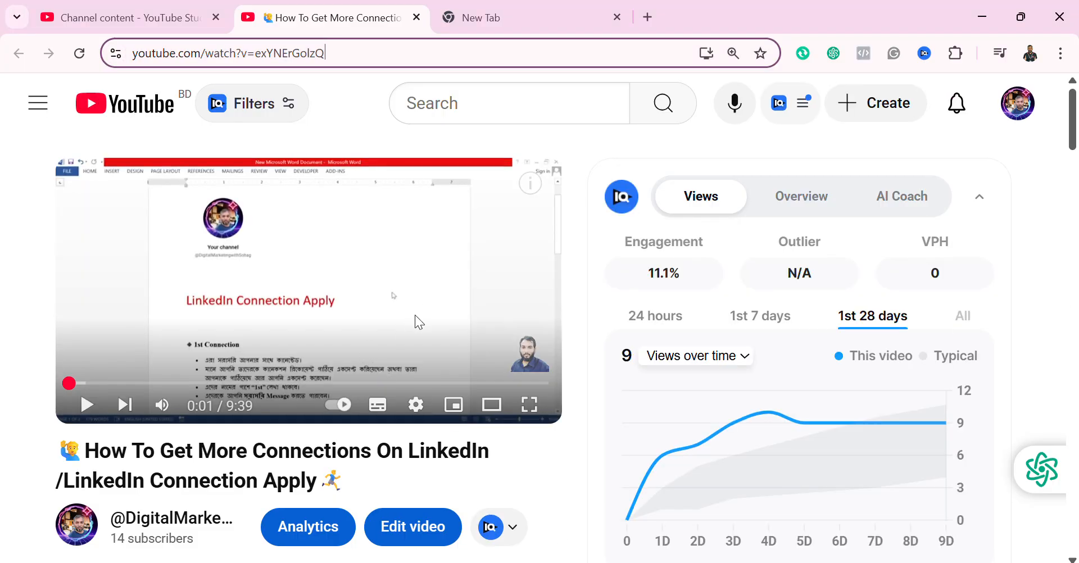
- From the YouTube Studio content list, open the "Instagram Paid Marketing and Switch to Professional" video on YouTube and copy its watch URL
{"action": "left_click", "coordinate": [129, 18]}
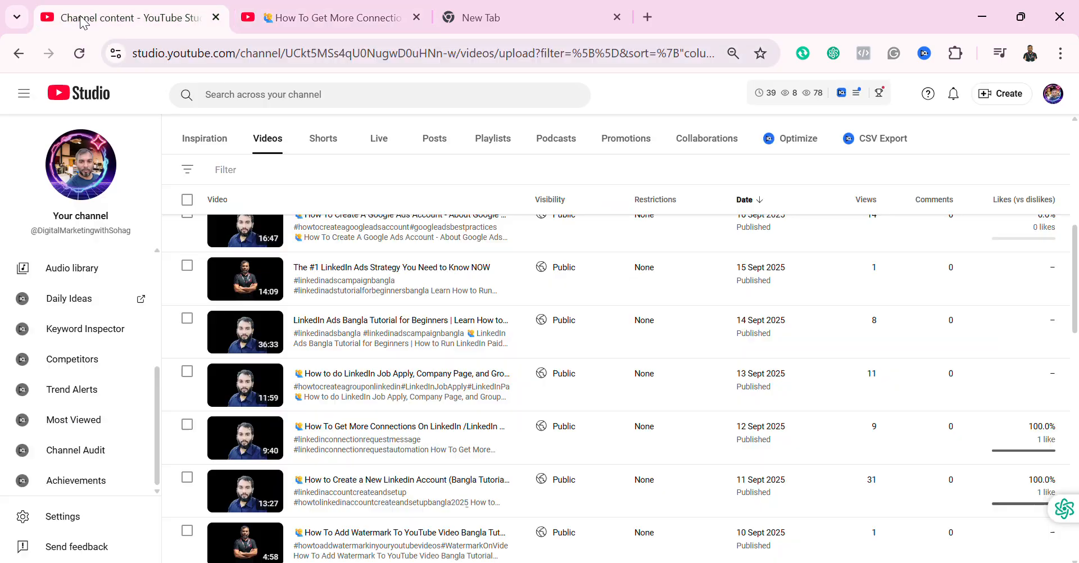
{"action": "scroll", "coordinate": [418, 393], "scroll_direction": "down", "scroll_amount": 3}
{"action": "scroll", "coordinate": [417, 449], "scroll_direction": "down", "scroll_amount": 6}
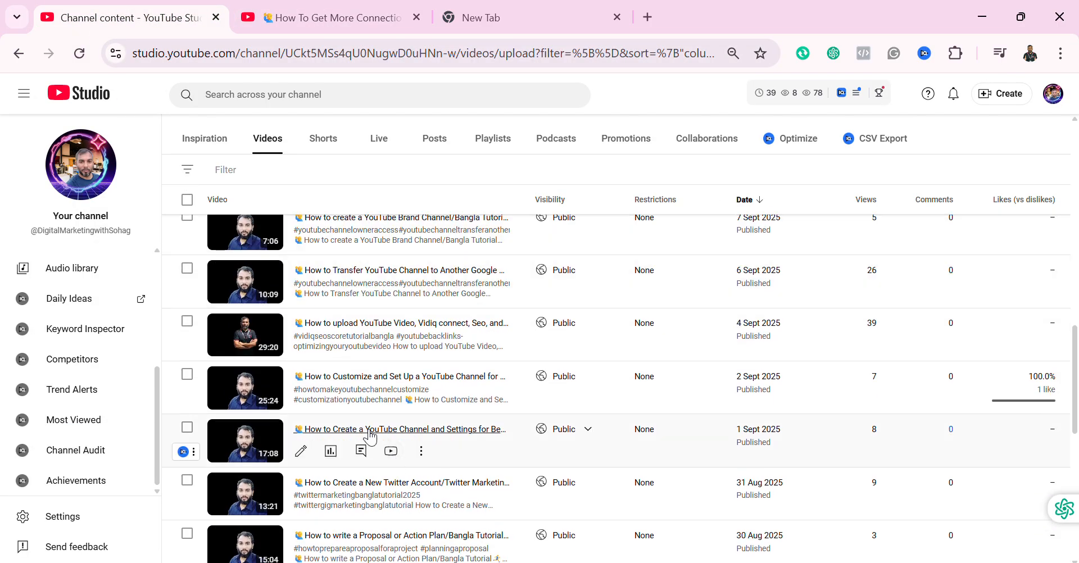
{"action": "scroll", "coordinate": [365, 471], "scroll_direction": "down", "scroll_amount": 2}
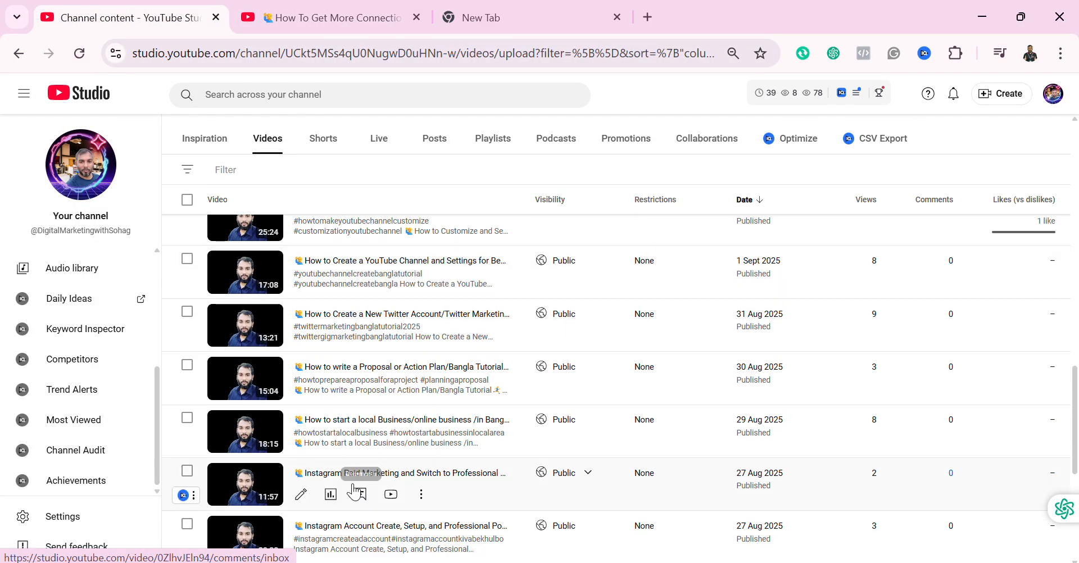
{"action": "left_click", "coordinate": [392, 496]}
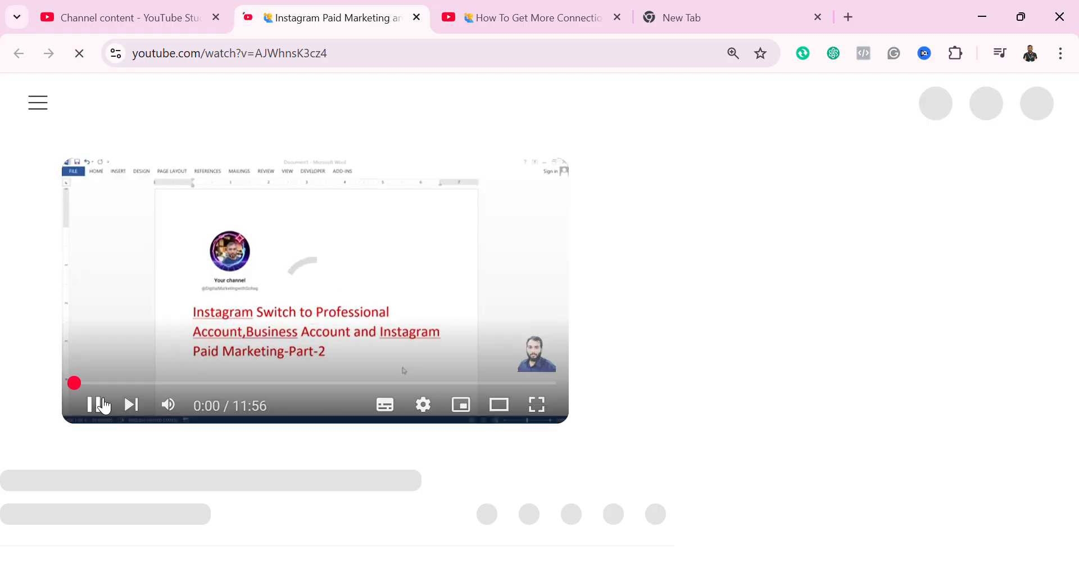
{"action": "left_click", "coordinate": [101, 404]}
{"action": "left_click", "coordinate": [357, 60]}
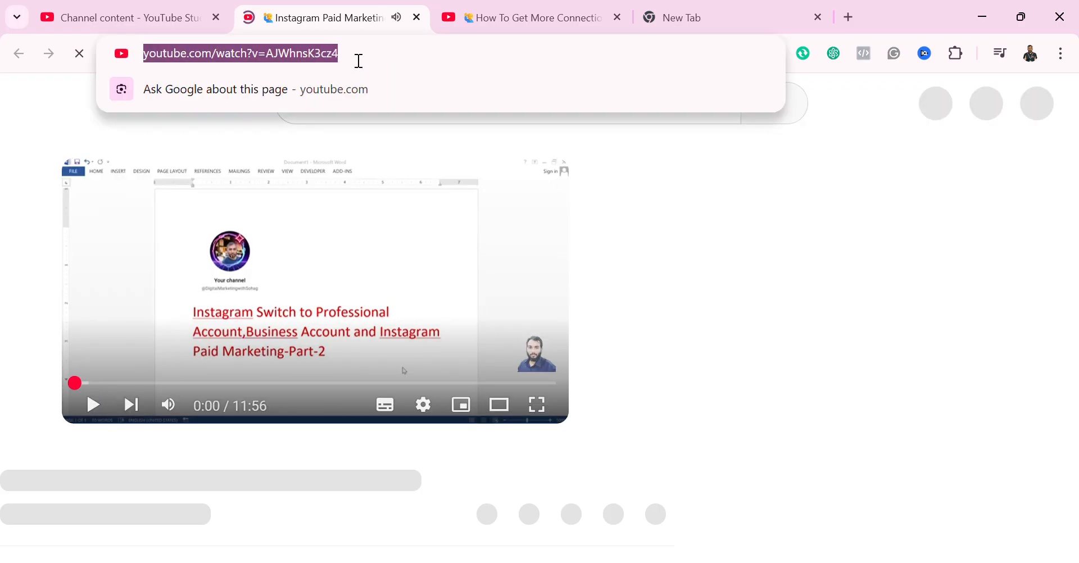
{"action": "left_click", "coordinate": [374, 51]}
{"action": "left_click_drag", "start_coordinate": [412, 49], "coordinate": [115, 72]}
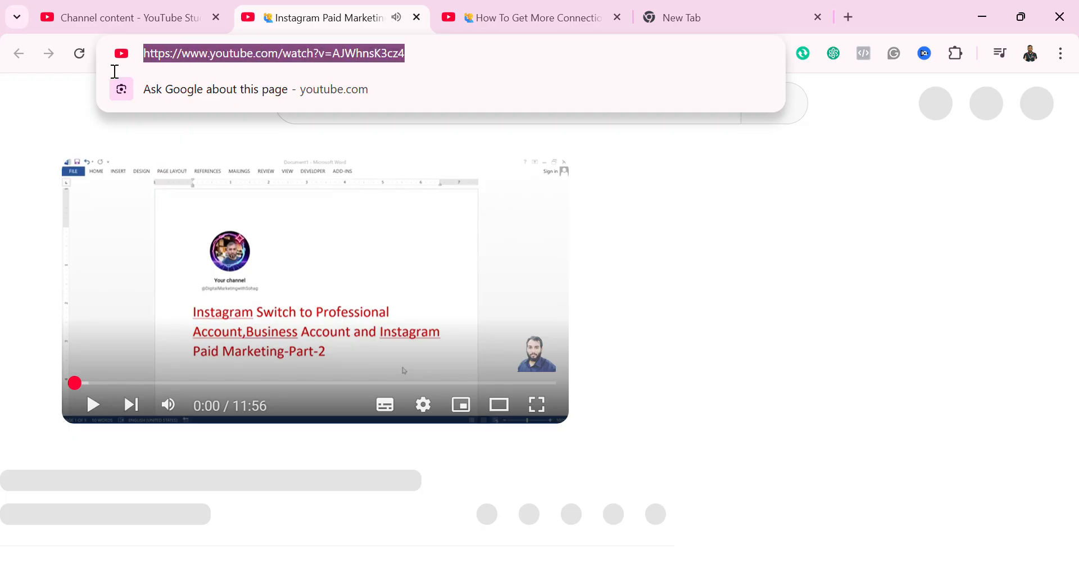
{"action": "right_click", "coordinate": [184, 52]}
{"action": "left_click", "coordinate": [242, 210]}
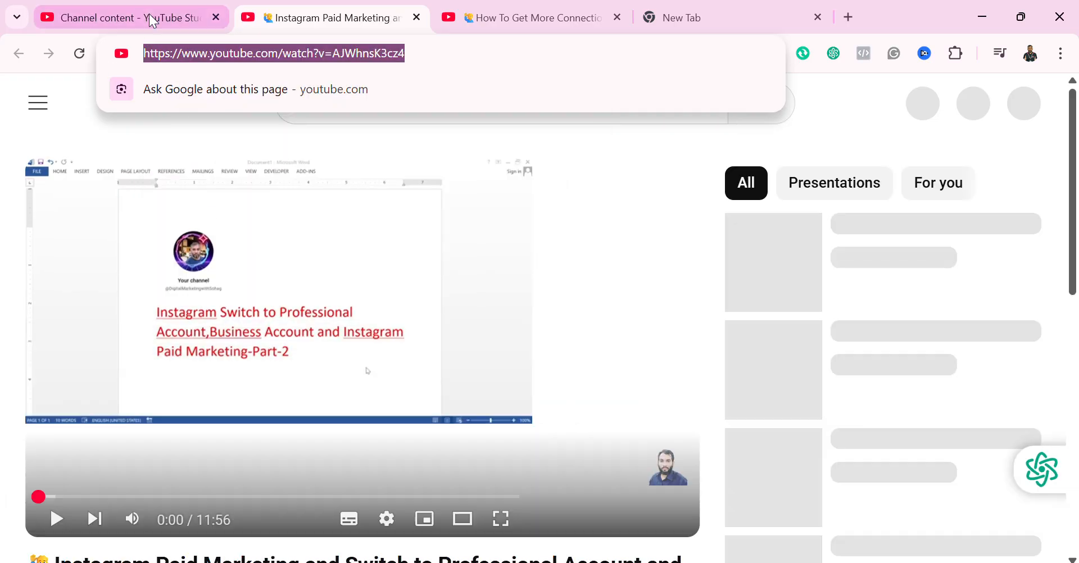
{"action": "key", "text": "alt+Tab"}
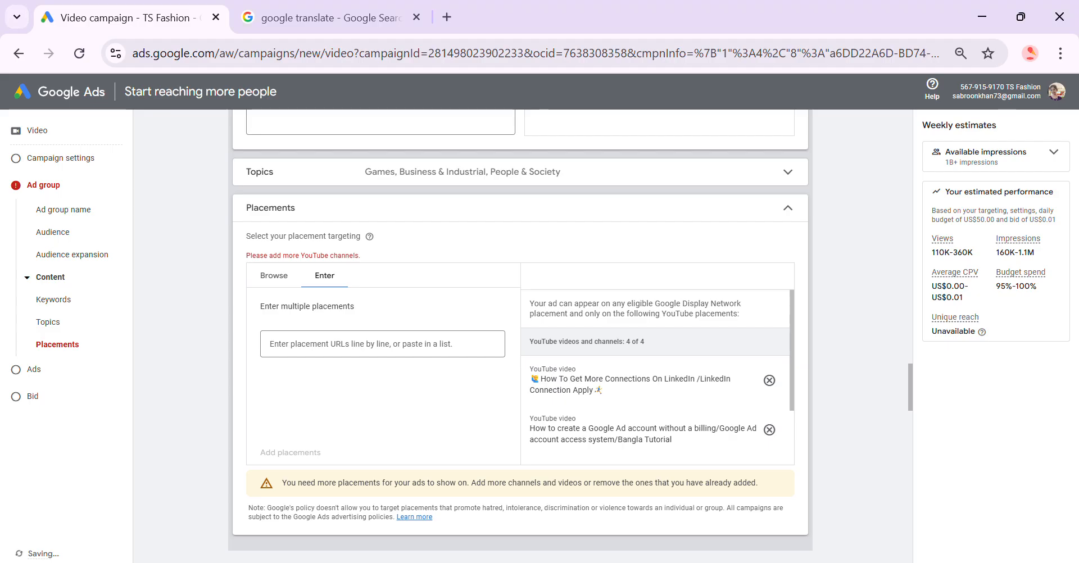
{"action": "left_click", "coordinate": [357, 345]}
{"action": "right_click", "coordinate": [353, 342]}
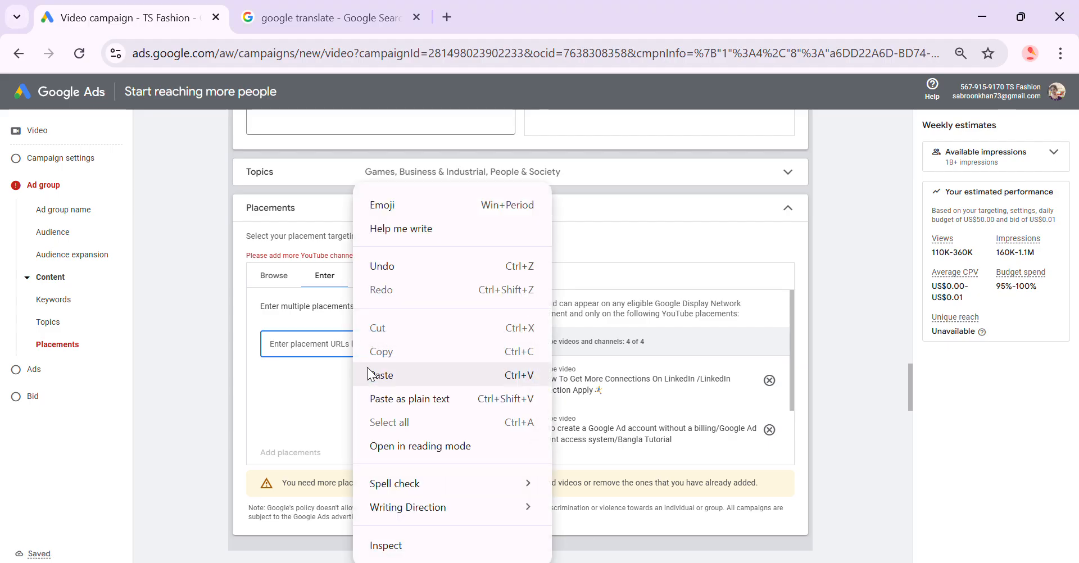
{"action": "left_click", "coordinate": [391, 378]}
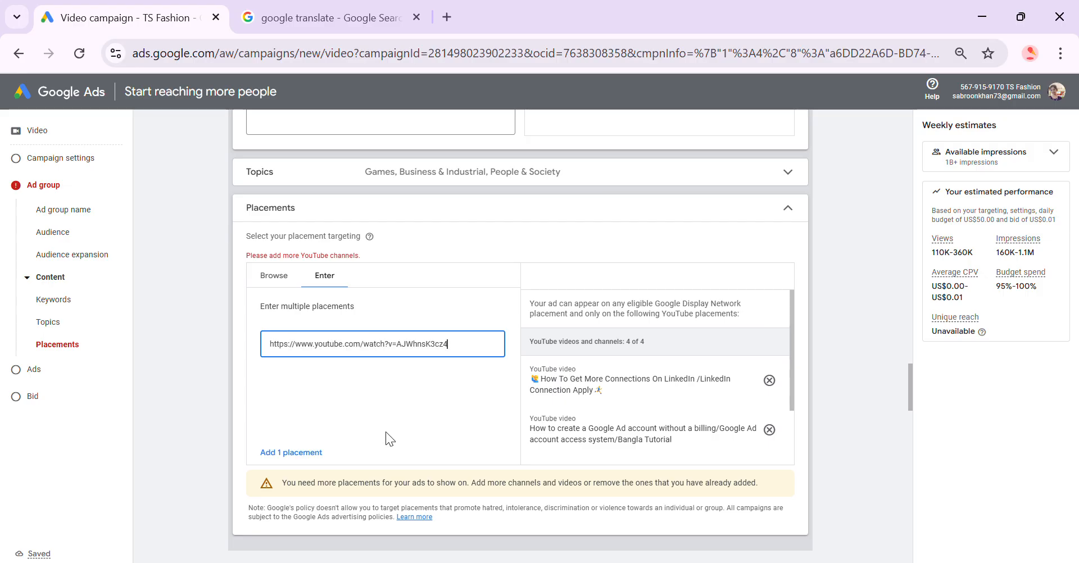
{"action": "left_click", "coordinate": [307, 452]}
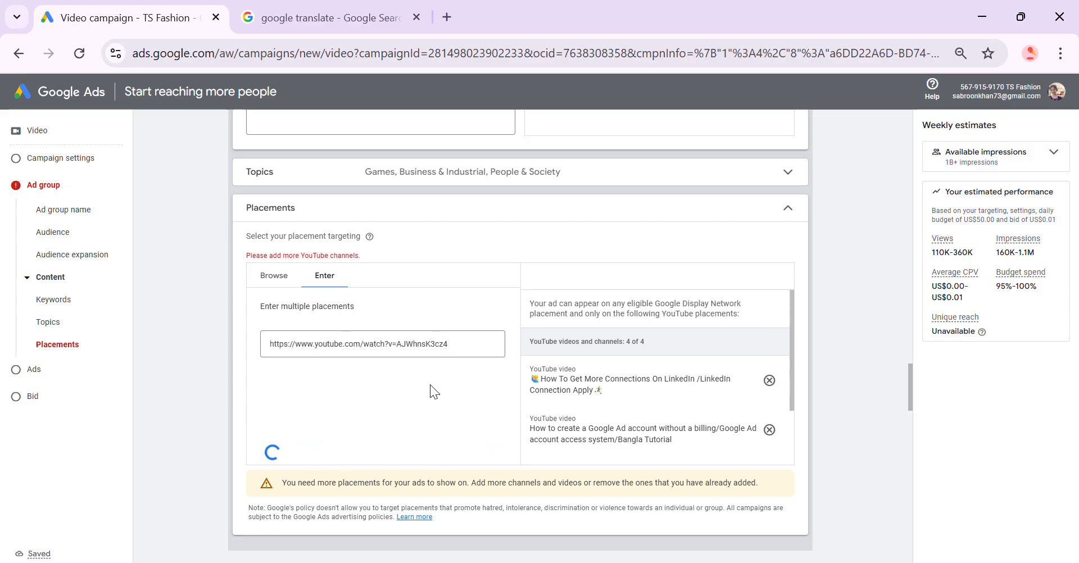
- Try to create the campaign from the end of the setup form
{"action": "scroll", "coordinate": [430, 377], "scroll_direction": "down", "scroll_amount": 3}
{"action": "scroll", "coordinate": [431, 370], "scroll_direction": "down", "scroll_amount": 5}
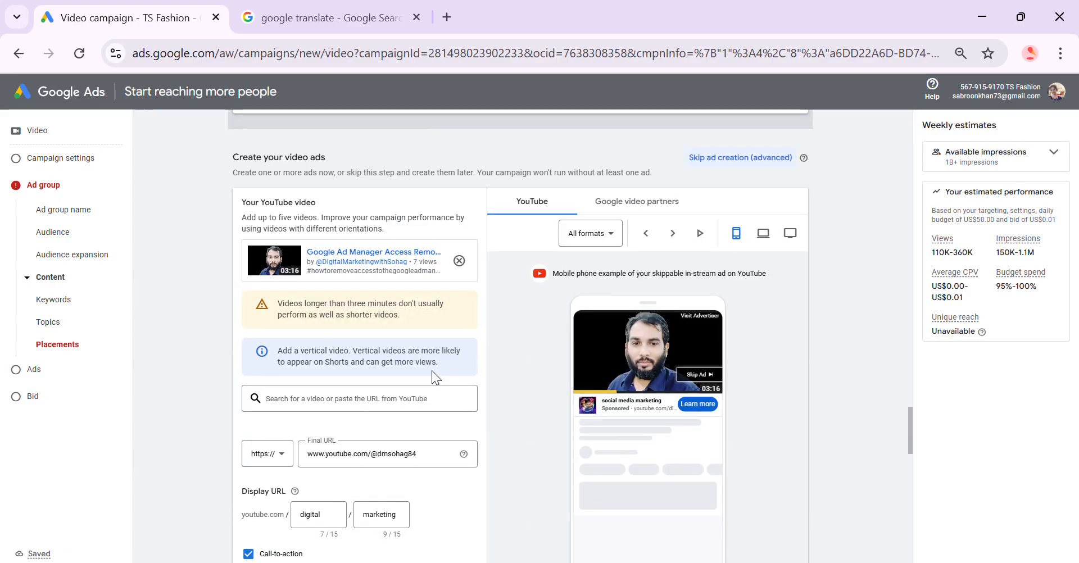
{"action": "scroll", "coordinate": [433, 370], "scroll_direction": "down", "scroll_amount": 9}
{"action": "scroll", "coordinate": [434, 373], "scroll_direction": "down", "scroll_amount": 10}
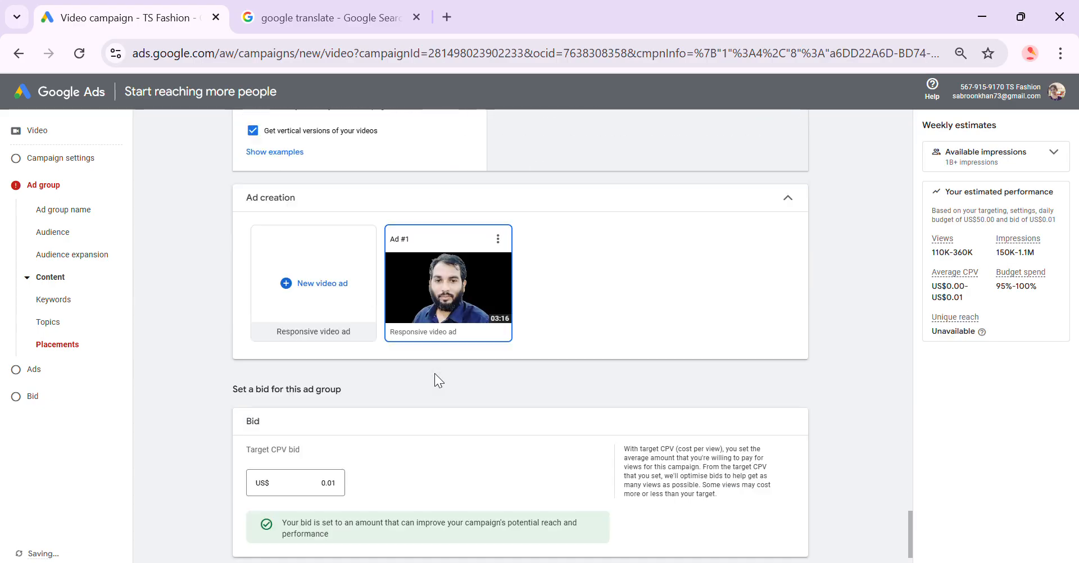
{"action": "left_click", "coordinate": [289, 504]}
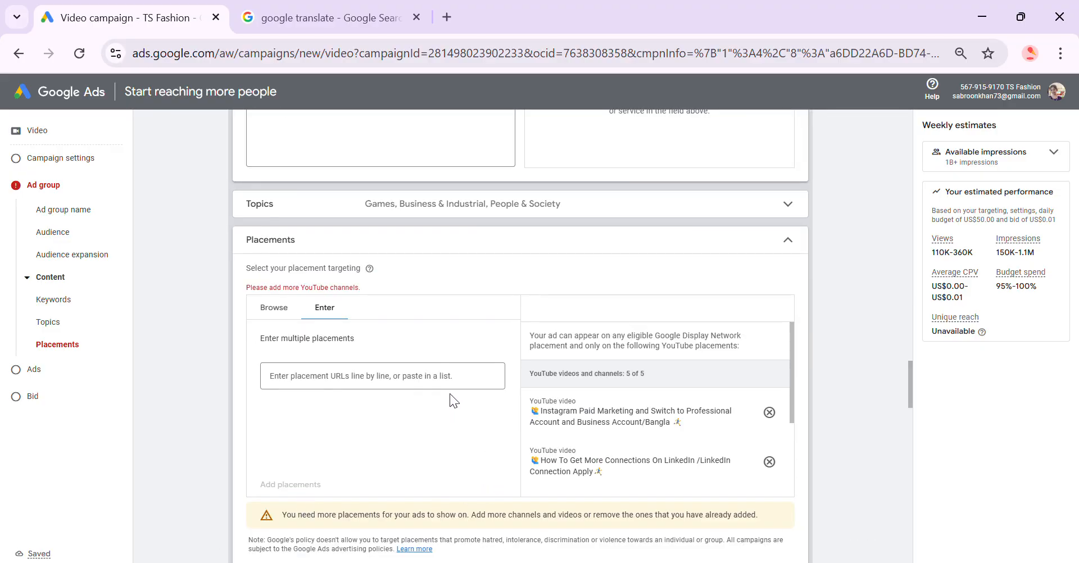
- Review the campaign form from the placements and video ad through the bid, and back up to the general settings
{"action": "scroll", "coordinate": [450, 390], "scroll_direction": "down", "scroll_amount": 2}
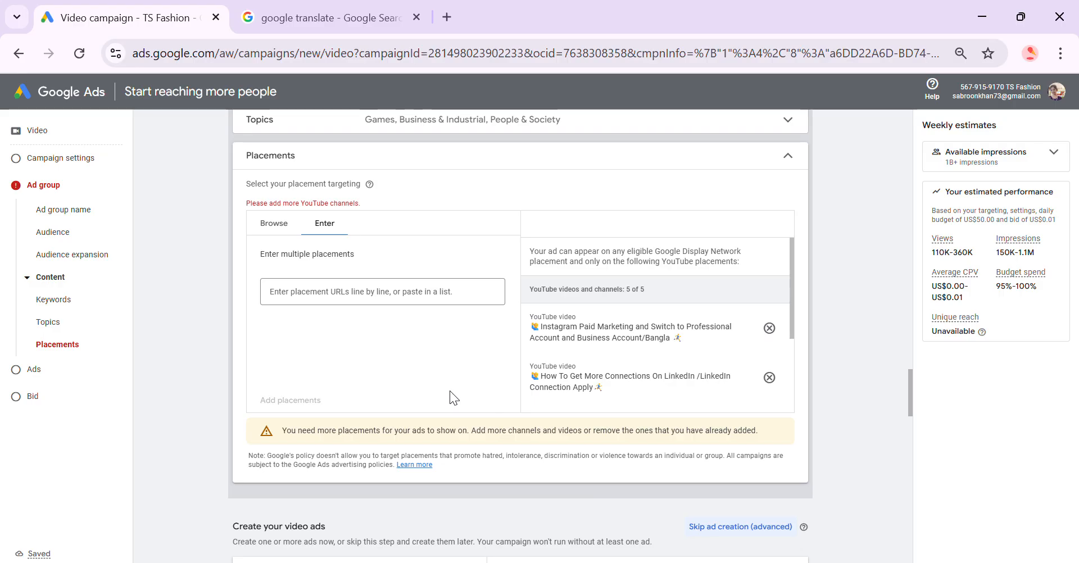
{"action": "scroll", "coordinate": [450, 390], "scroll_direction": "down", "scroll_amount": 2}
{"action": "scroll", "coordinate": [449, 390], "scroll_direction": "down", "scroll_amount": 15}
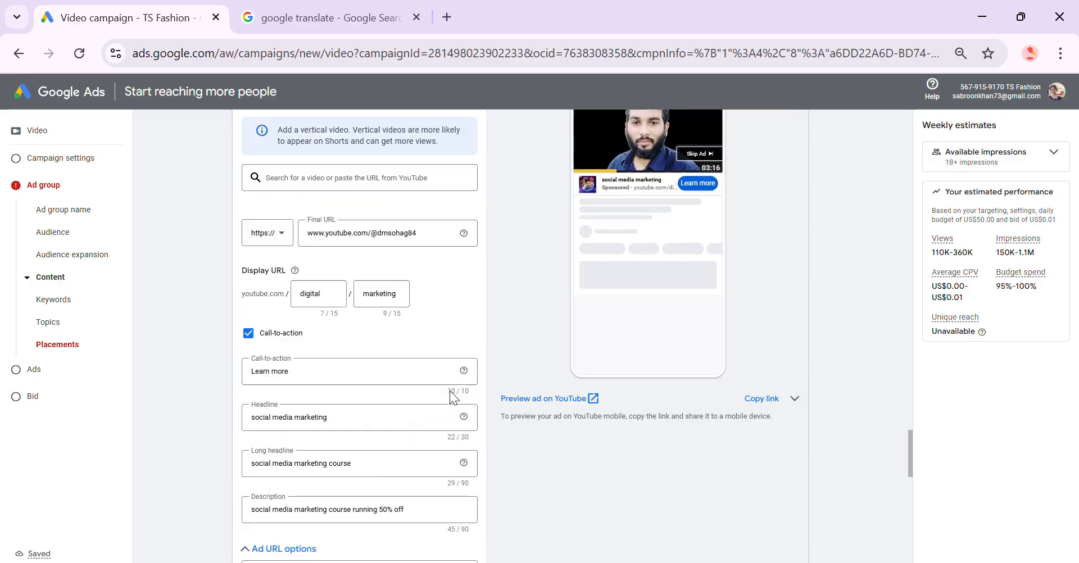
{"action": "scroll", "coordinate": [450, 390], "scroll_direction": "down", "scroll_amount": 2}
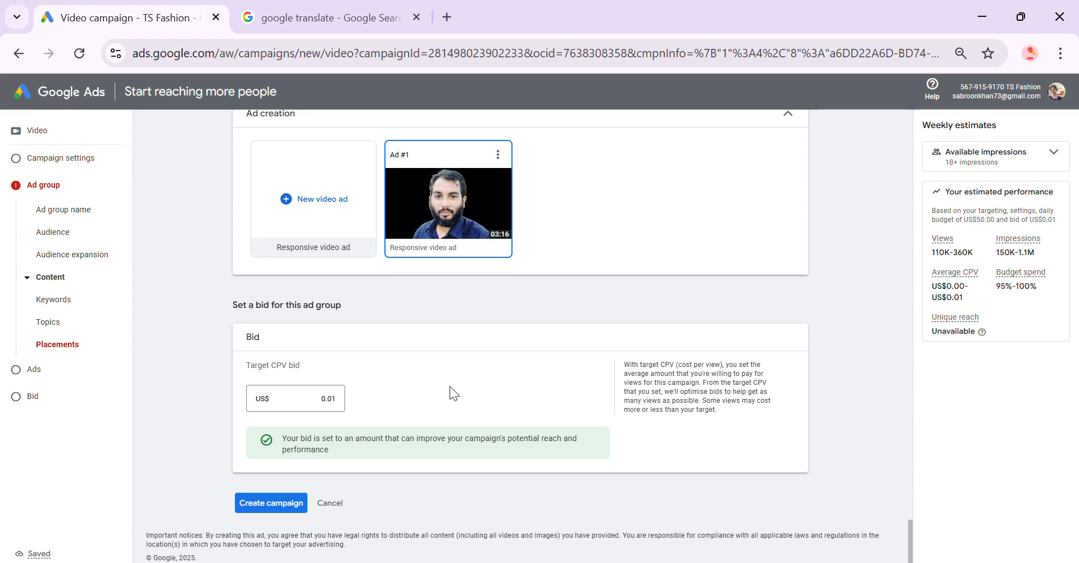
{"action": "scroll", "coordinate": [449, 386], "scroll_direction": "up", "scroll_amount": 12}
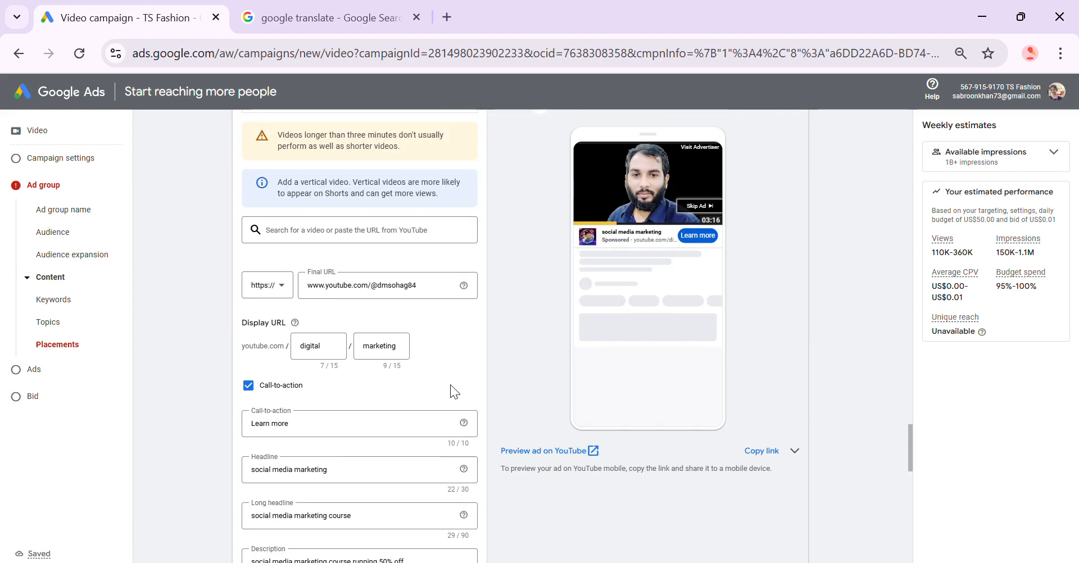
{"action": "scroll", "coordinate": [450, 385], "scroll_direction": "up", "scroll_amount": 8}
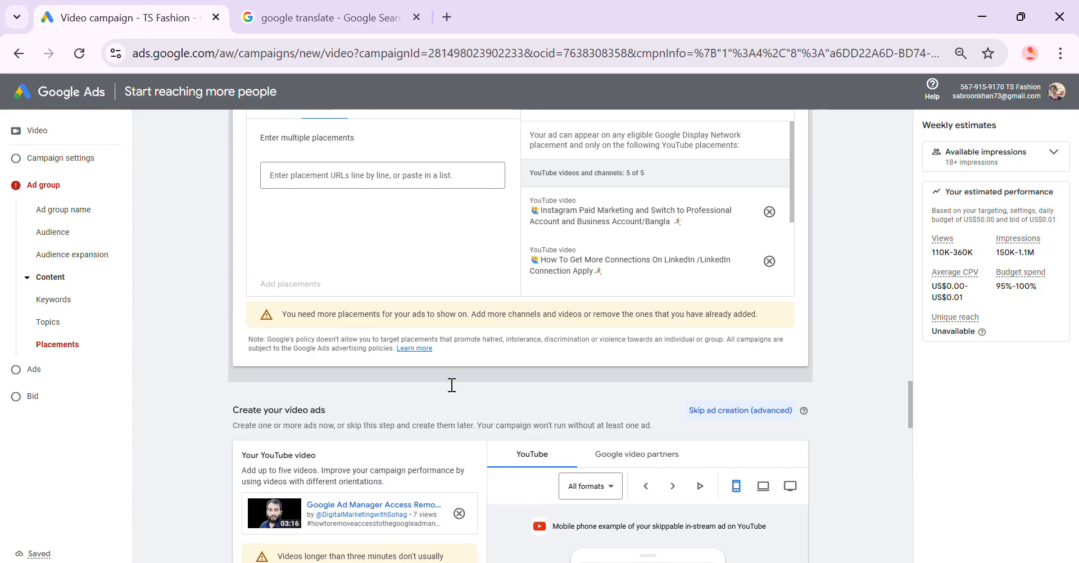
{"action": "scroll", "coordinate": [452, 385], "scroll_direction": "up", "scroll_amount": 15}
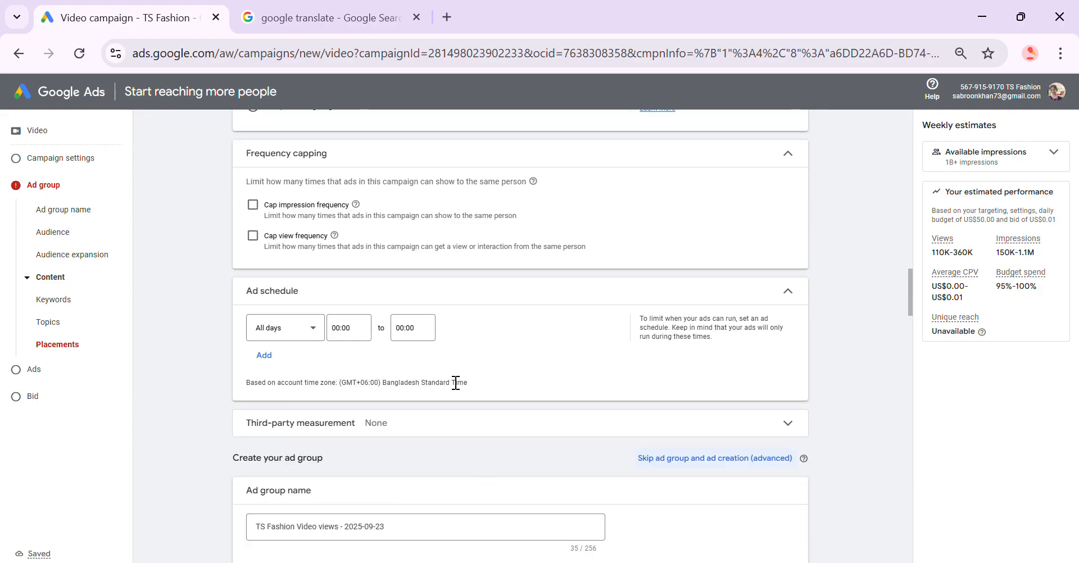
{"action": "scroll", "coordinate": [455, 383], "scroll_direction": "up", "scroll_amount": 15}
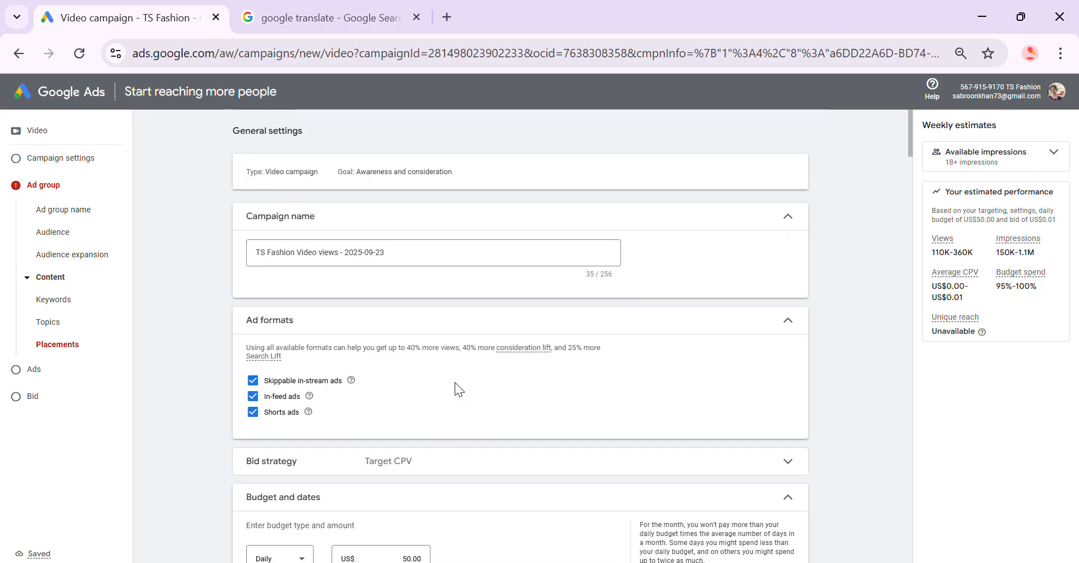